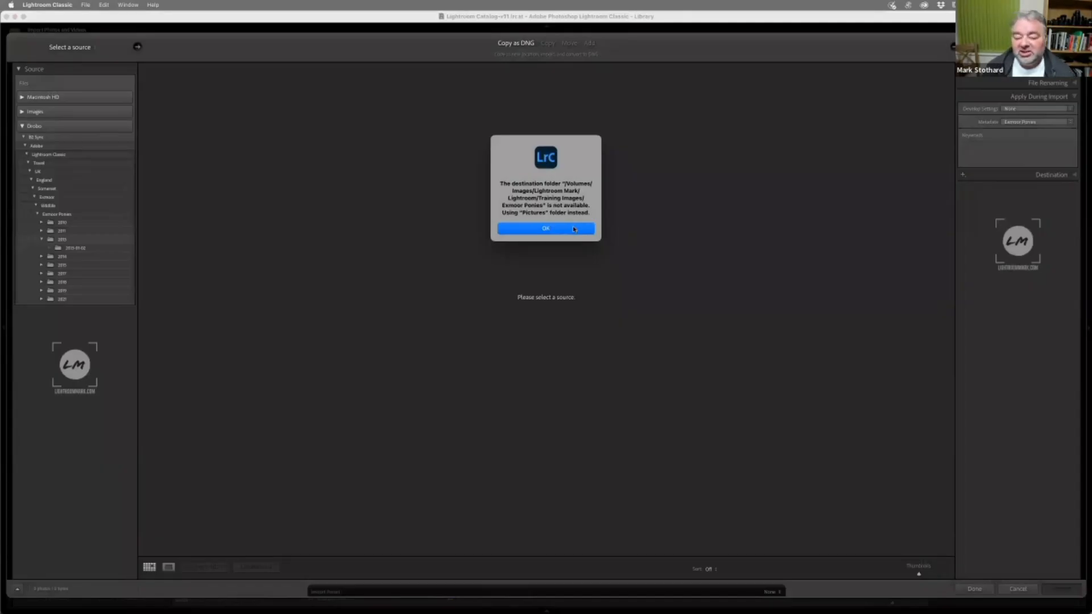
Dismiss the missing destination folder notice and switch the import window to its compact layout and back to full size
click(574, 229)
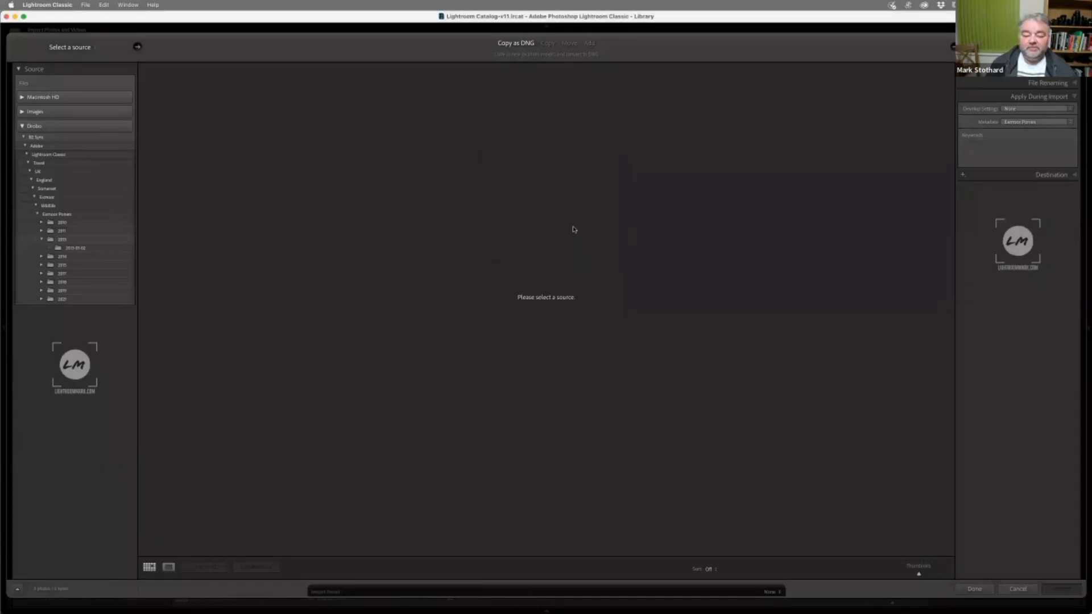
click(18, 590)
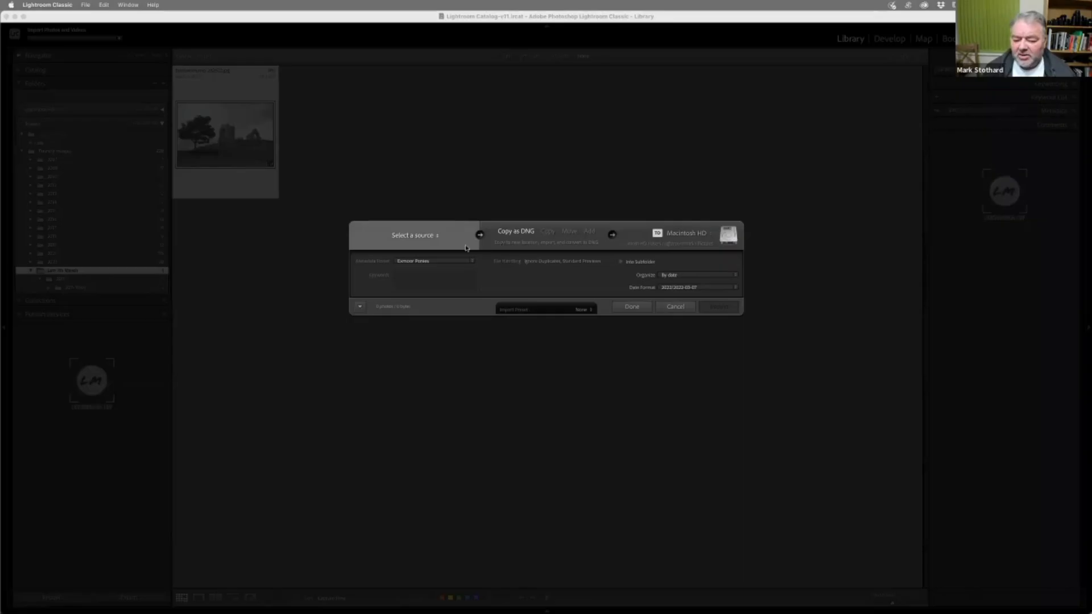
click(360, 307)
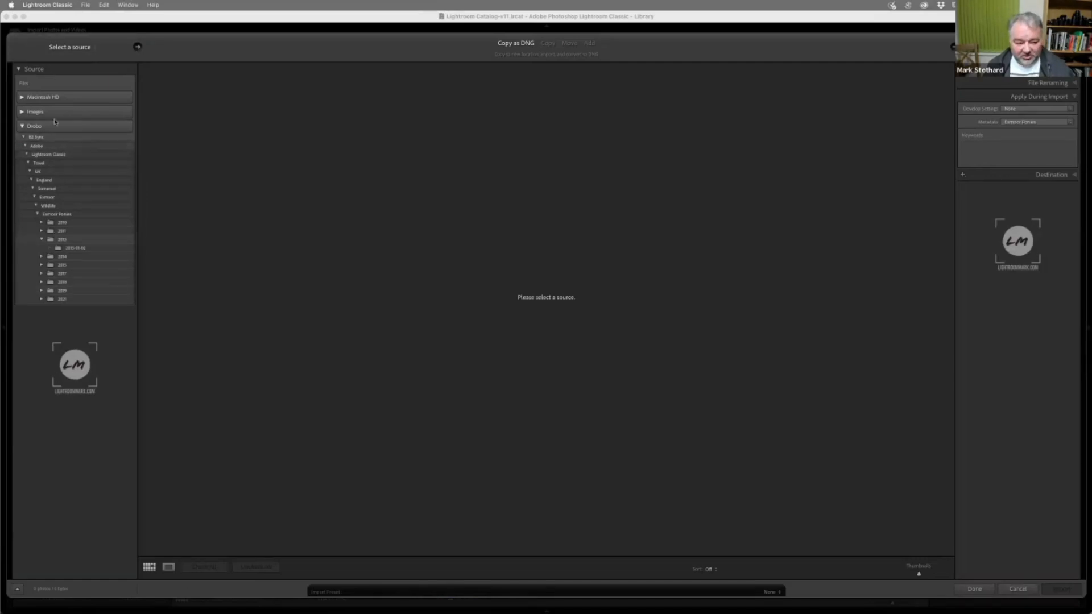
Review the standard and recent source locations and the Include Subfolders option without choosing another source
click(77, 48)
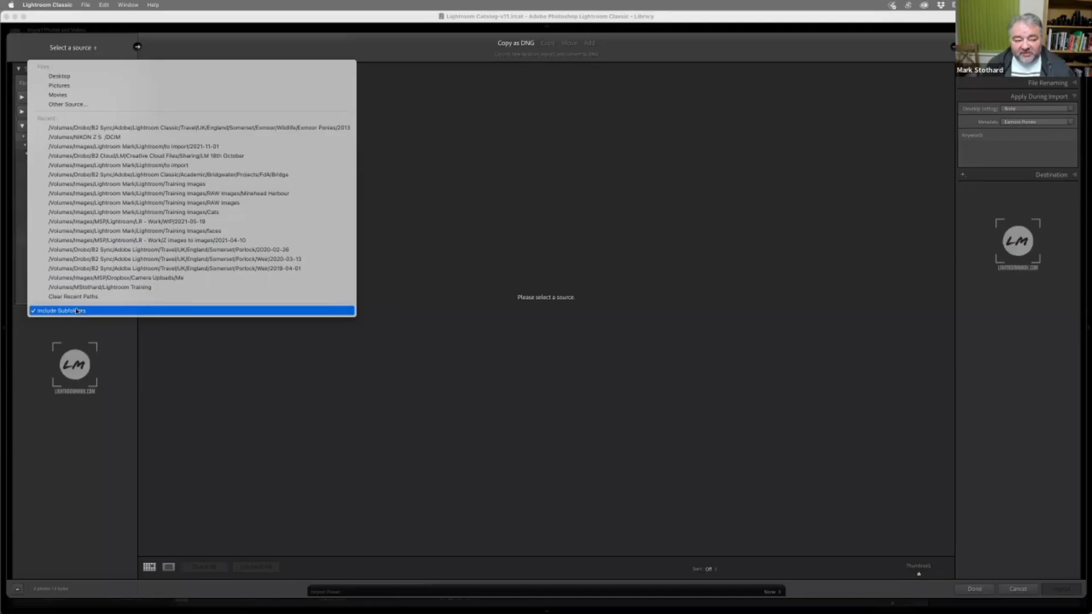
click(111, 54)
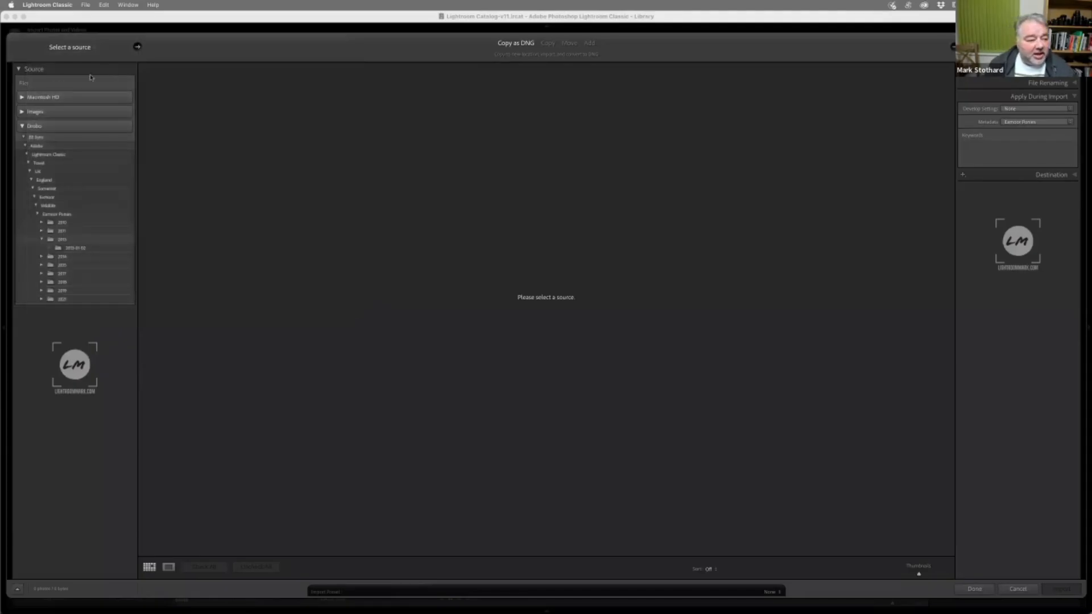
click(86, 48)
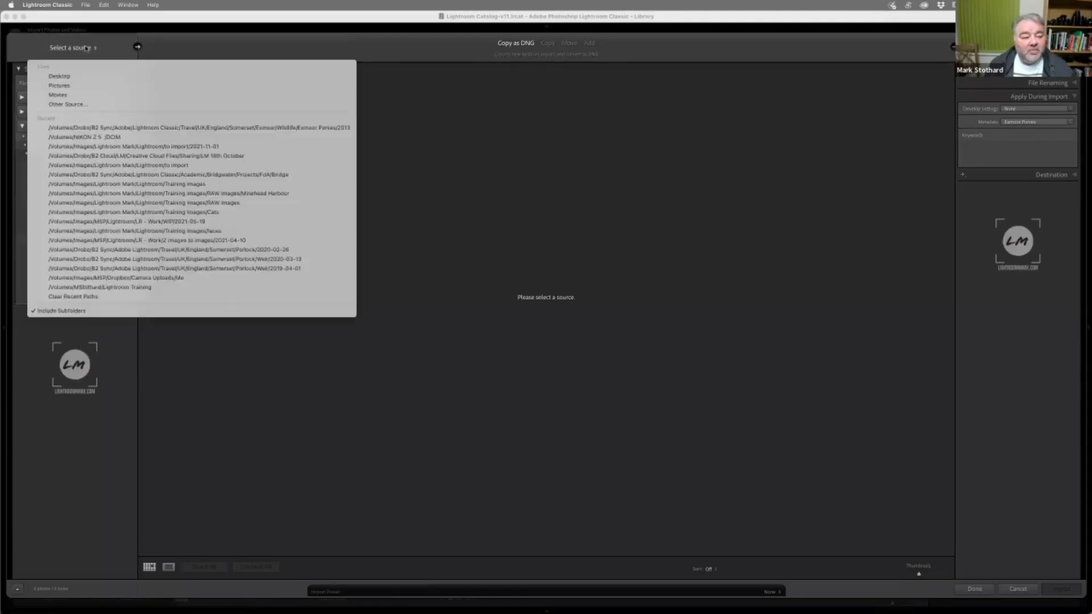
click(86, 48)
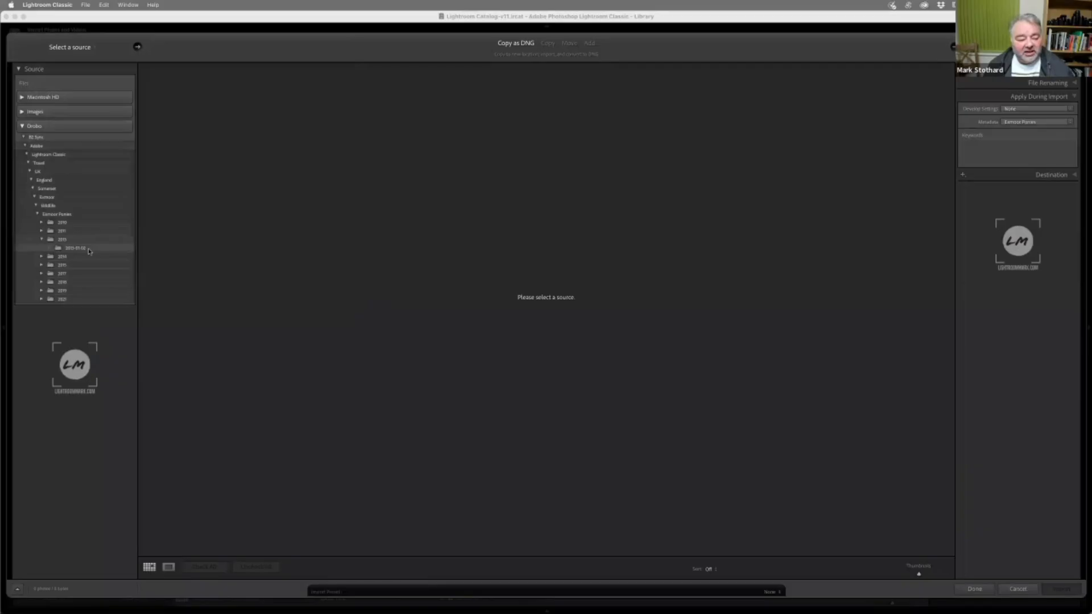
Choose the 2013 folder under Exmoor Ponies as the import source, switching Include Subfolders off and back on
click(63, 240)
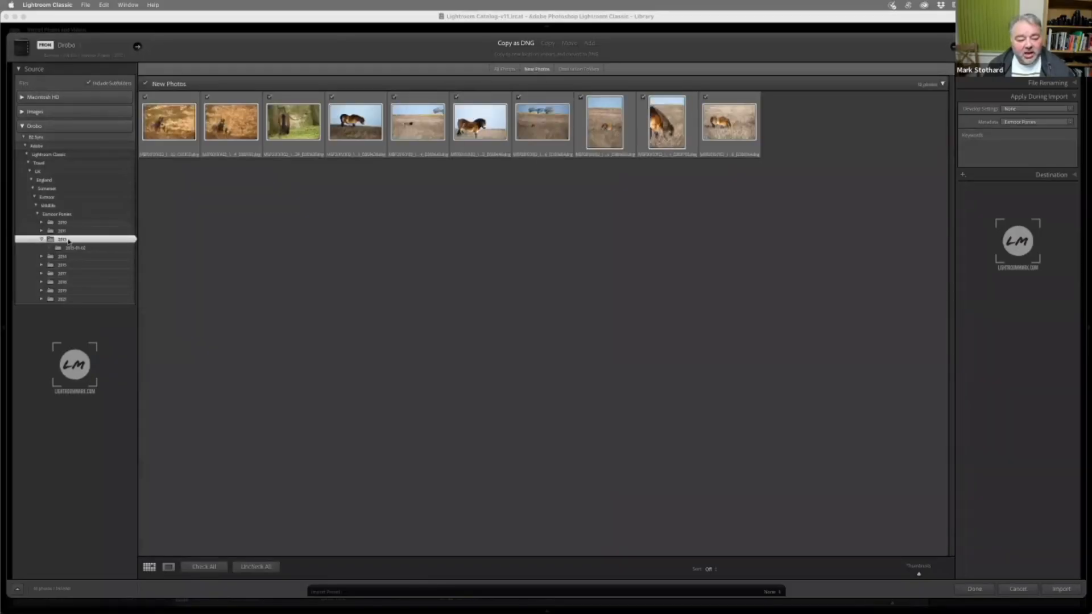
click(99, 85)
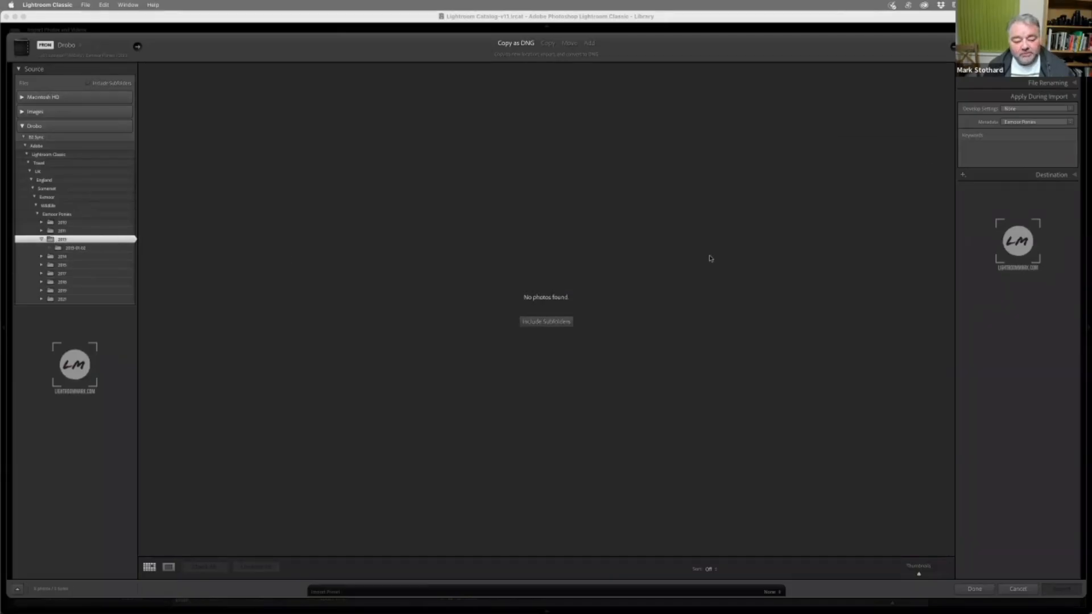
click(549, 323)
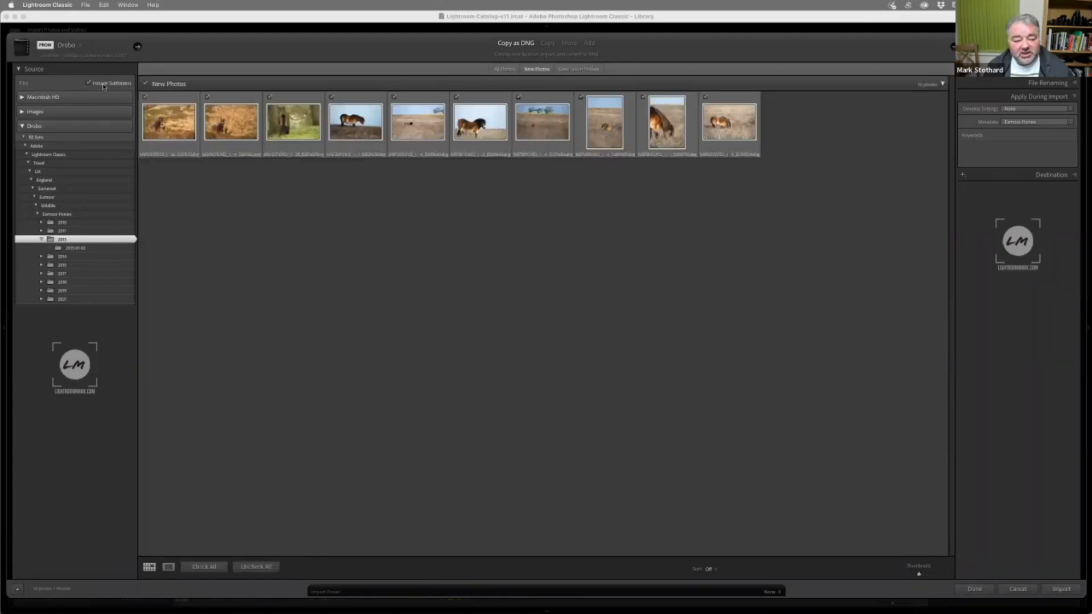
click(90, 58)
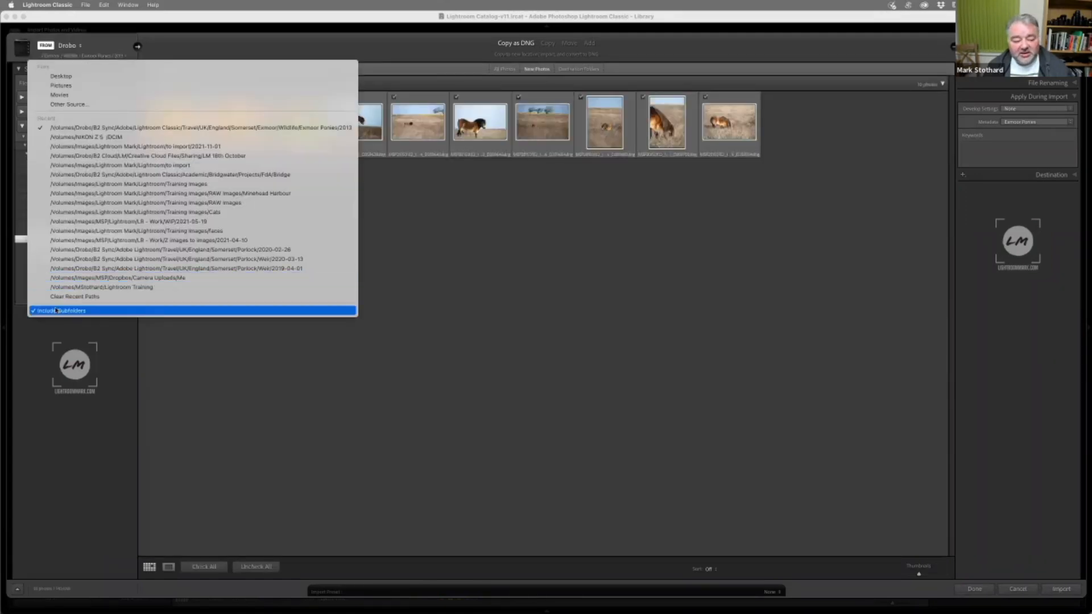
click(479, 341)
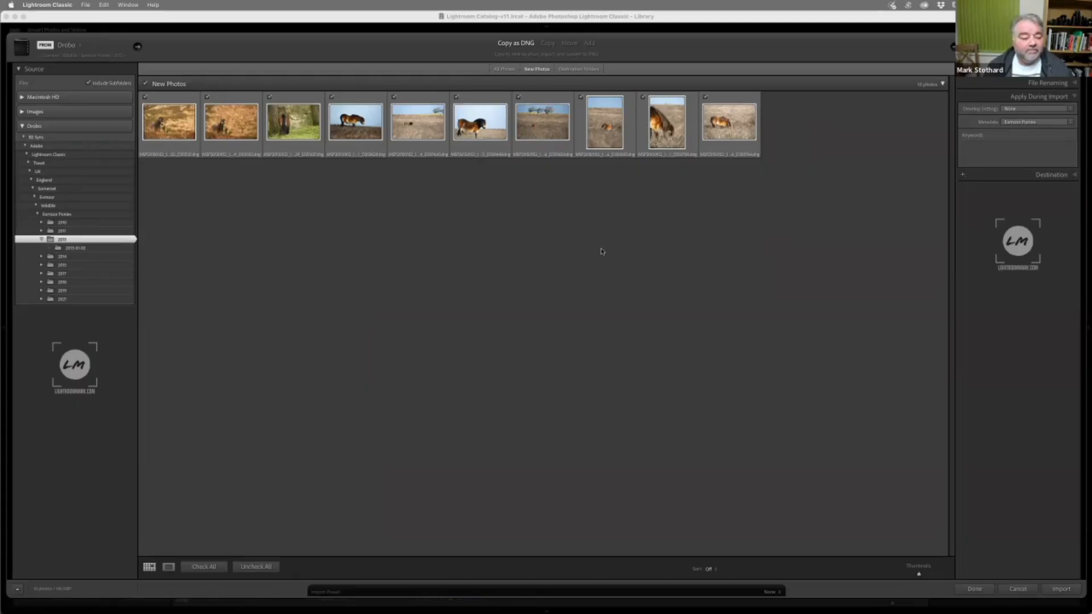
Compare the All Photos and New Photos views, return to New Photos, and enlarge the grid thumbnails
click(505, 69)
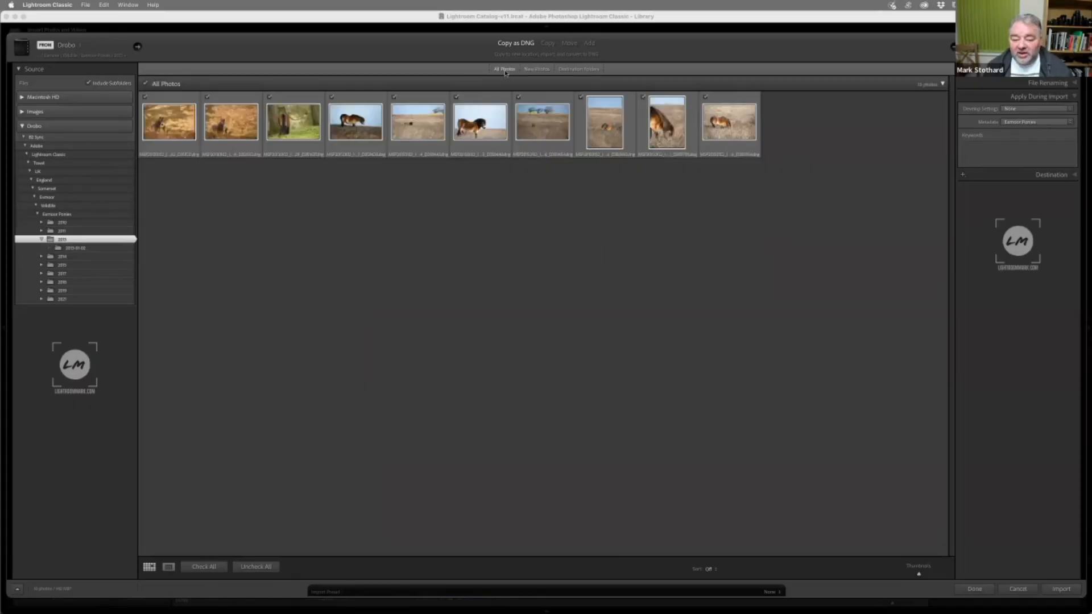
click(537, 70)
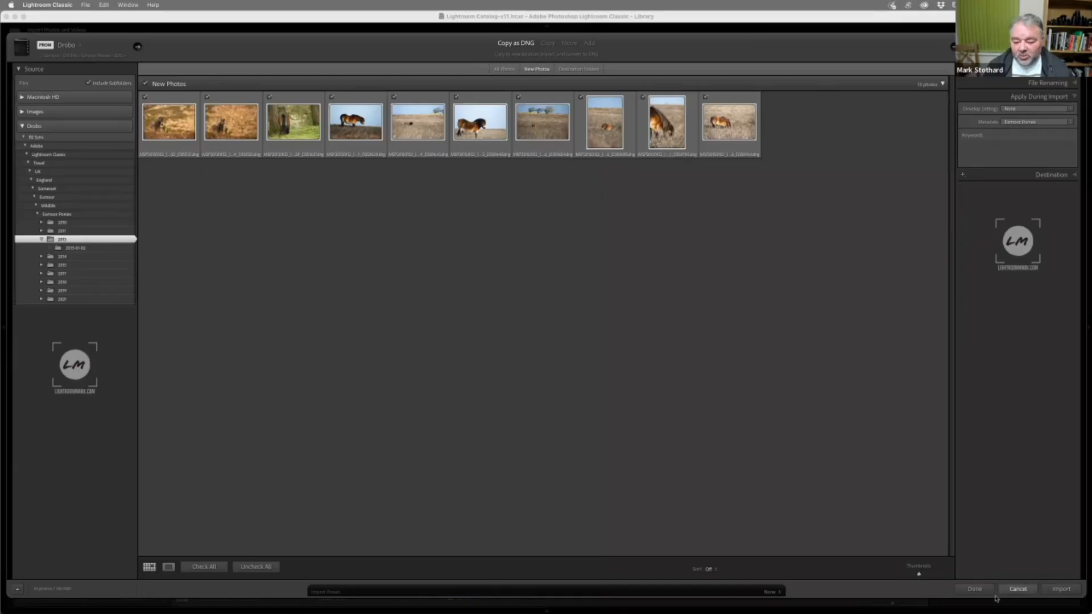
drag(918, 574, 930, 578)
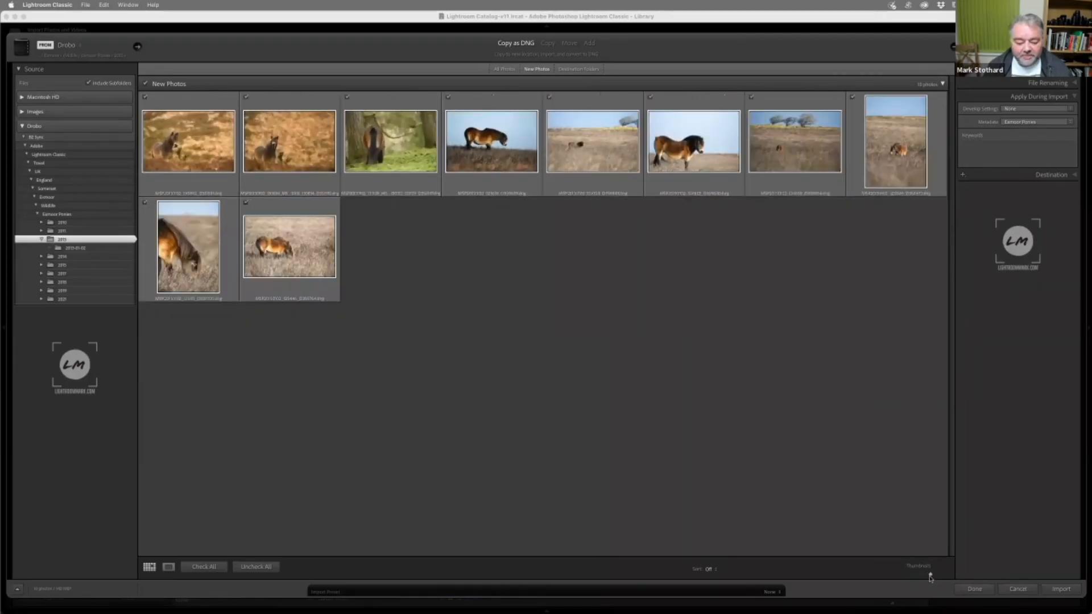
Preview the first two pony photos in the single-image view and return to the thumbnail grid
click(169, 567)
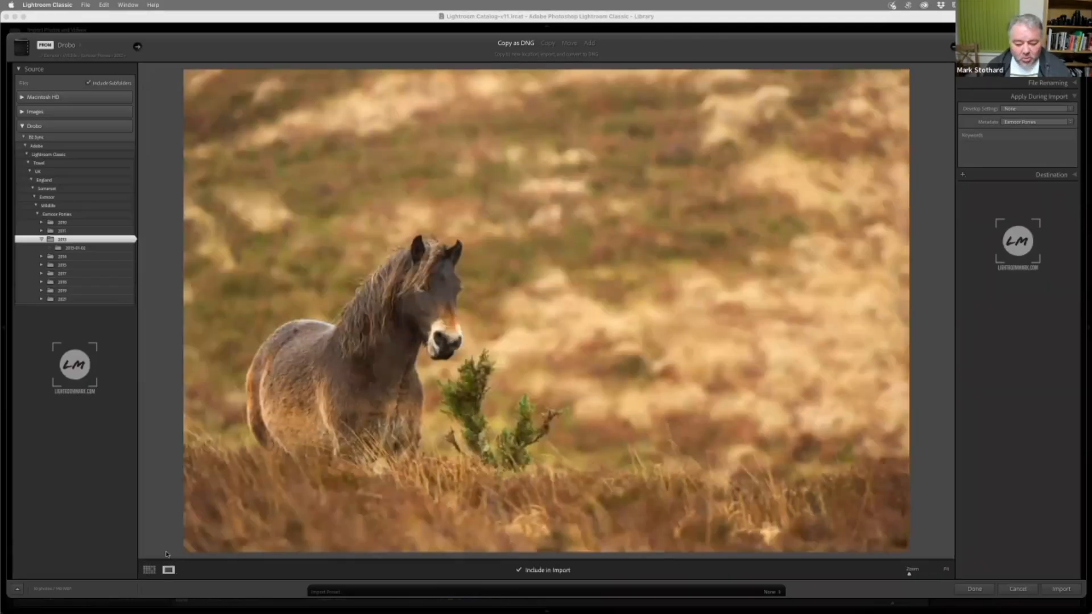
key(Right)
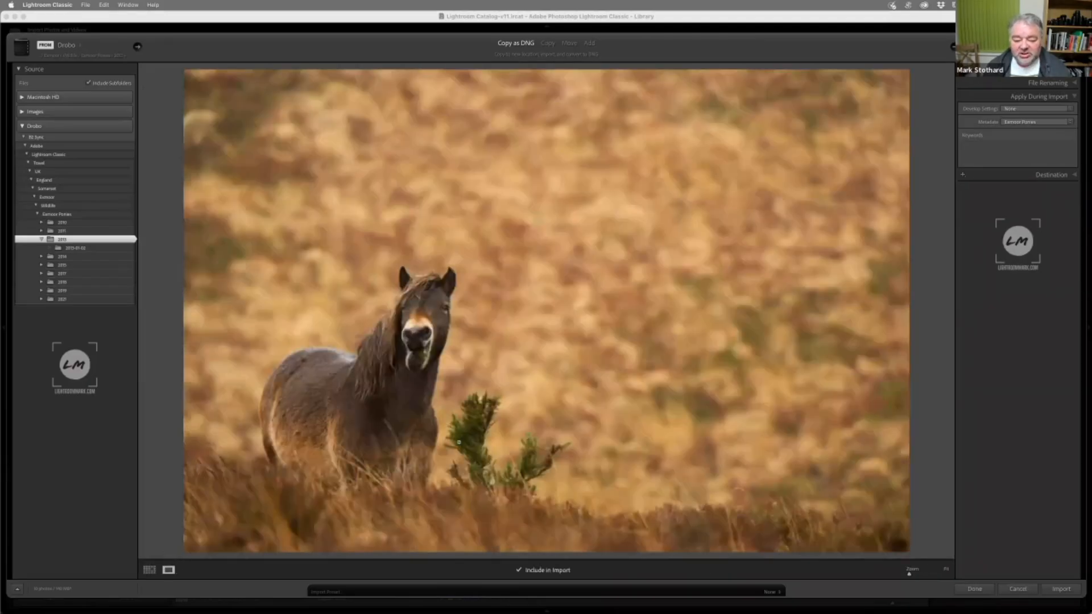
key(g)
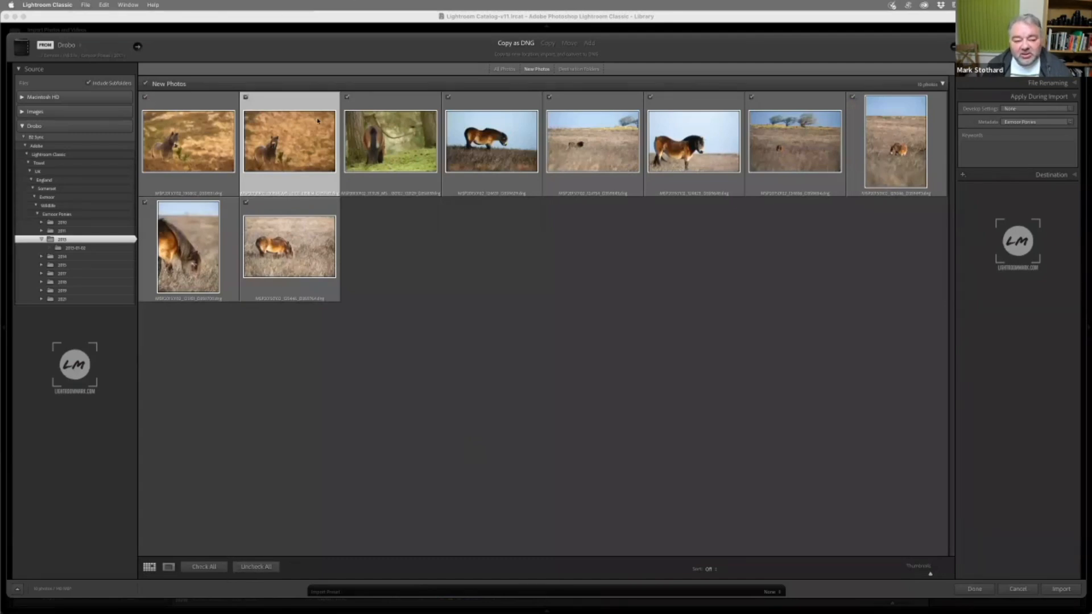
Select the first seven pony photos one after another in the import grid
click(197, 104)
click(274, 103)
click(387, 111)
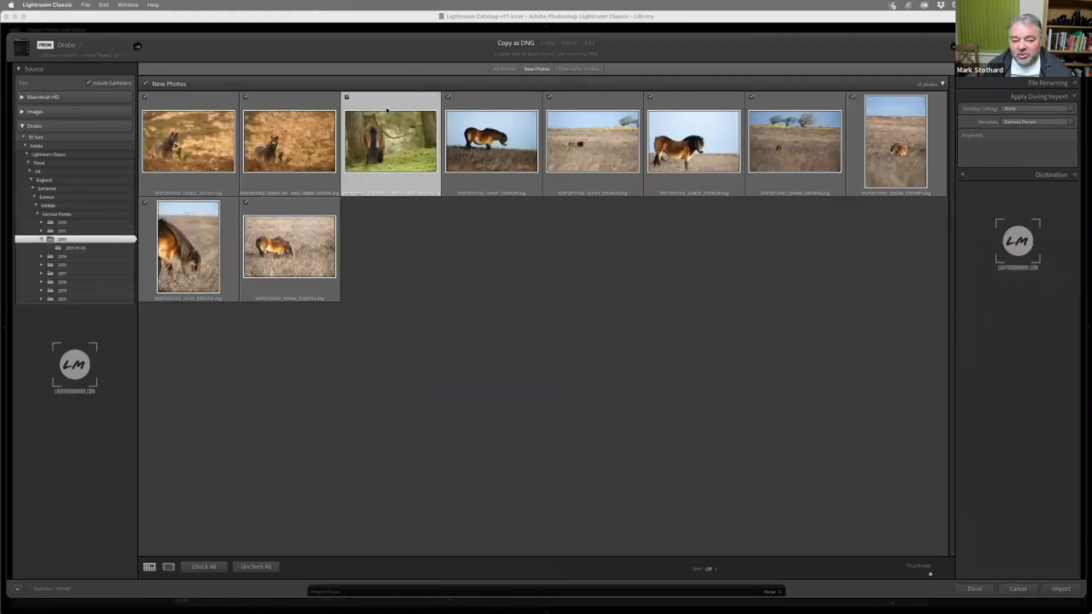
click(468, 106)
click(573, 110)
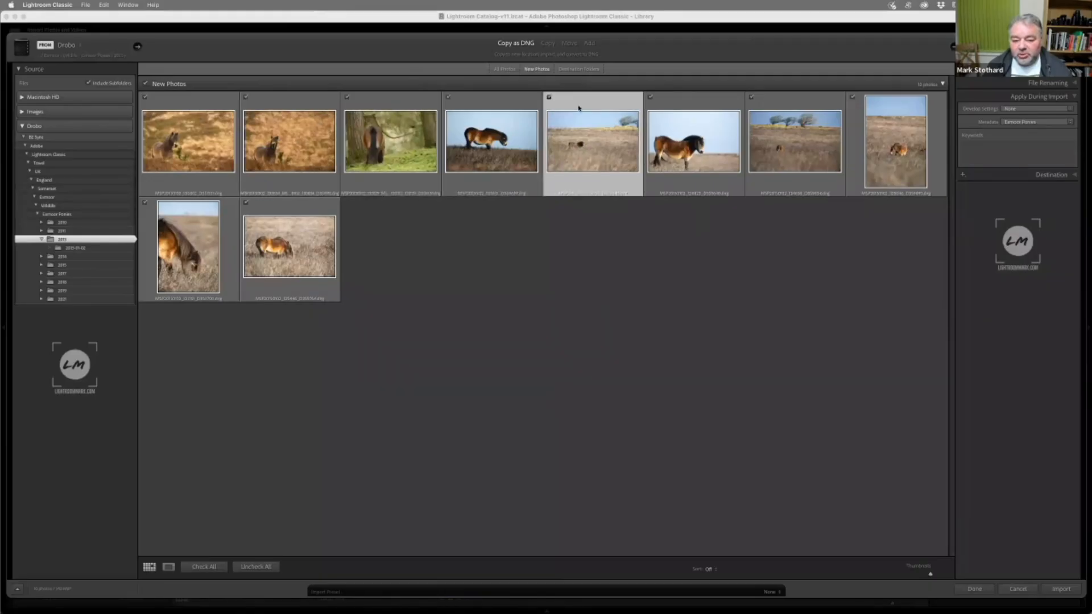
click(660, 108)
click(776, 106)
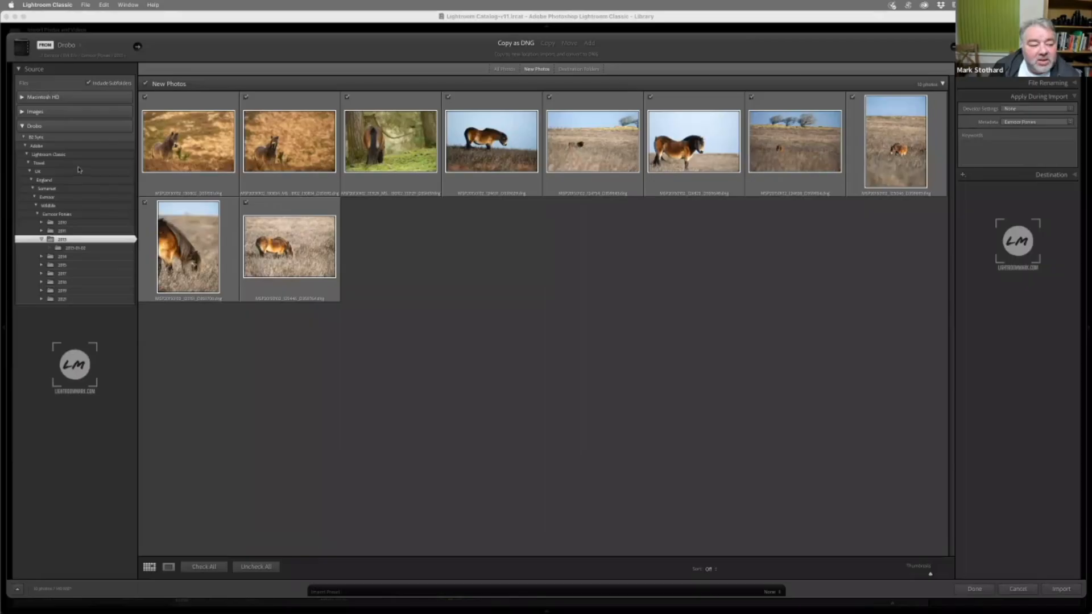
Compare the Add, Copy and Copy as DNG import methods, finishing with Copy as DNG selected
click(589, 43)
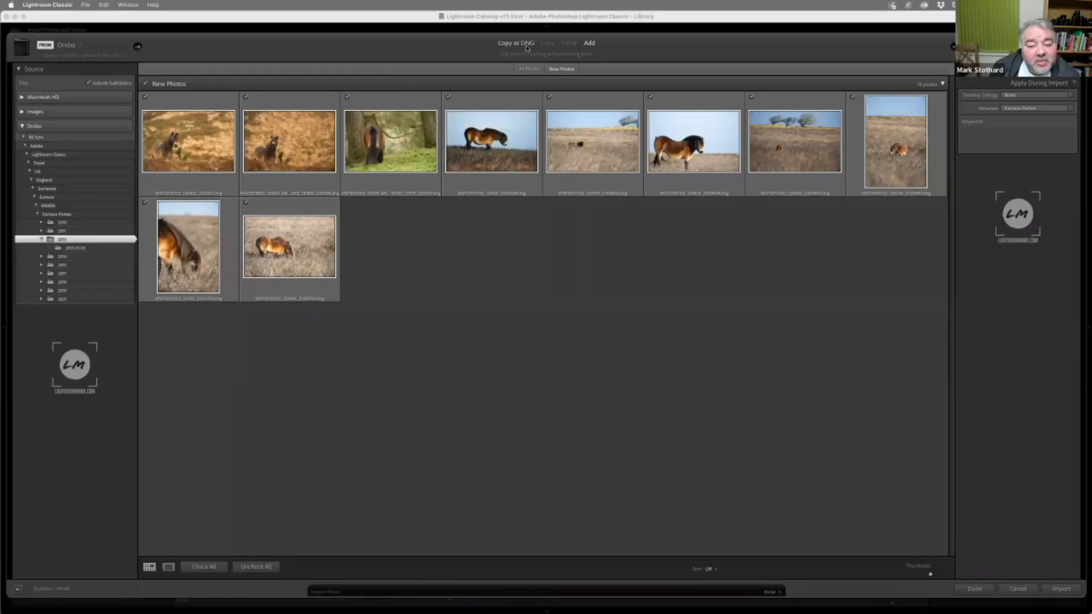
click(516, 44)
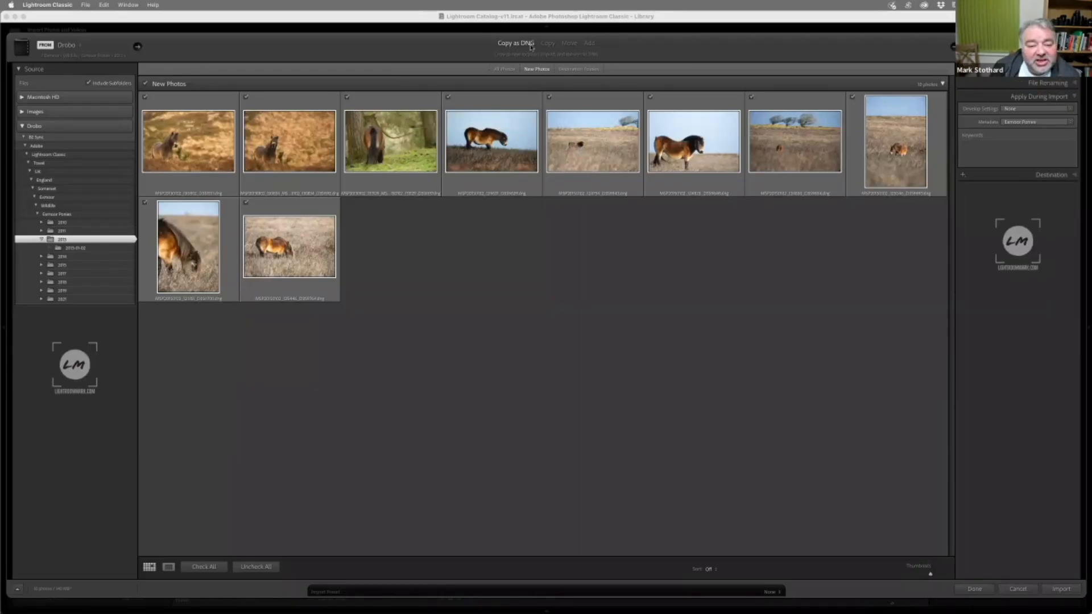
click(544, 45)
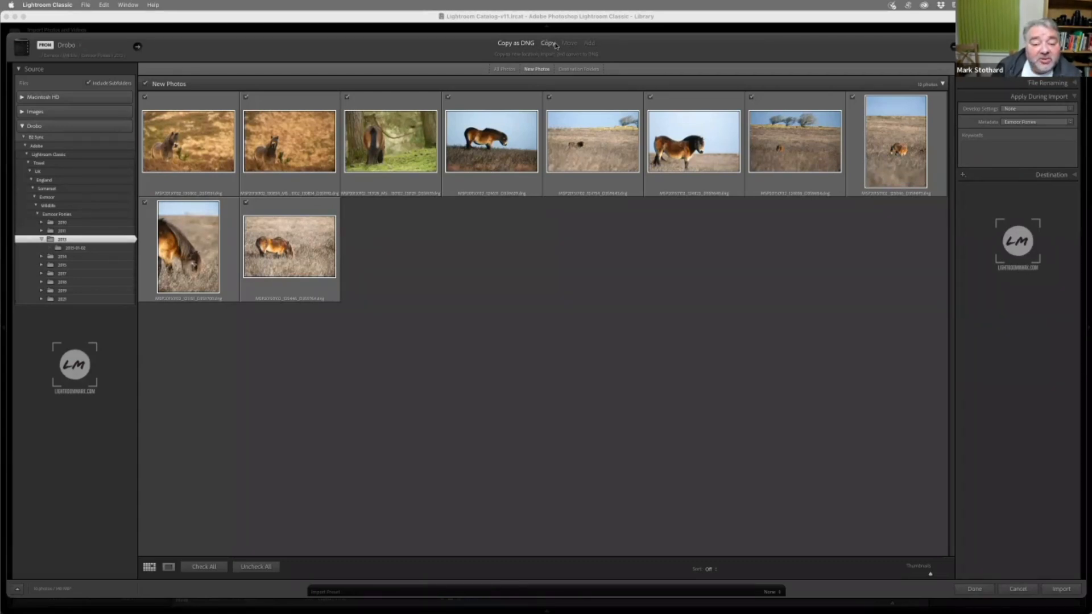
click(553, 45)
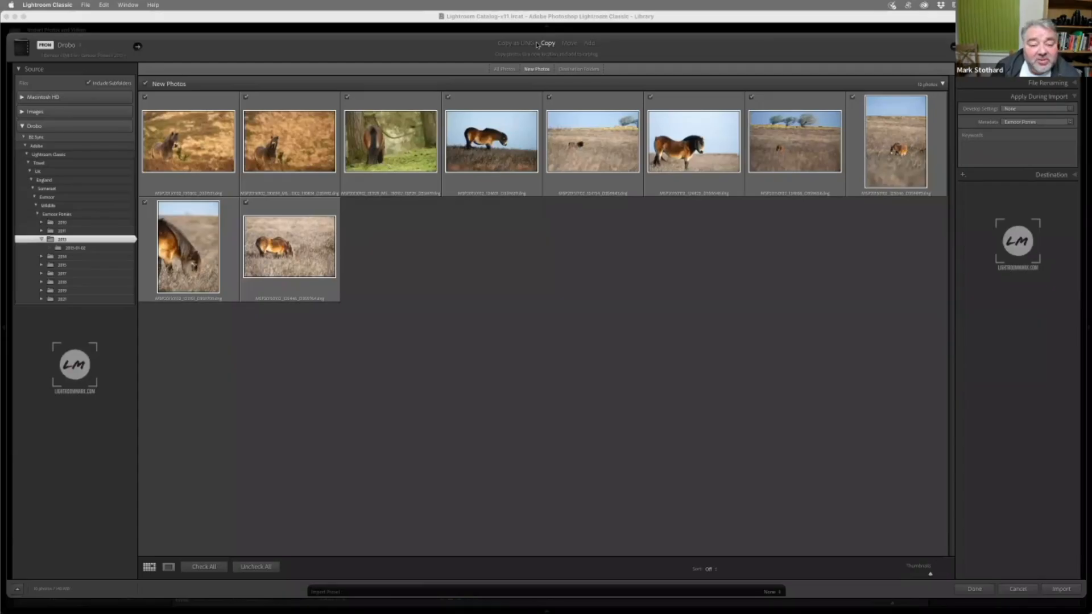
click(527, 44)
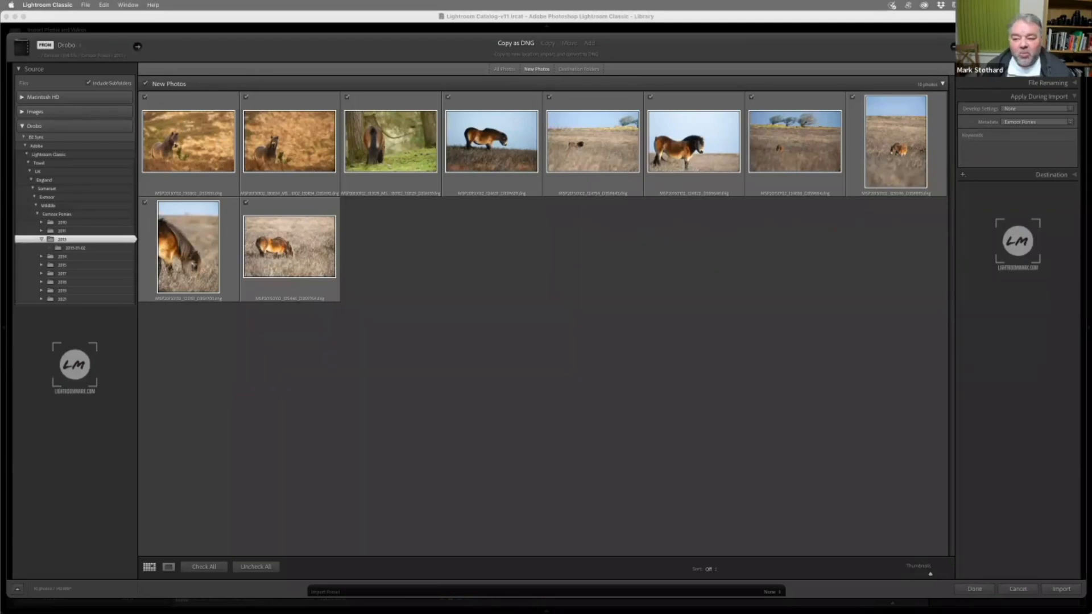
Collapse the Apply During Import settings and expand the File Handling settings
click(1042, 97)
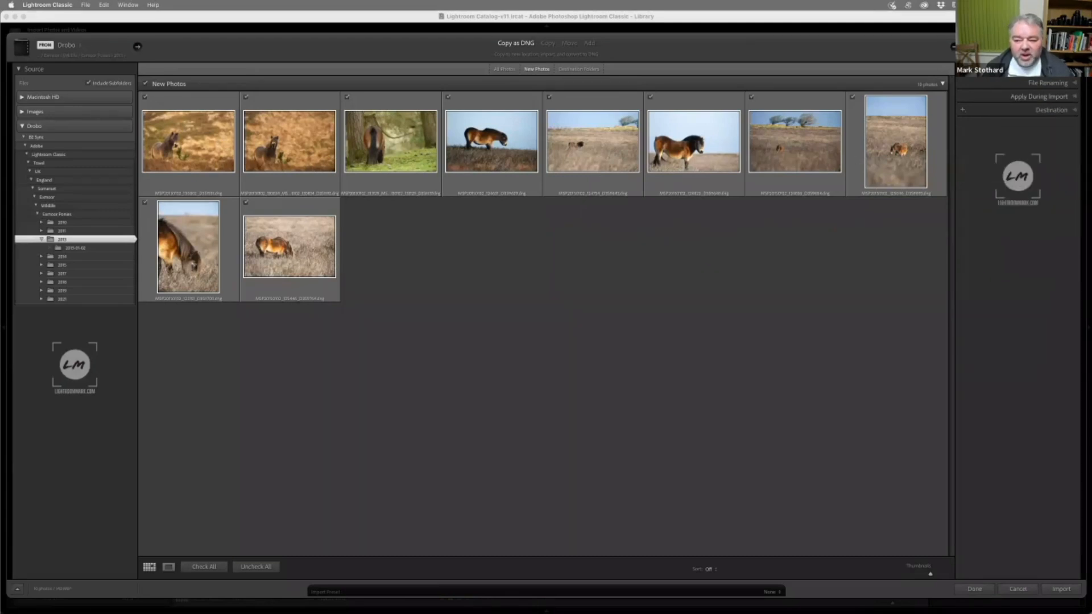
click(1048, 70)
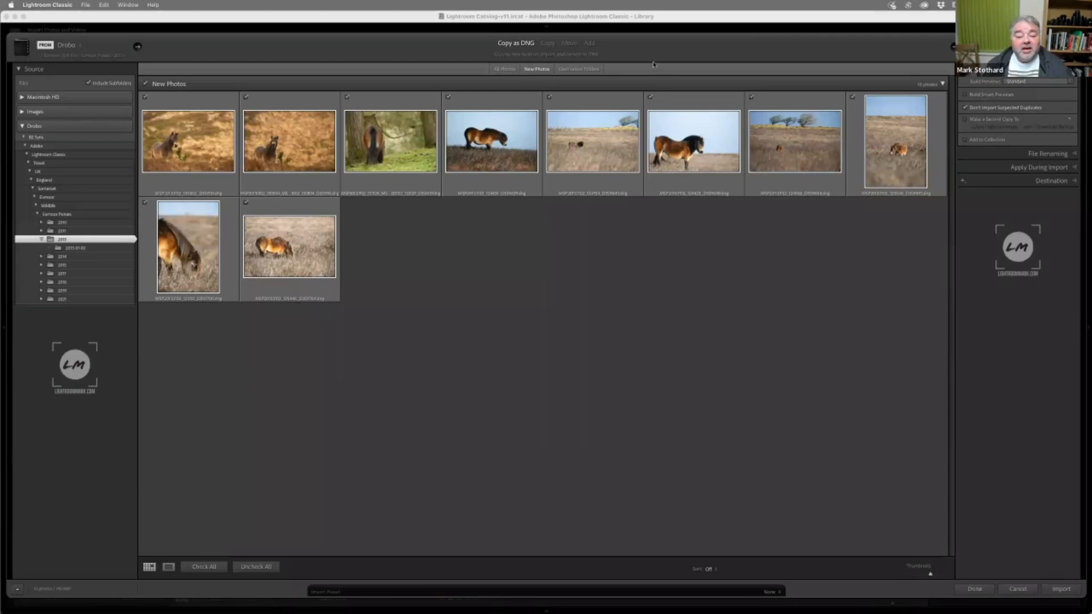
Compare the All Photos and New Photos views, return to New Photos, and disable Don't Import Suspected Duplicates
click(506, 70)
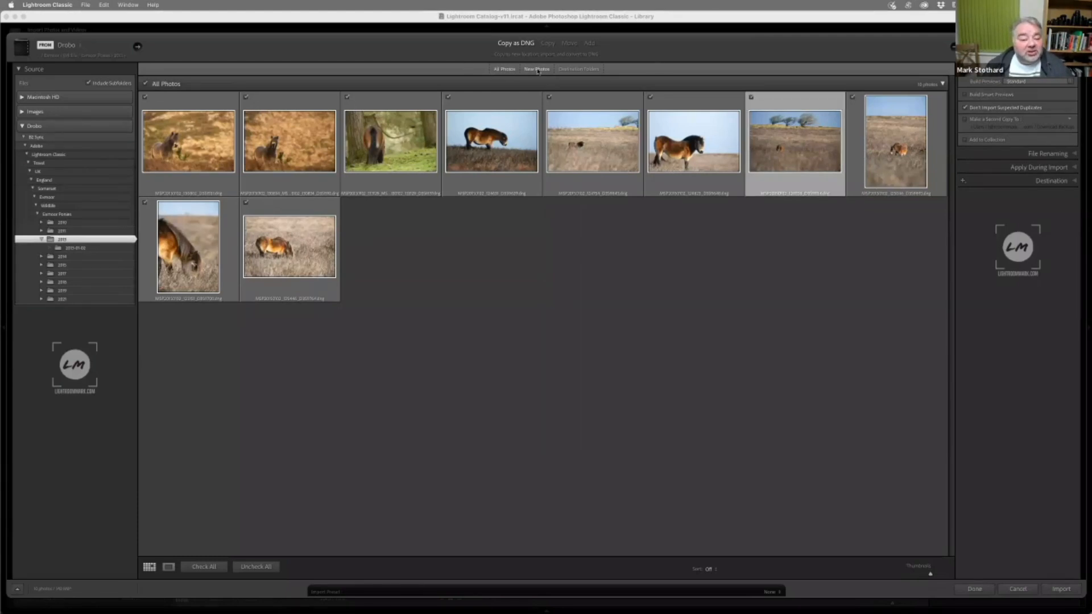
click(538, 70)
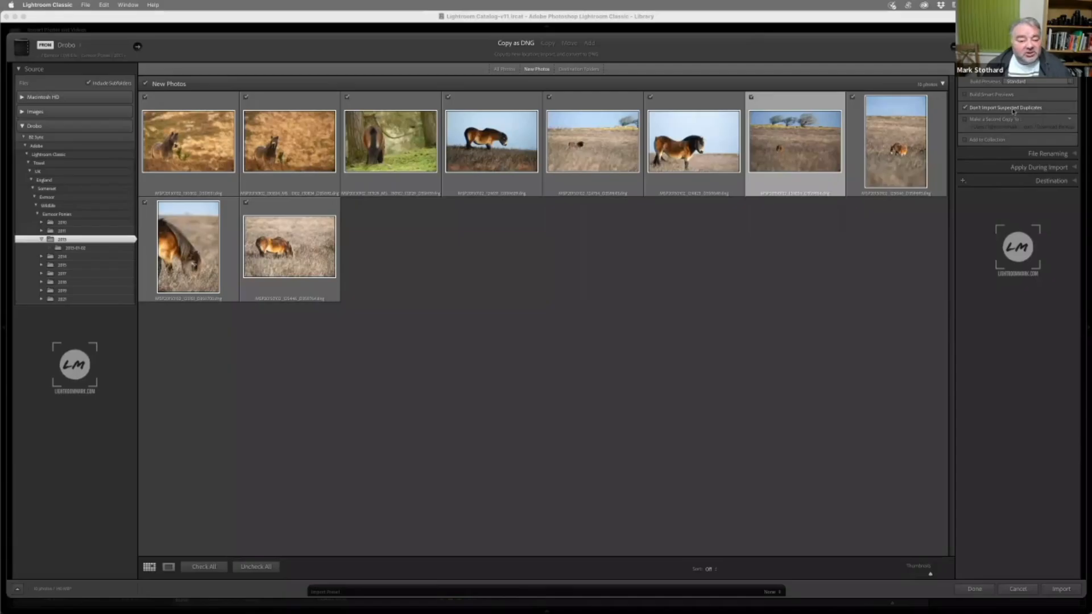
click(503, 70)
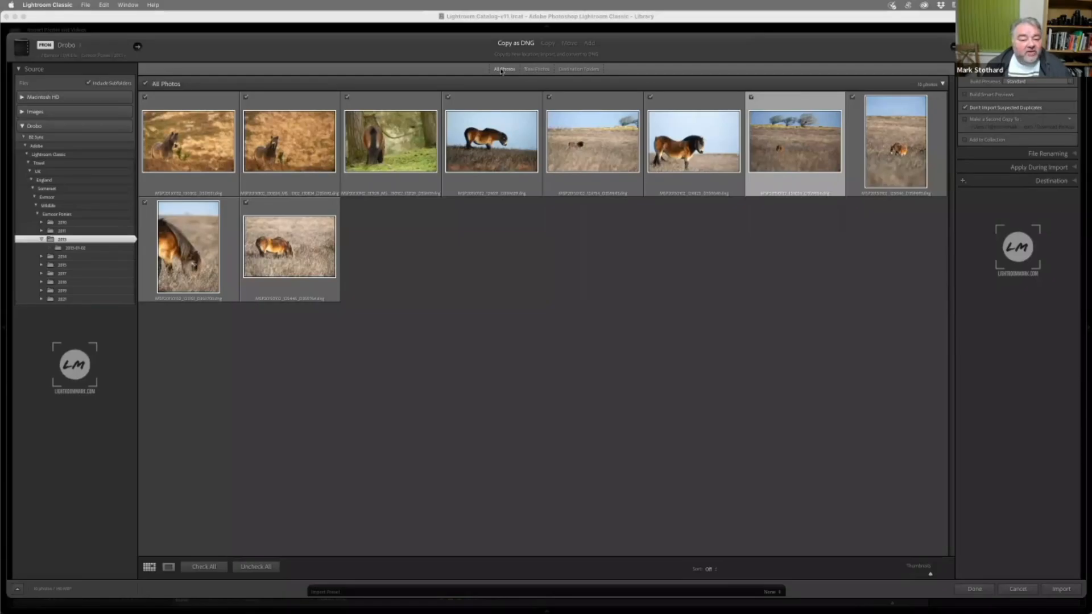
click(536, 70)
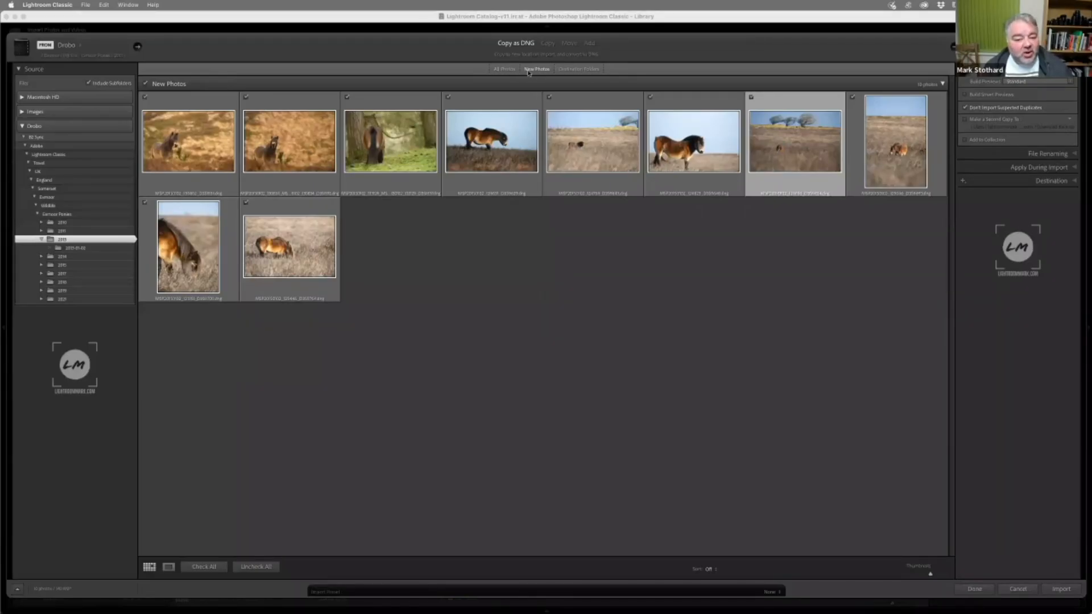
click(1019, 109)
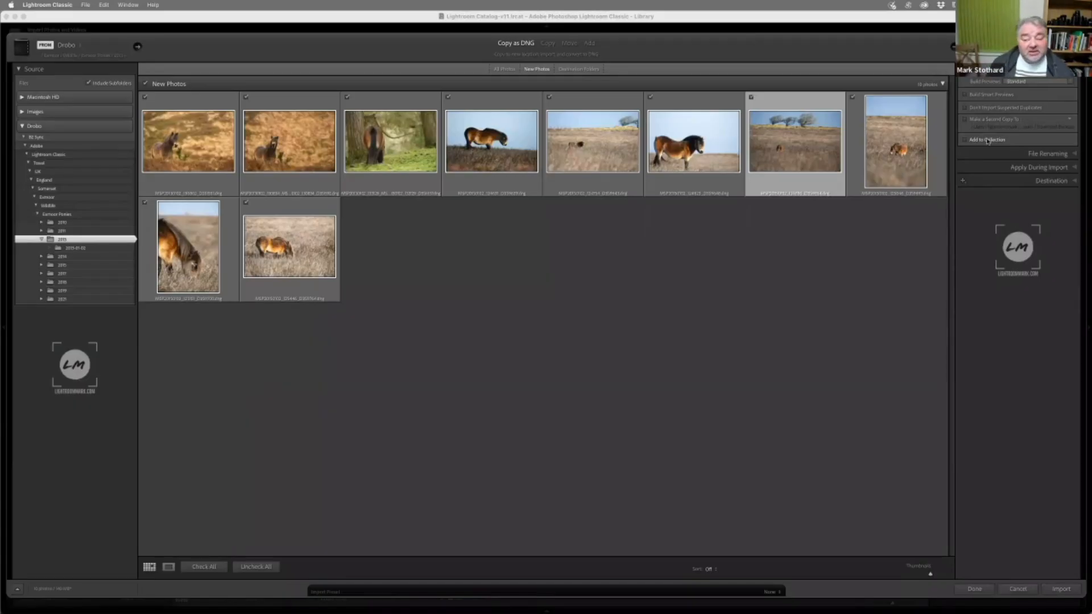
Enable Add to Collection for the import, then view the Create Collection options without creating a collection
click(1053, 141)
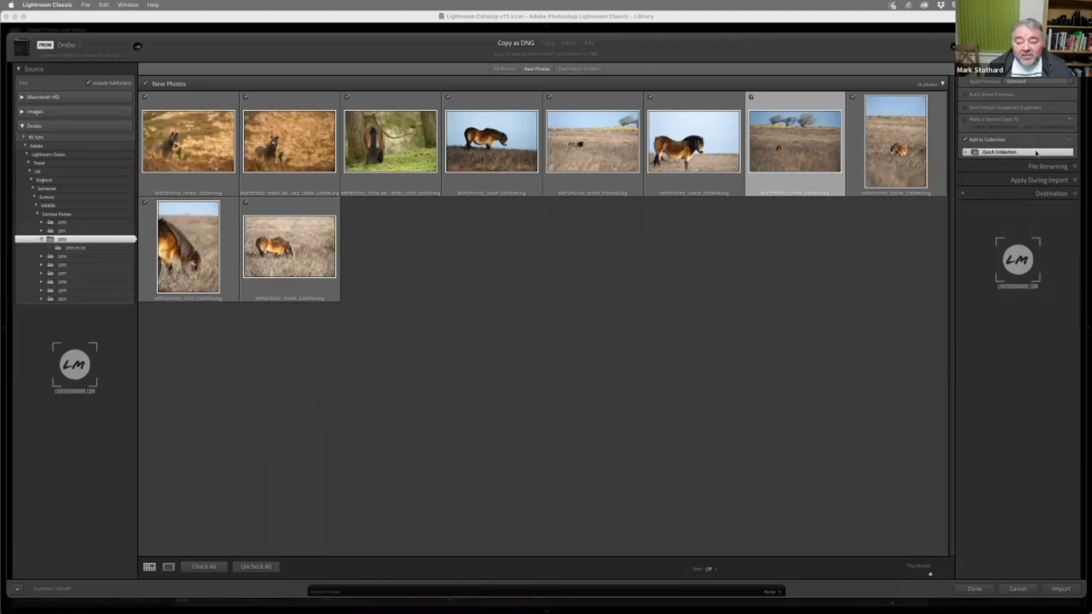
click(1070, 140)
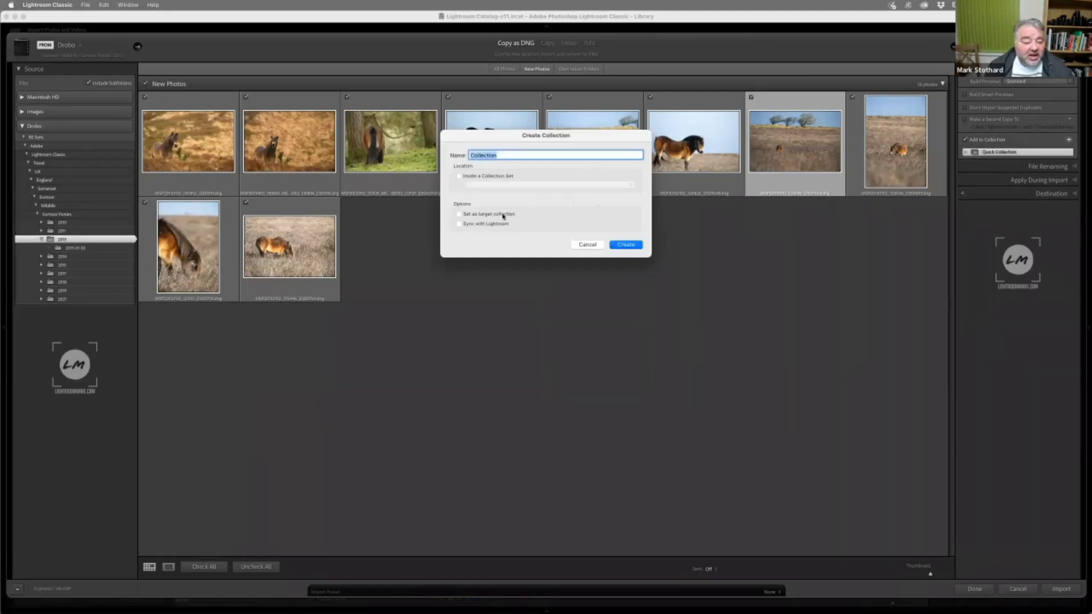
click(588, 245)
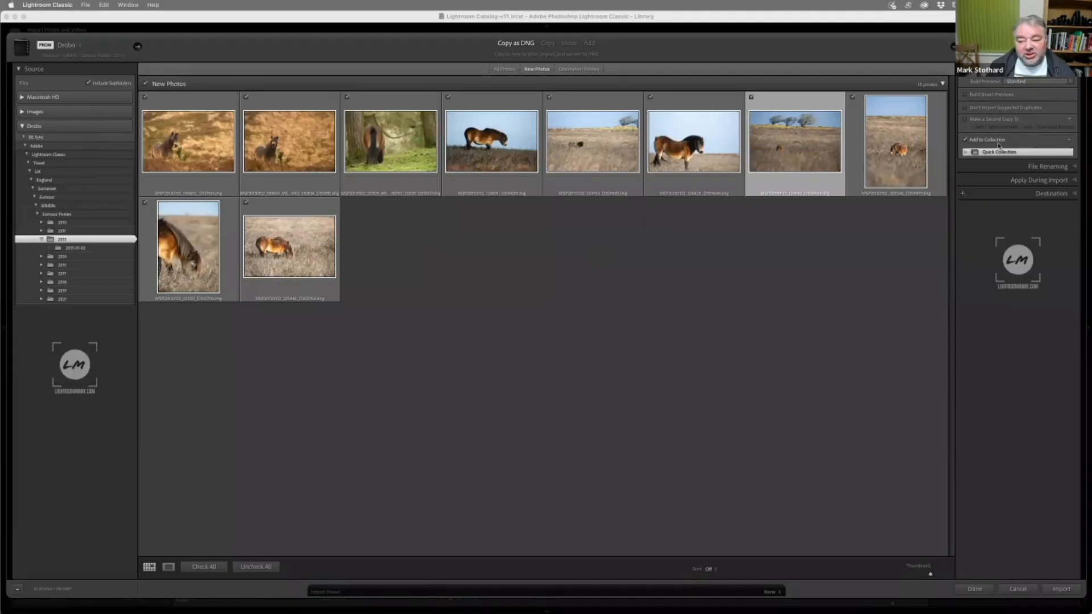
Expand the File Renaming settings, preview the pony standing against the sky at full size, and enlarge the import grid thumbnails
click(1035, 161)
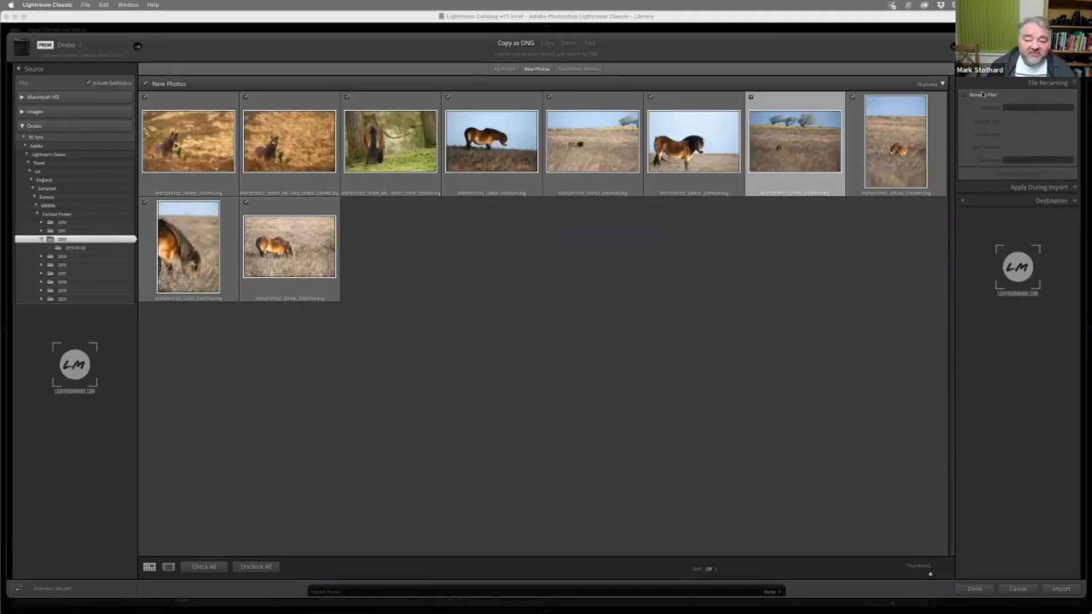
double_click(703, 191)
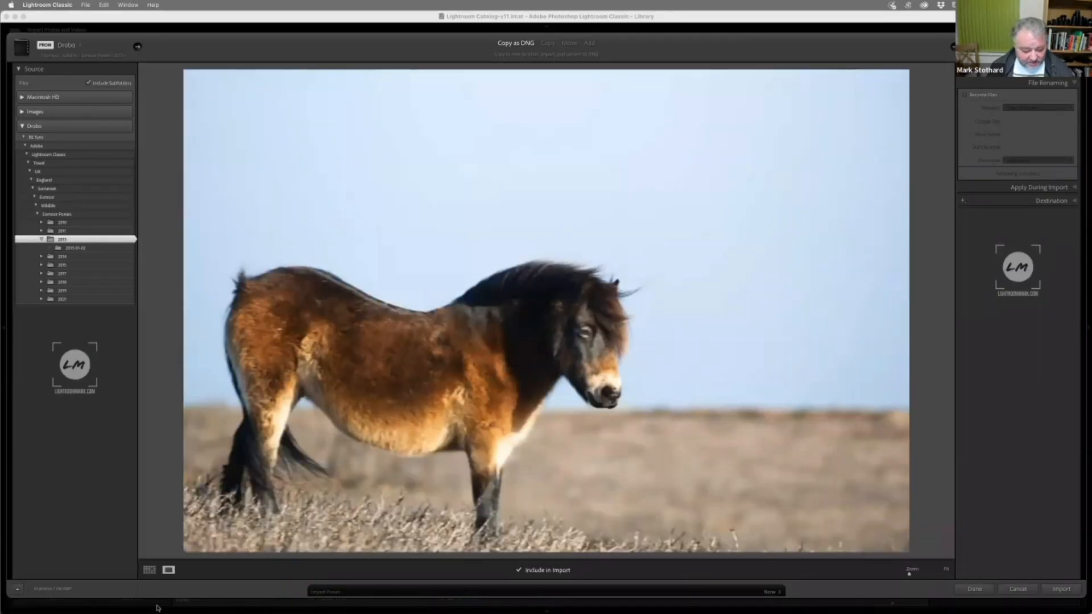
click(149, 569)
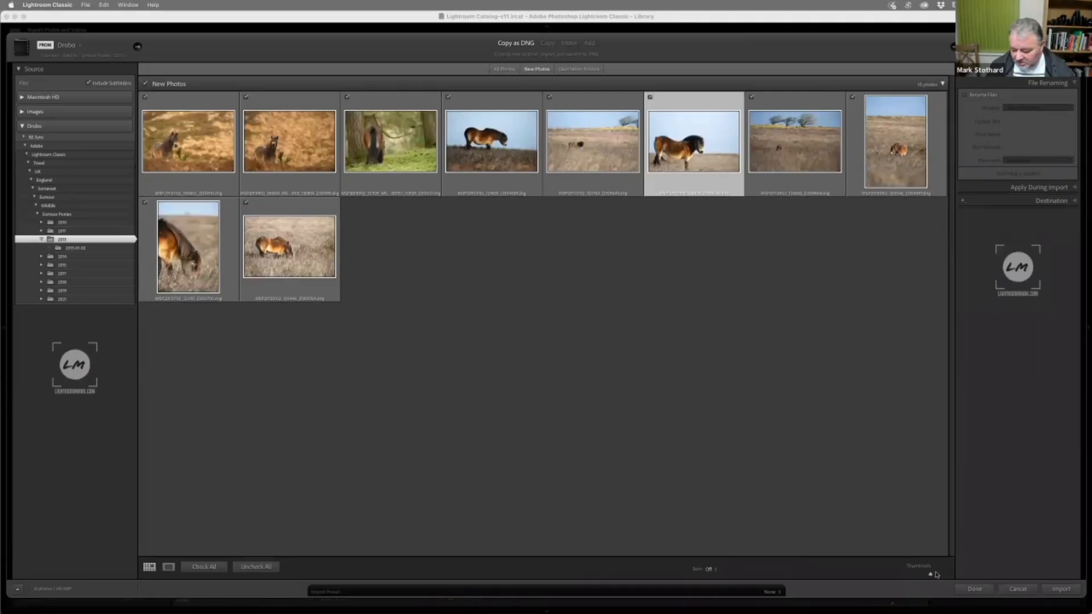
drag(931, 575, 951, 577)
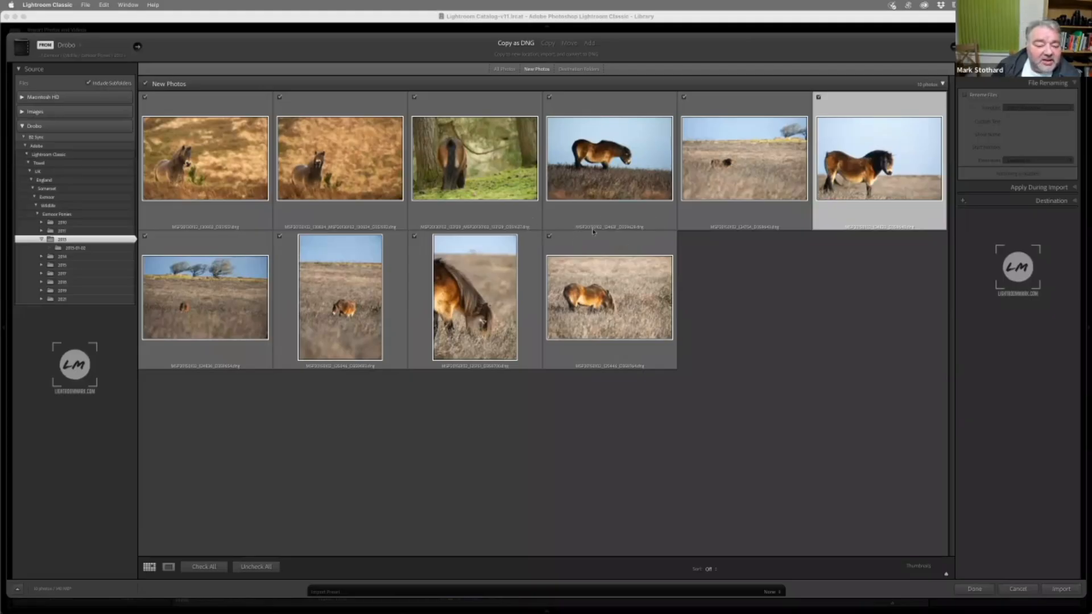
mouse_move(593, 231)
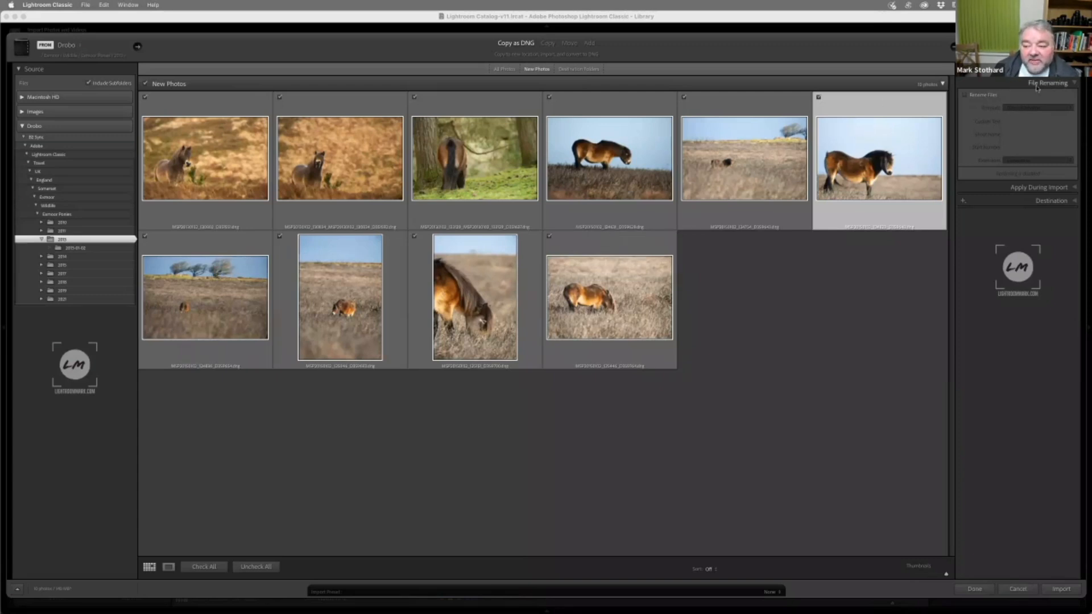
Enable Rename Files to review the naming templates, then disable it again and collapse the File Renaming settings
click(965, 94)
click(1018, 108)
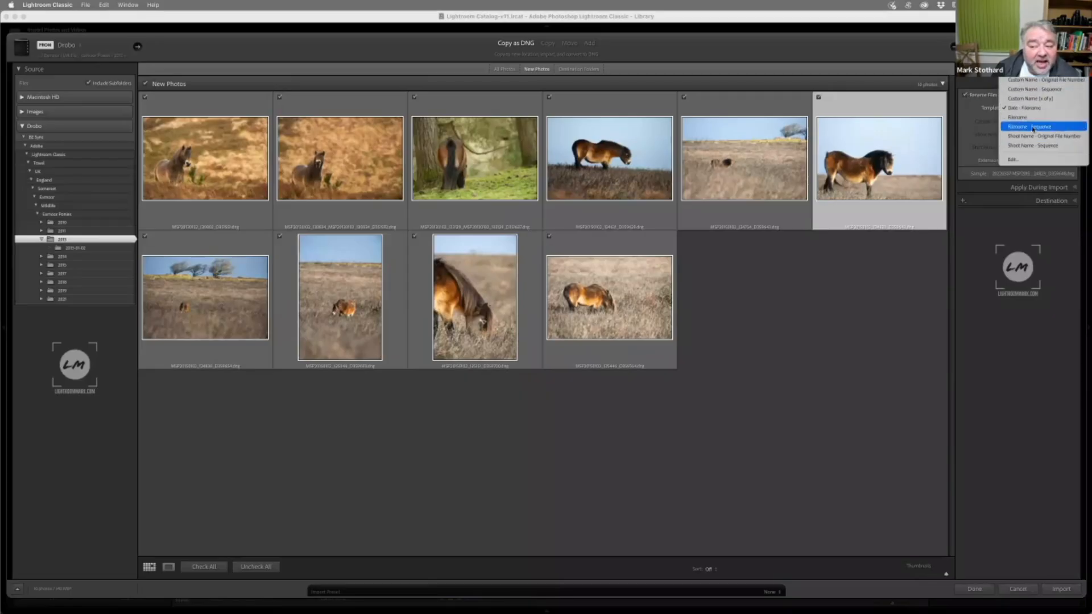
click(971, 96)
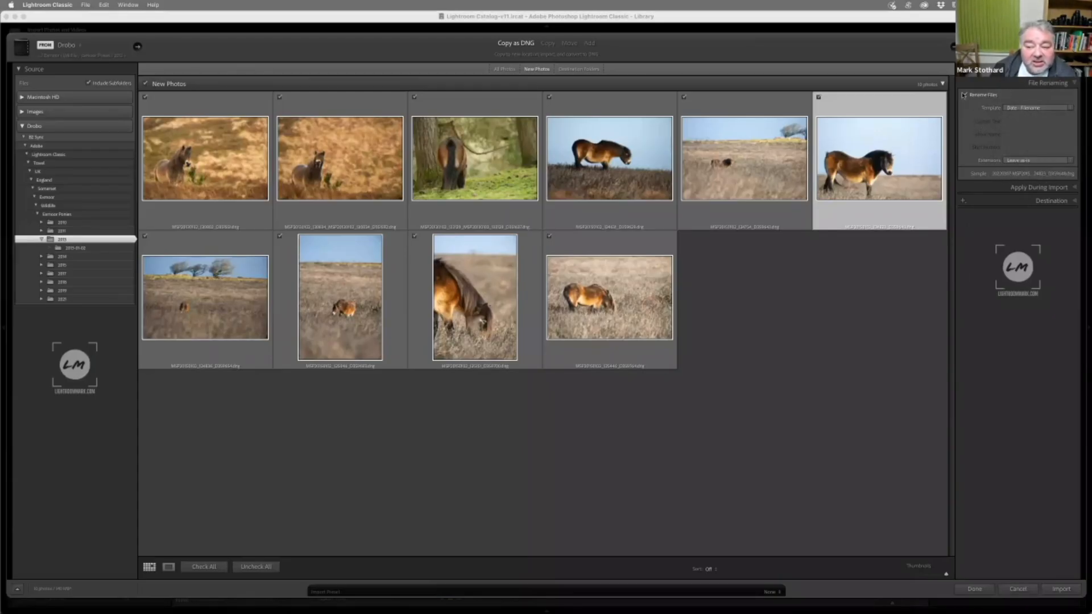
click(966, 95)
click(1050, 84)
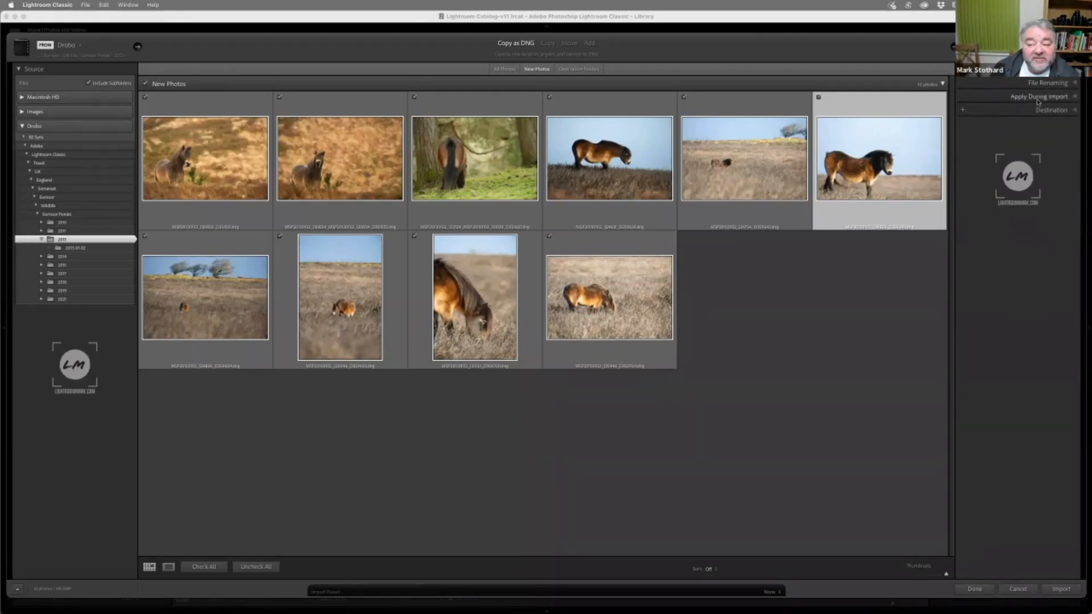
Expand the Apply During Import settings and review the available metadata presets, keeping Exmoor Ponies selected
click(1038, 98)
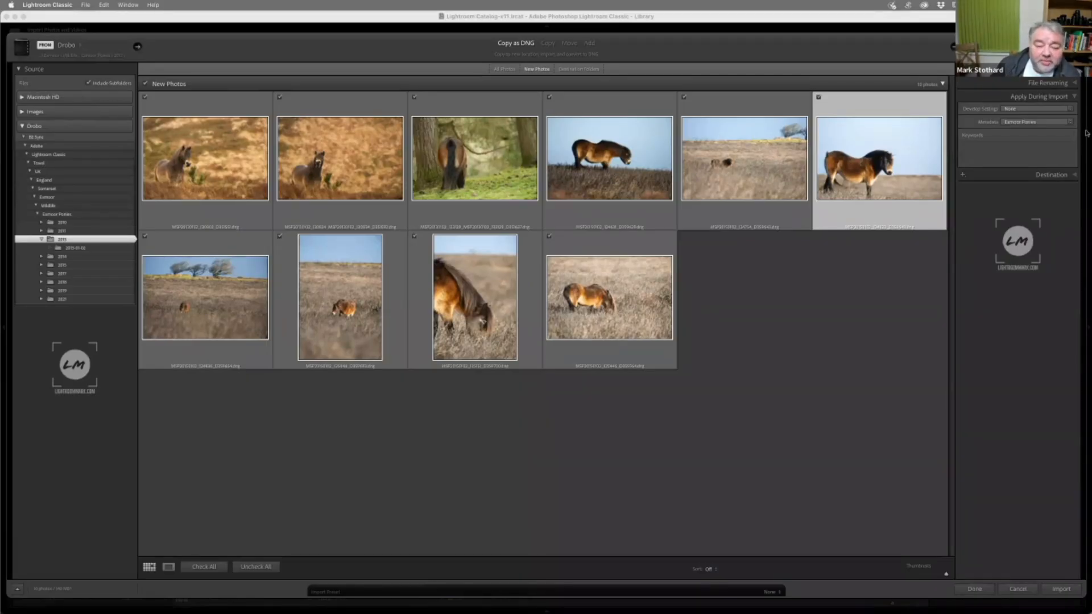
click(980, 157)
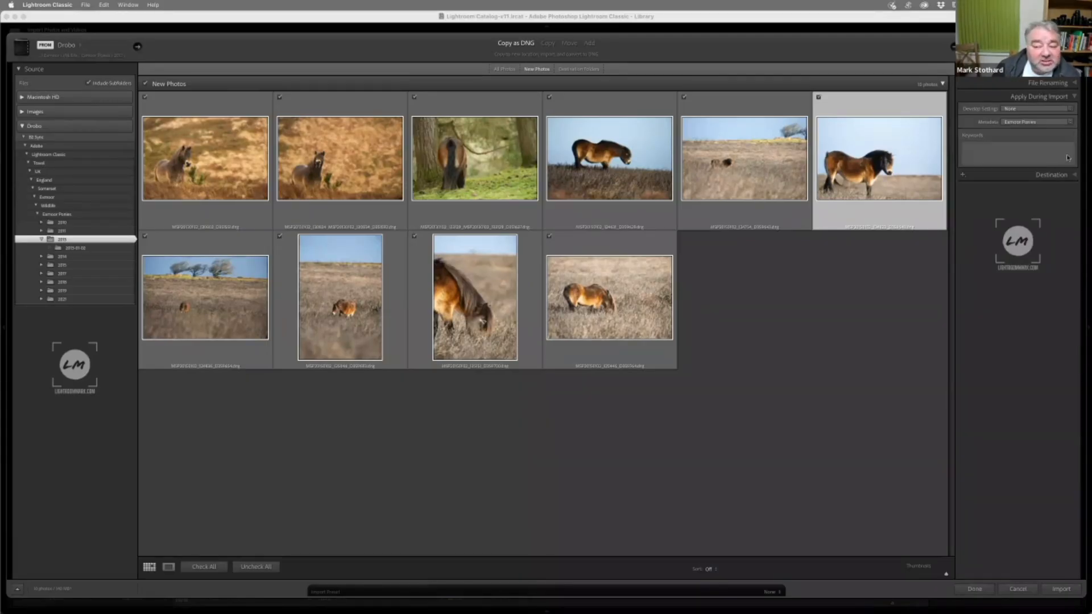
click(1051, 122)
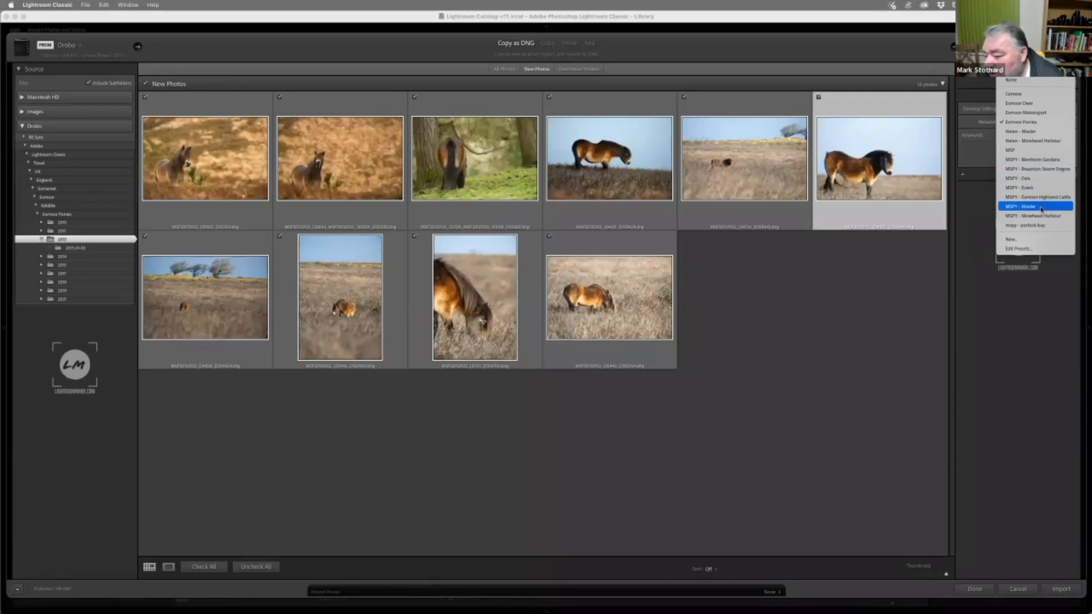
click(1035, 123)
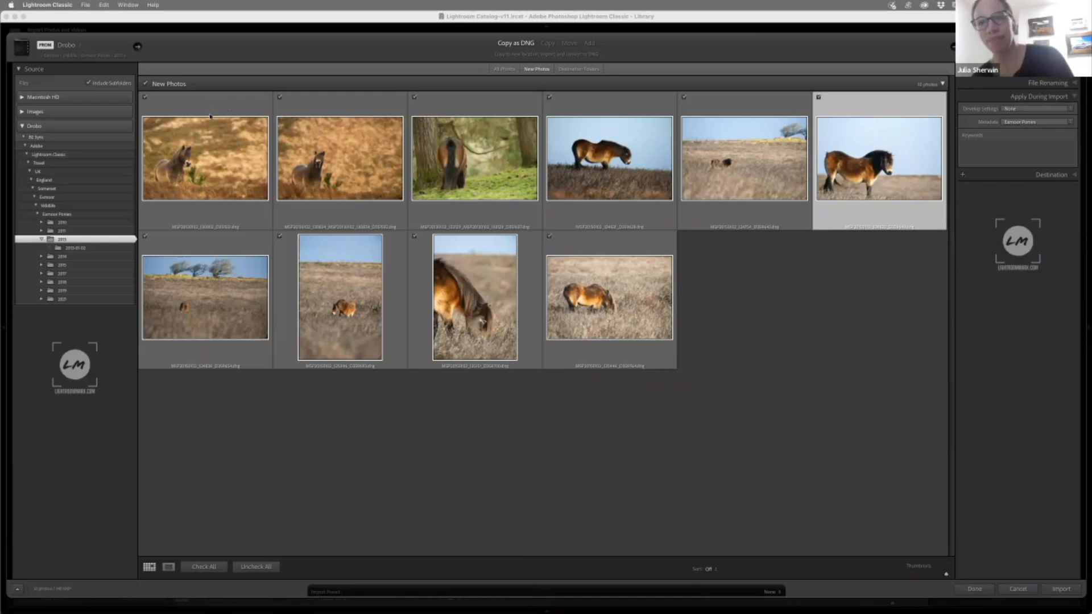
click(1019, 123)
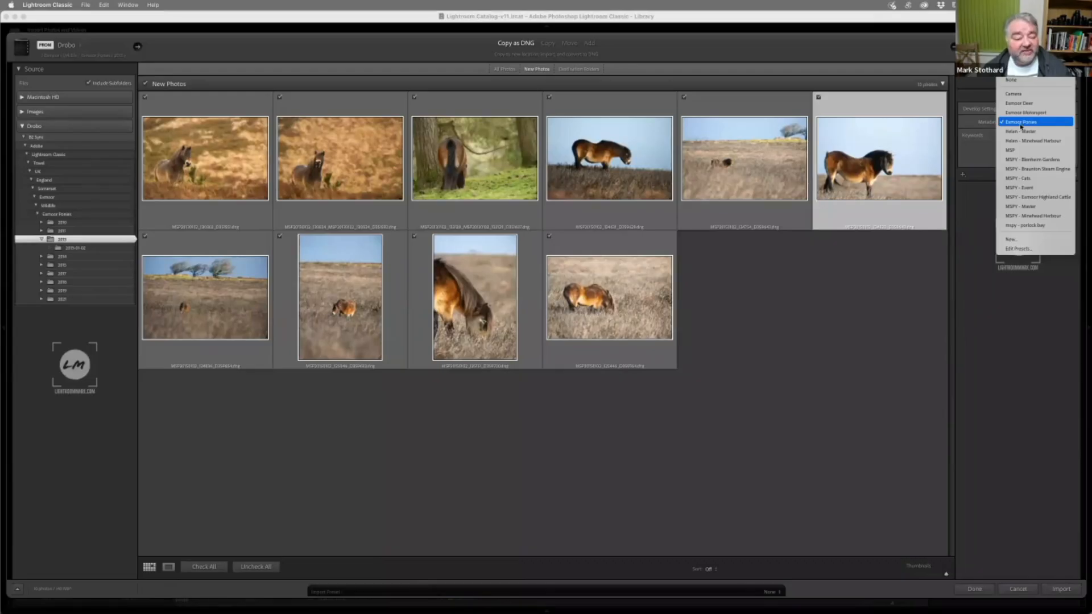
click(1021, 122)
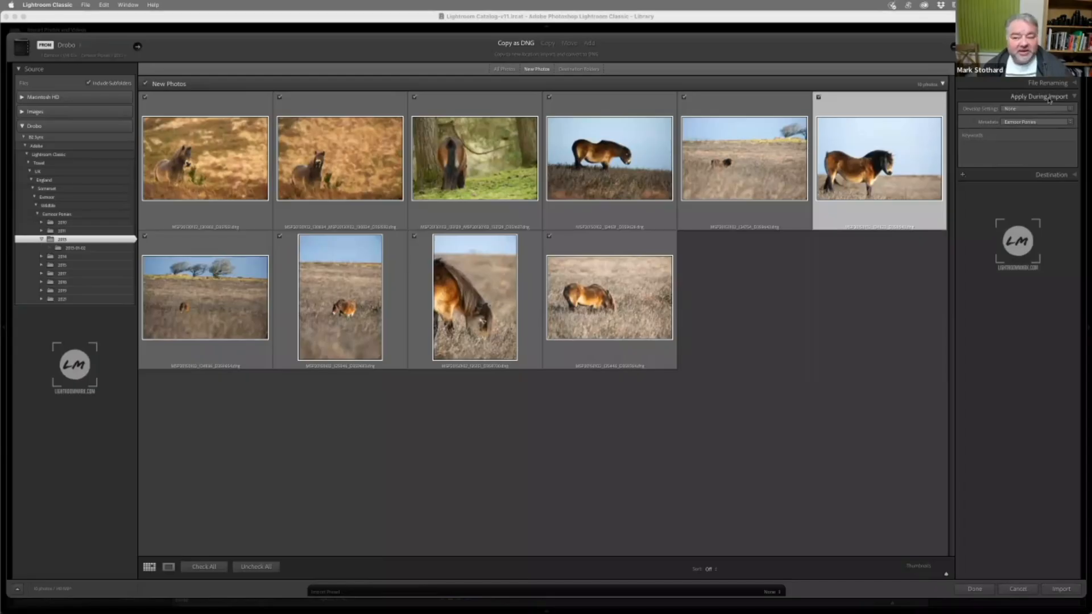
Review the Develop Settings presets that can be applied during import, leaving the setting at None
click(1016, 109)
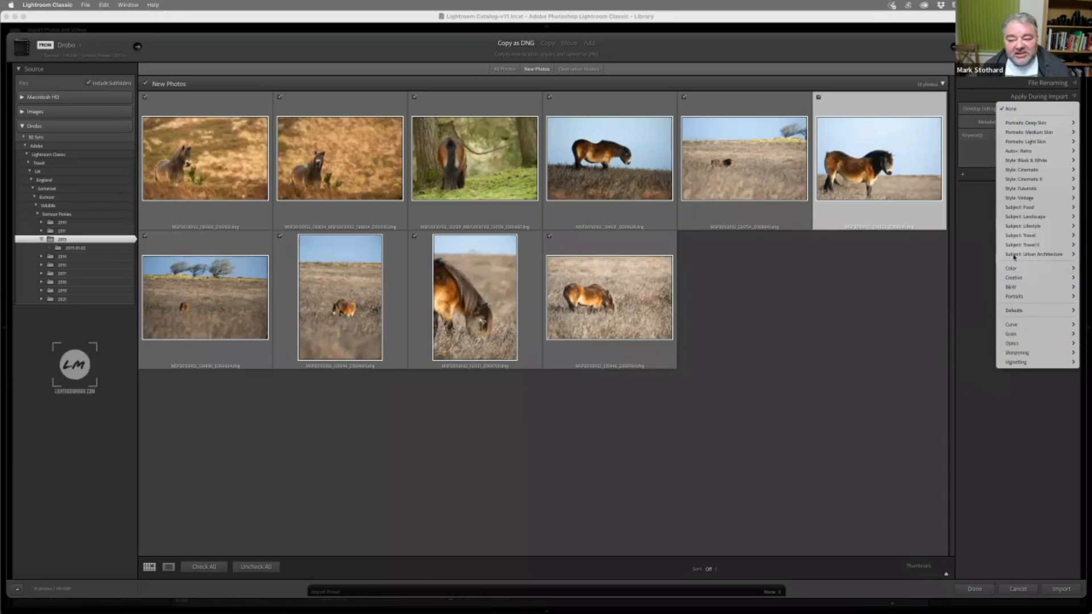
mouse_move(1017, 147)
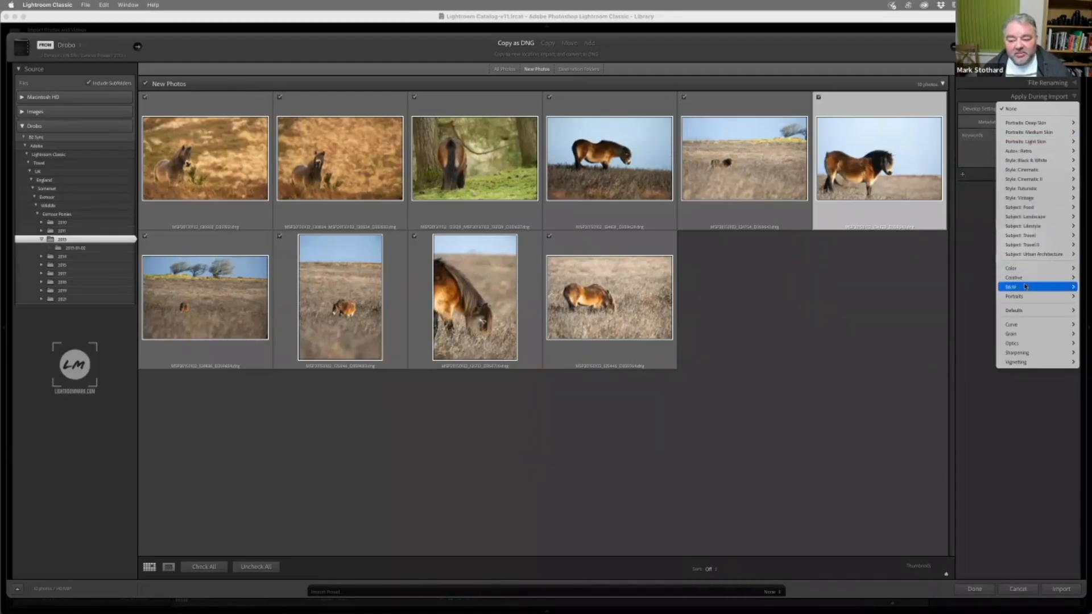
mouse_move(1016, 287)
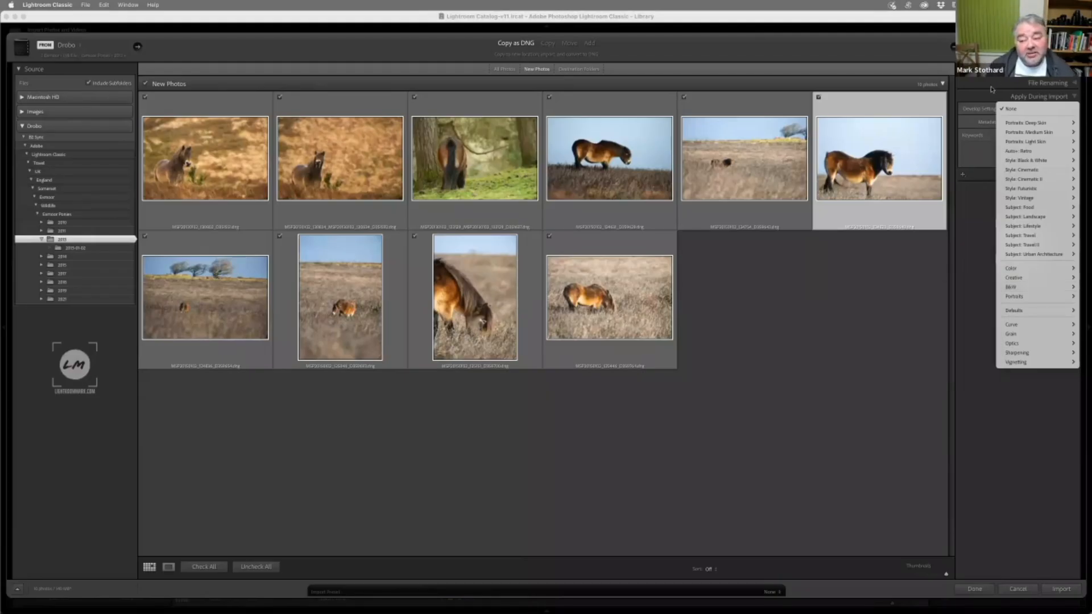
click(1006, 97)
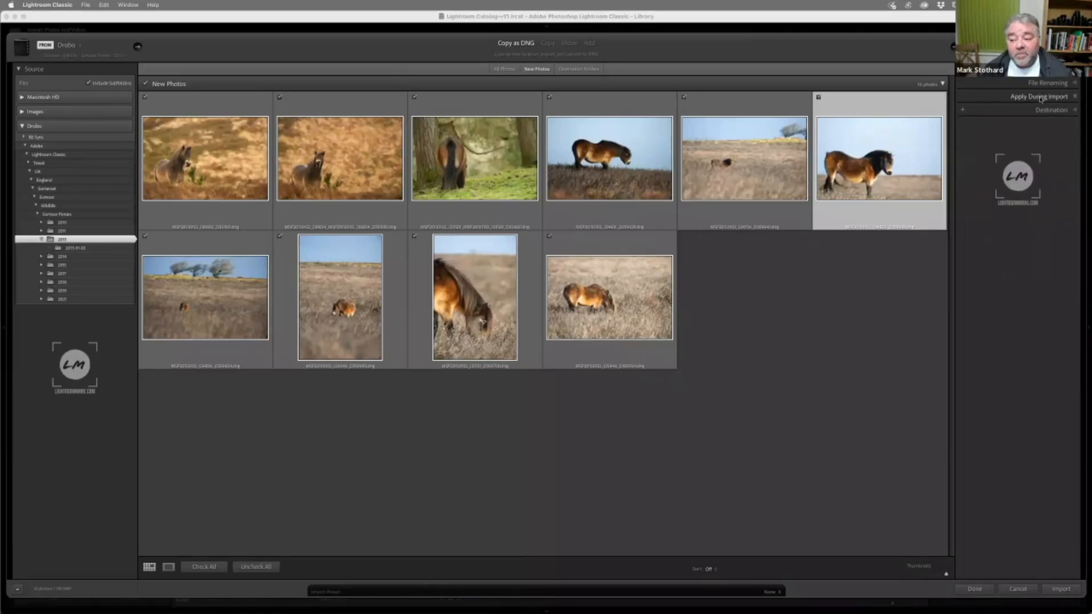
click(1015, 152)
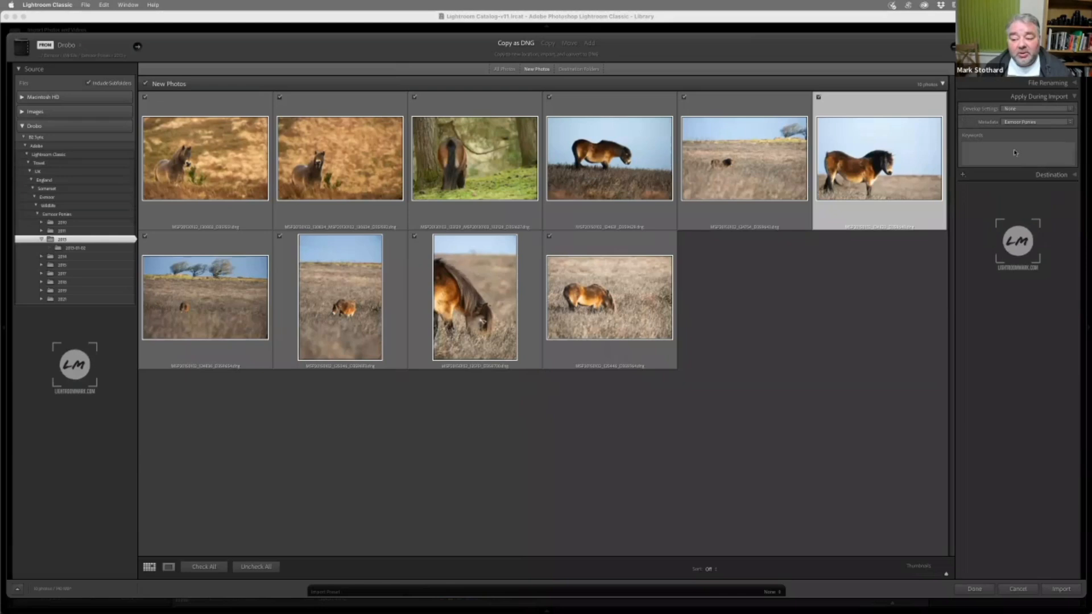
Collapse Apply During Import, expand the Destination settings, and choose the 7th March folder under Training Images as the import destination
click(1040, 96)
click(1045, 111)
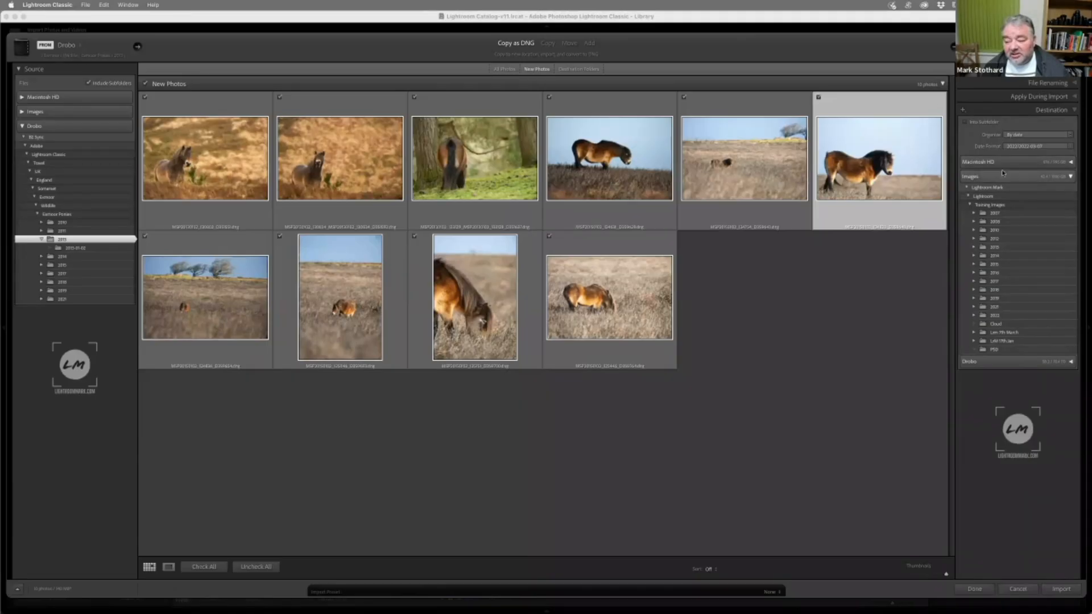
click(1004, 334)
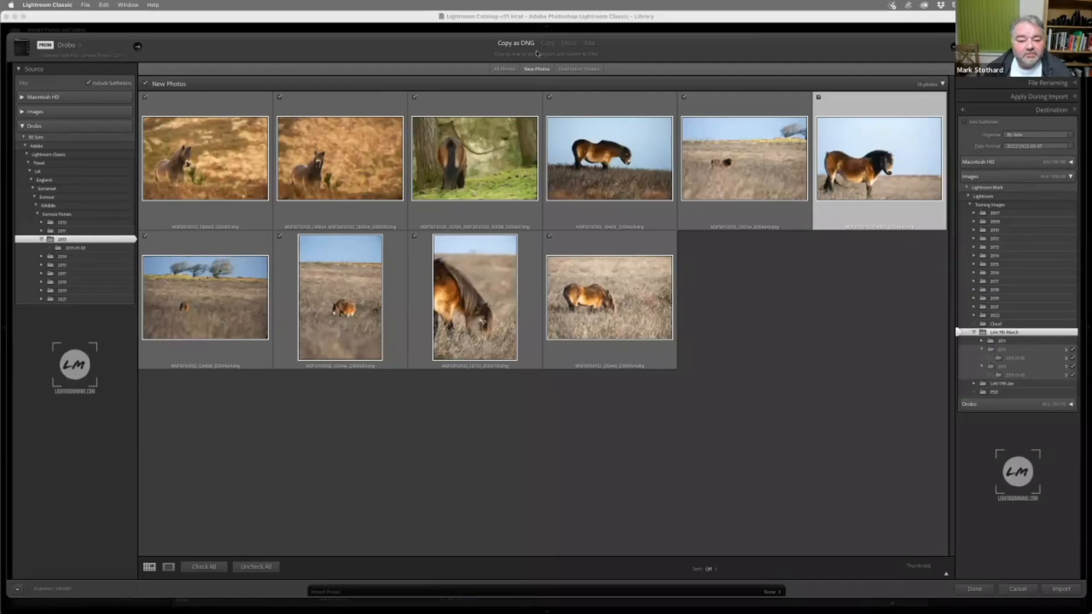
Change the import method to Move, collapse the Destination settings, and save the import settings without importing
click(569, 44)
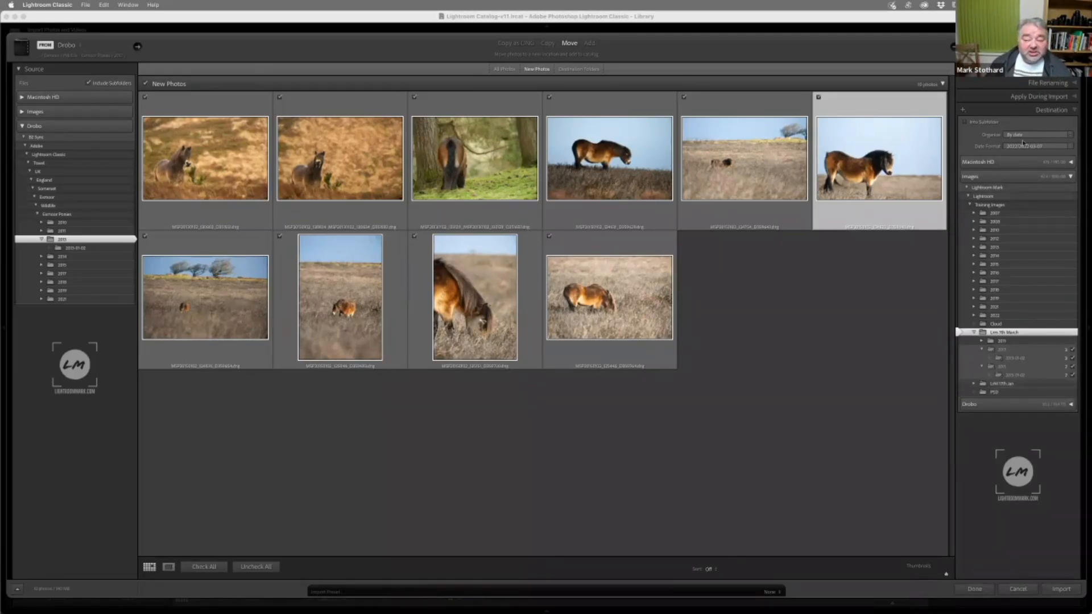
click(1043, 111)
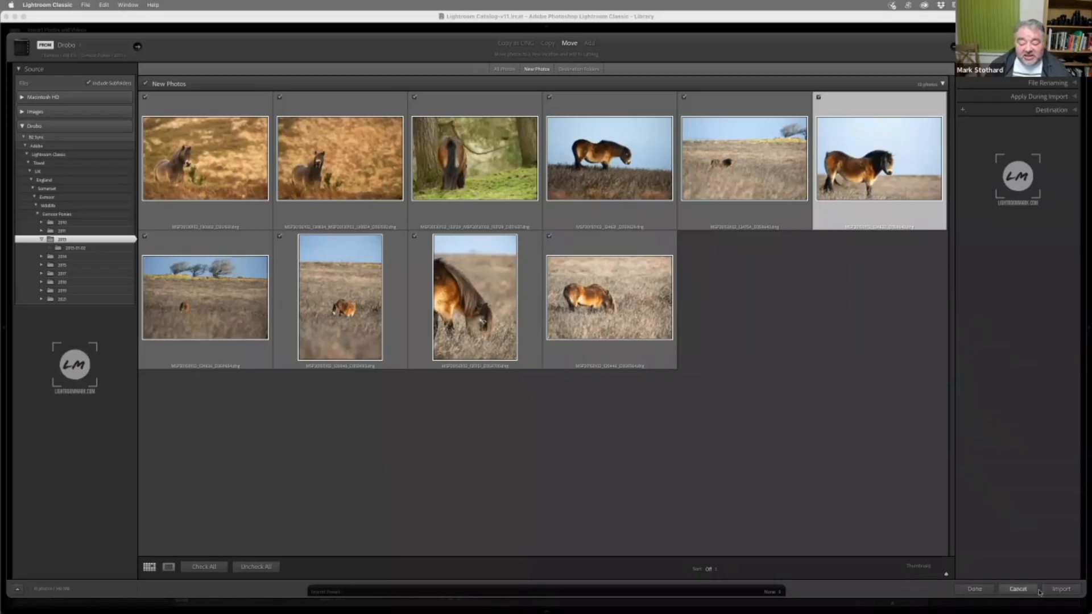
click(975, 590)
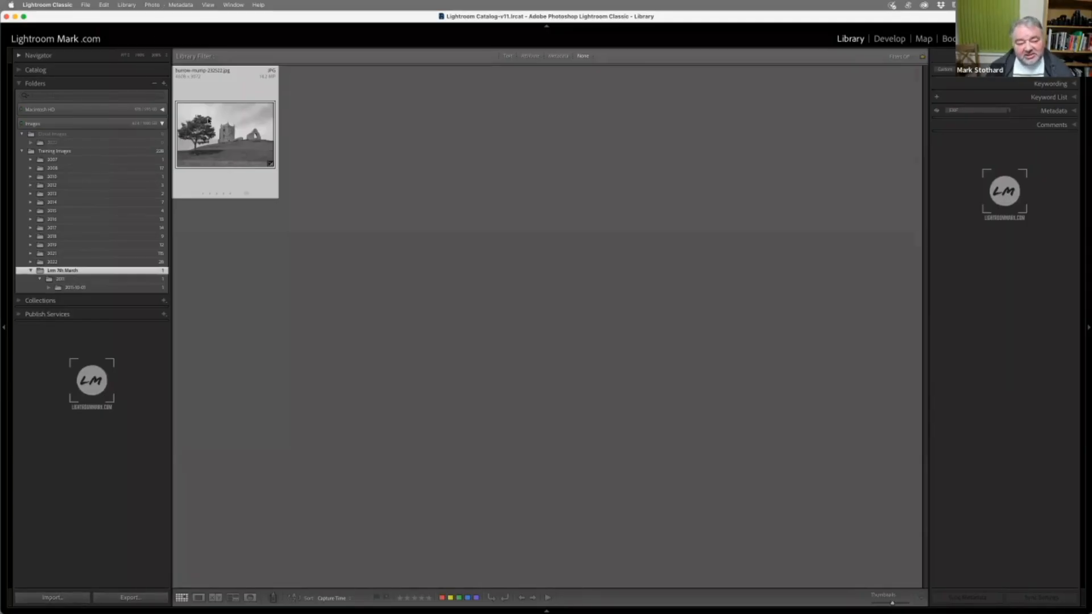
Open the metadata preset editor from the Library and load the Exmoor Ponies preset
click(172, 5)
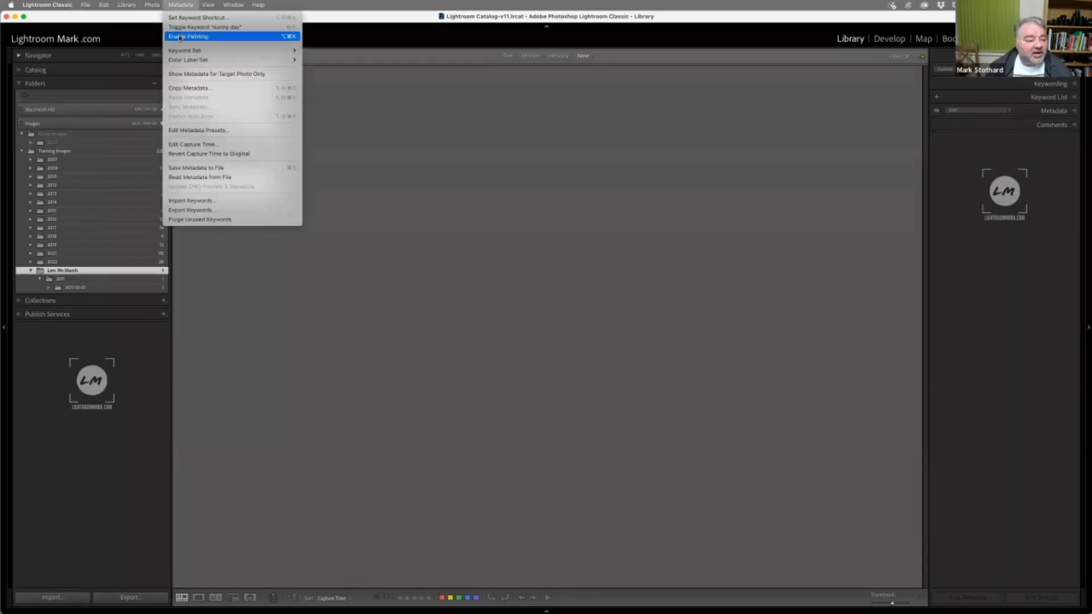
click(193, 131)
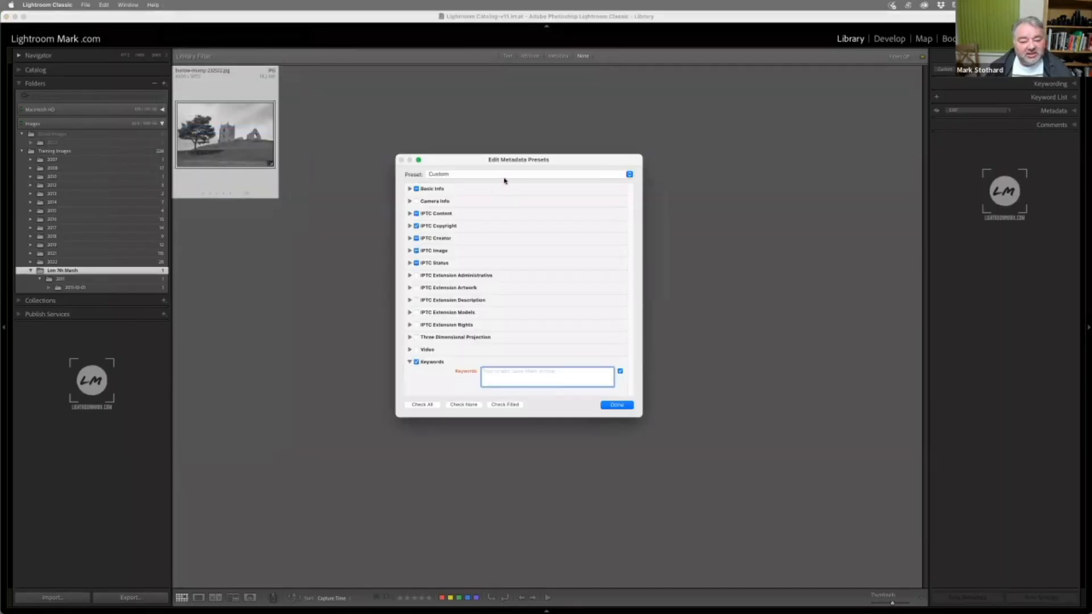
click(456, 174)
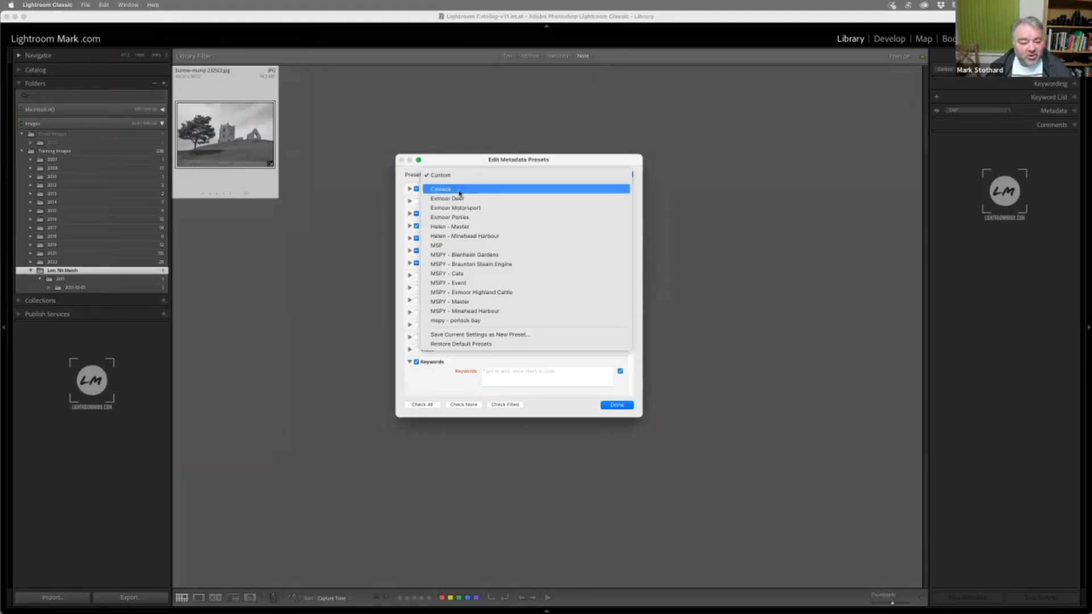
click(491, 218)
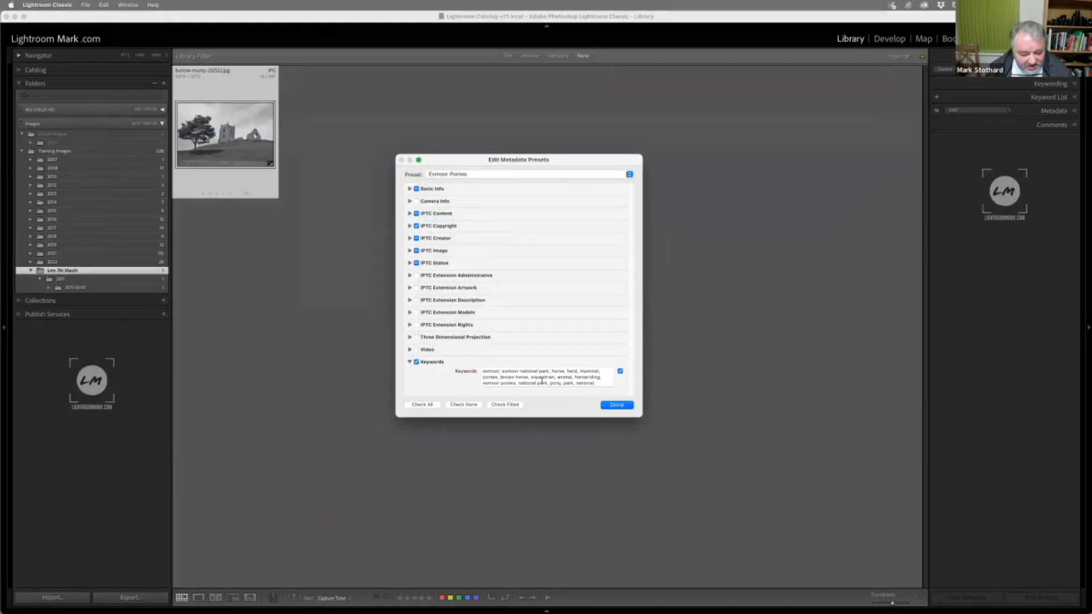
Examine the IPTC Copyright and Basic Info fields of the Exmoor Ponies preset, collapsing each section after viewing
click(410, 226)
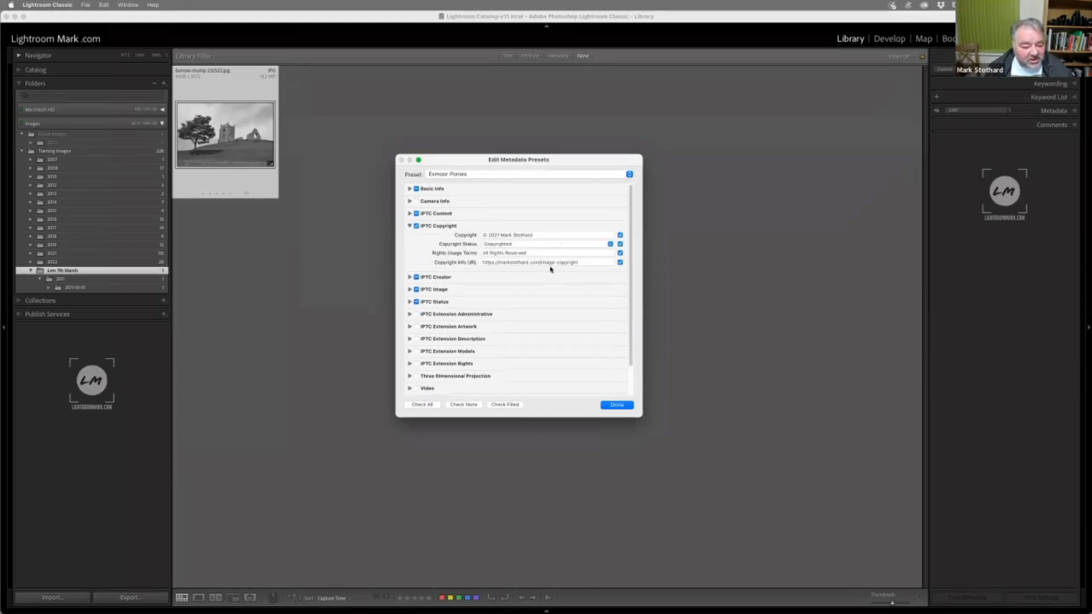
click(410, 226)
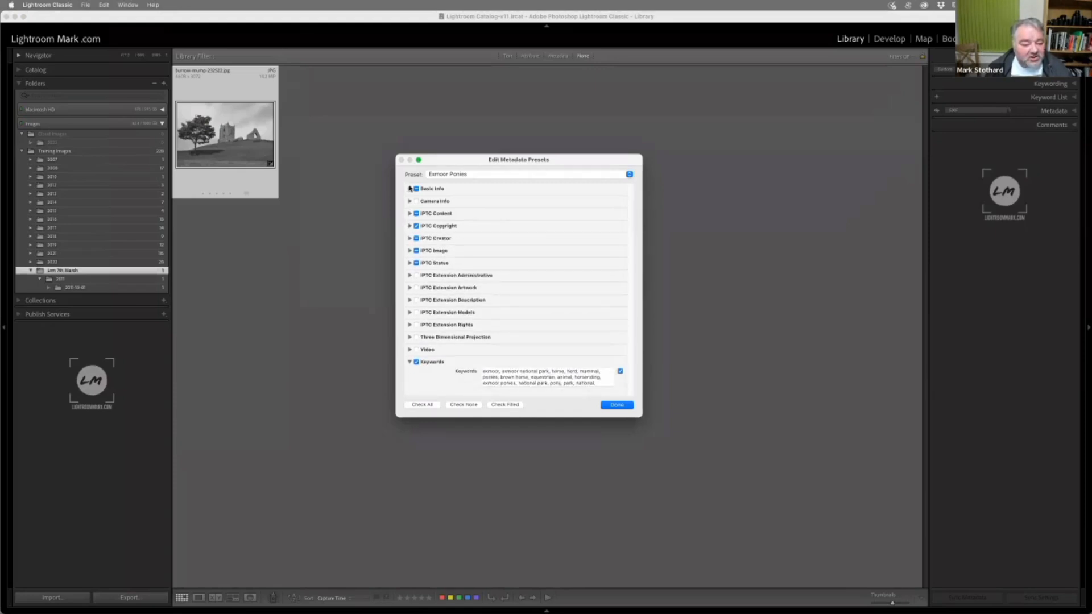
click(410, 188)
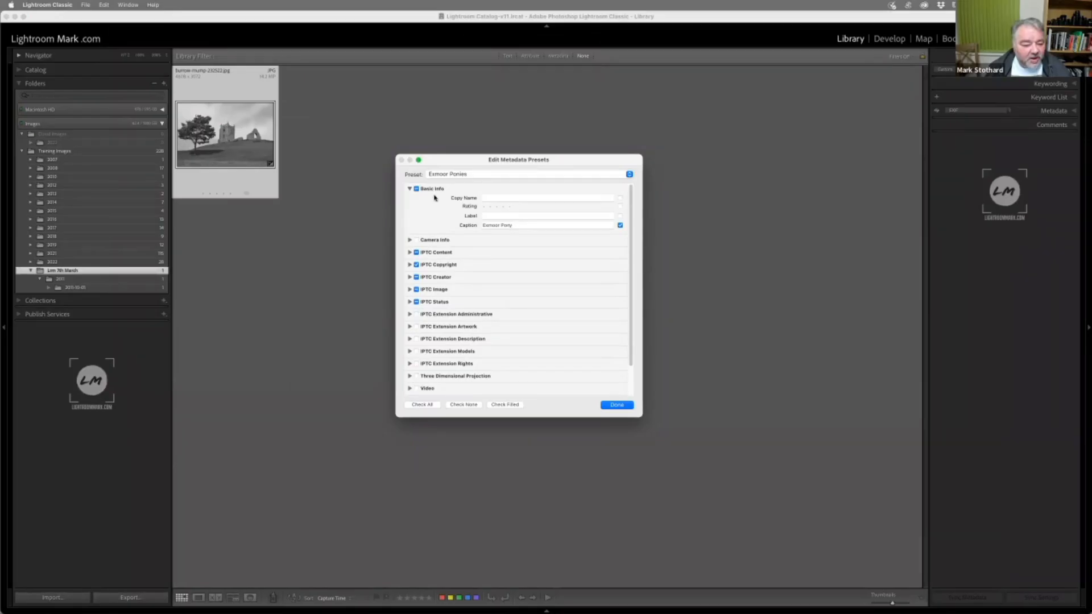
click(410, 188)
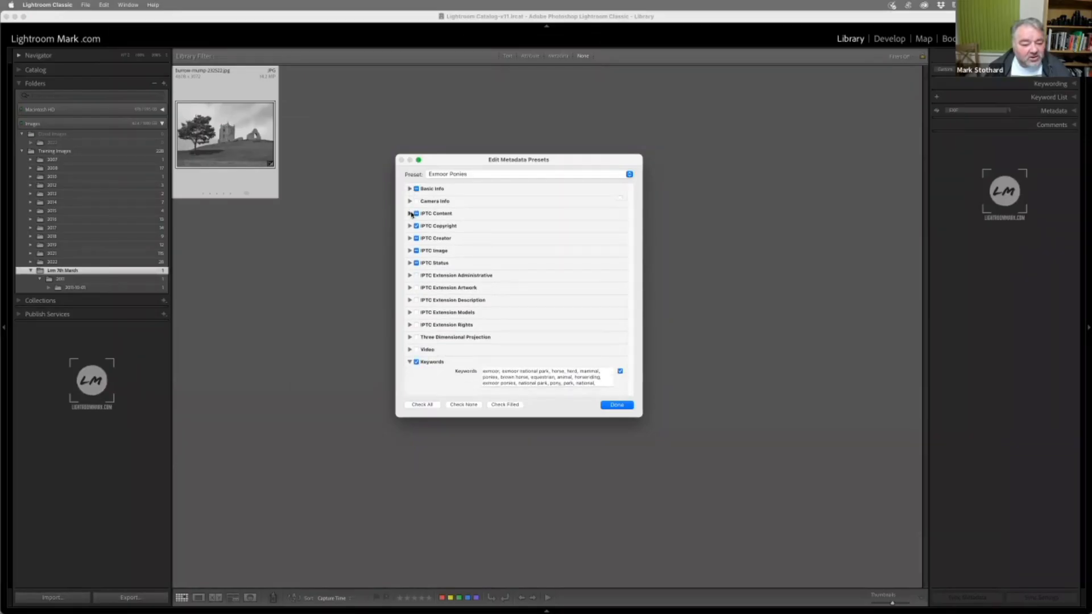
Review the IPTC Content fields of the Exmoor Ponies preset, and collapse both the IPTC Content and Keywords sections
click(410, 213)
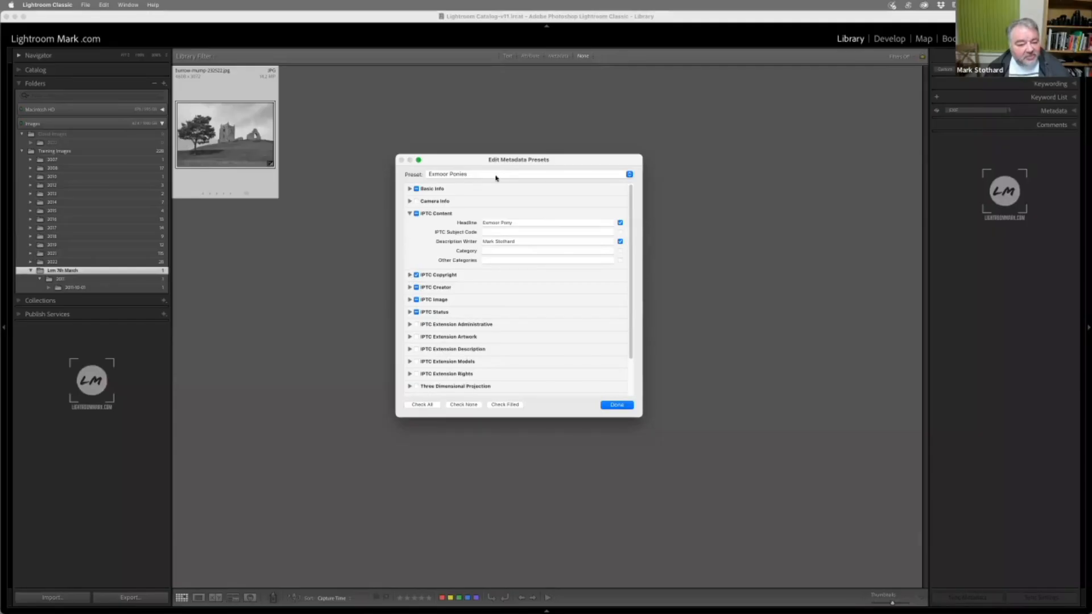
click(410, 214)
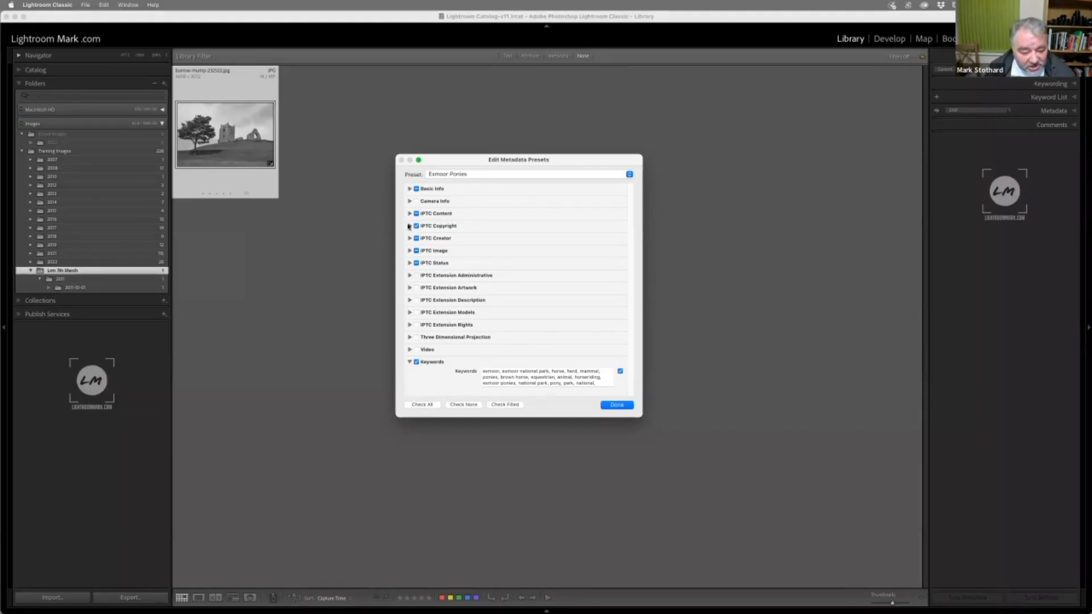
click(409, 362)
click(410, 213)
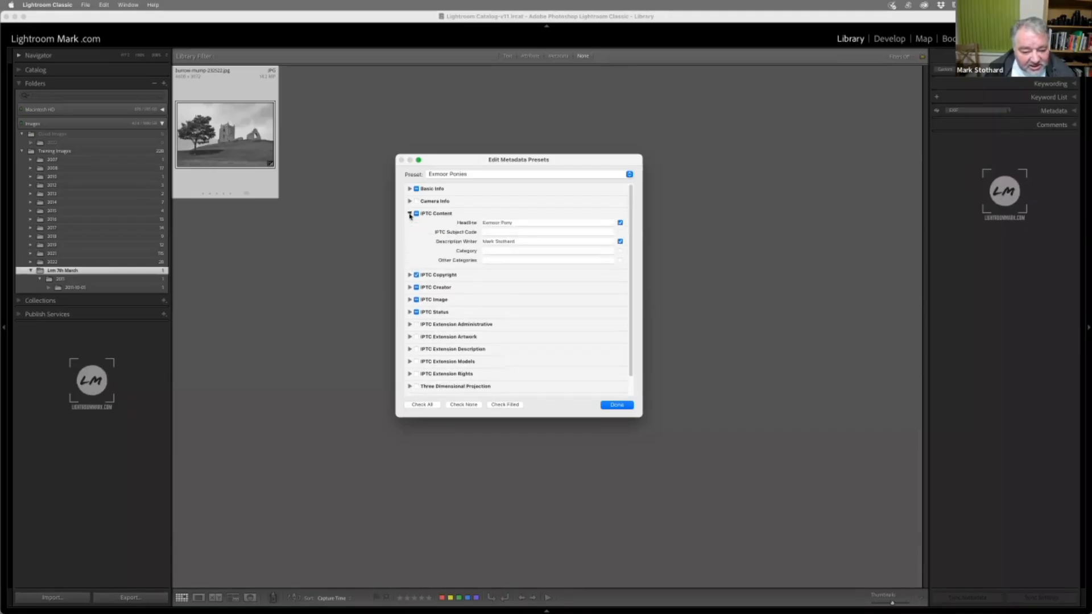
click(410, 214)
Examine the preset's IPTC Copyright, IPTC Creator and IPTC Image fields in turn, collapsing the Copyright and Creator sections after viewing
click(410, 226)
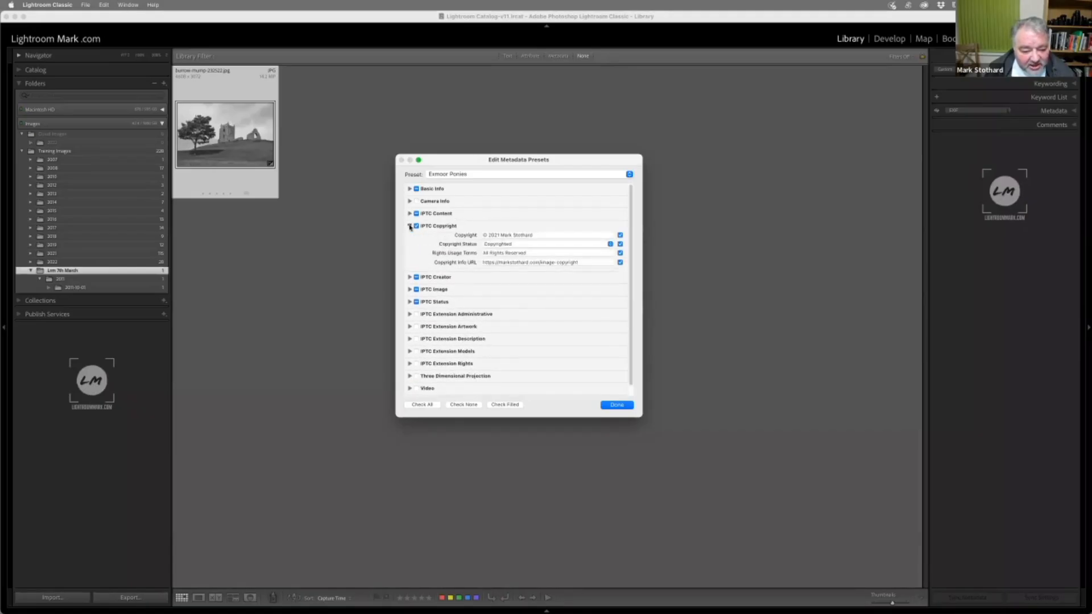
click(410, 226)
click(410, 238)
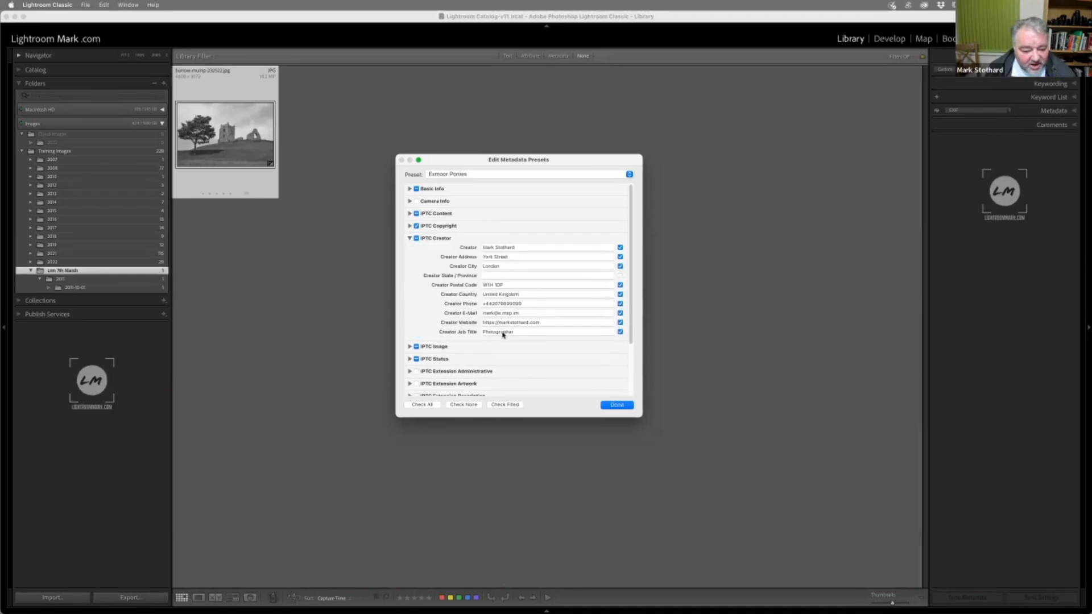
click(410, 238)
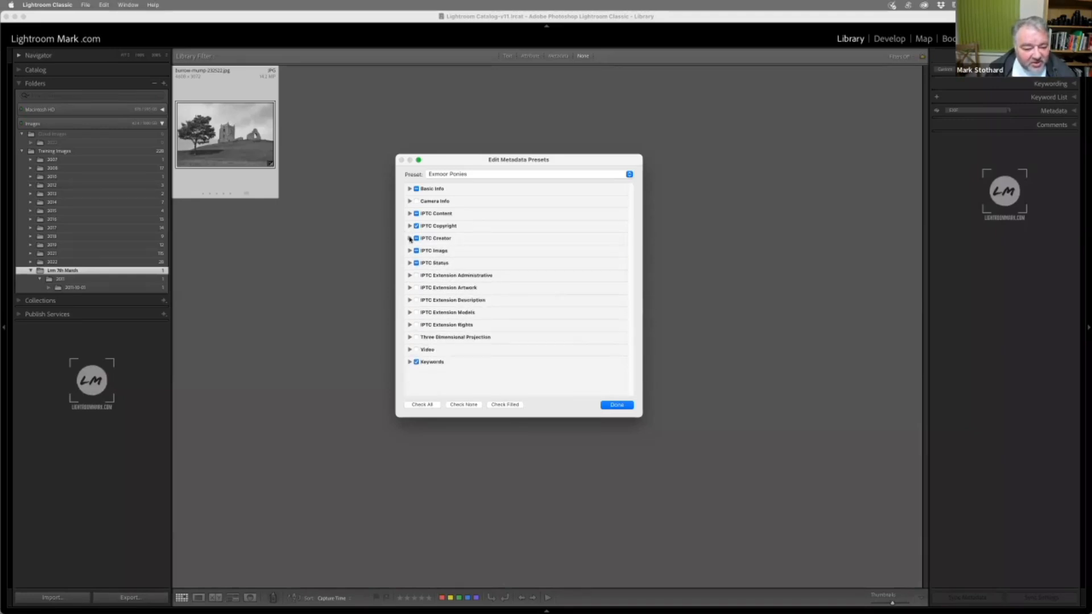
click(410, 250)
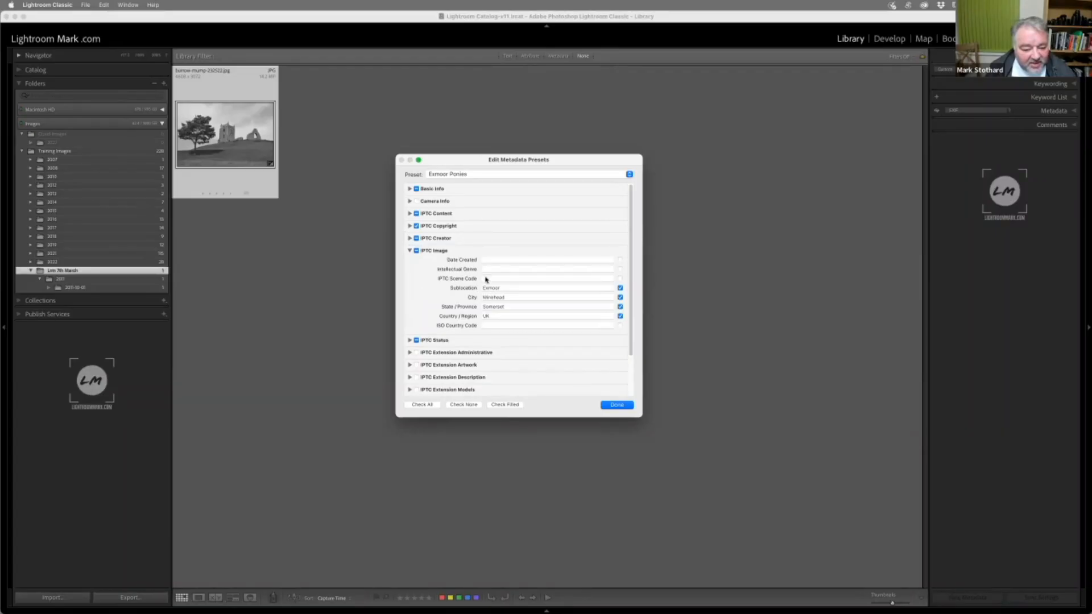
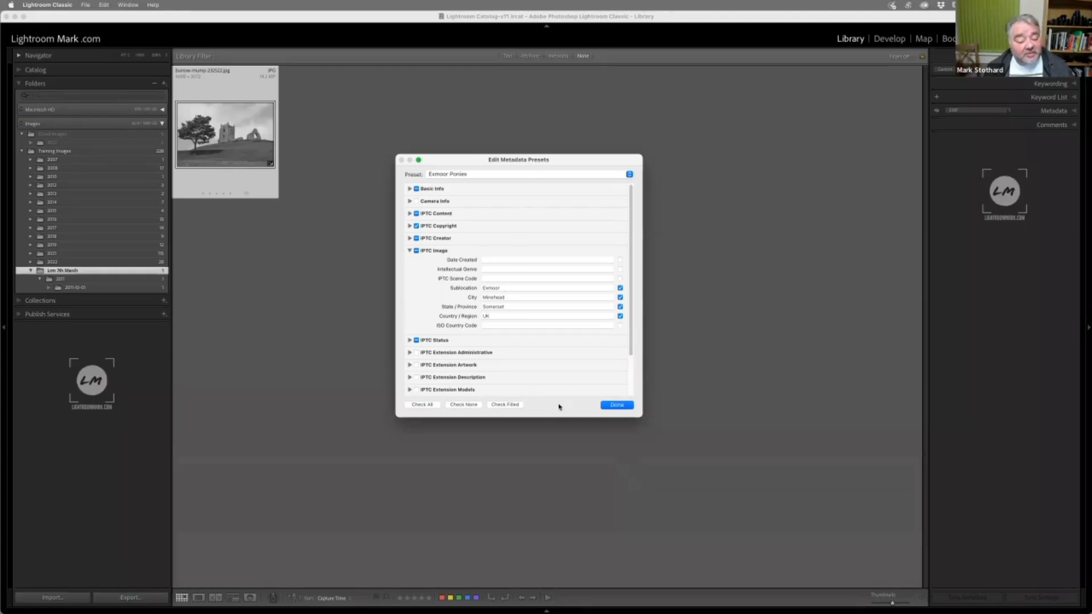
Close the metadata preset editor, and start a new import with the Exmoor Ponies folder on the Drobo drive as source
click(627, 406)
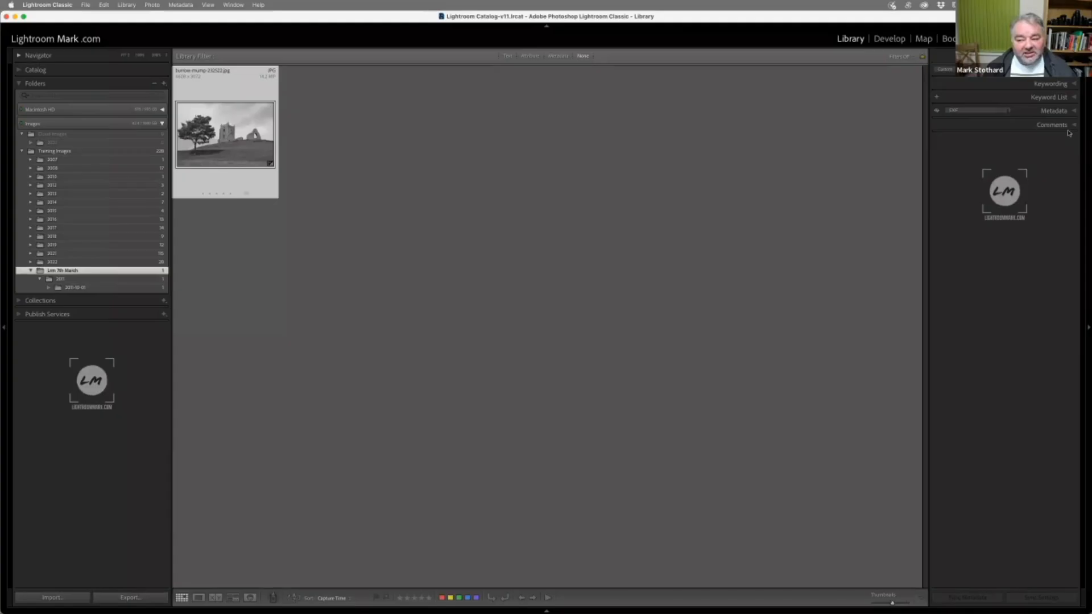
click(64, 597)
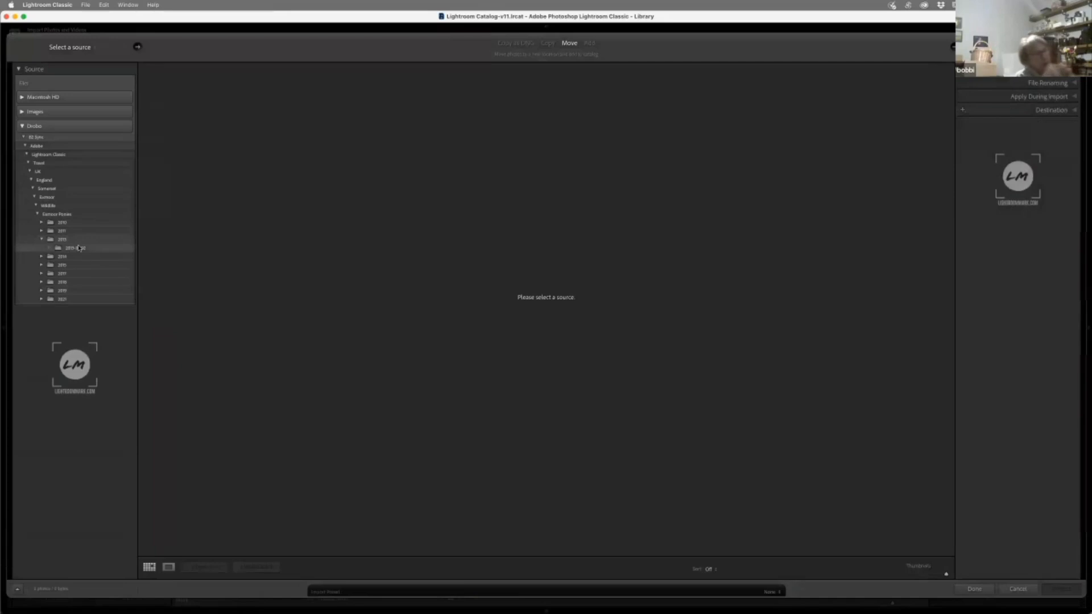
click(68, 214)
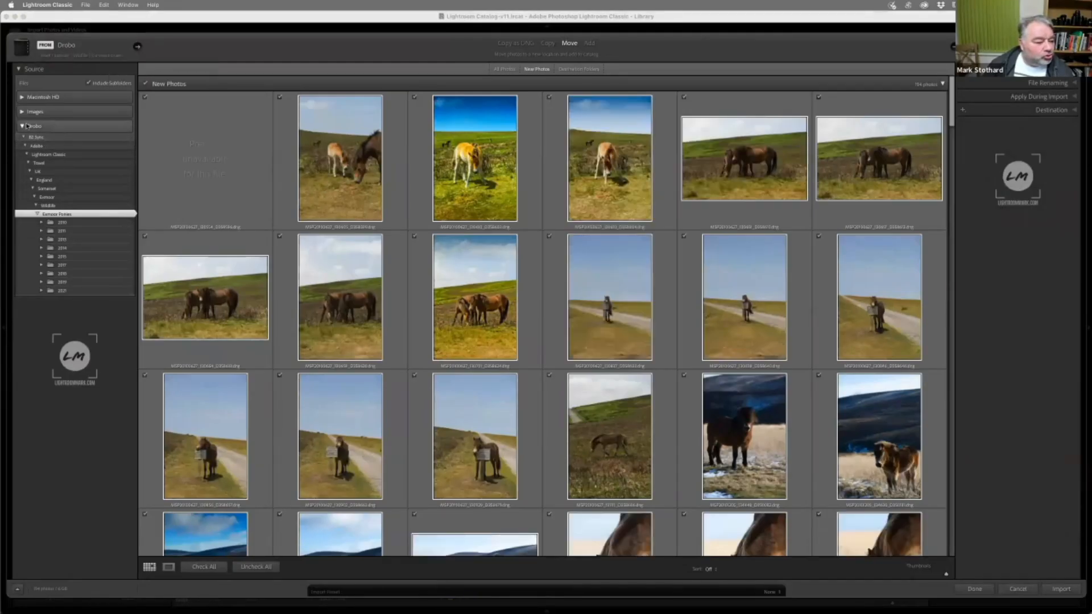
Change the import source to the Exmoor Ponies folder inside Lightroom Work, Lightroom, To Import on the Images drive
click(23, 126)
click(25, 111)
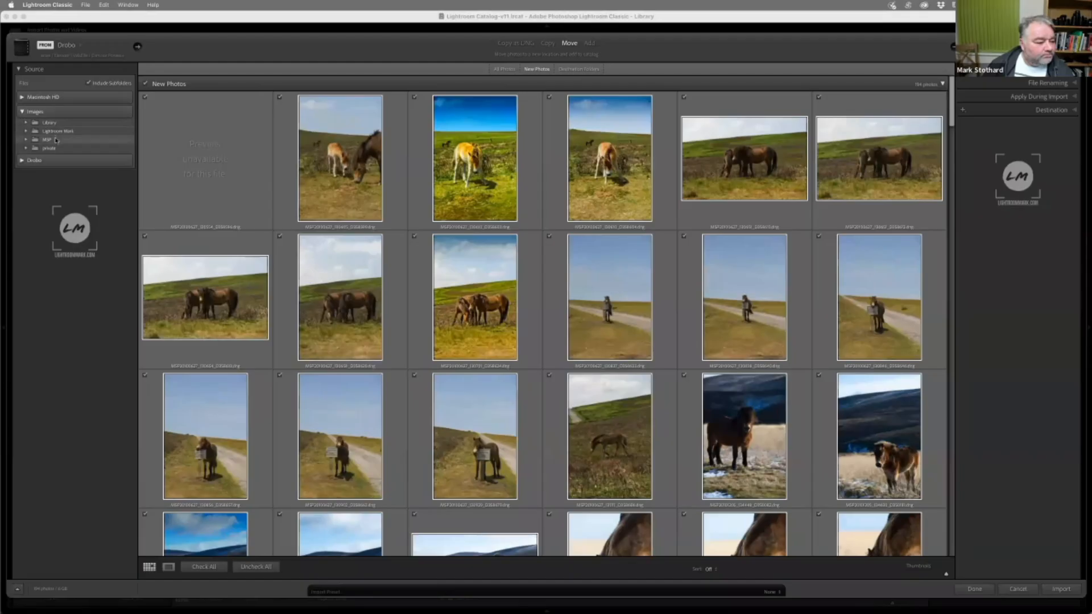
click(56, 132)
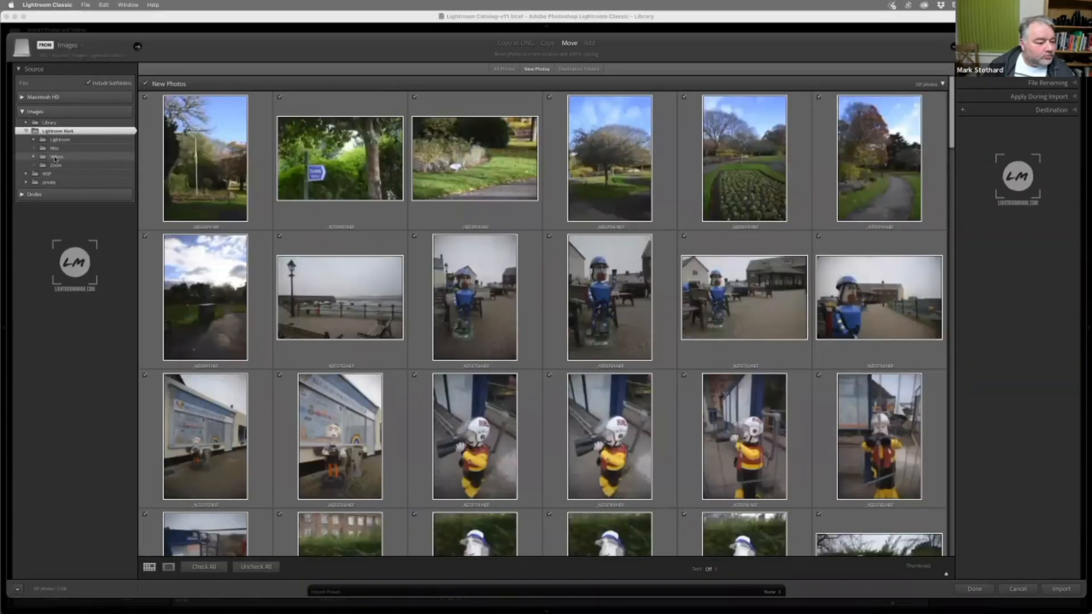
click(34, 140)
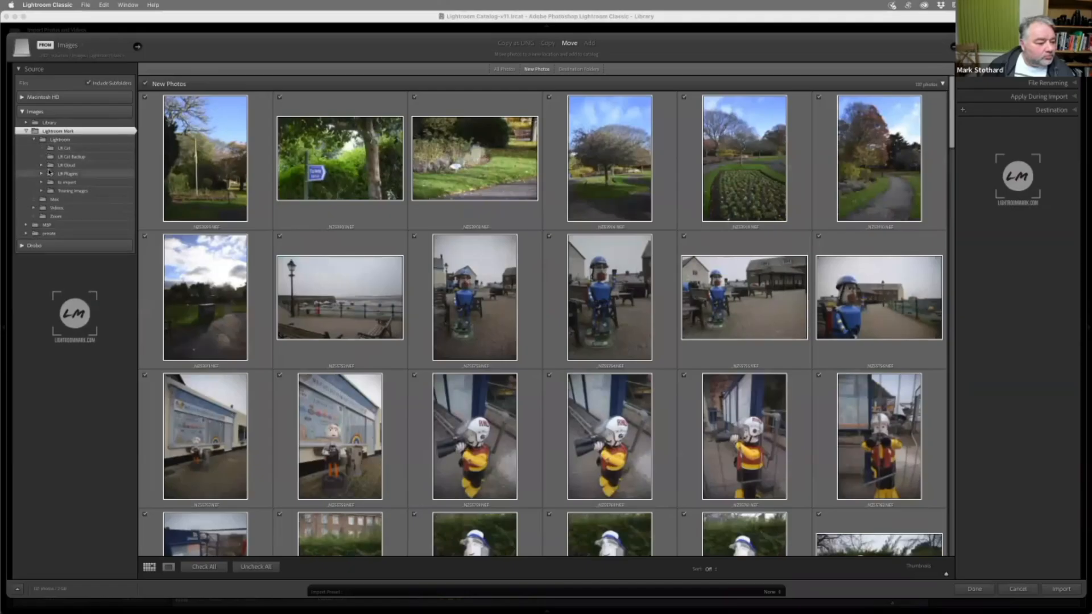
click(41, 182)
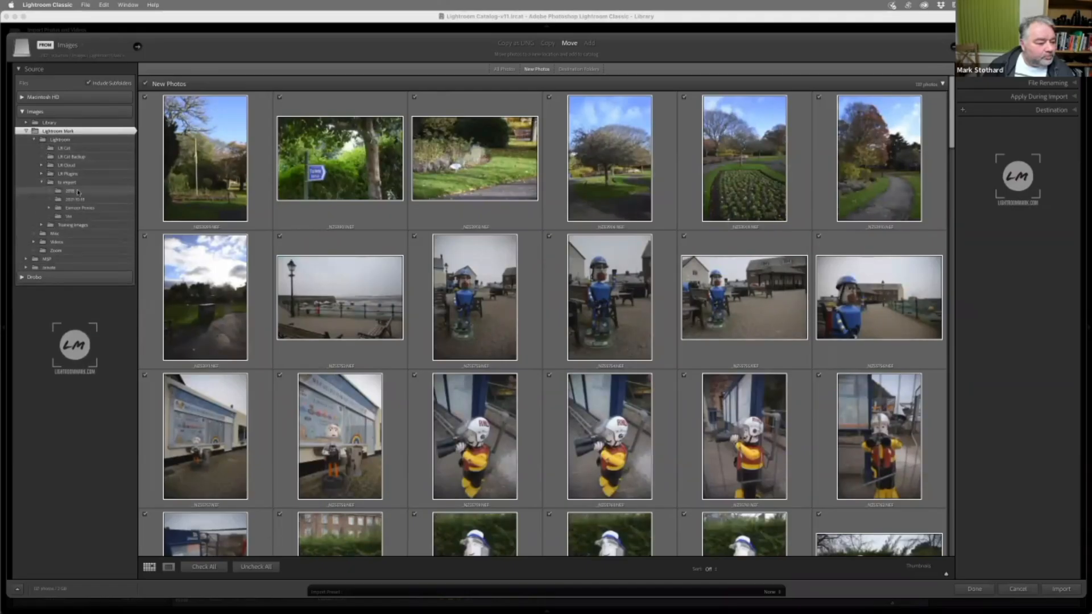
click(79, 208)
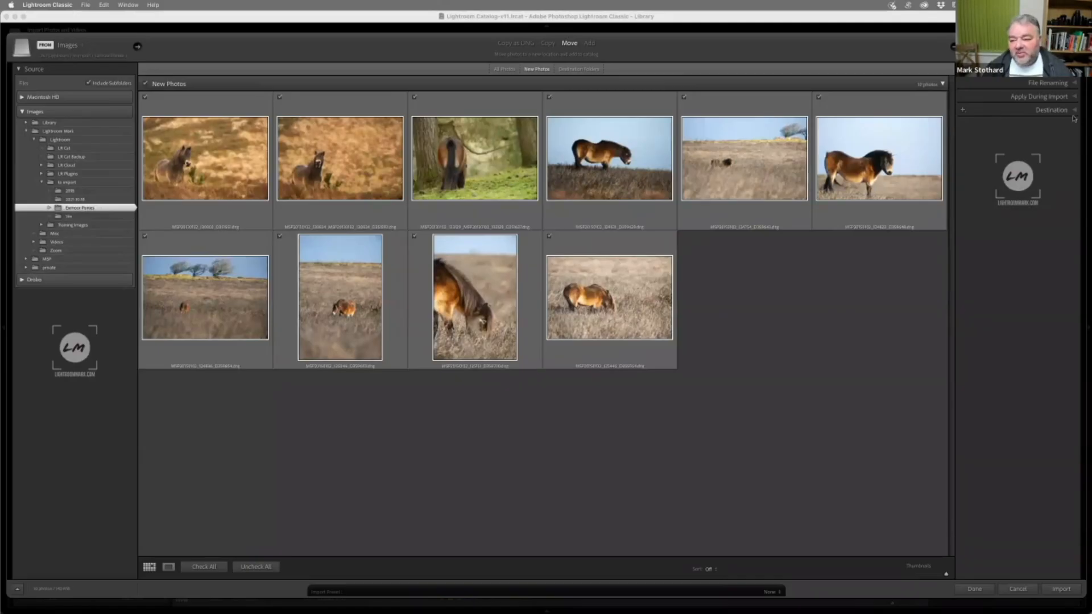
Check the Destination, File Handling and Apply During Import settings, and import the Exmoor pony photos from the selected folder
click(1073, 116)
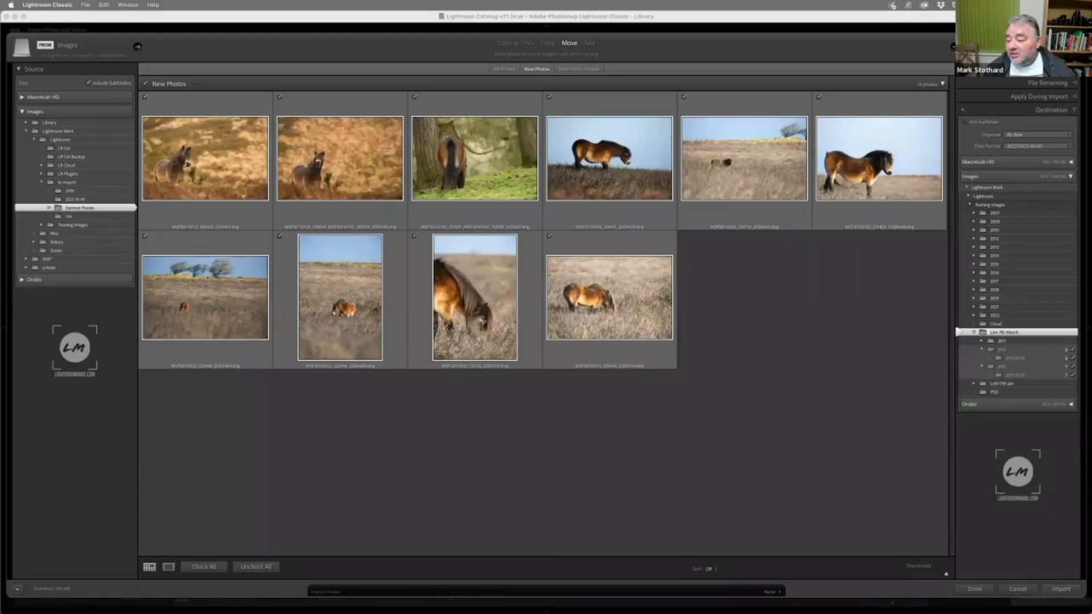
click(1056, 110)
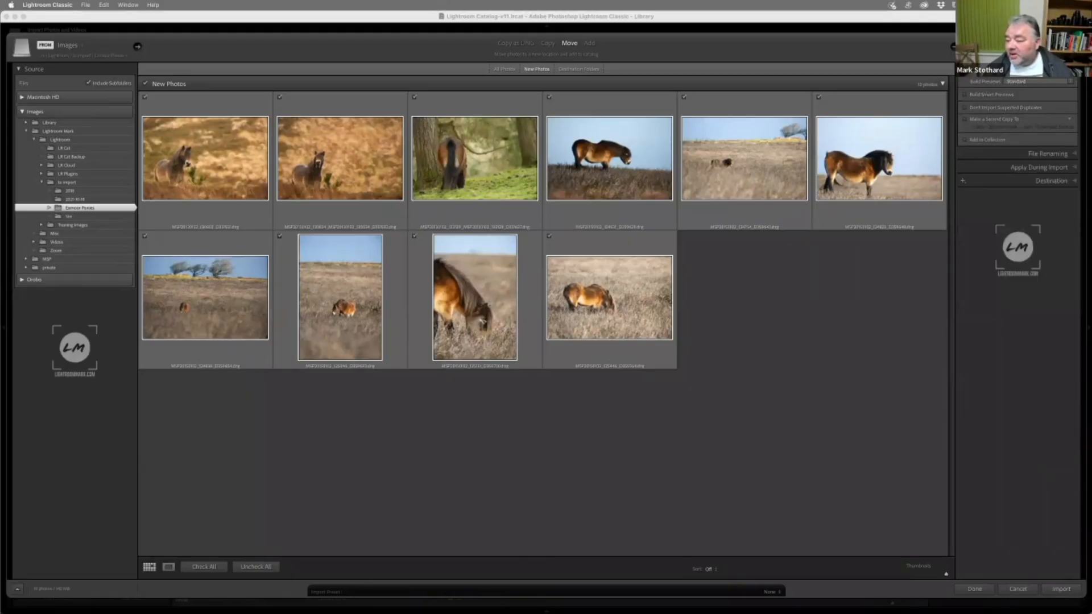
click(1030, 69)
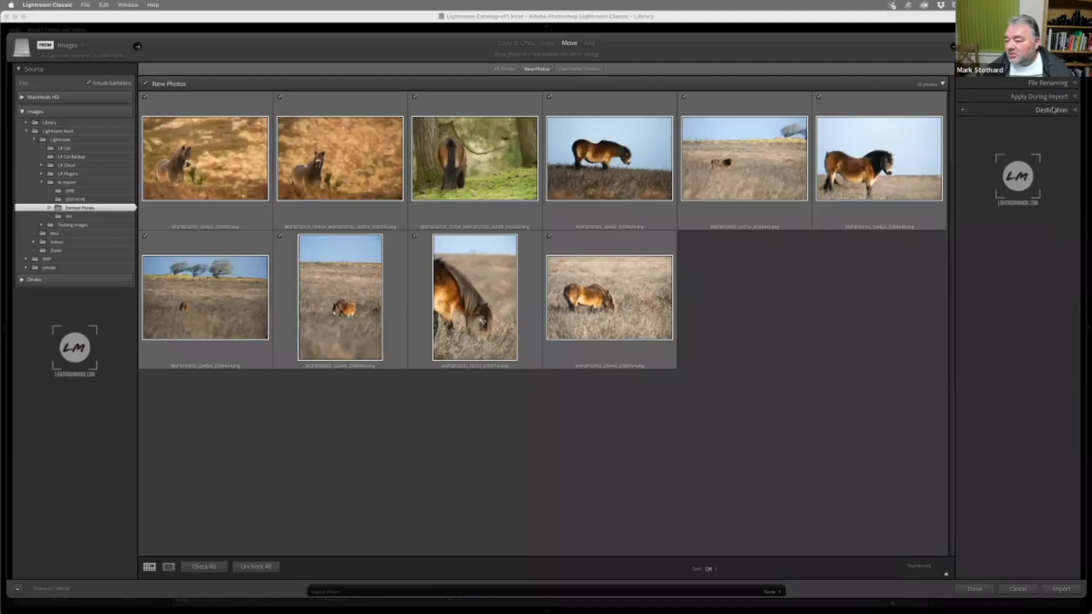
click(1053, 110)
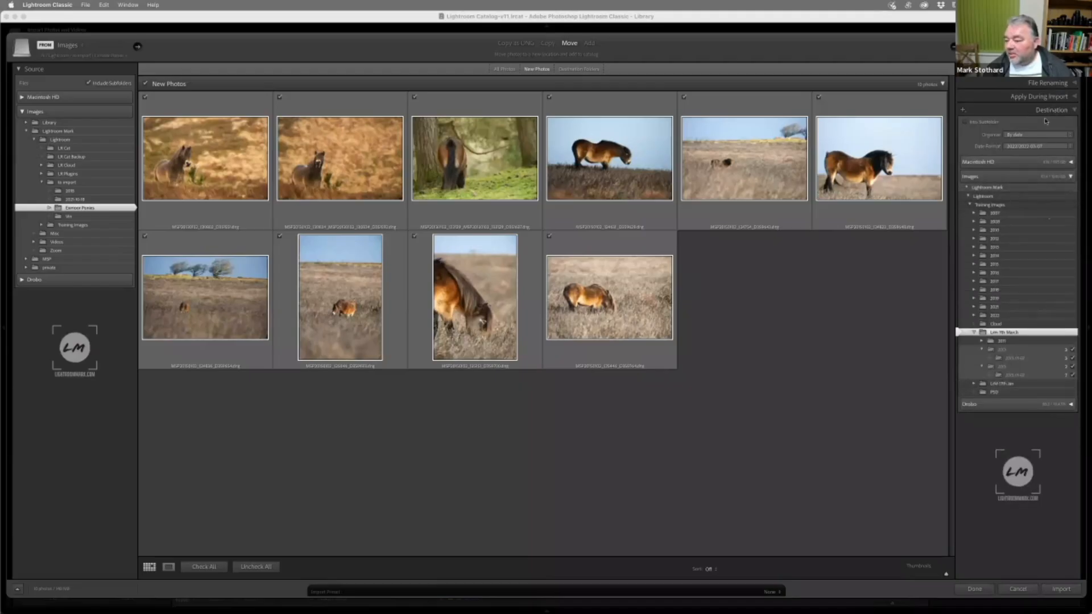
click(1044, 97)
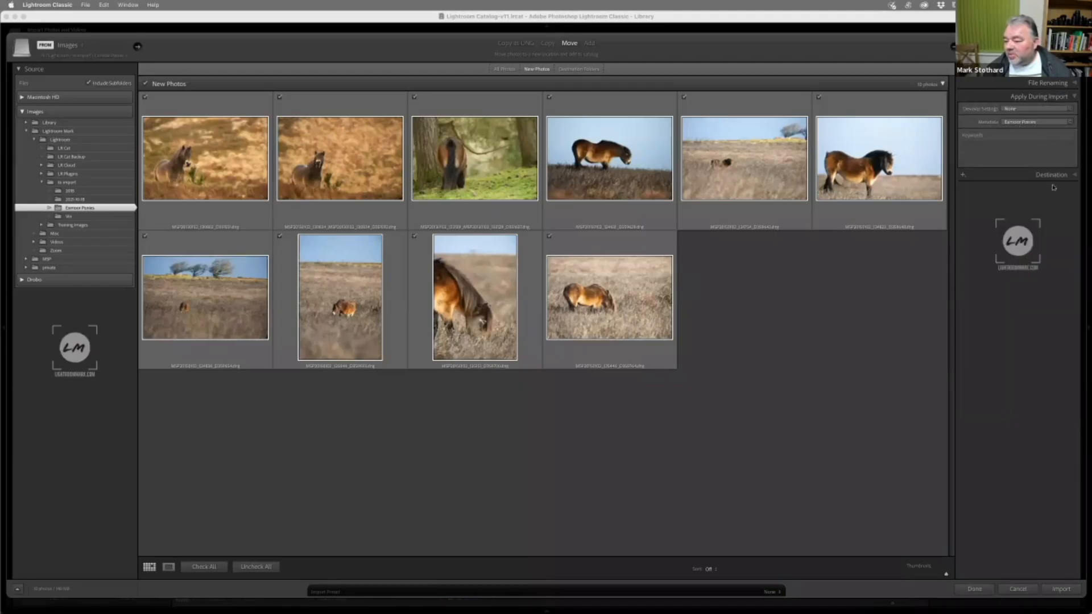
click(1061, 592)
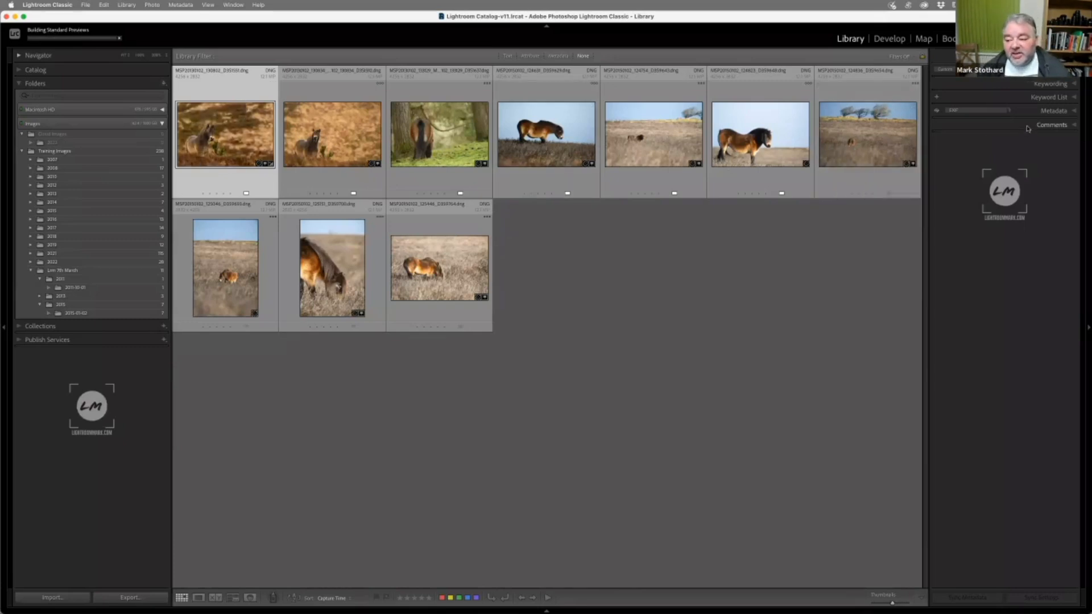
Show the IPTC metadata of the first imported photo and check its Title, Sublocation, City and State fields
click(1047, 111)
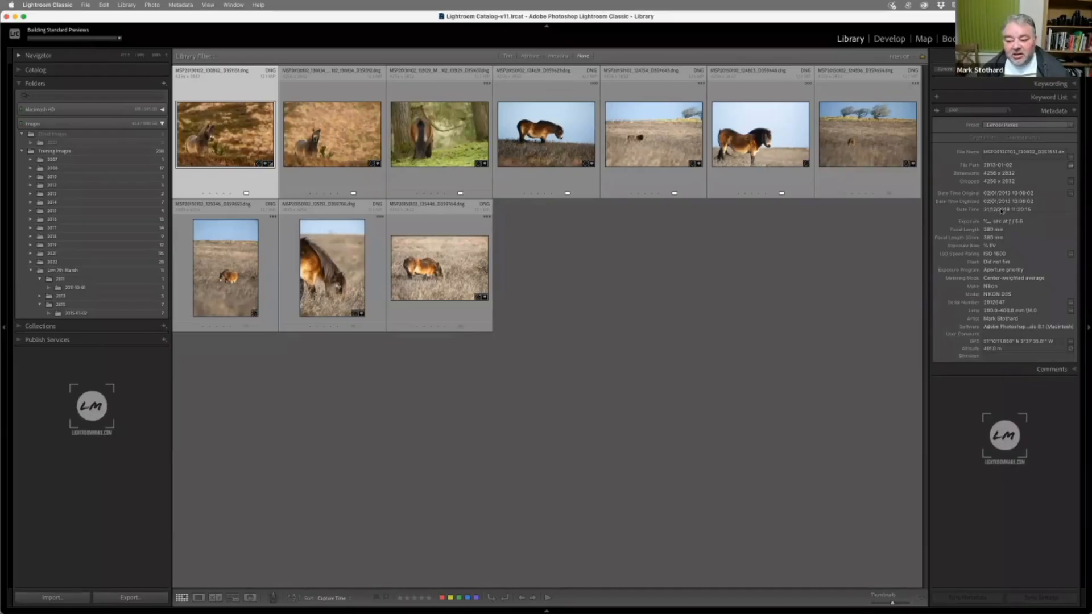
click(977, 111)
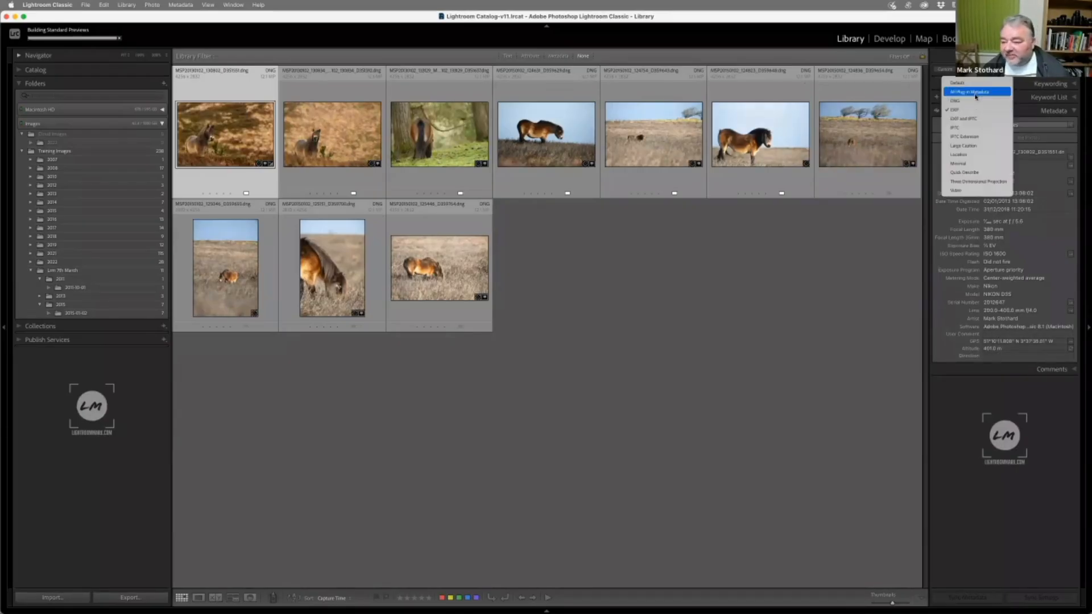
click(967, 128)
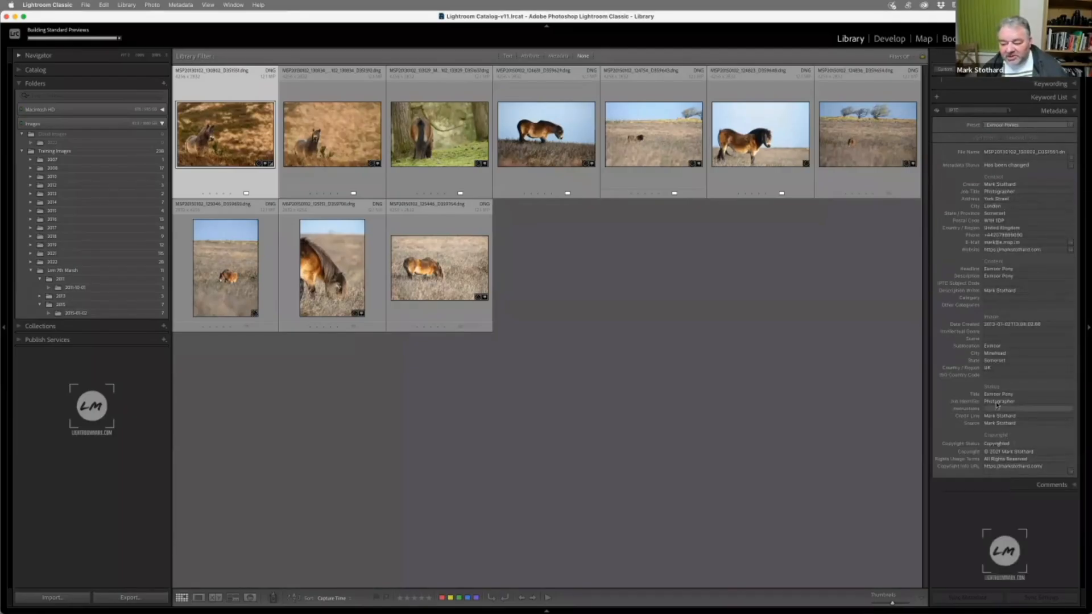
click(997, 394)
click(992, 345)
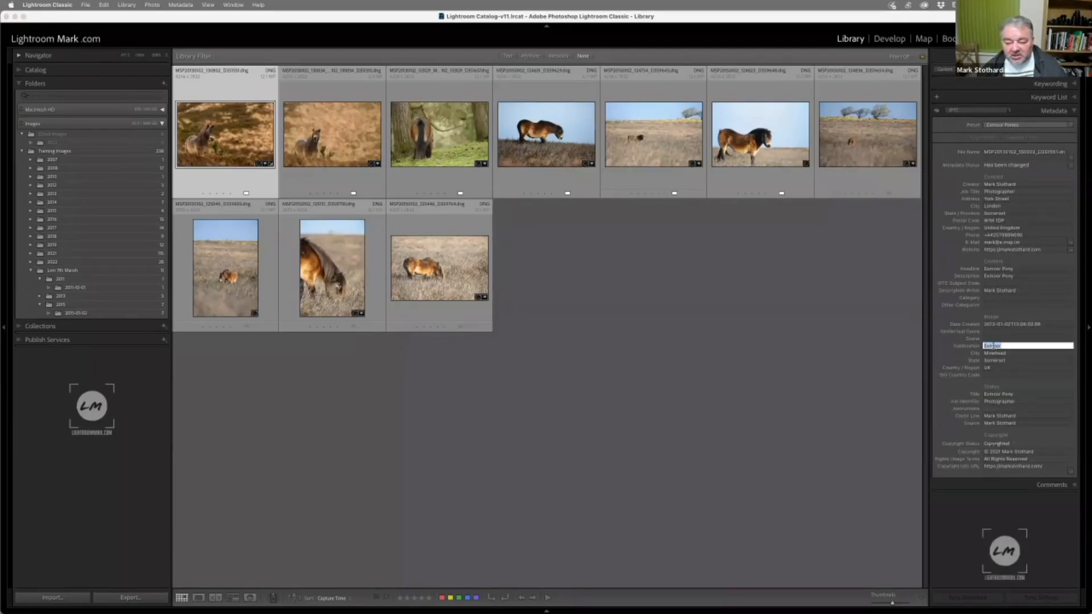
click(997, 354)
click(1006, 360)
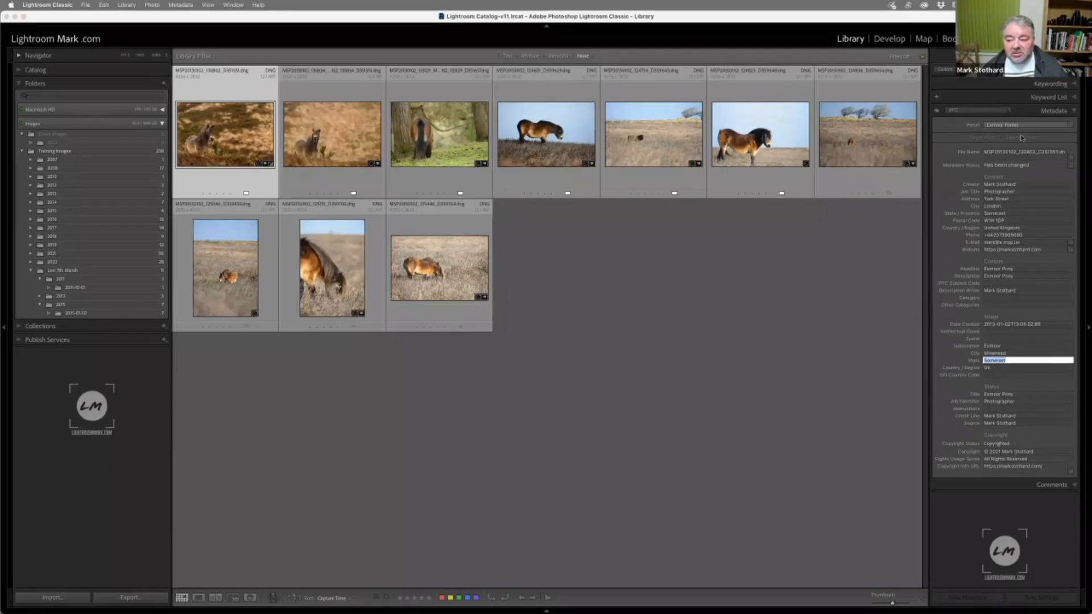
Review the keywords applied to the first two imported photos and the available keyword sets, leaving the Keywording section collapsed
click(1054, 85)
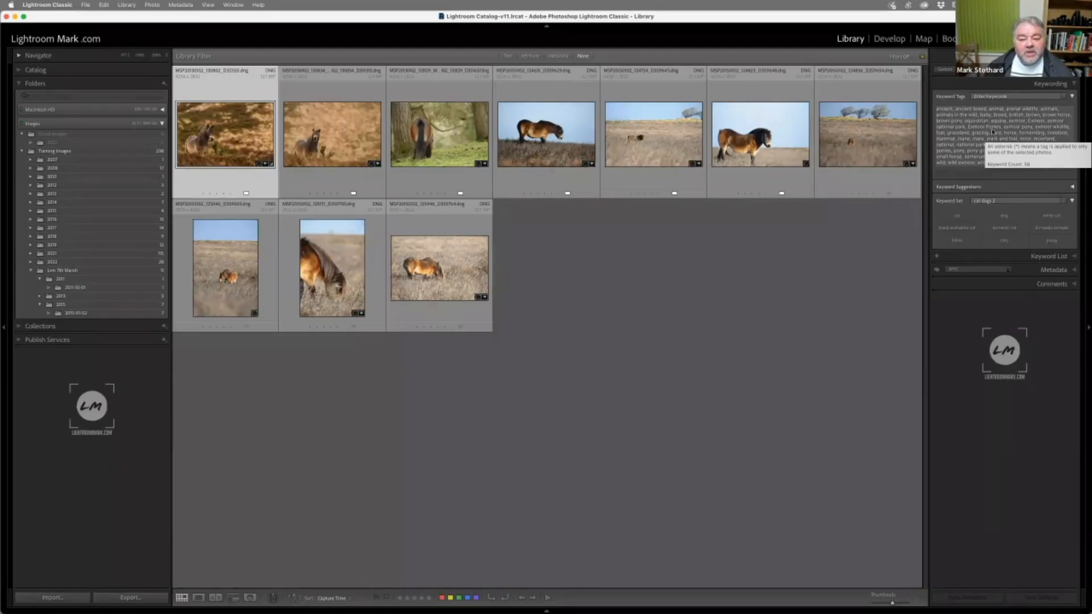
click(328, 140)
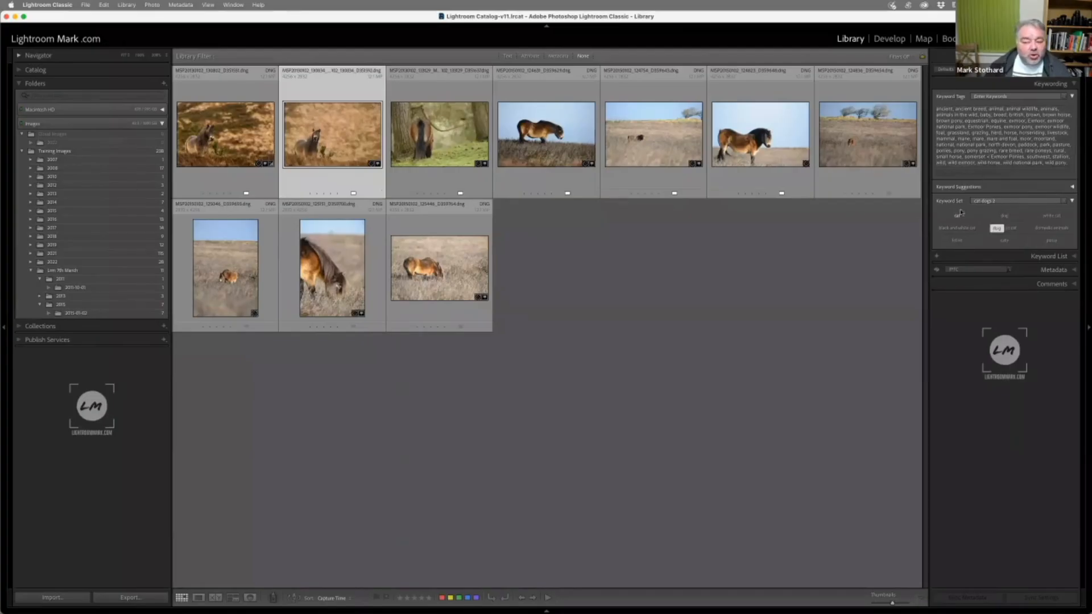
click(995, 201)
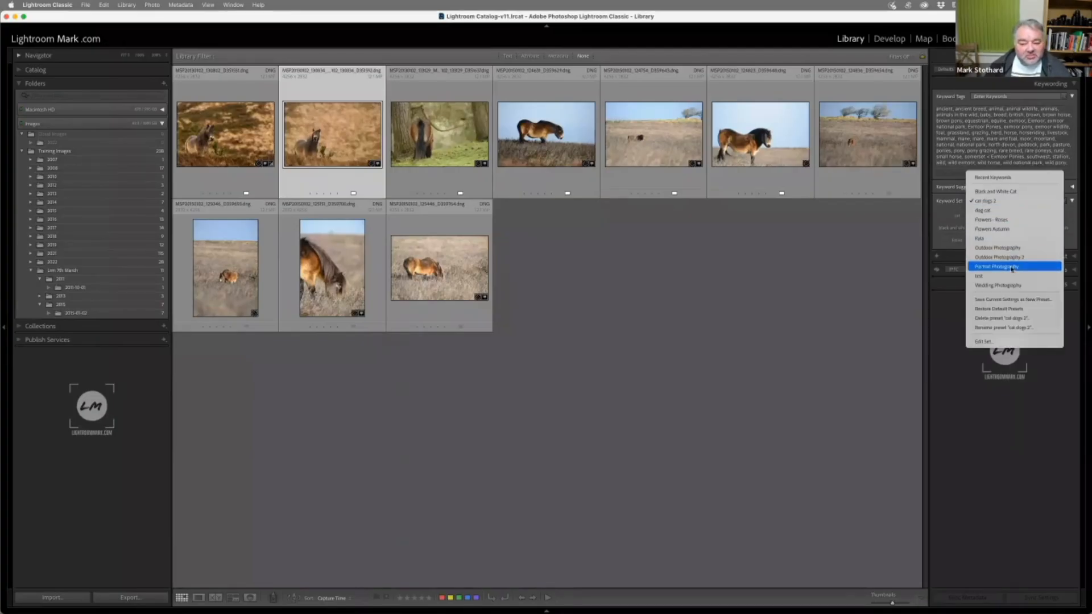
click(941, 185)
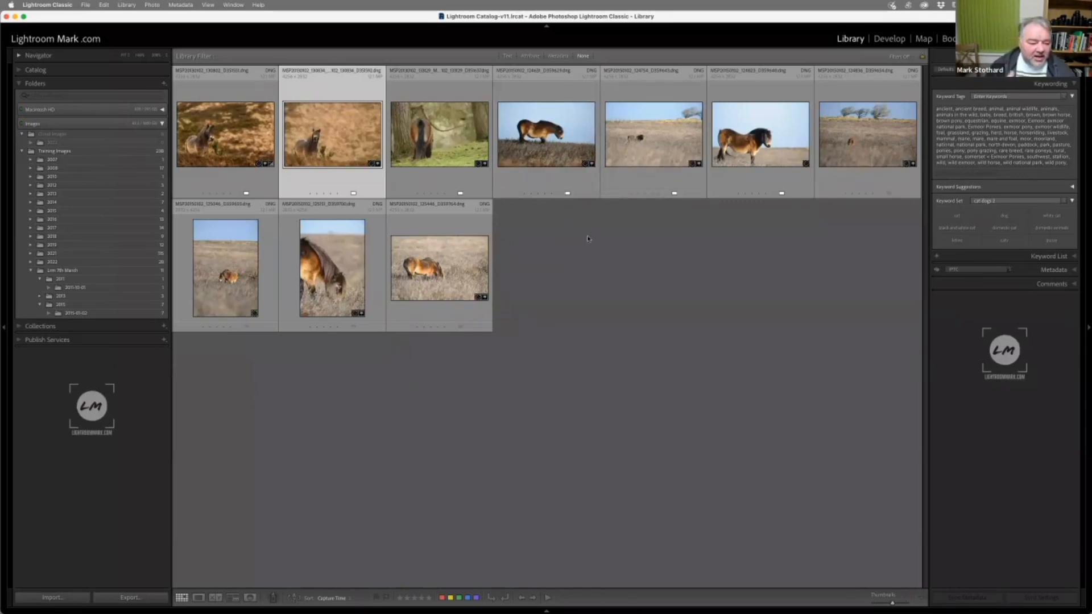
click(1062, 84)
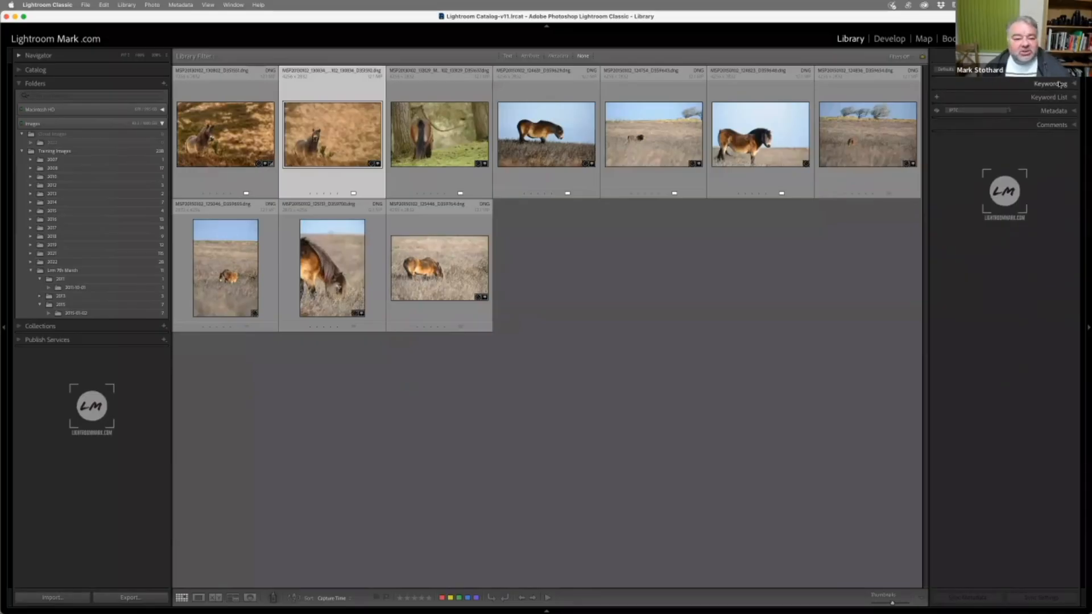
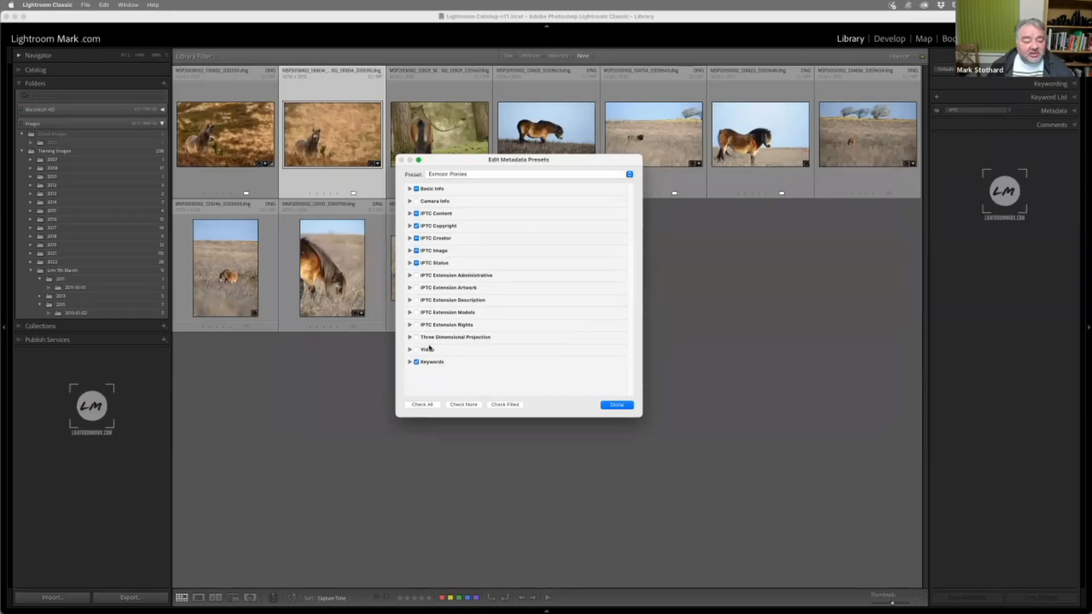
Check the keywords stored in the Exmoor Ponies metadata preset, close the preset editor and select the first pony photo
click(409, 362)
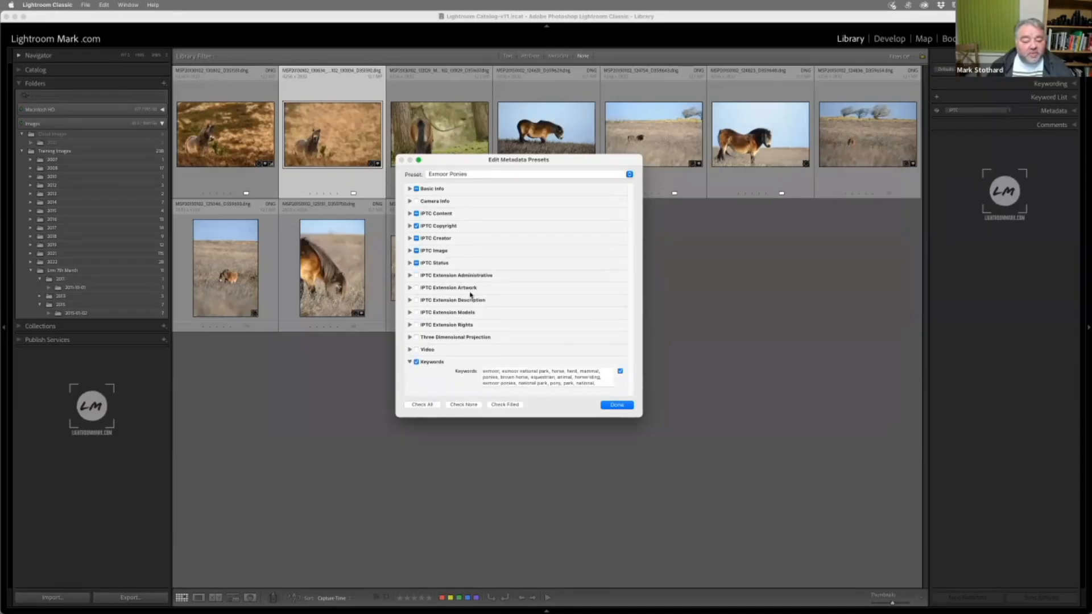
click(606, 405)
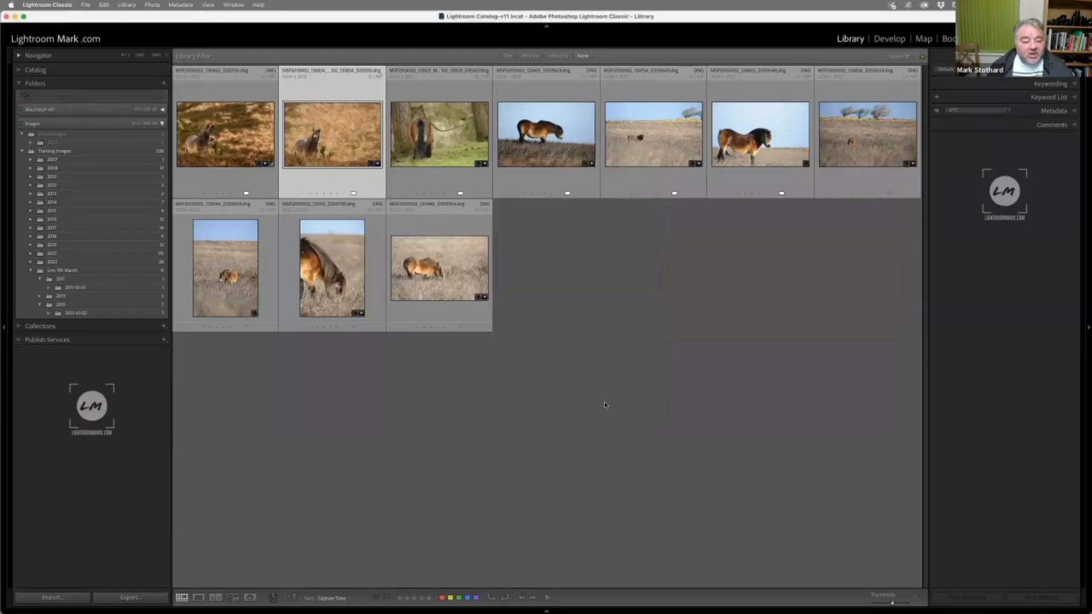
click(245, 124)
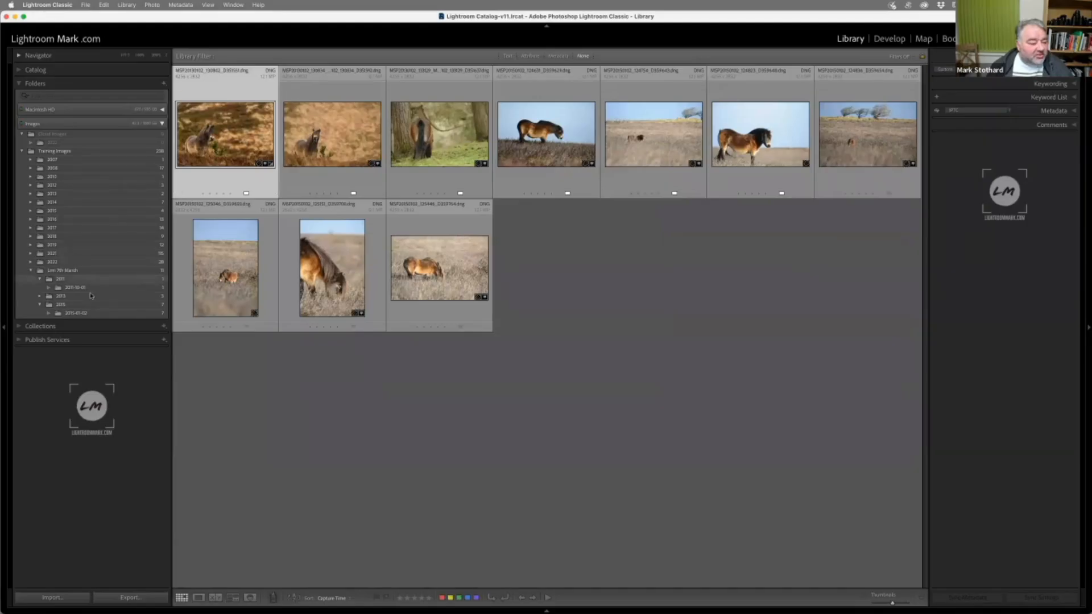
Browse the 2015-01-02 folder under the live training folder, then open the first photo of the 2022 folder in Loupe view
click(75, 314)
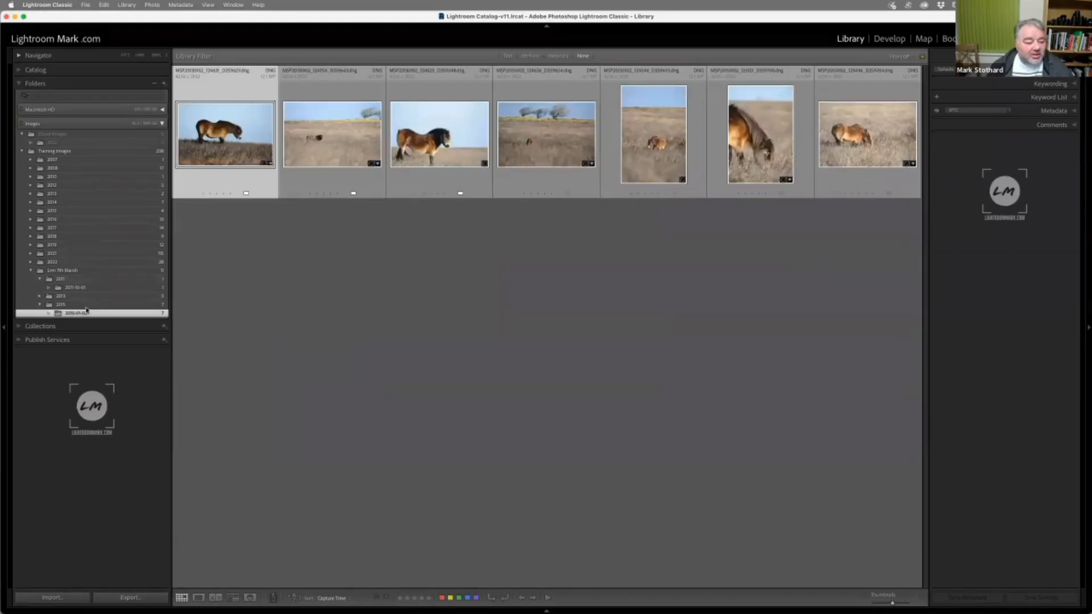
click(70, 263)
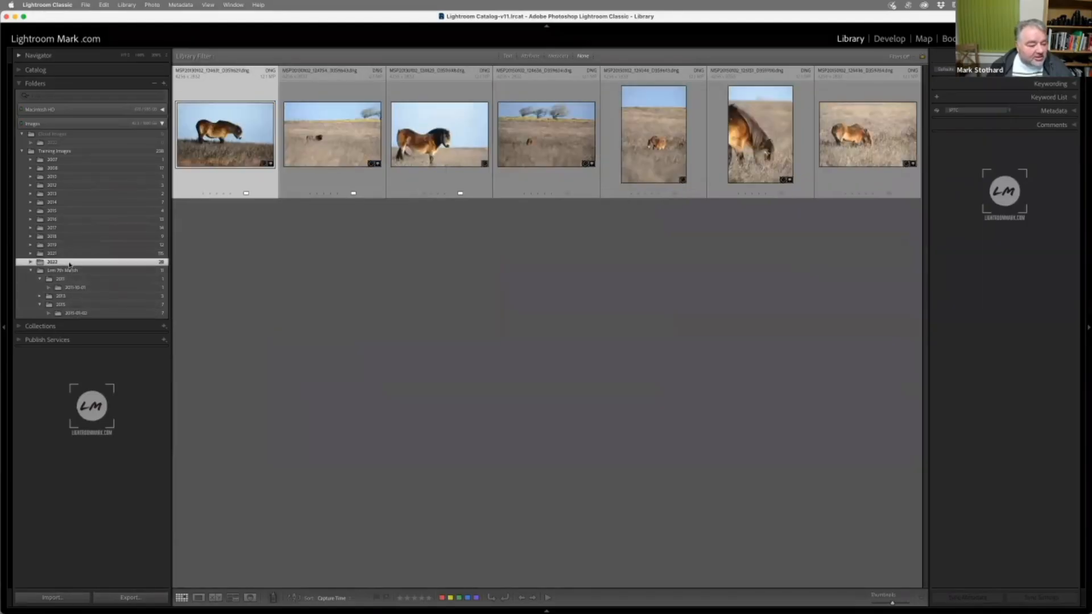
double_click(243, 141)
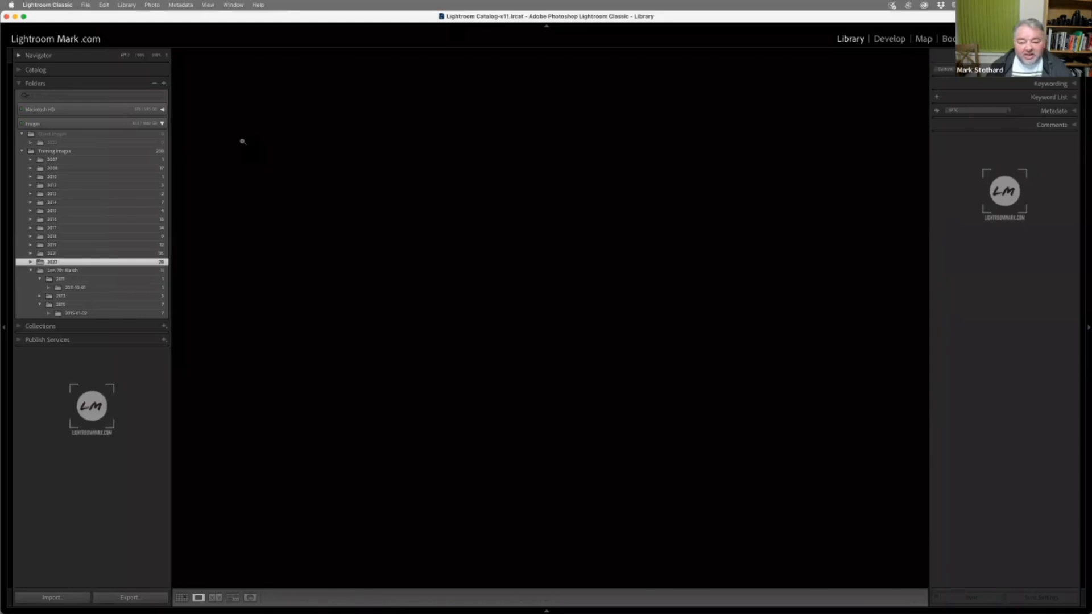
Apply the Exmoor Ponies metadata preset to the harbour photo, check its IPTC fields and keywords, and return to Grid view
click(1061, 111)
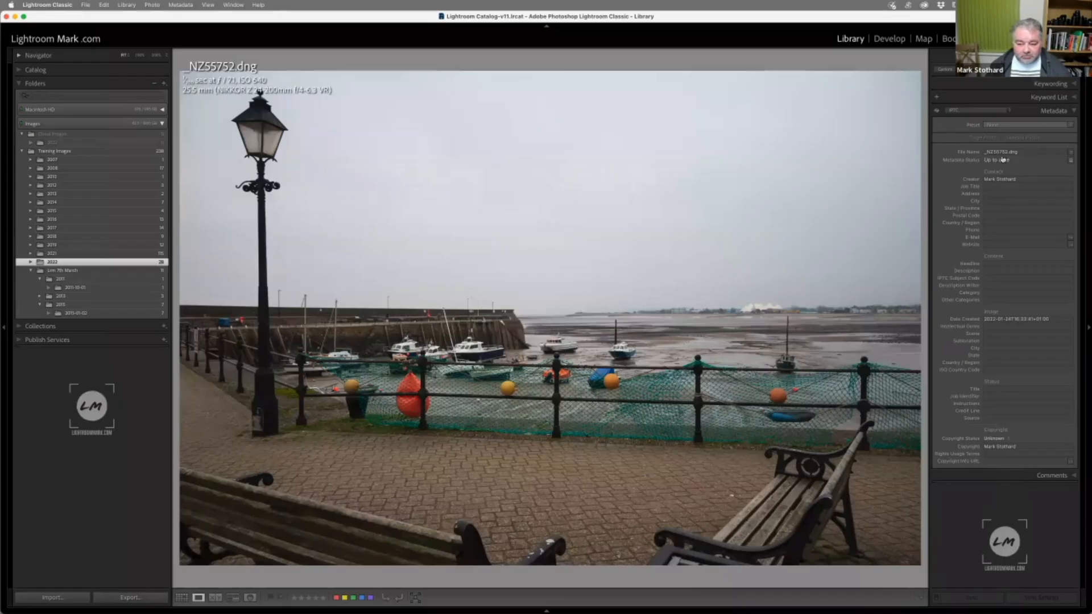
click(1009, 126)
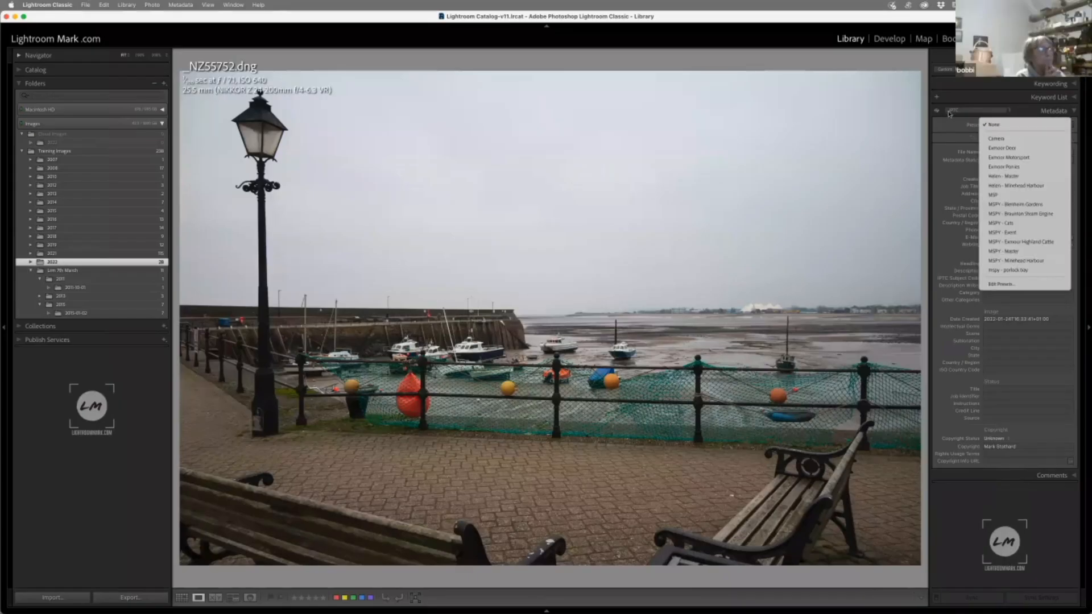
click(1014, 168)
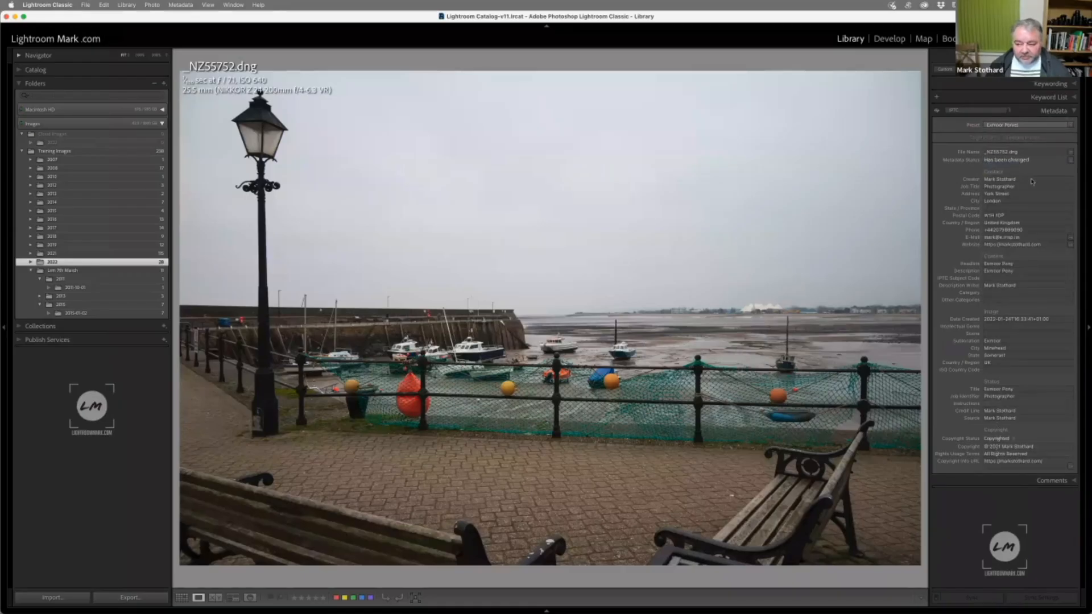
click(1047, 84)
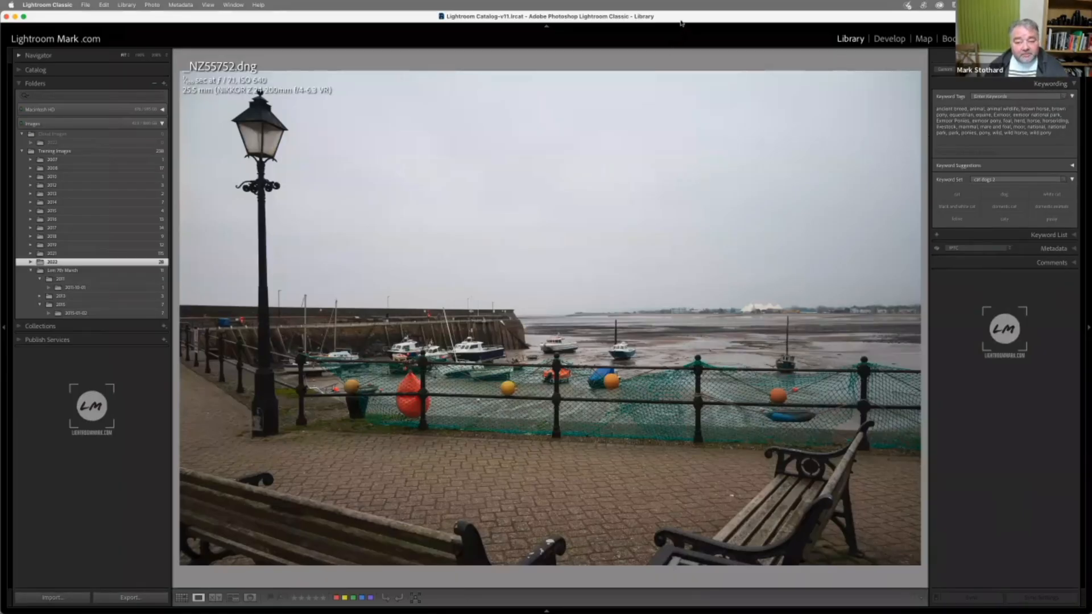
key(g)
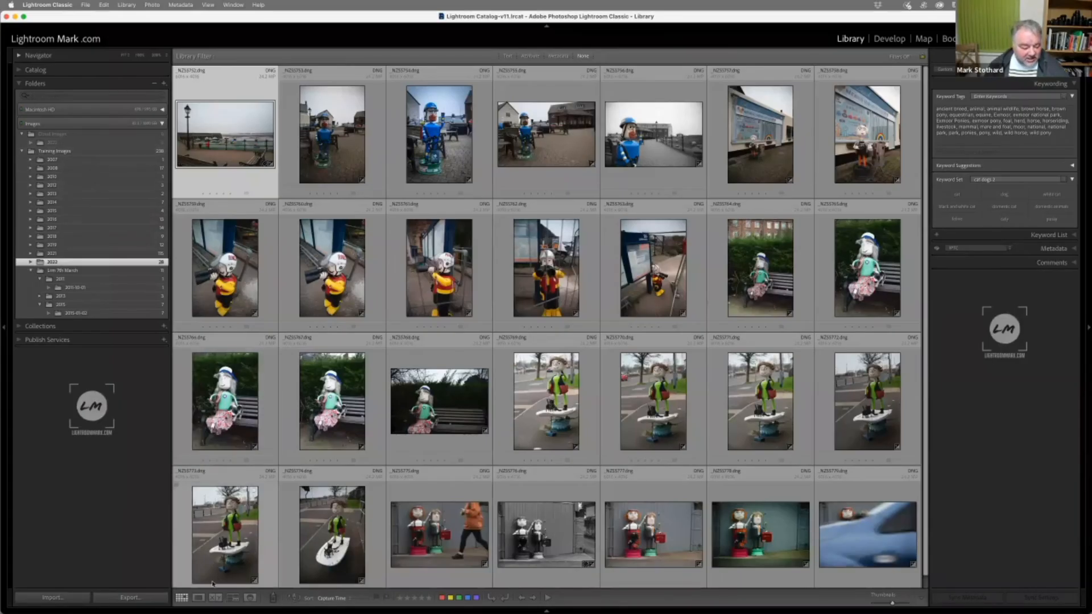
Switch to Finder and open the Lightroom Classic folder inside the Adobe folder on the Drobo drive
mouse_move(220, 609)
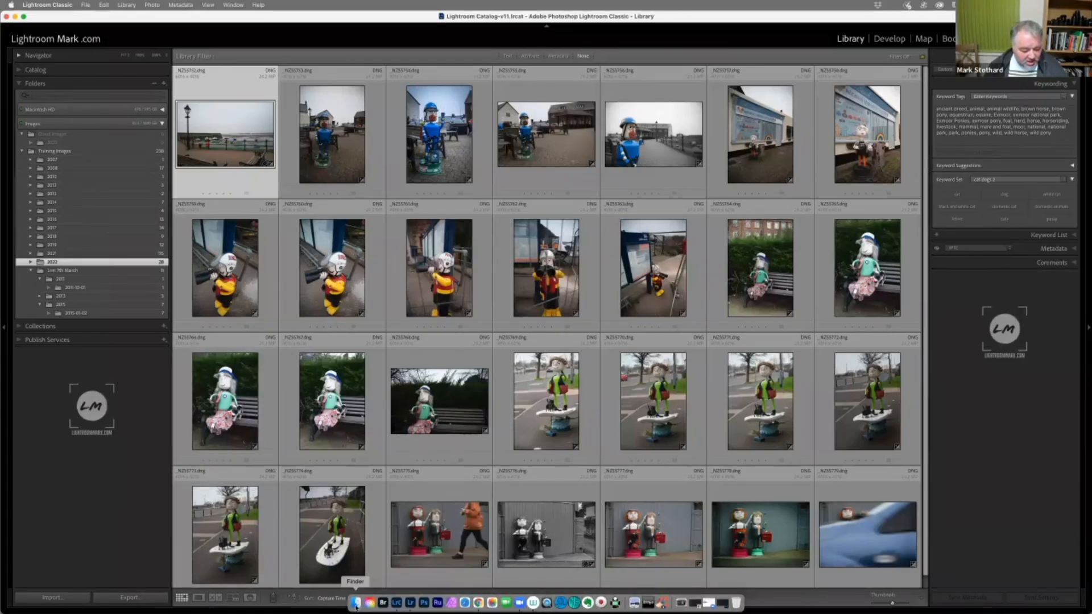
click(355, 603)
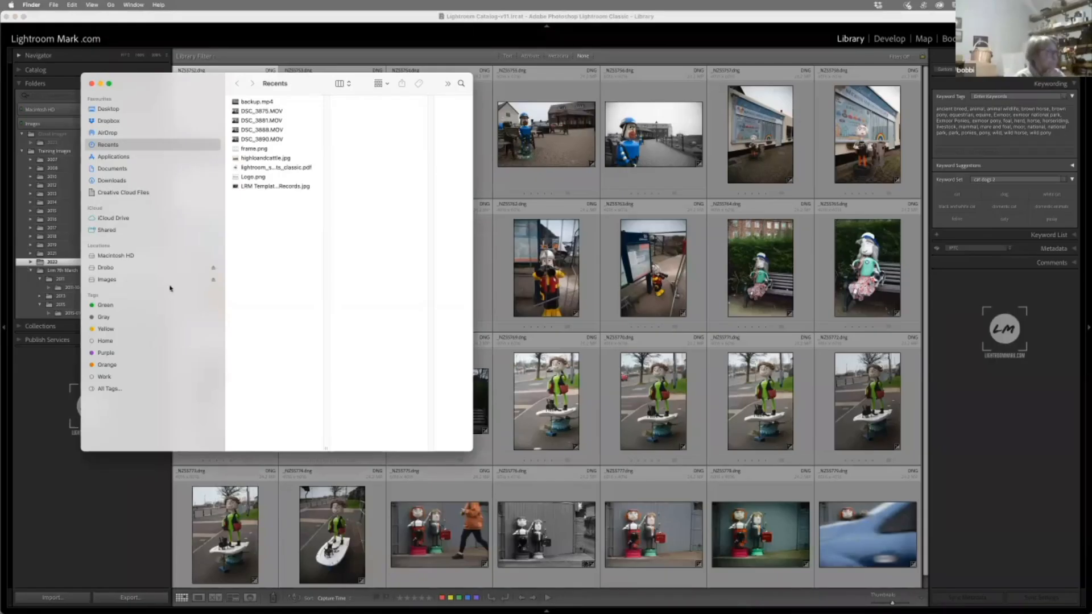
click(145, 268)
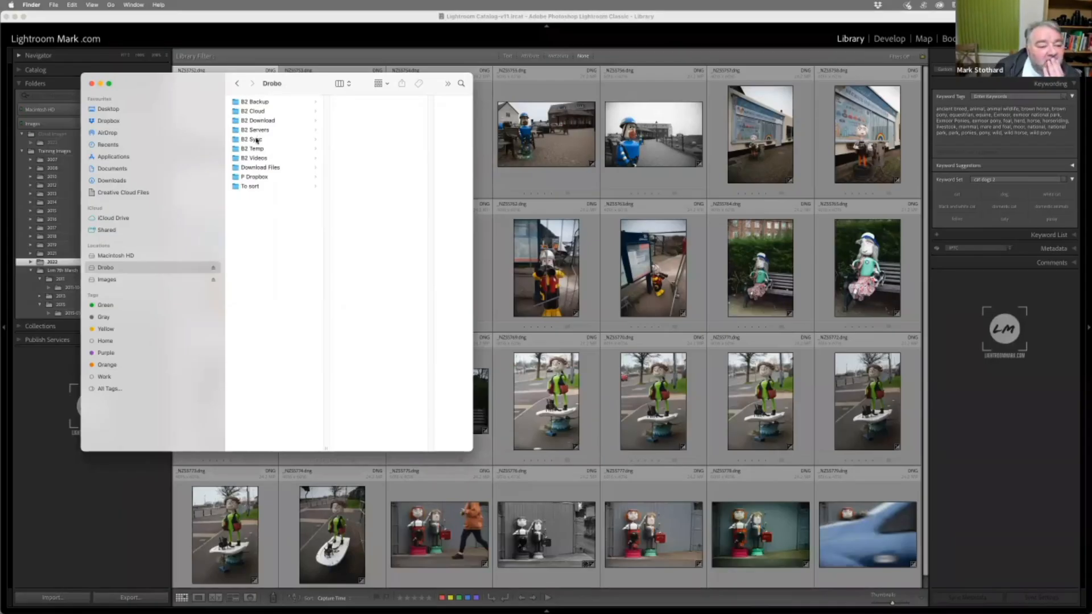
click(258, 139)
click(347, 102)
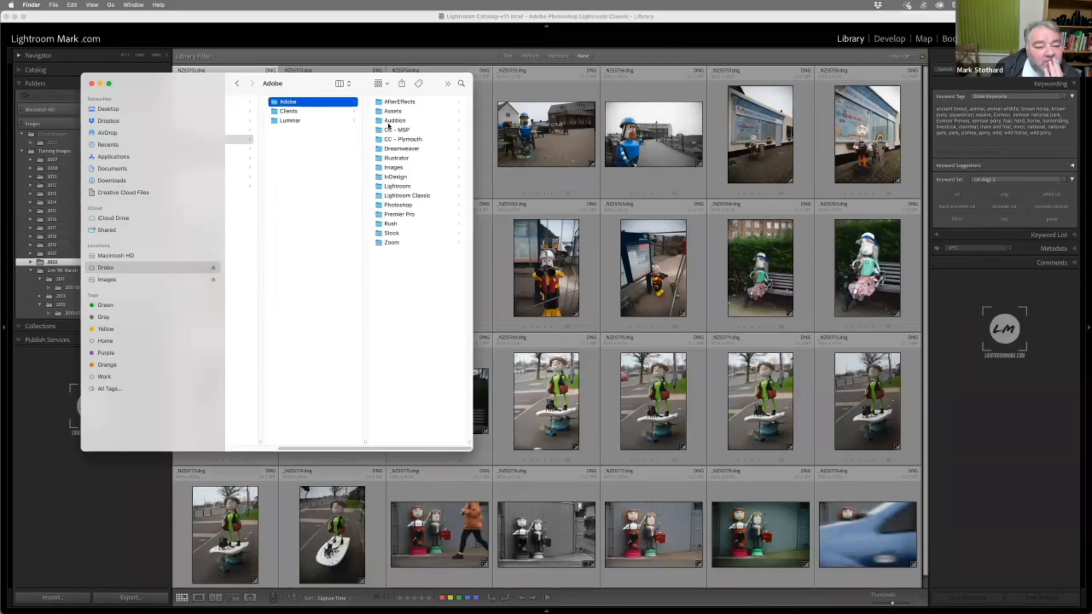
click(399, 195)
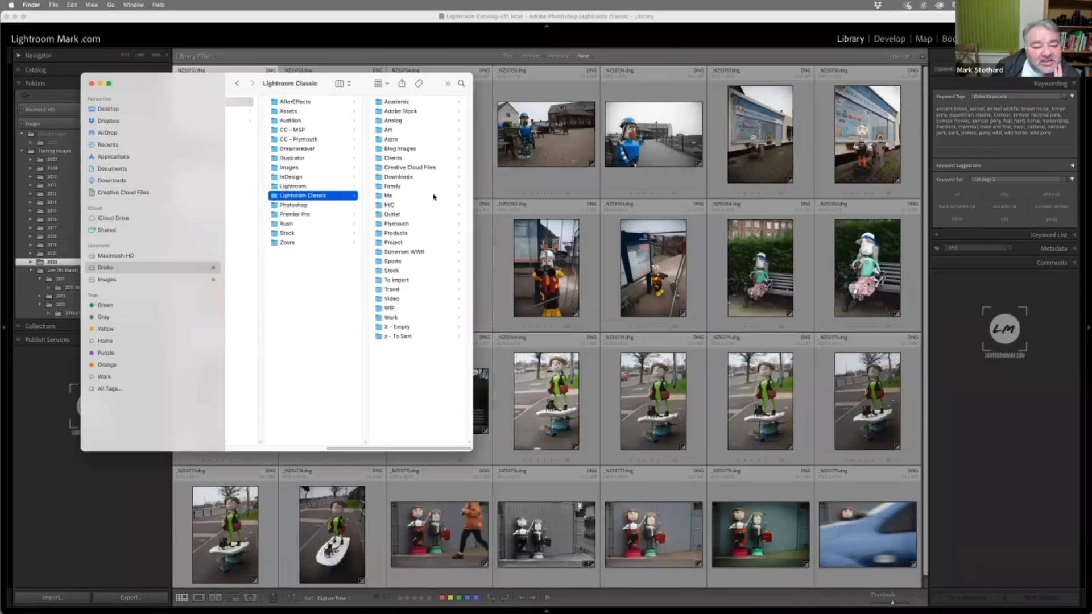
Navigate through Travel, UK, England, Somerset, Exmoor and Wildlife to the Exmoor Ponies folder, widening the Finder window
click(395, 105)
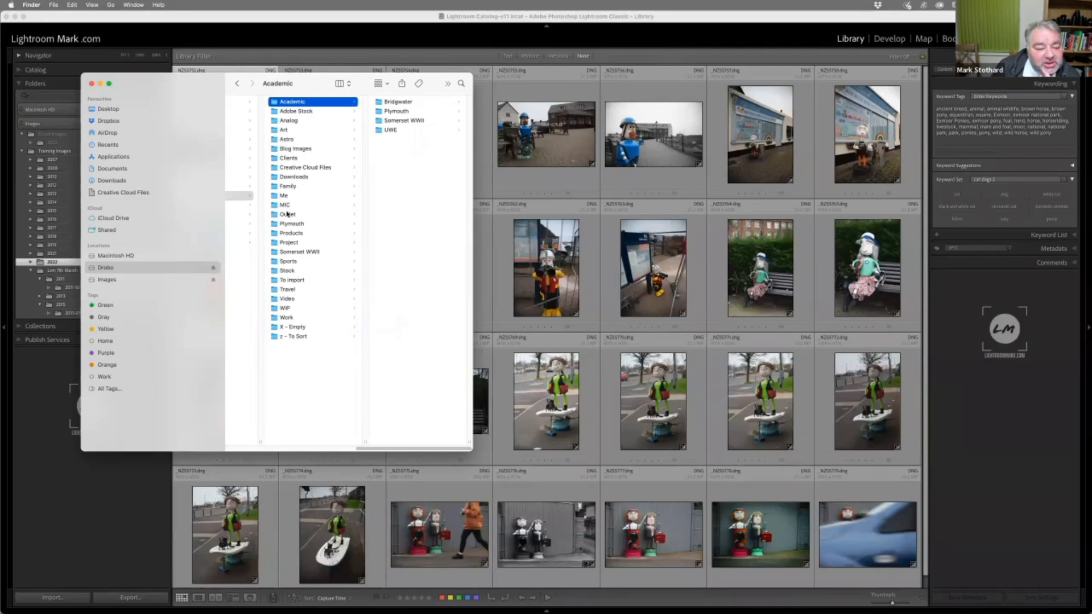
click(289, 290)
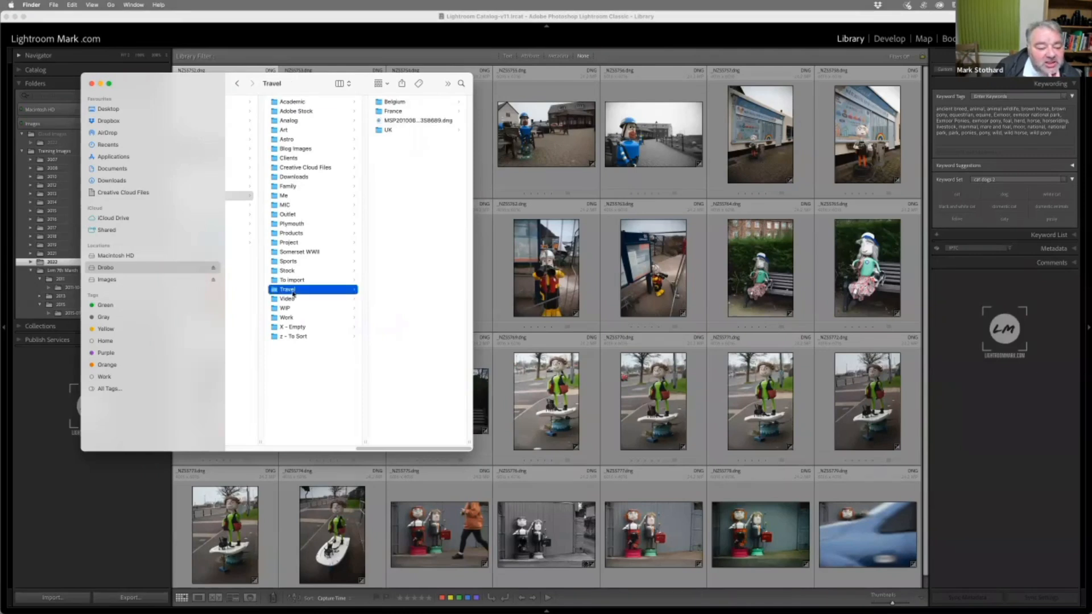
click(390, 133)
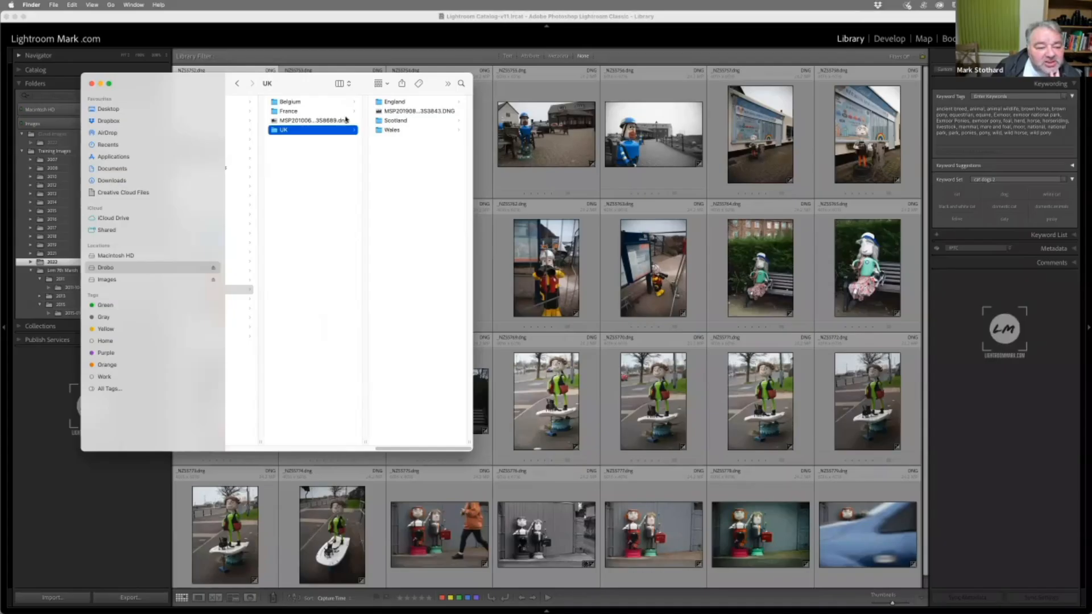
click(406, 104)
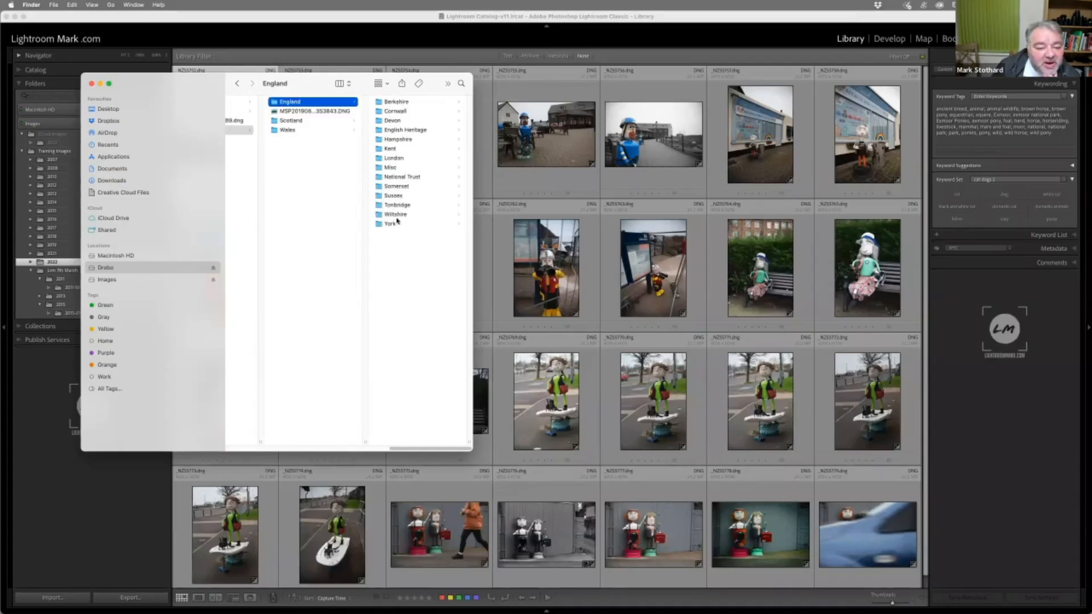
drag(473, 186, 500, 182)
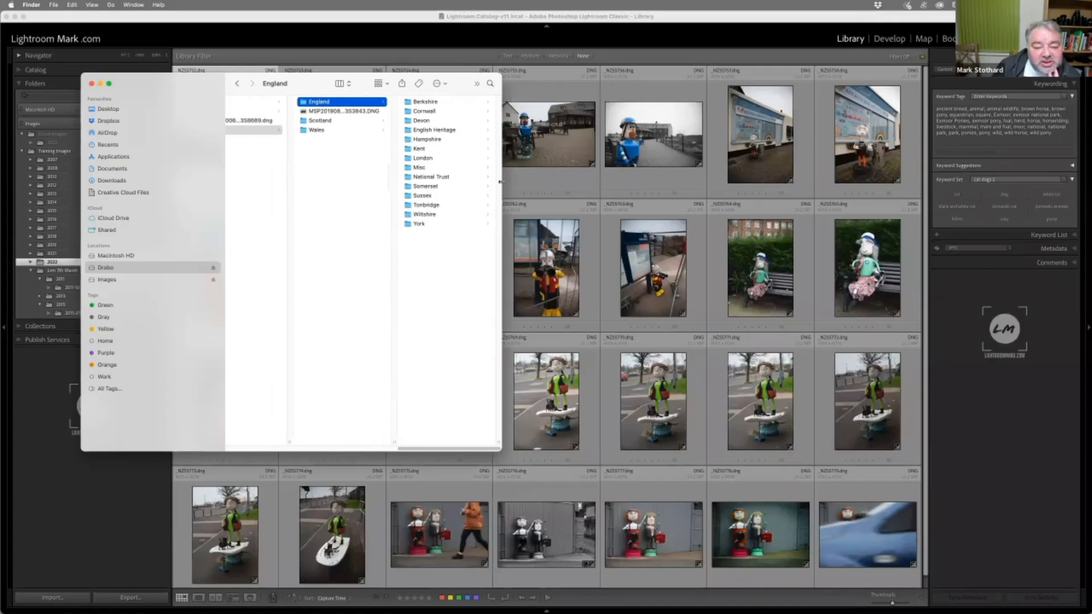
click(418, 188)
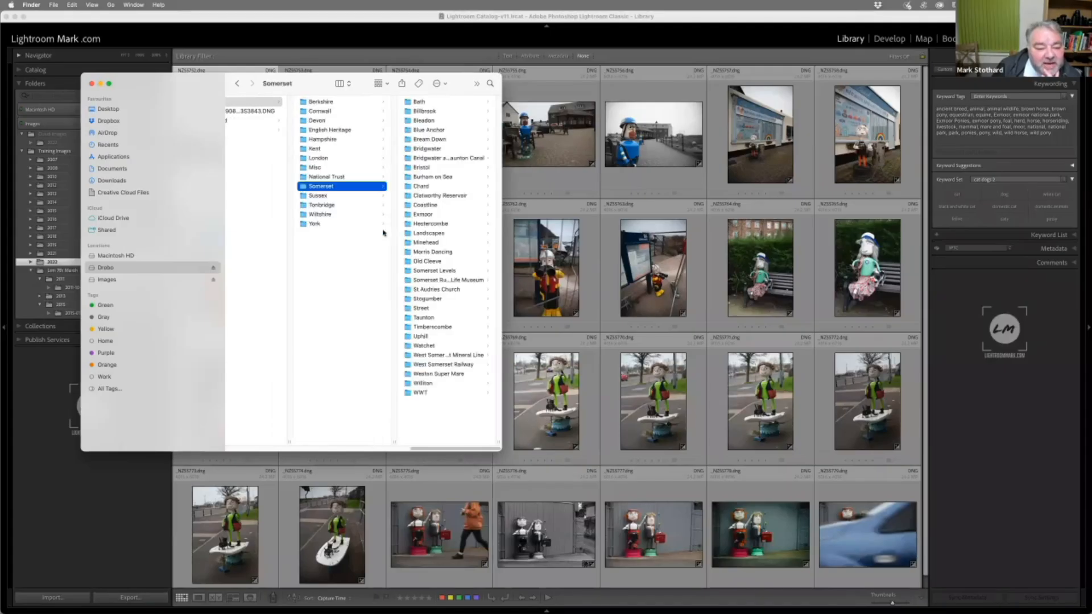
click(422, 215)
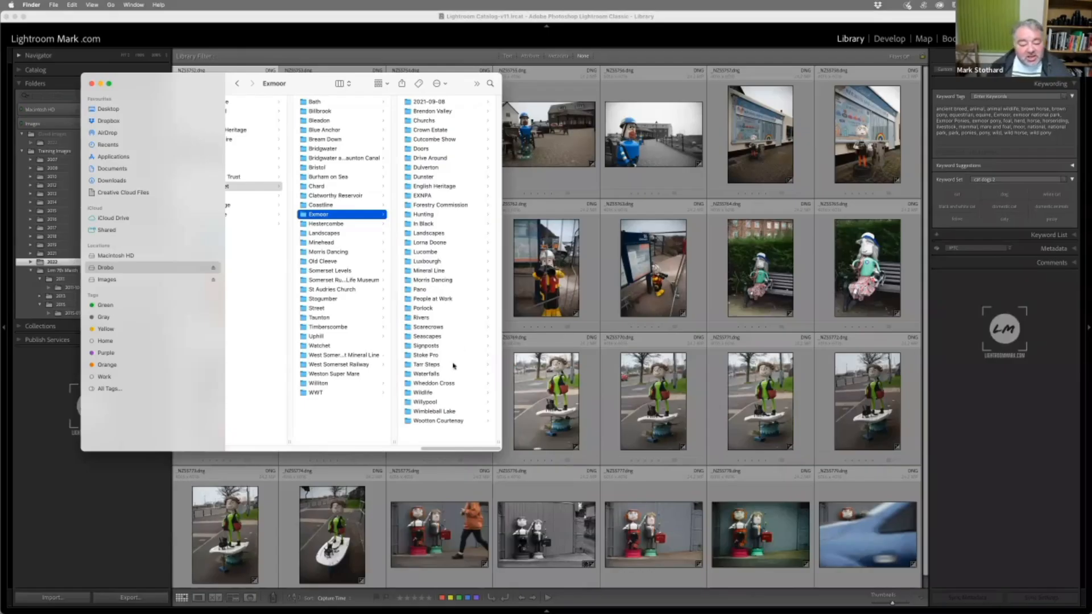
click(435, 394)
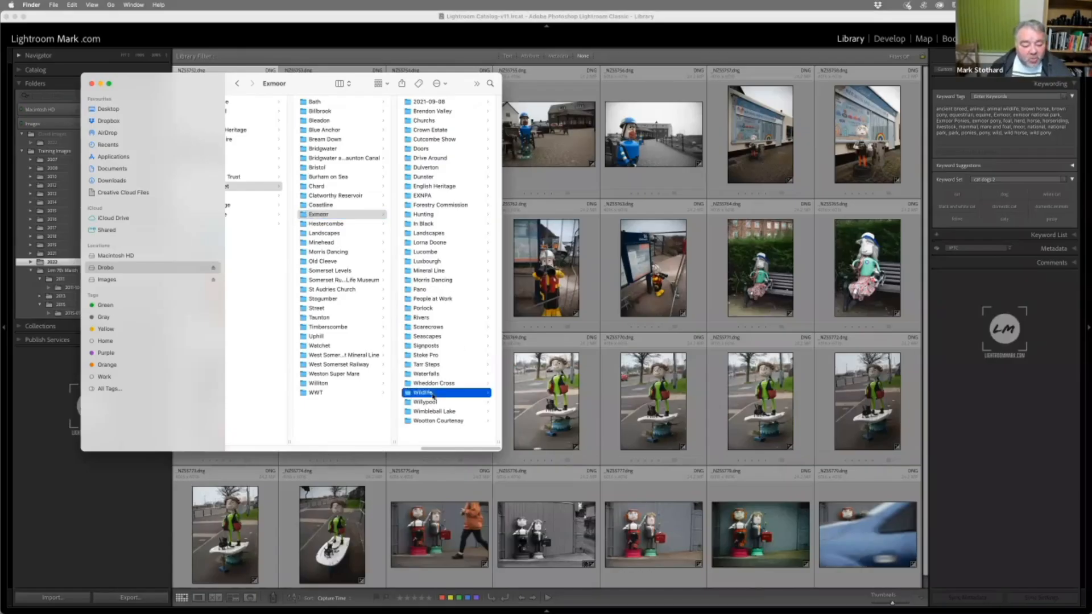
click(429, 121)
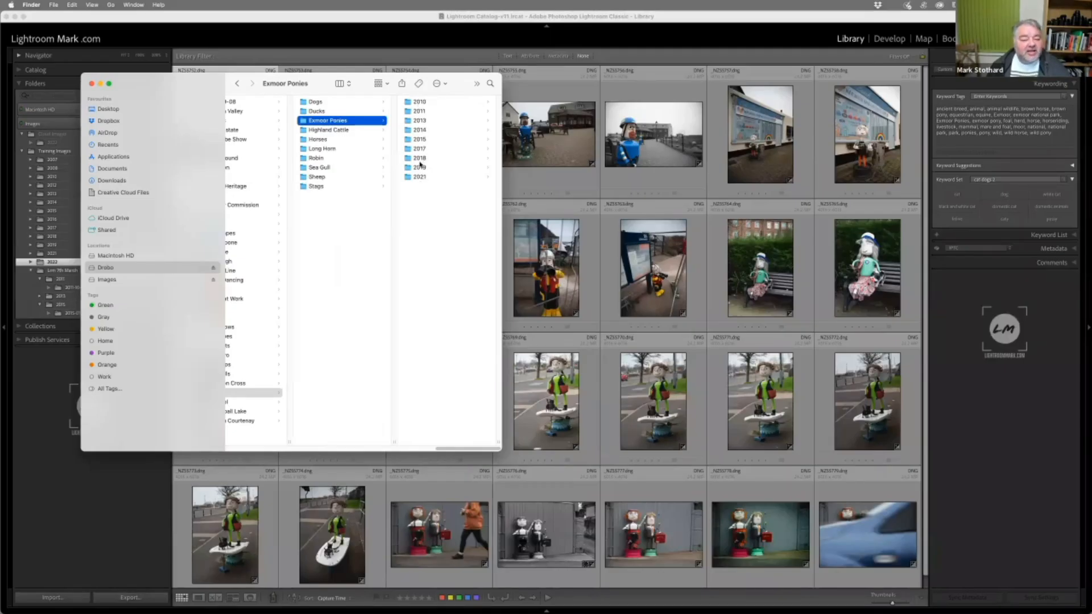
Look through the Exmoor Ponies year folders from 2010 to 2021 and preview the first JPG in 2019-11-01
click(420, 177)
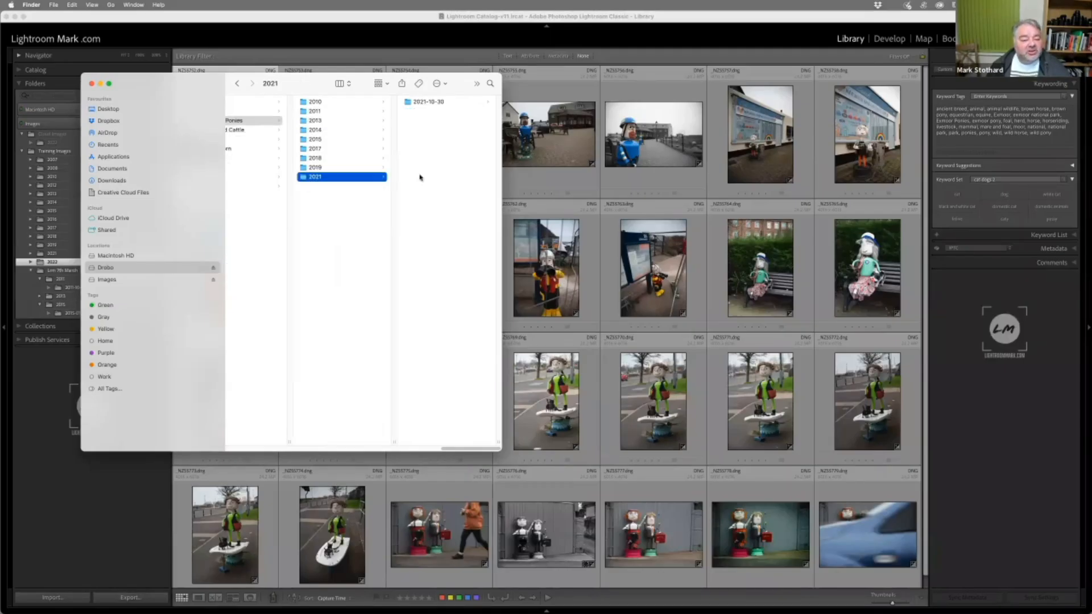
click(334, 102)
click(334, 111)
click(337, 121)
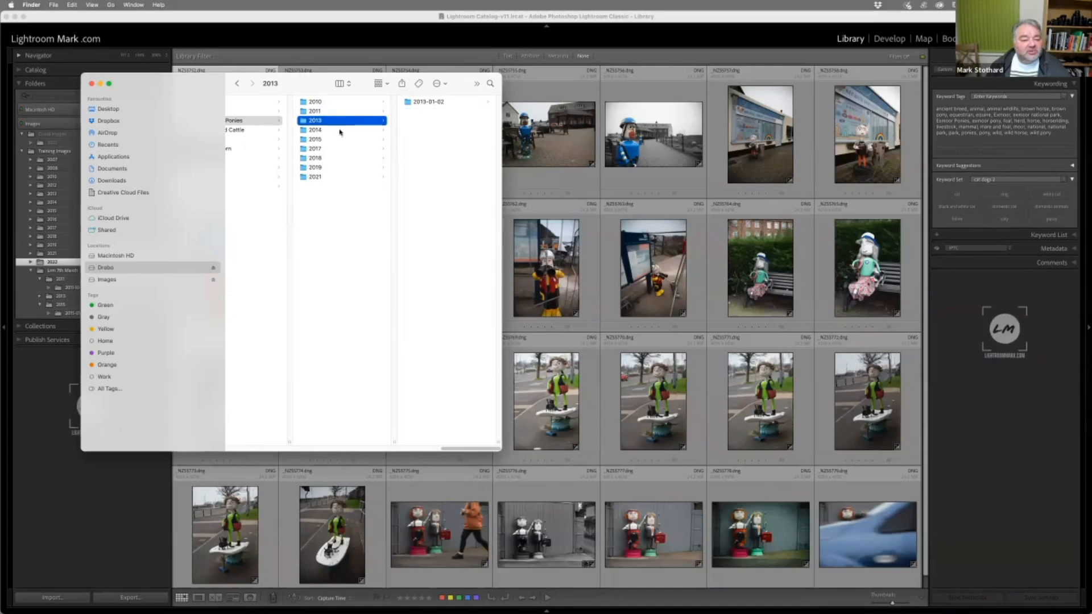
click(339, 131)
click(342, 140)
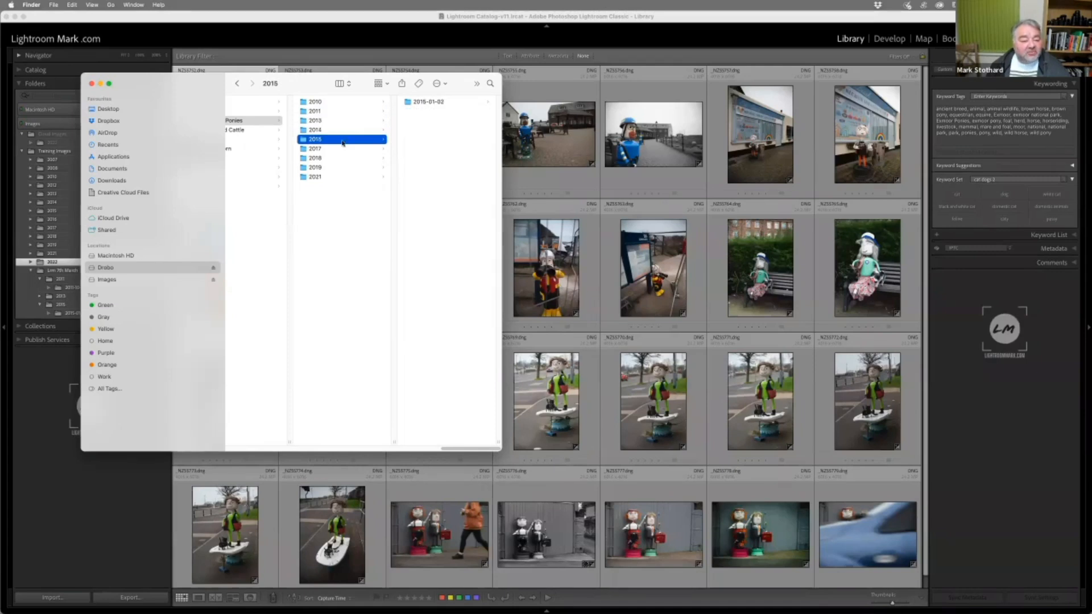
click(343, 149)
click(345, 158)
click(346, 168)
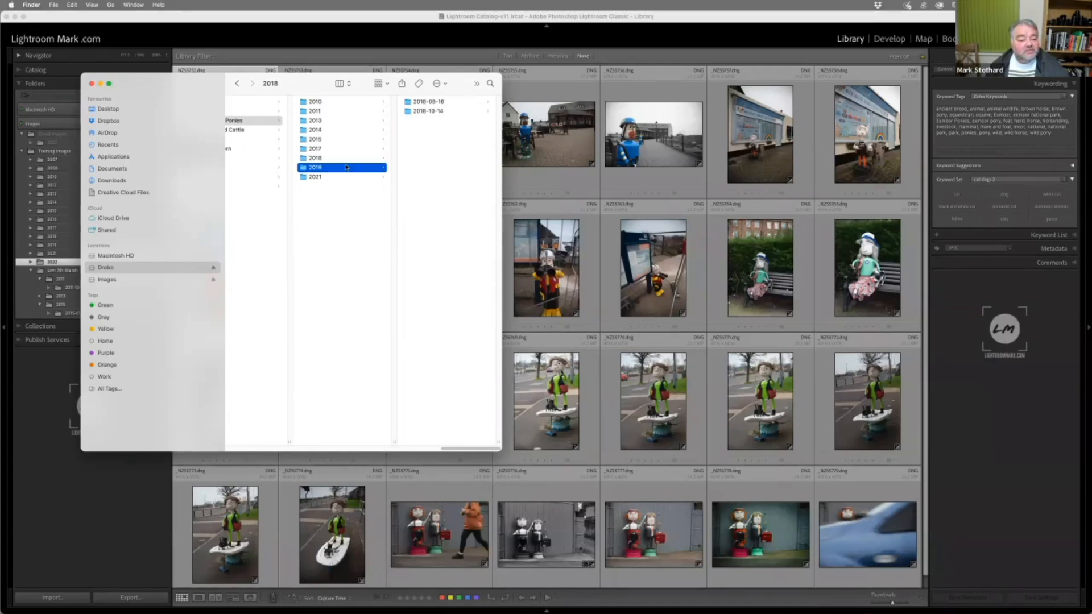
click(447, 130)
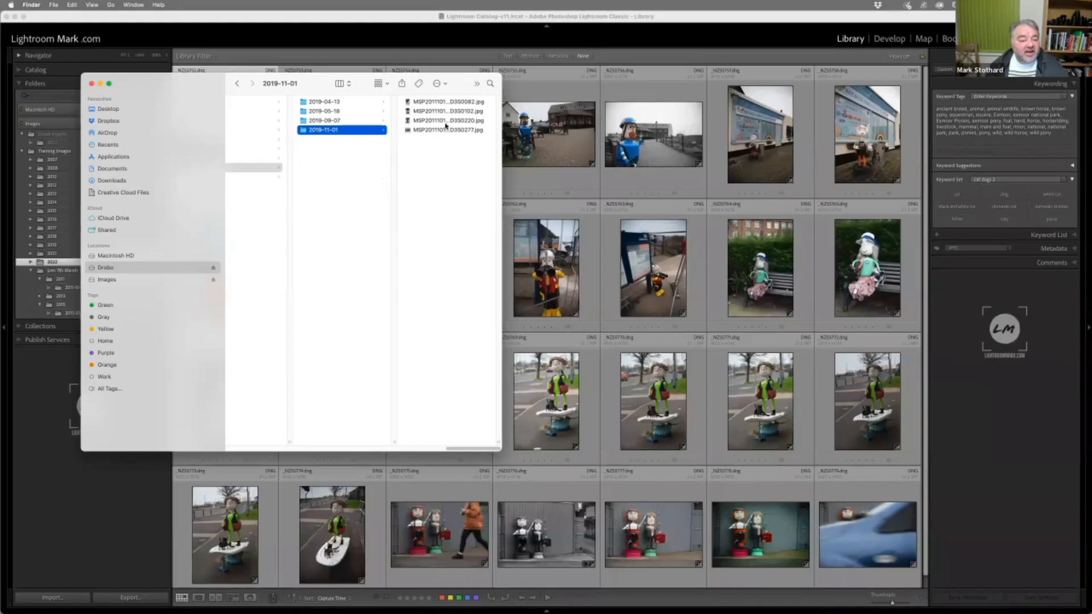
click(450, 103)
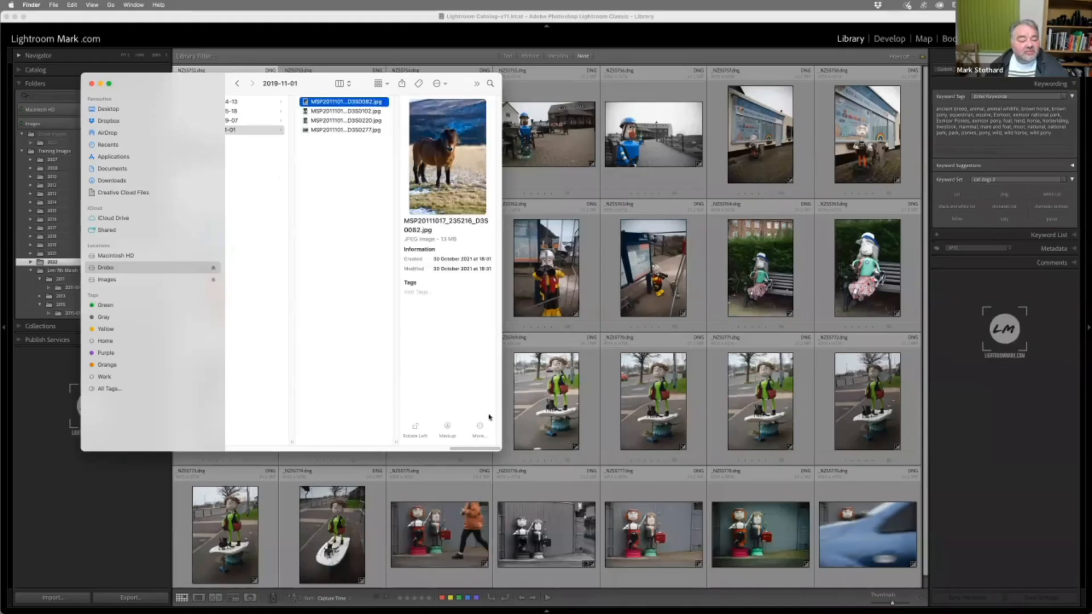
Open the 2017-08-10 folder under the 2017 Exmoor Ponies folder and preview several of its DNG pony photos
drag(476, 450, 432, 450)
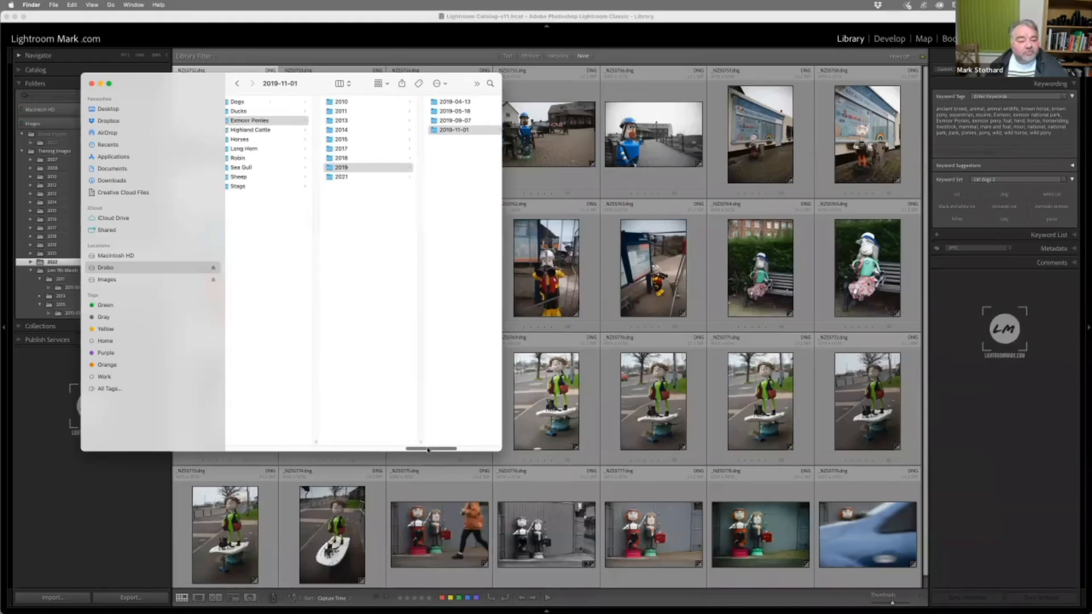
click(359, 150)
click(413, 103)
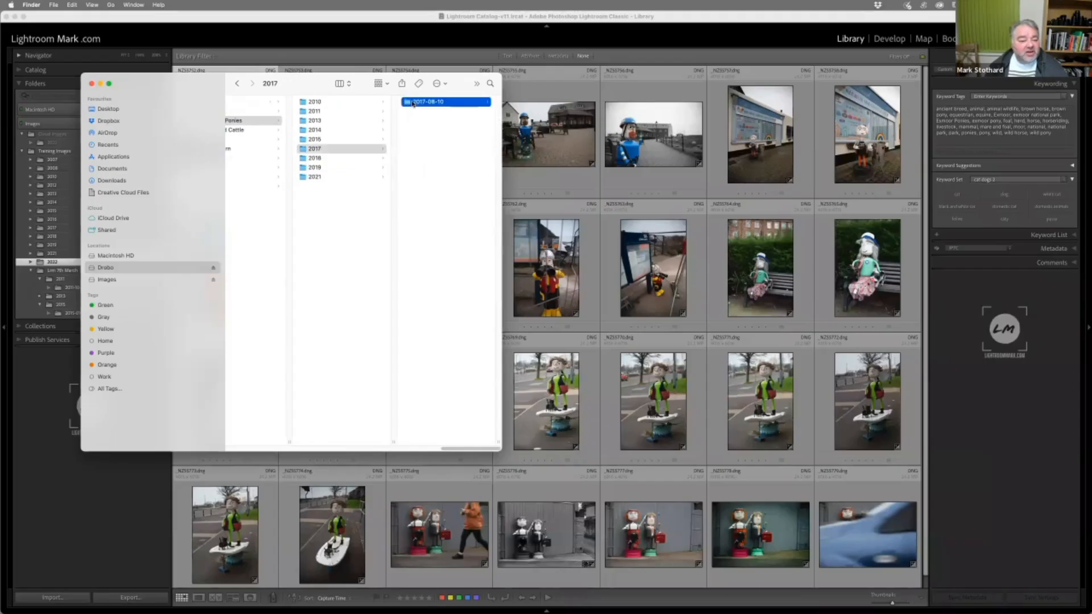
click(443, 111)
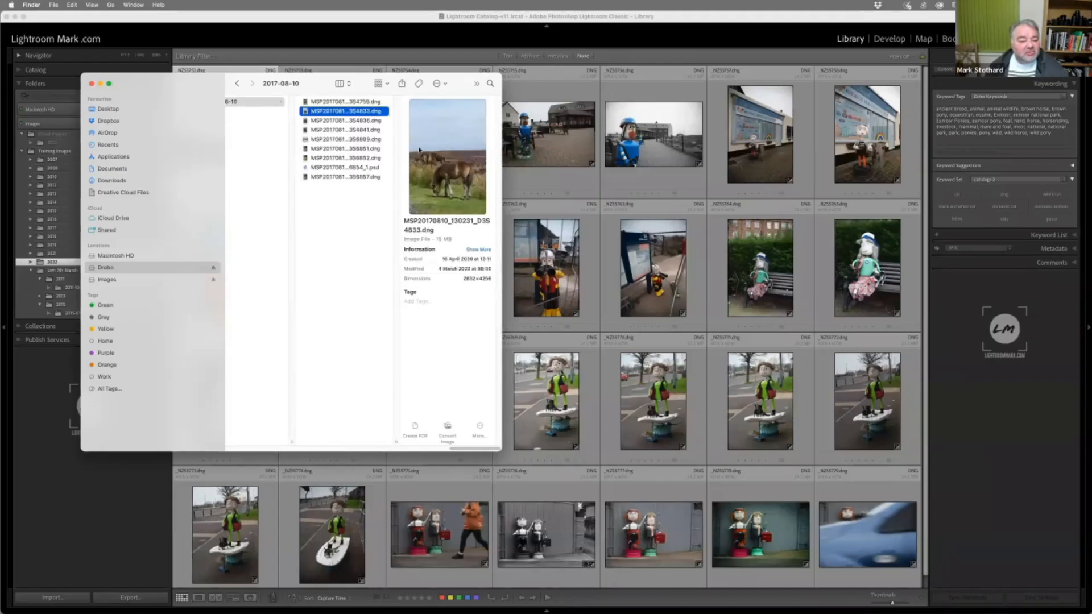
click(322, 149)
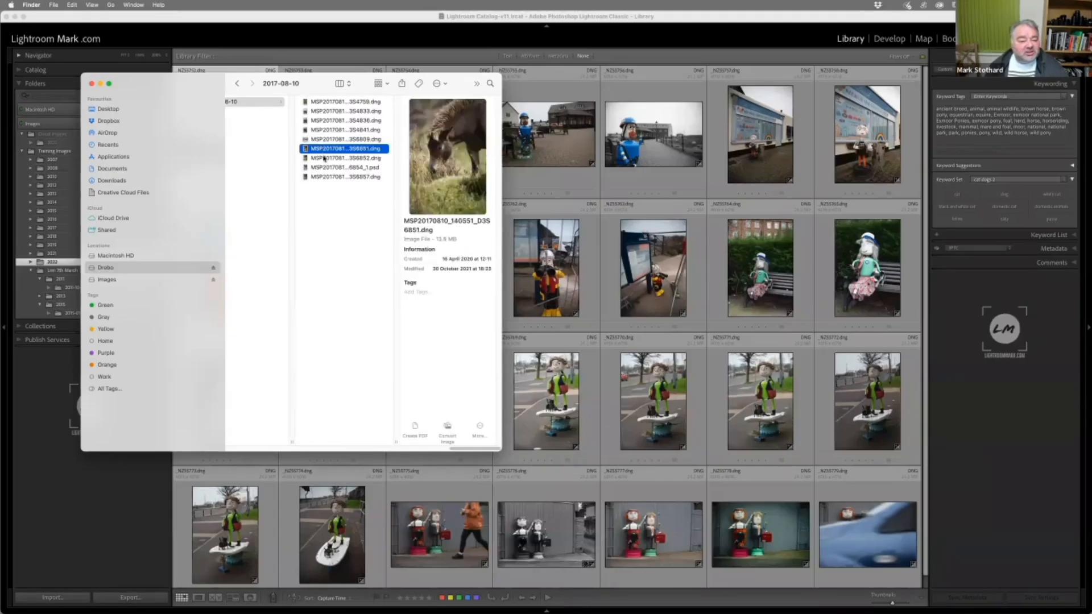
click(324, 159)
click(359, 178)
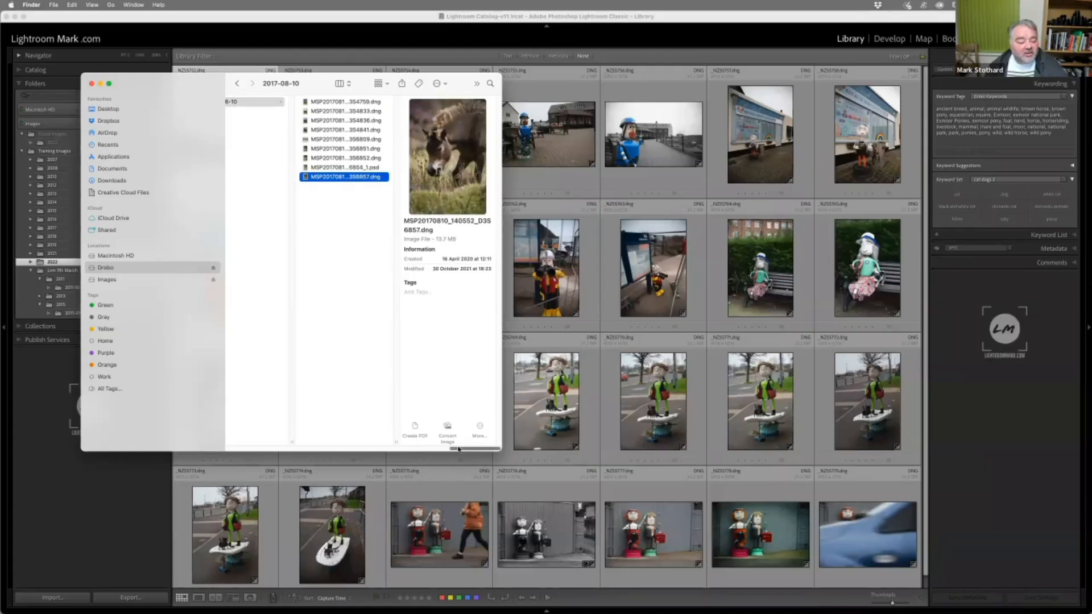
Go back to the Exmoor Ponies folder inside Wildlife and close the Finder window
scroll(459, 446, left, 5)
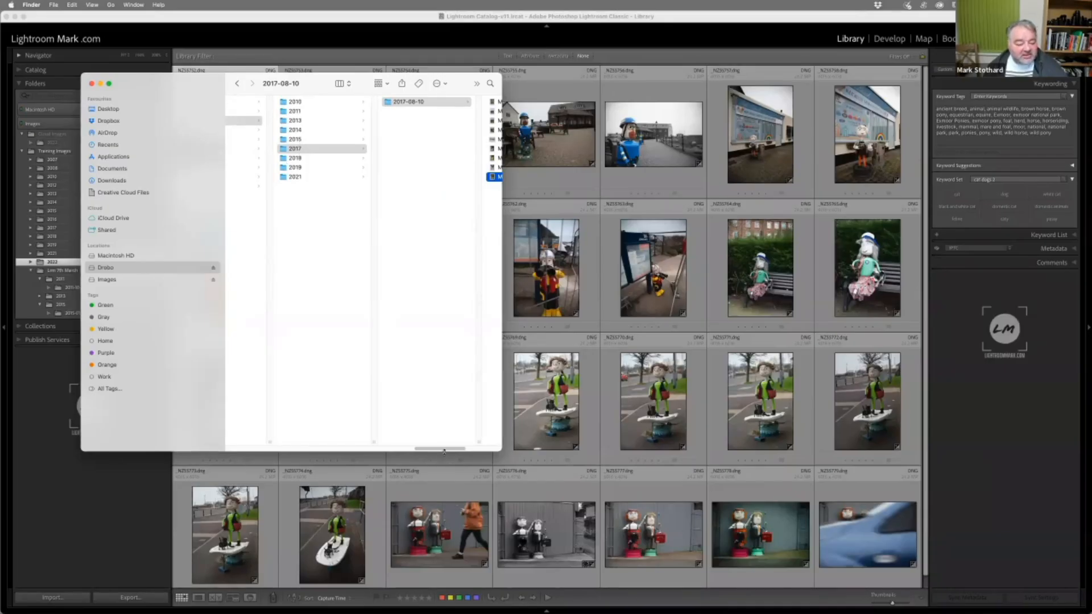
scroll(445, 449, left, 5)
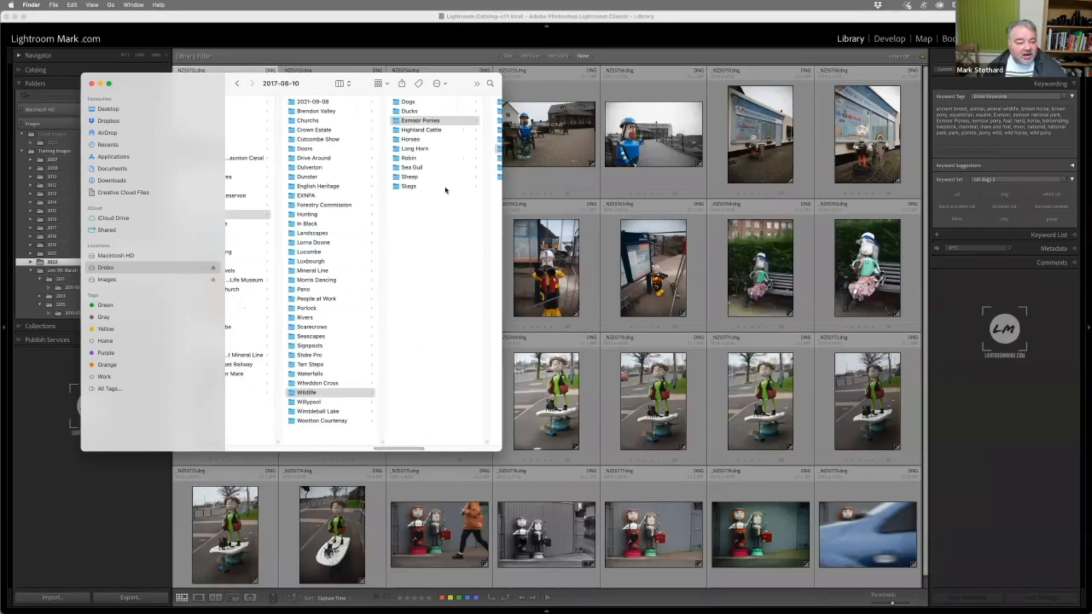
click(427, 121)
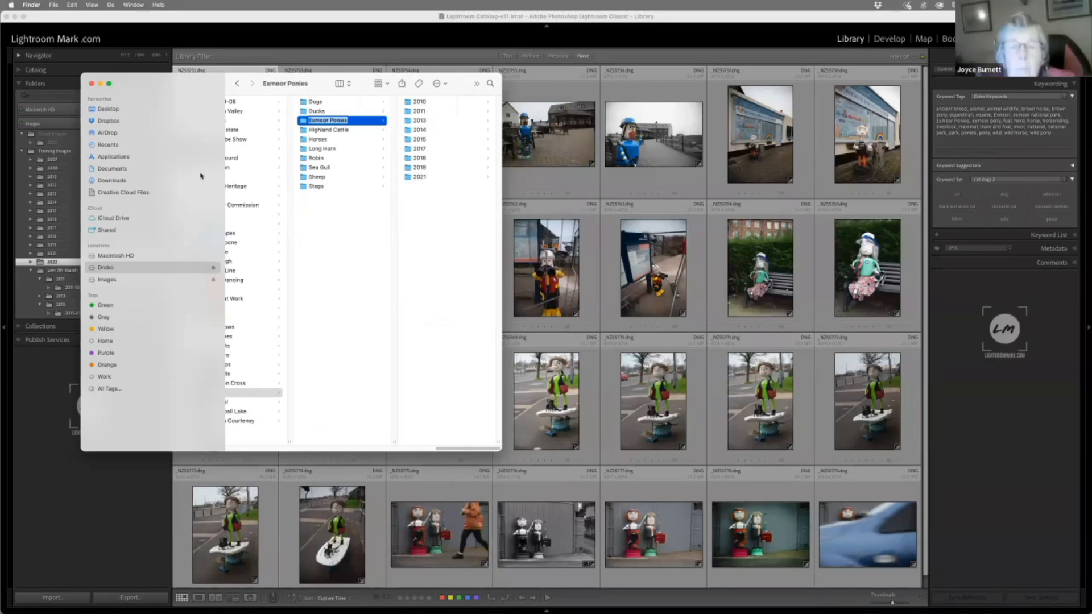
click(91, 83)
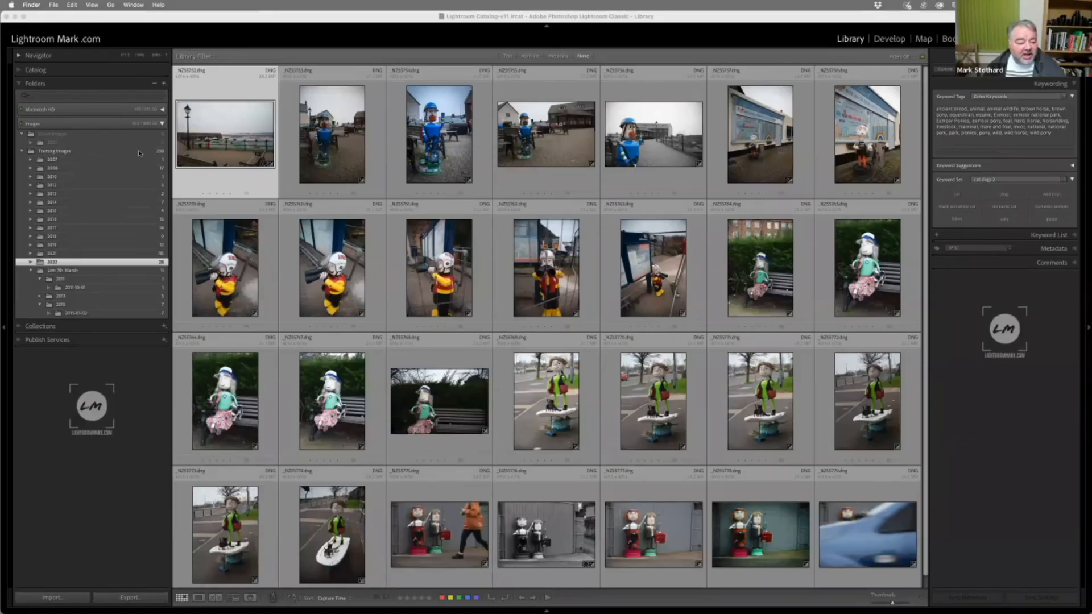
Show the Training Images folder in Lightroom Classic's Library and select all its photos, starting from the first one
click(139, 151)
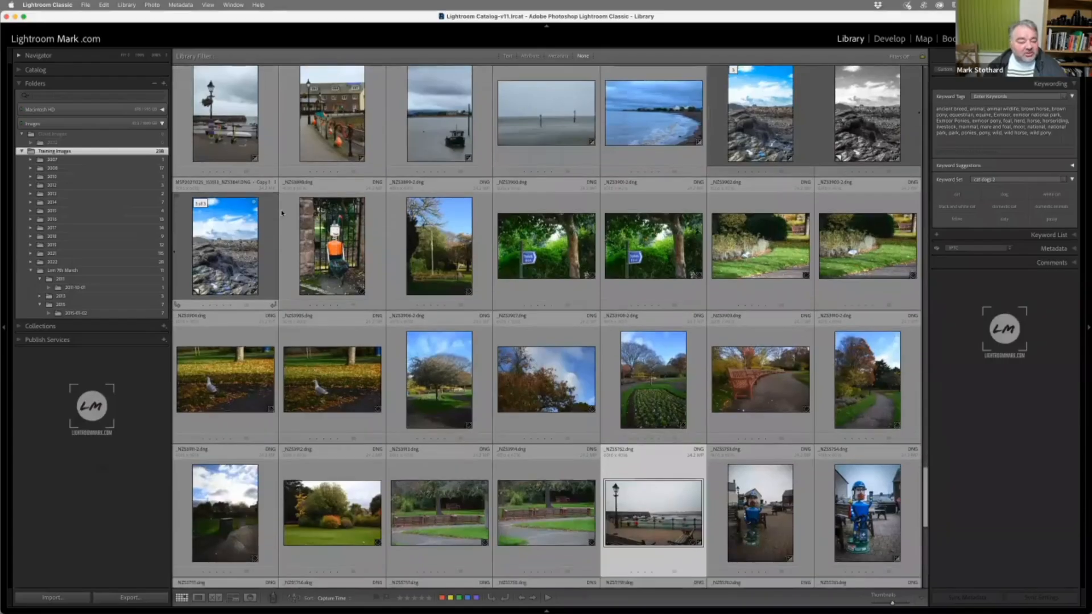
scroll(281, 212, down, 10)
scroll(287, 219, up, 2)
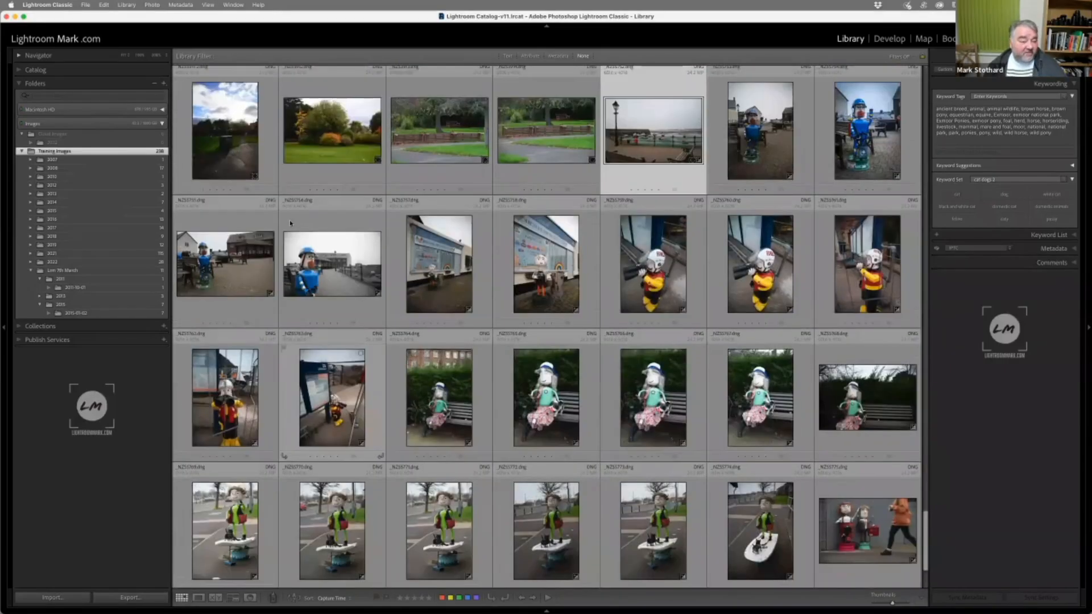
scroll(290, 223, up, 20)
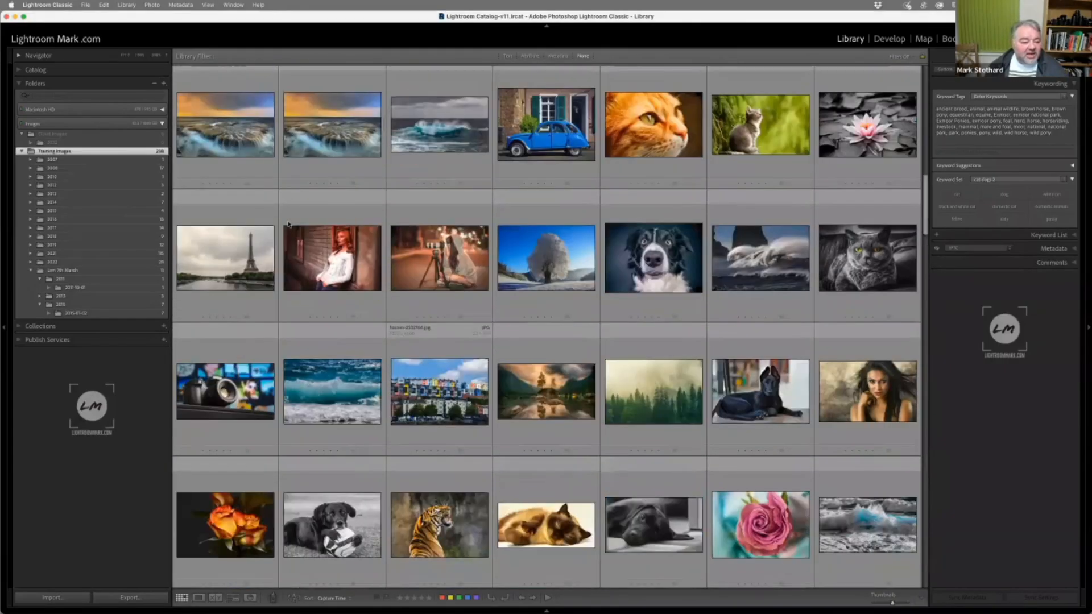
scroll(288, 224, up, 5)
click(253, 126)
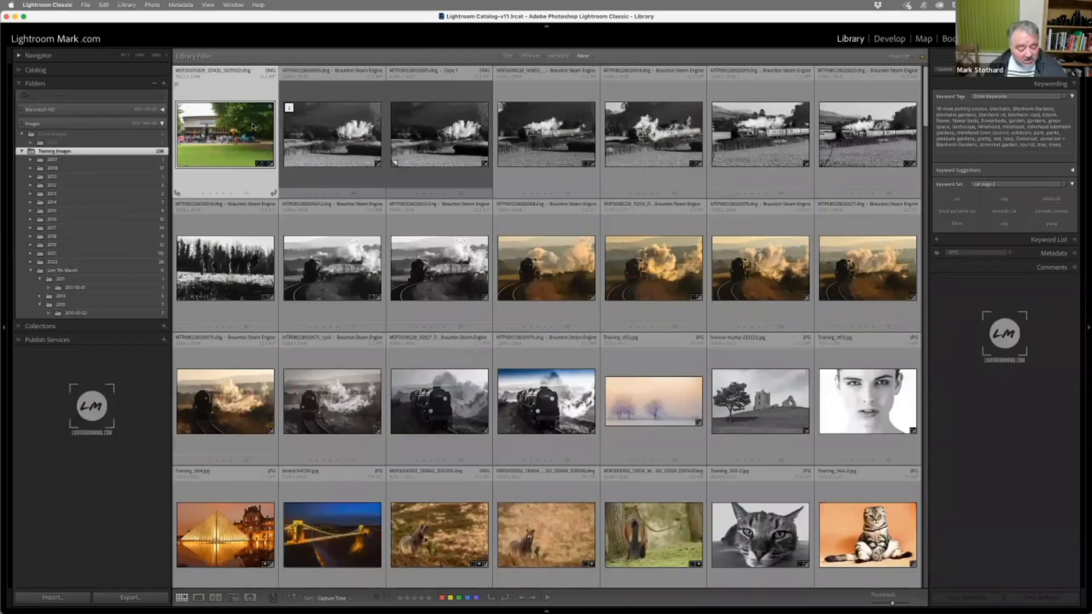
key(super+a)
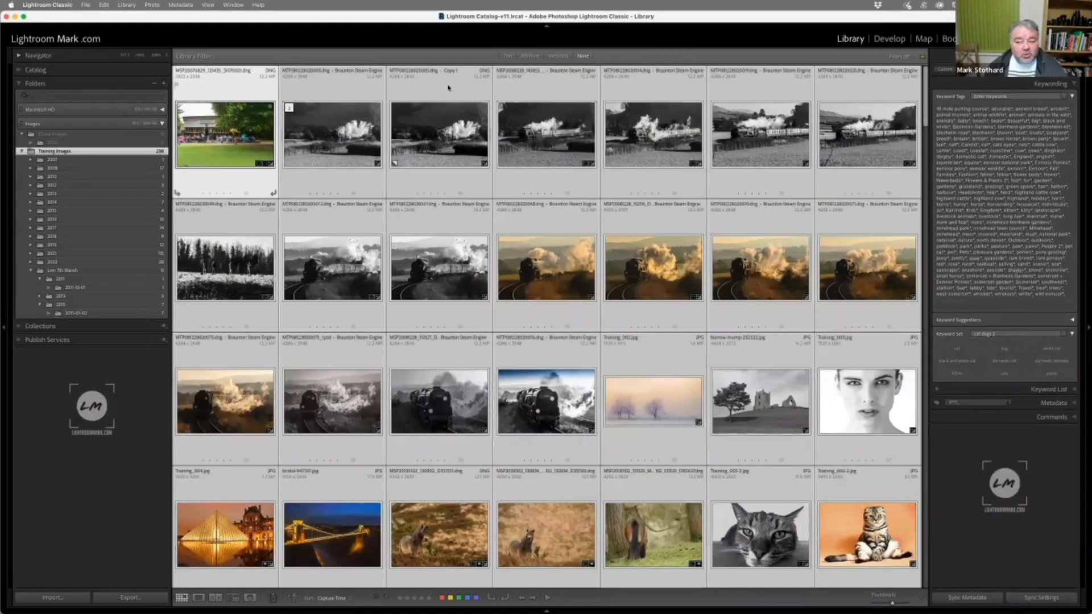
View the metadata preset list for the selected photos without choosing a preset, and show the 2007 folder
click(1054, 403)
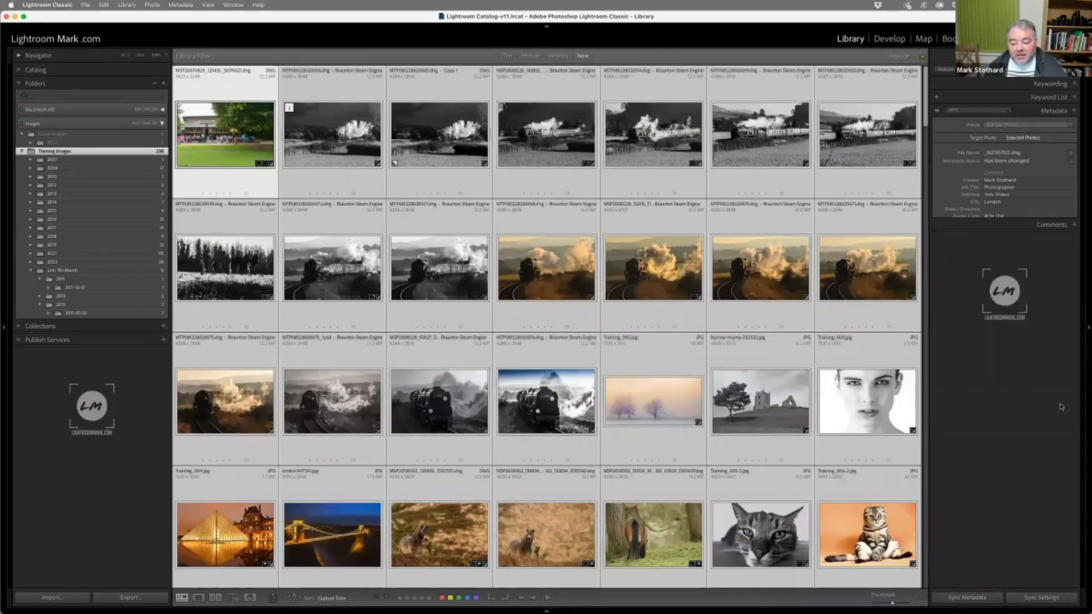
click(996, 126)
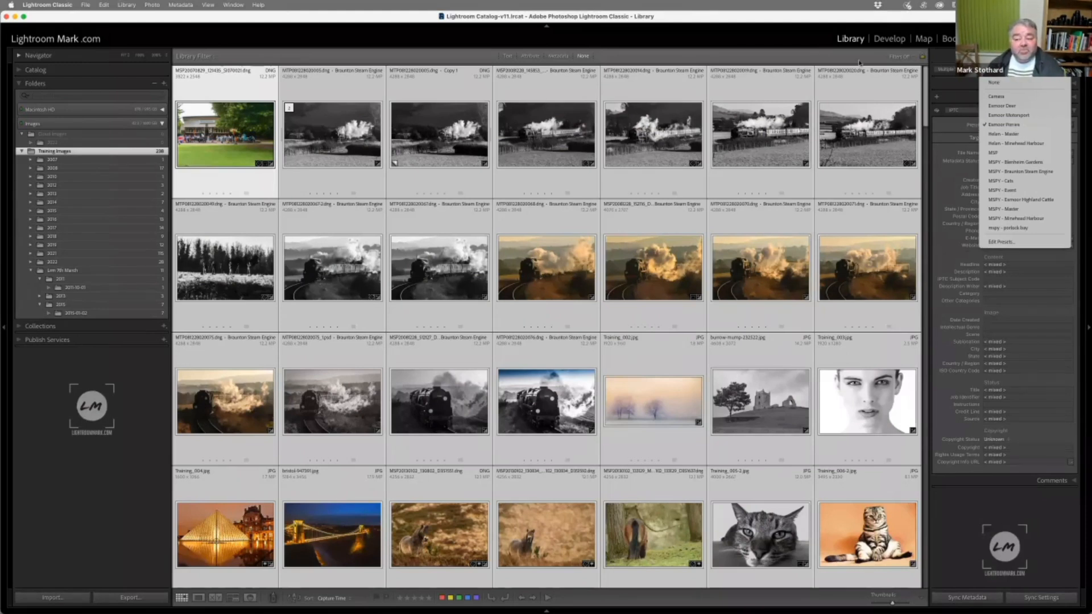
click(808, 22)
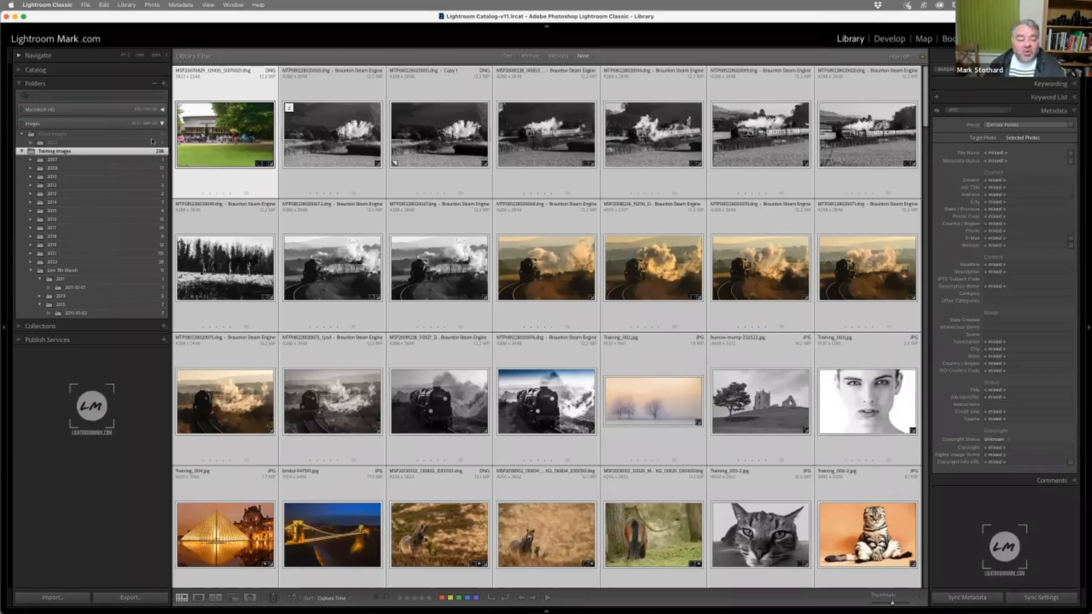
click(153, 159)
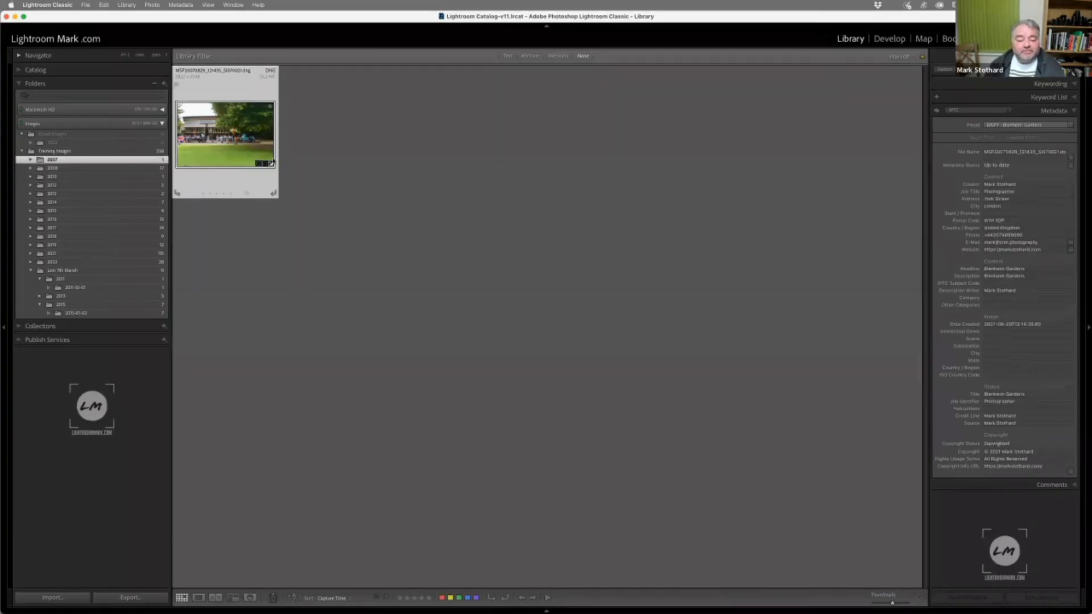
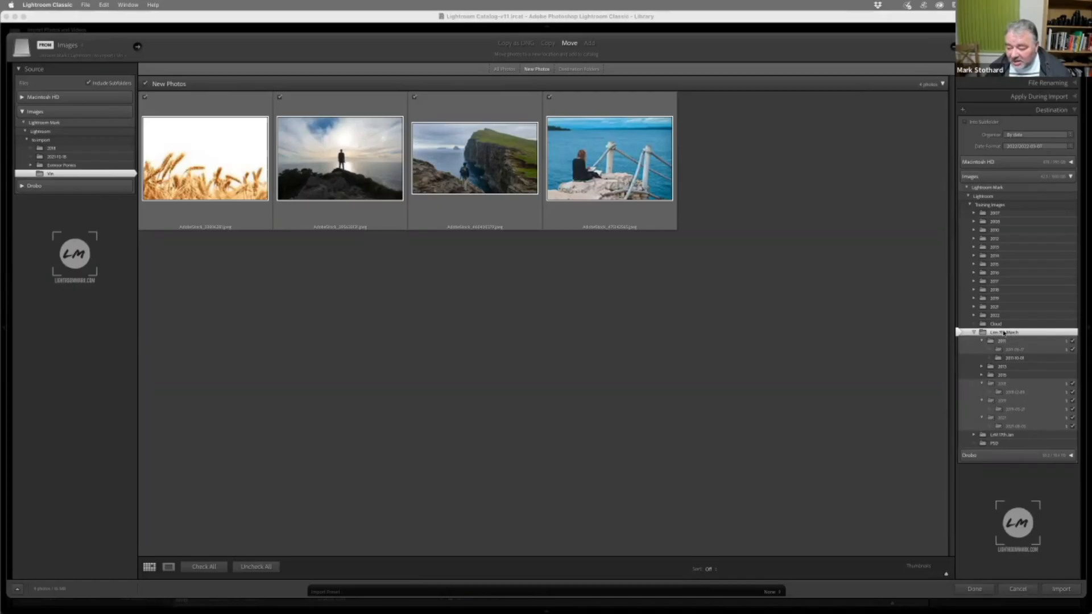
Create a folder named Vin inside Lrm 7th March as the import destination and import the four photos into it
right_click(1004, 333)
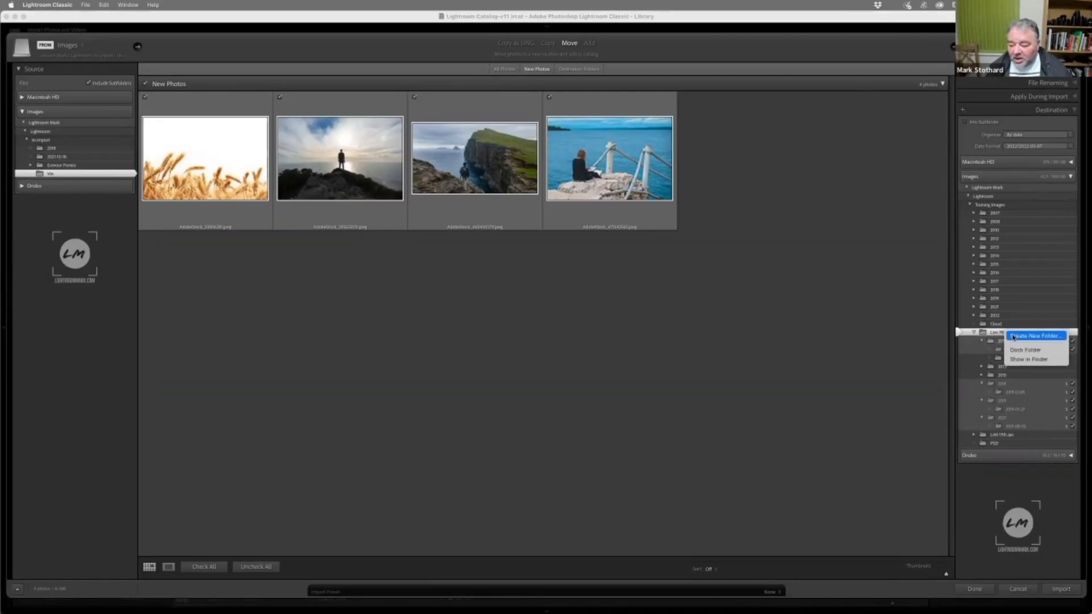
click(1014, 336)
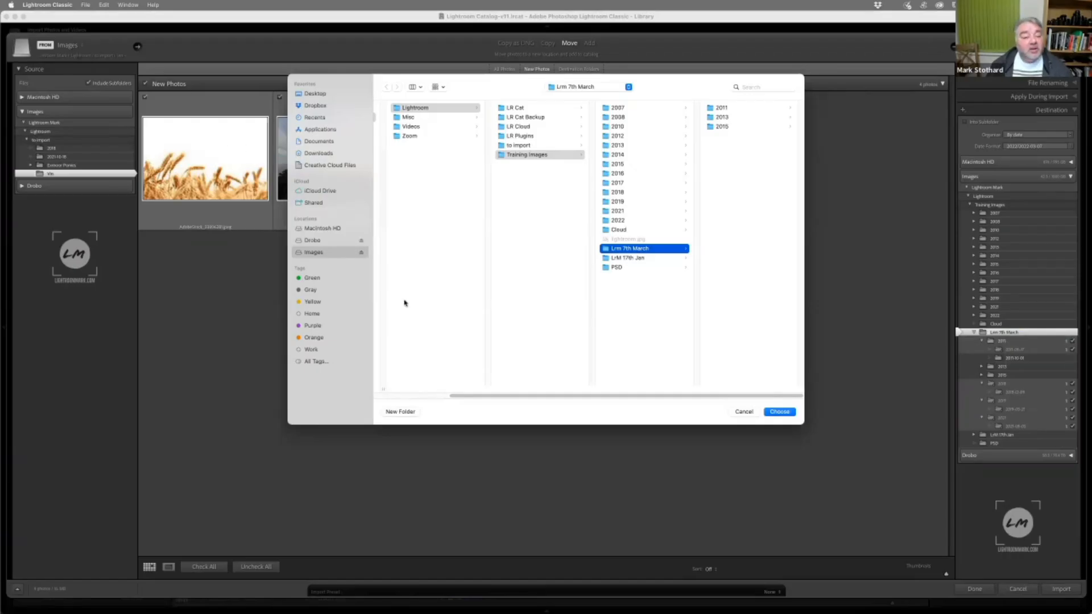
click(401, 412)
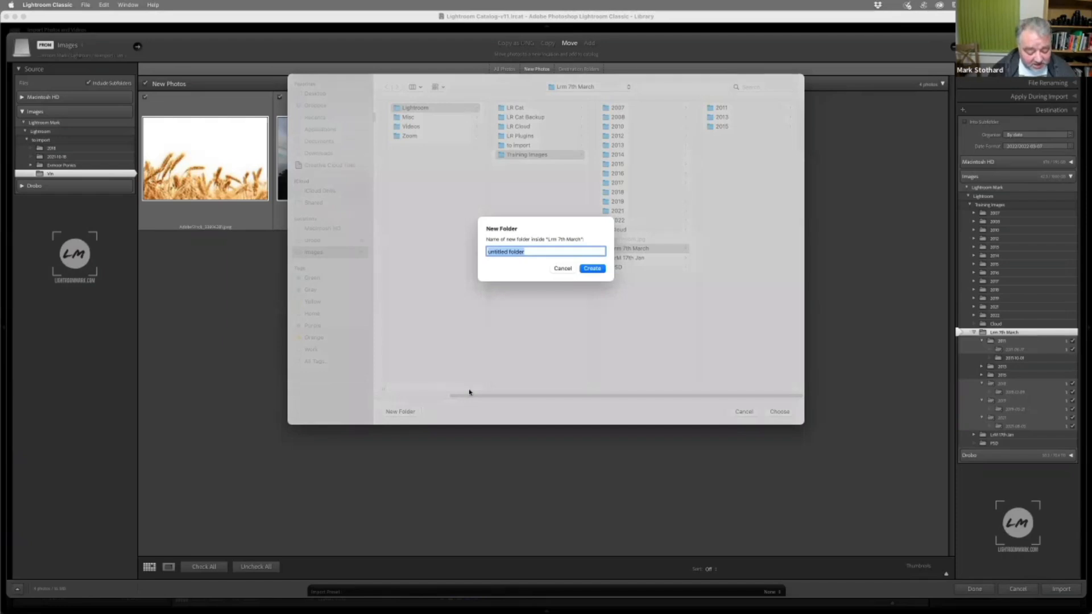
text(Vin)
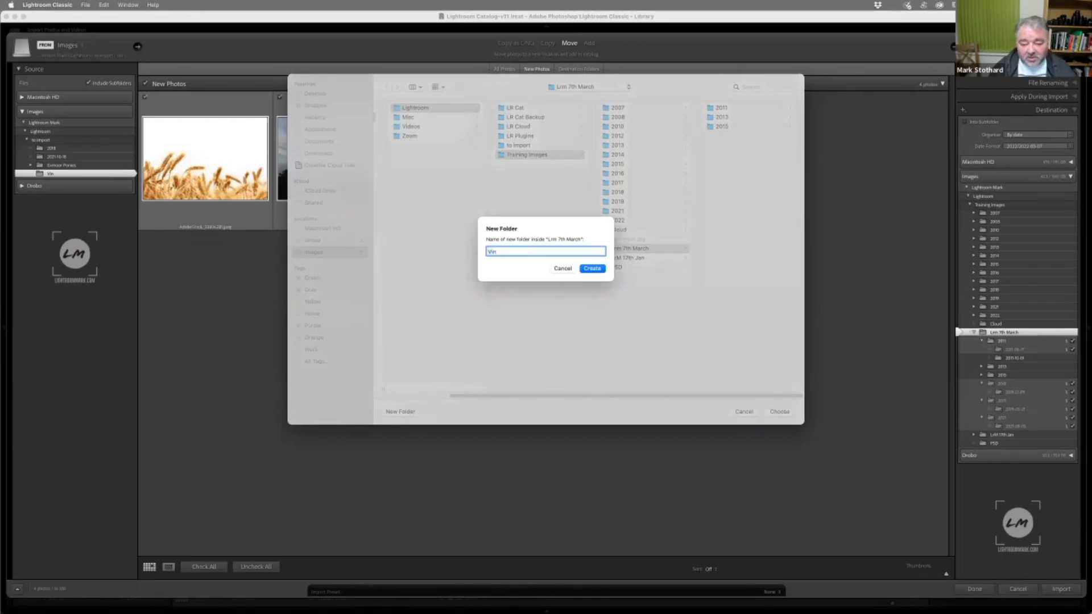
key(Return)
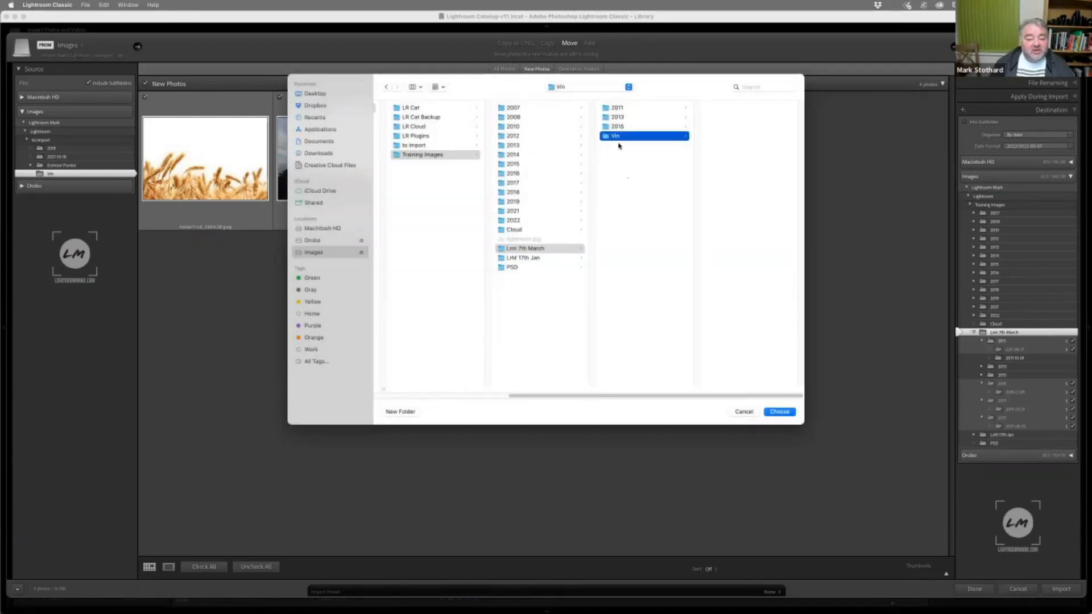
click(783, 414)
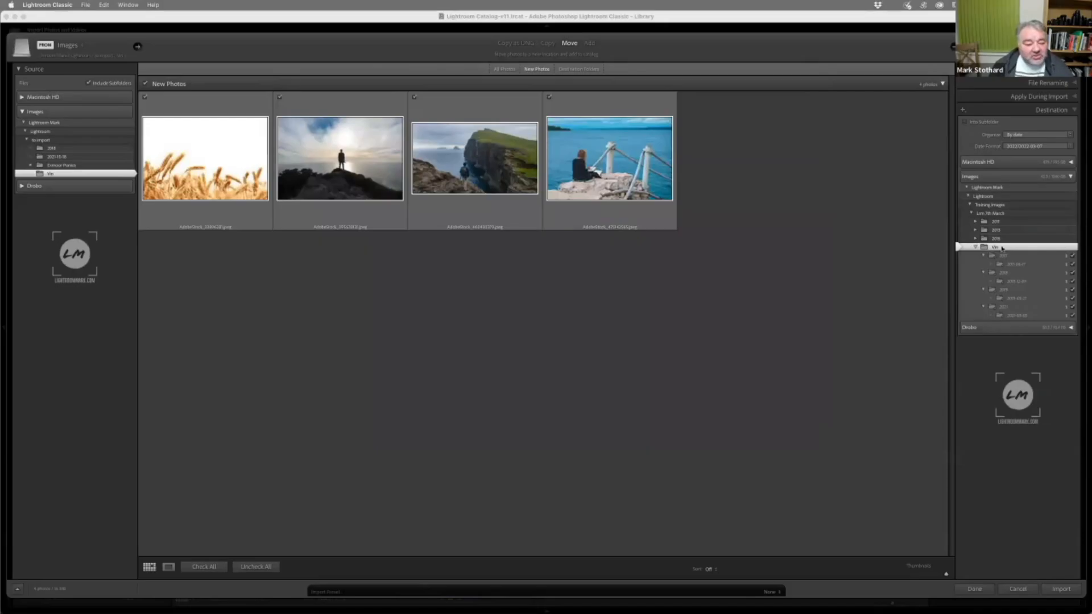
click(1061, 589)
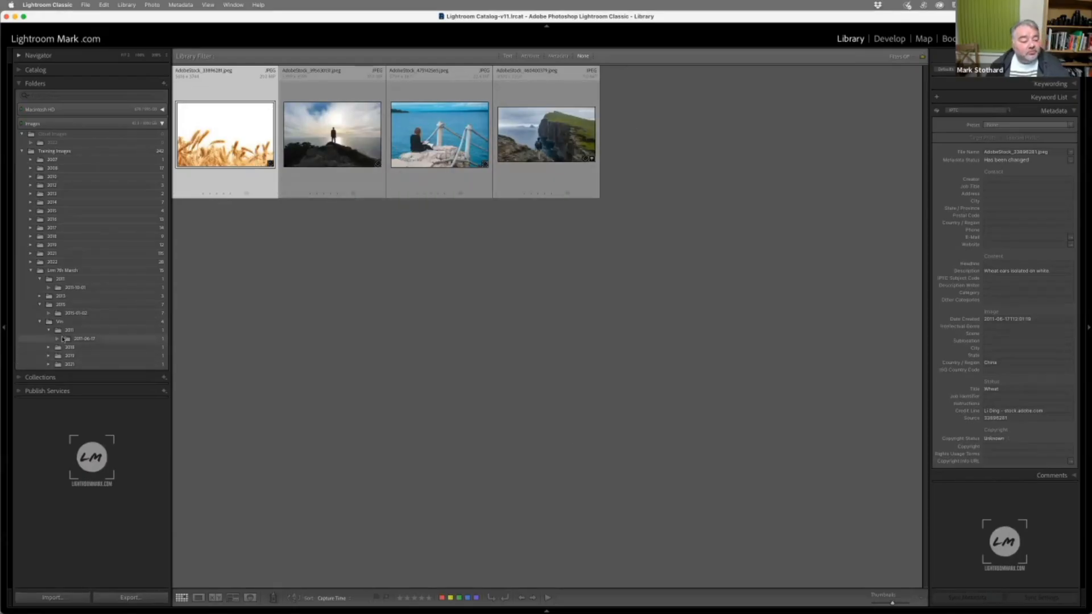
Show the imported Vin folder and open its wheat photo in the Develop module
click(85, 322)
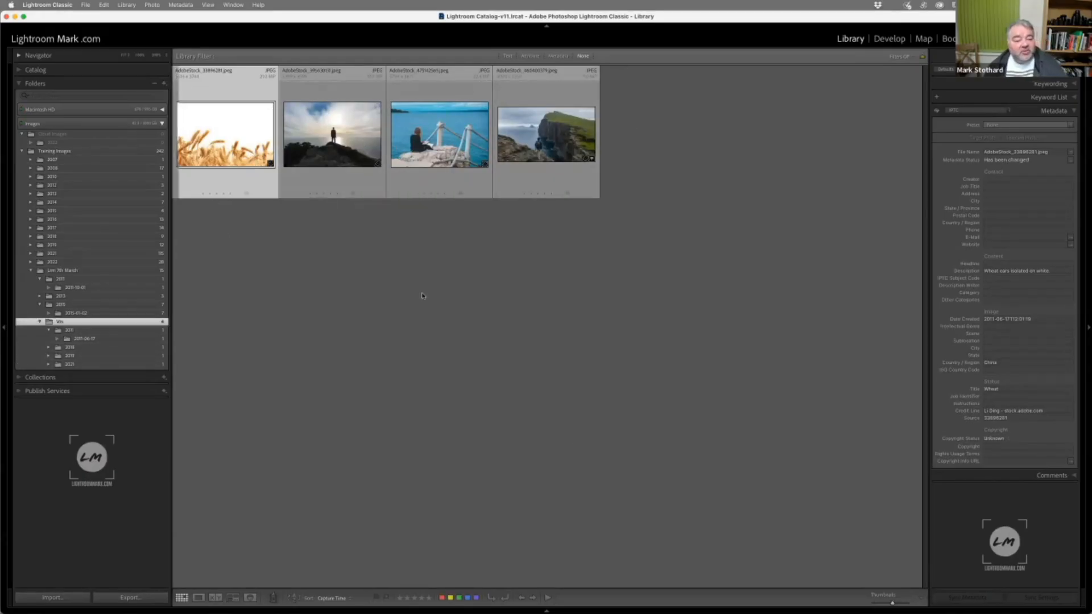
double_click(267, 150)
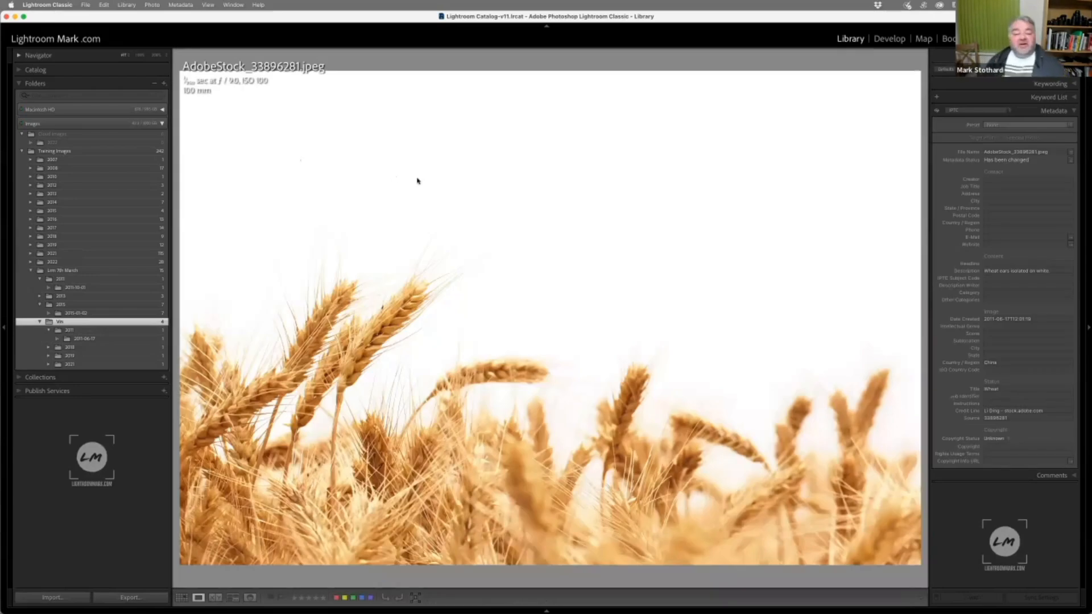
click(890, 38)
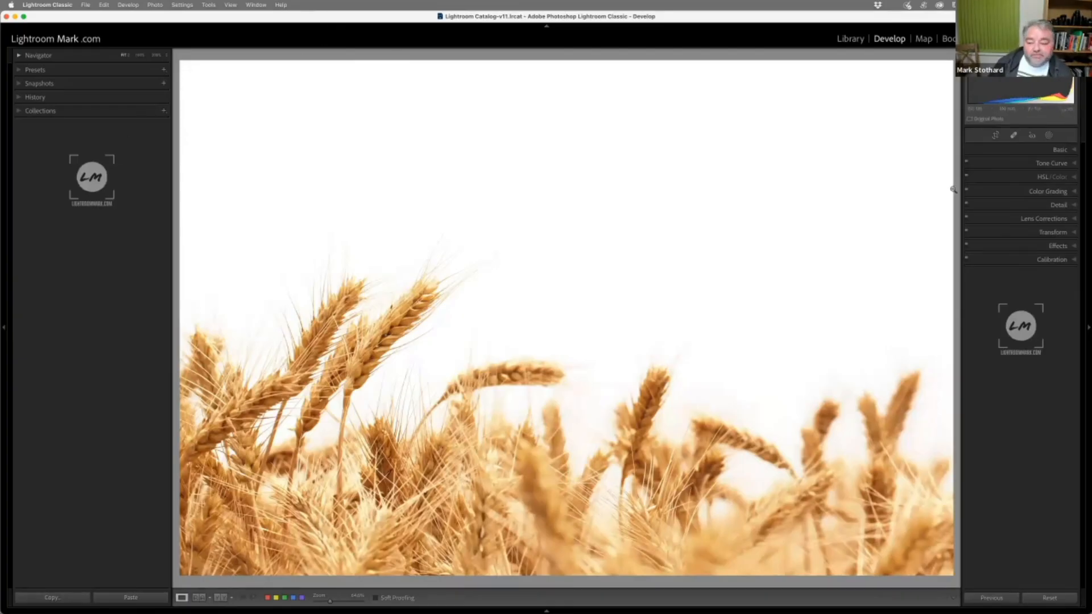
Set the manual Lens Corrections vignetting on the wheat photo to amount -100 and midpoint 0
click(1031, 219)
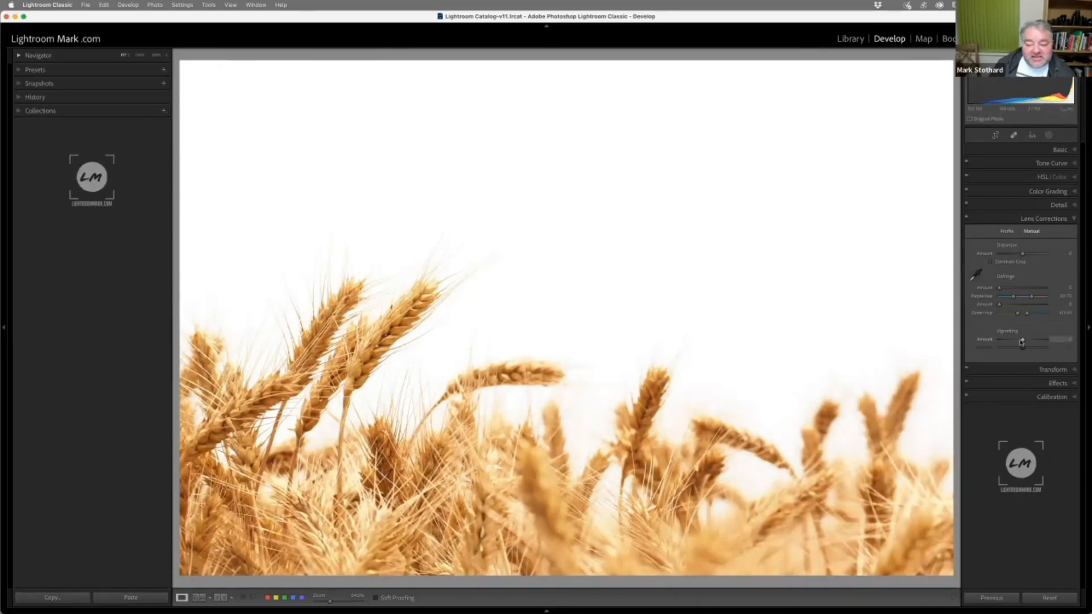
drag(1022, 340, 997, 342)
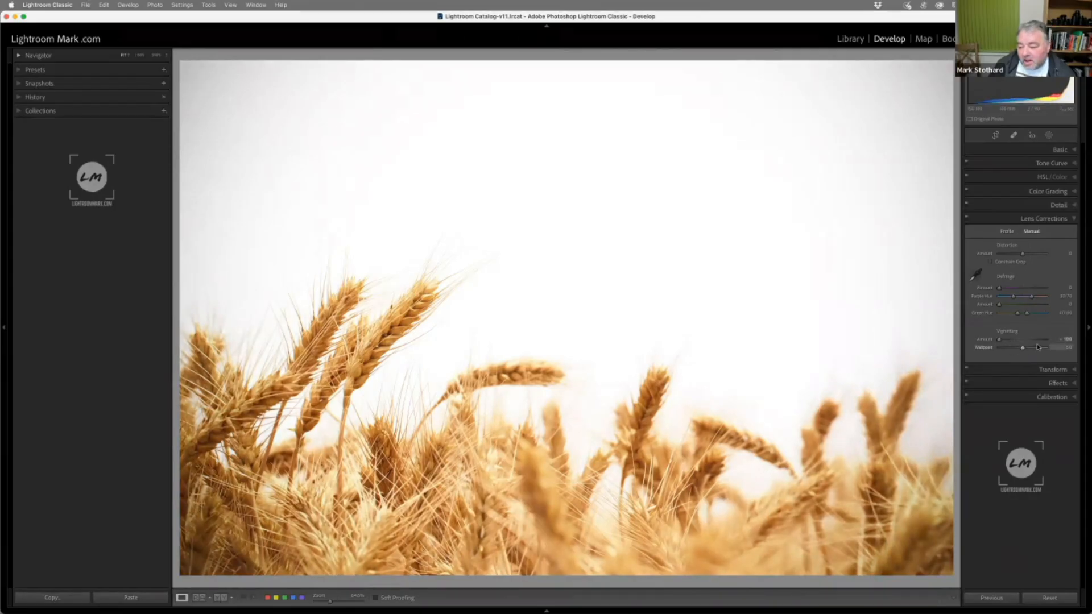
drag(1021, 348, 994, 350)
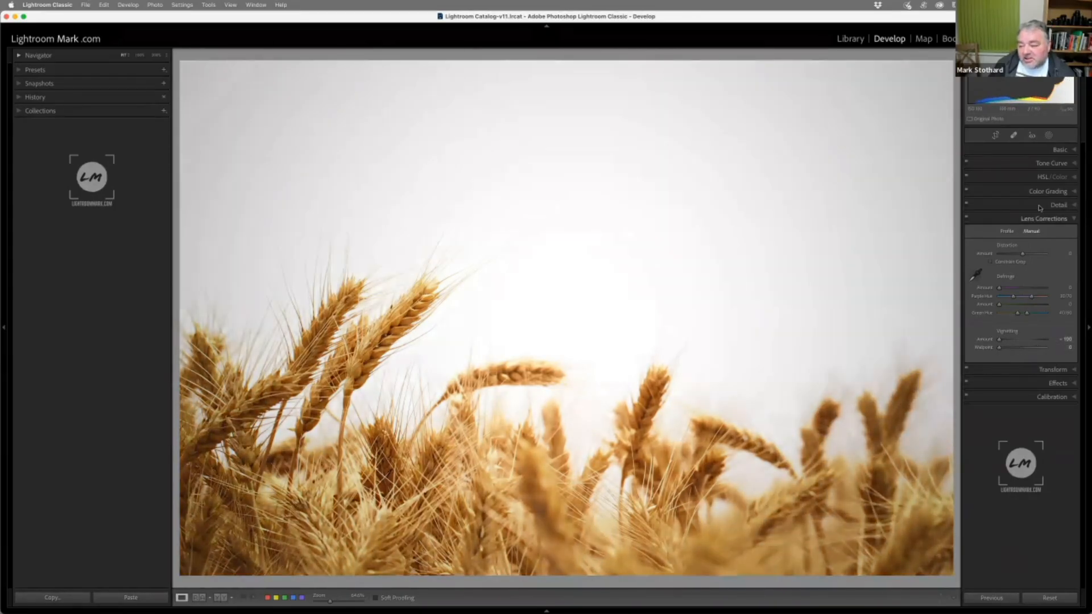
Try a lower exposure and a Black & White treatment on the vignetted wheat photo, reverting each change
click(1060, 149)
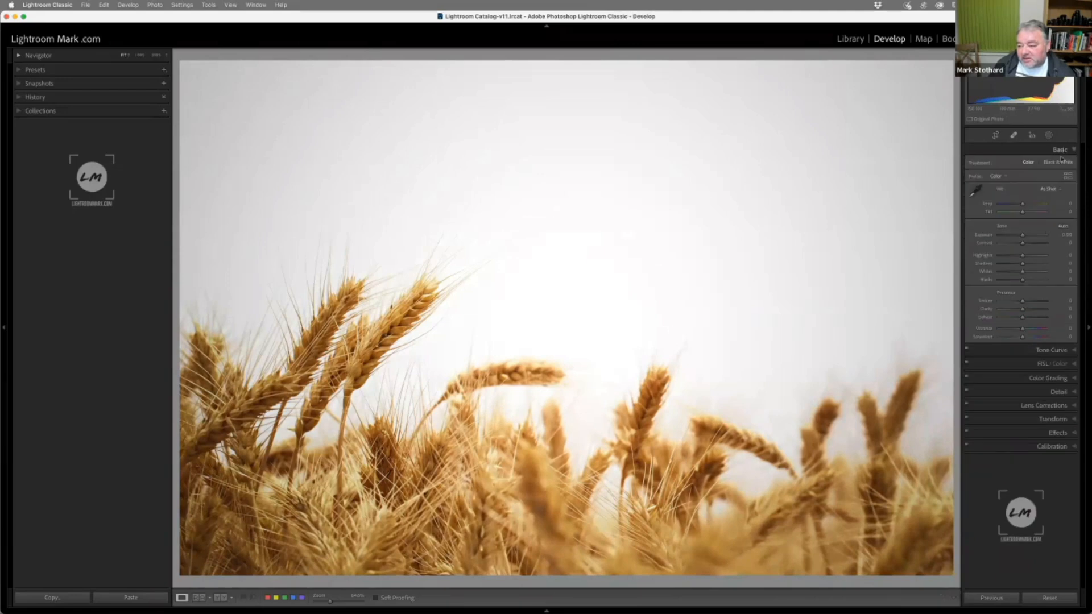
drag(1023, 237, 1020, 238)
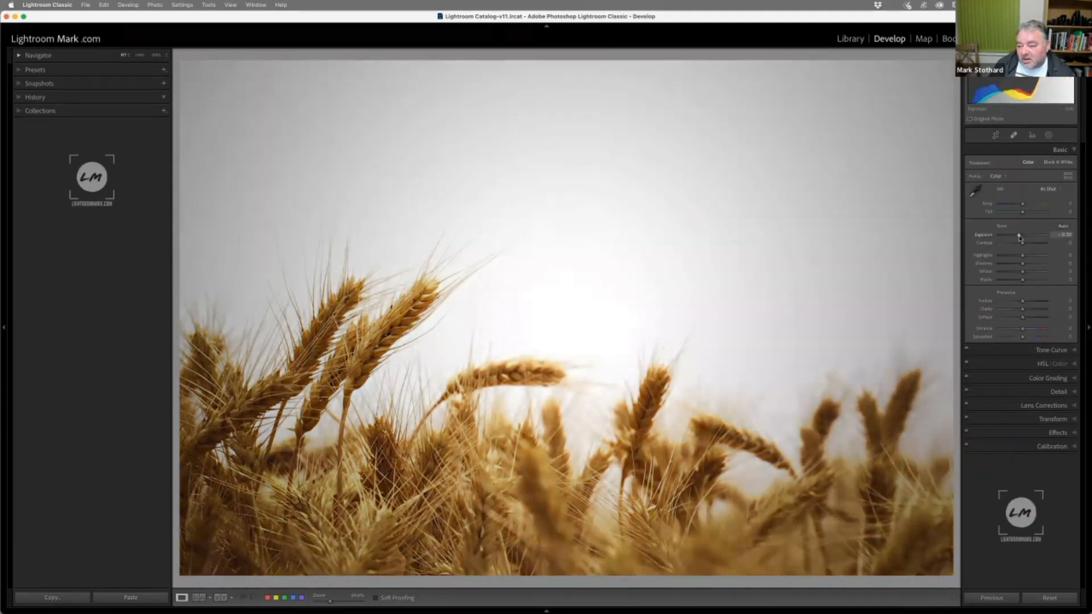
double_click(985, 236)
click(1059, 162)
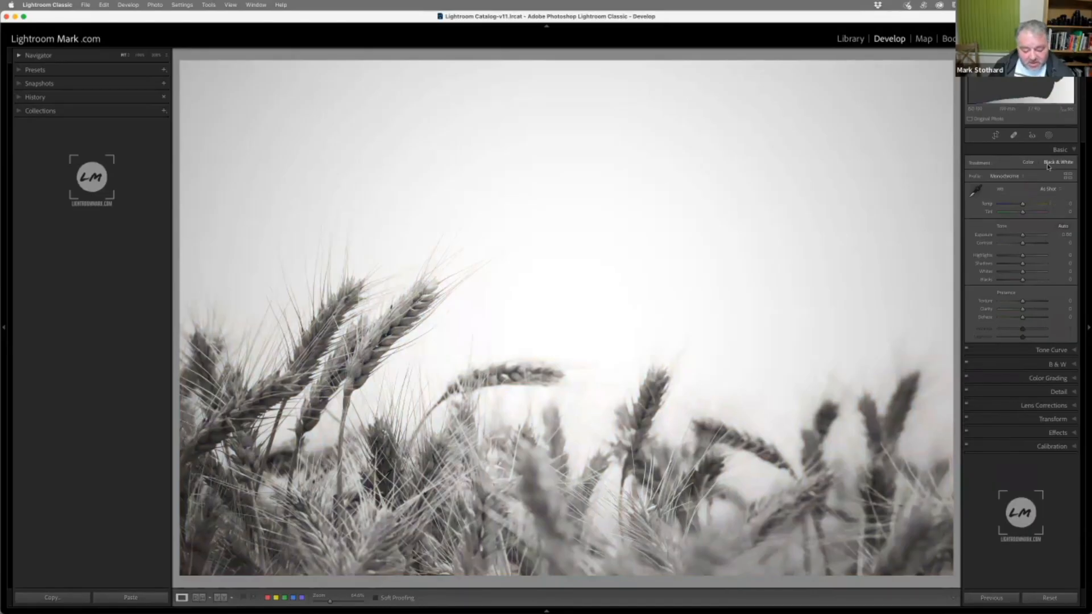
key(super+z)
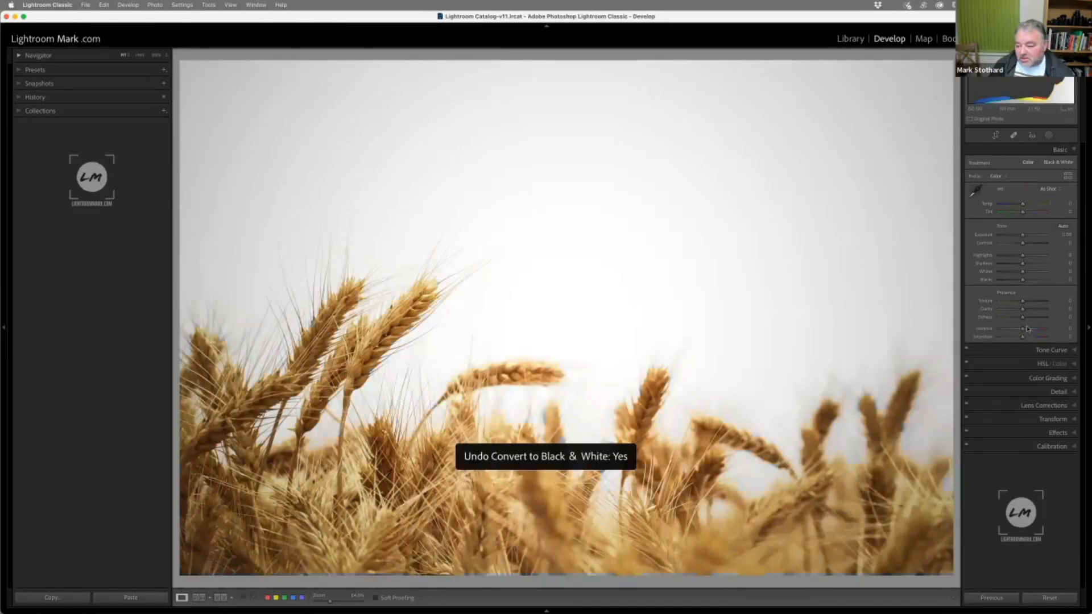
Reset the Lens Corrections vignetting amount on the wheat photo to 0
click(1049, 405)
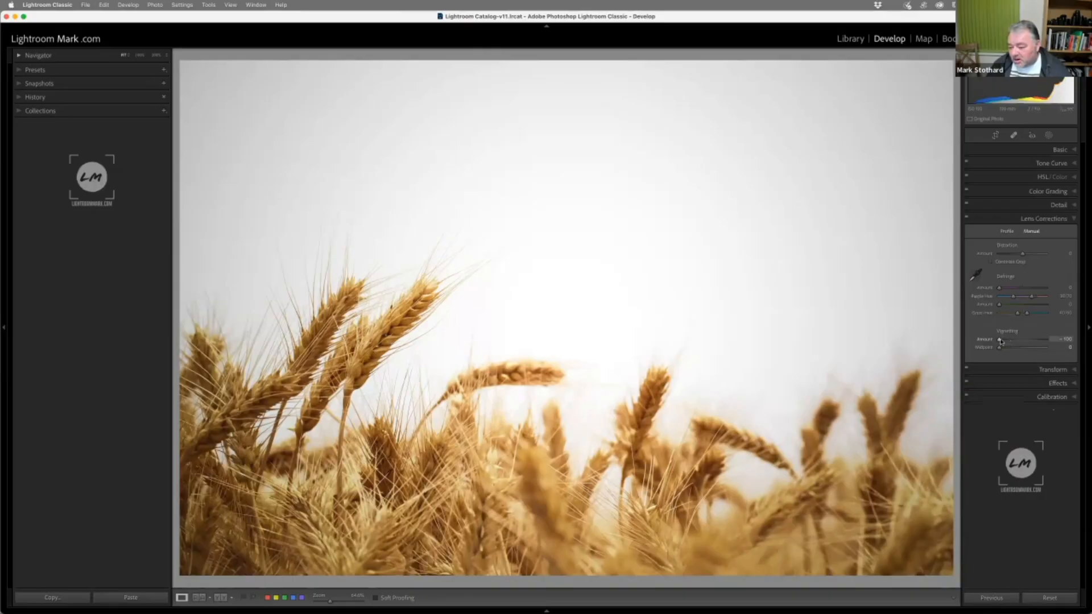
drag(1001, 341, 979, 346)
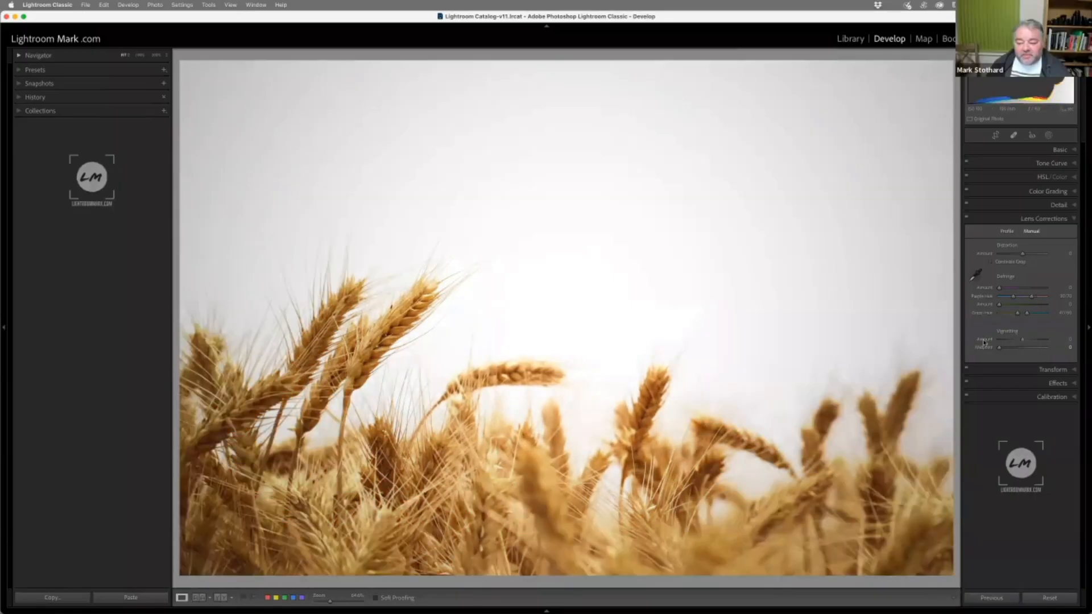
double_click(984, 339)
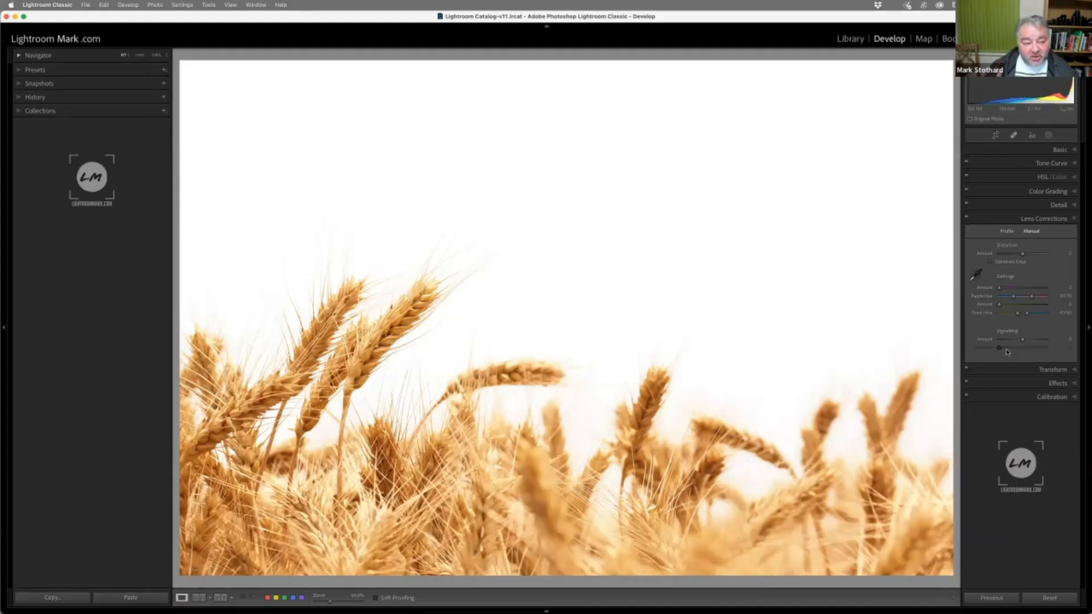
Try a Post-Crop Vignetting amount of 4 in Effects and reset it to 0
click(1061, 384)
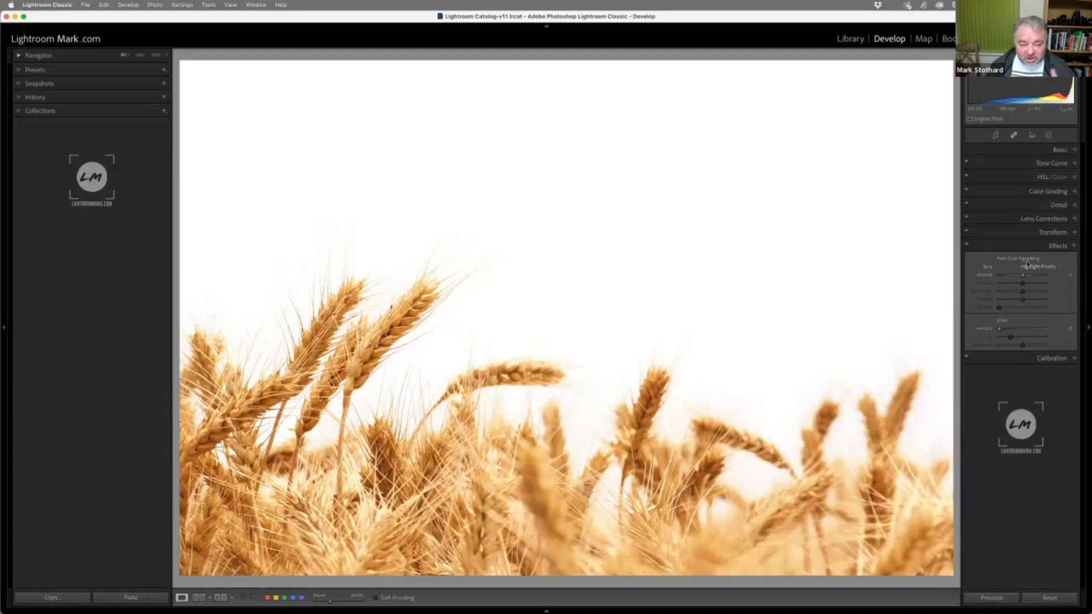
mouse_move(1023, 274)
mouse_down()
mouse_move(1003, 277)
mouse_move(1024, 276)
mouse_up()
double_click(989, 276)
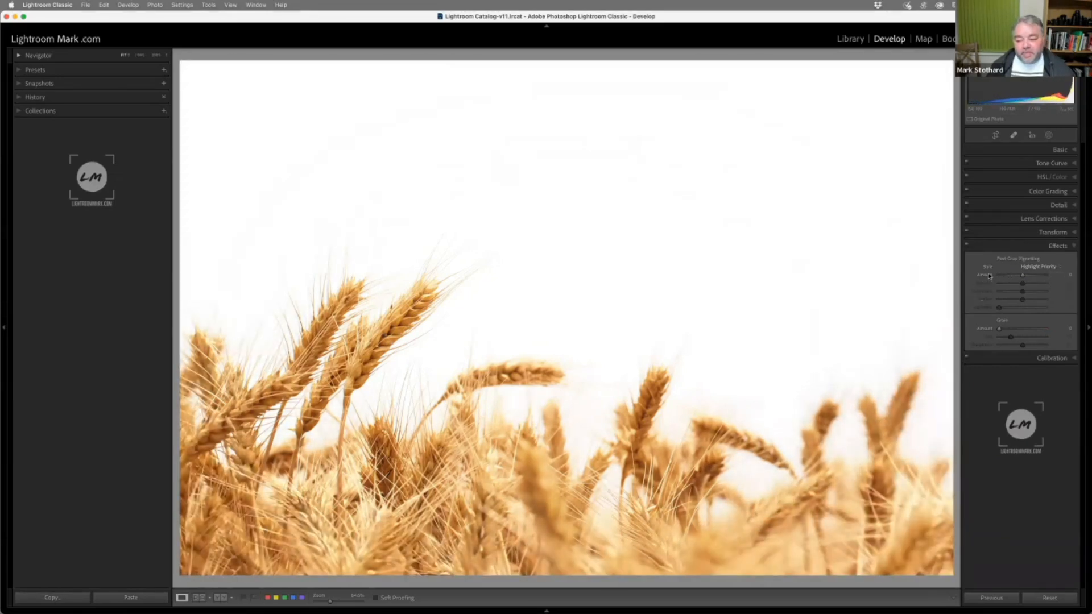
Crop the wheat photo to a landscape area around the tall ears on its left, undoing the stray rotation
click(996, 135)
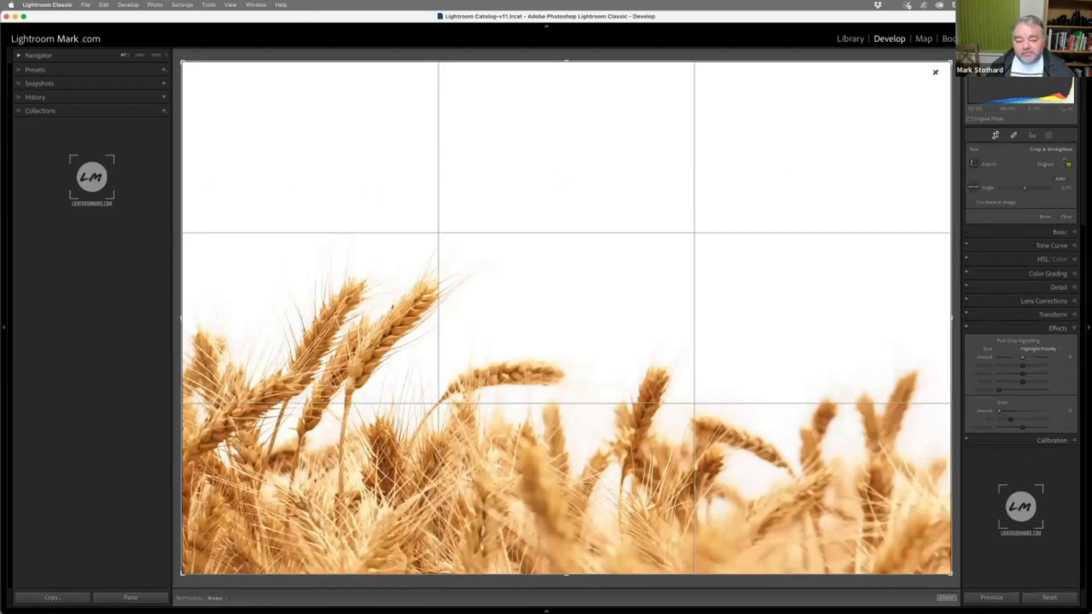
drag(935, 73, 787, 182)
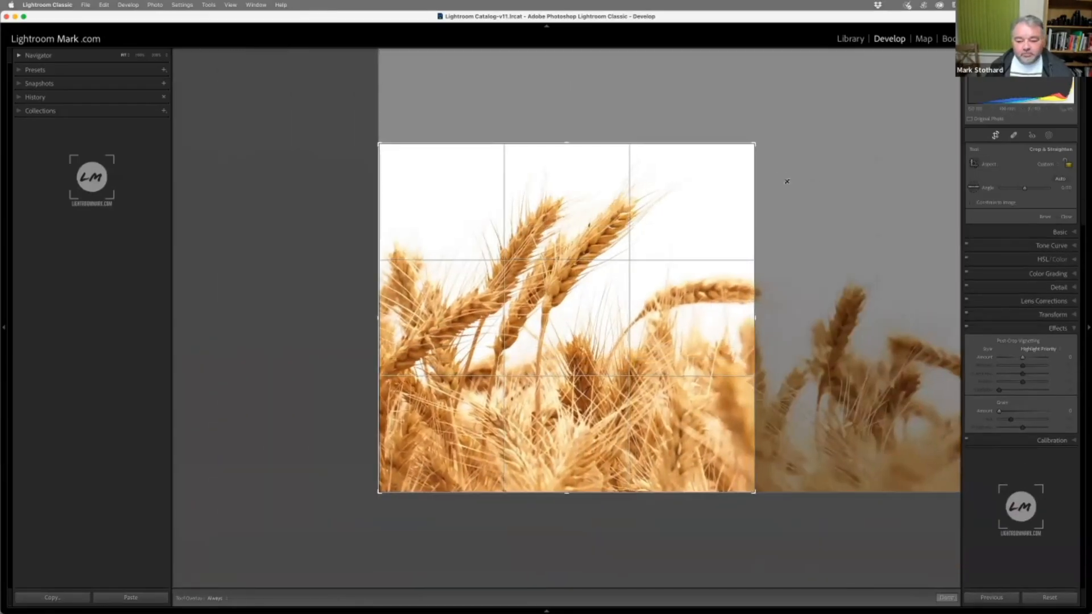
mouse_move(646, 176)
mouse_down()
mouse_move(675, 188)
mouse_move(645, 176)
mouse_up()
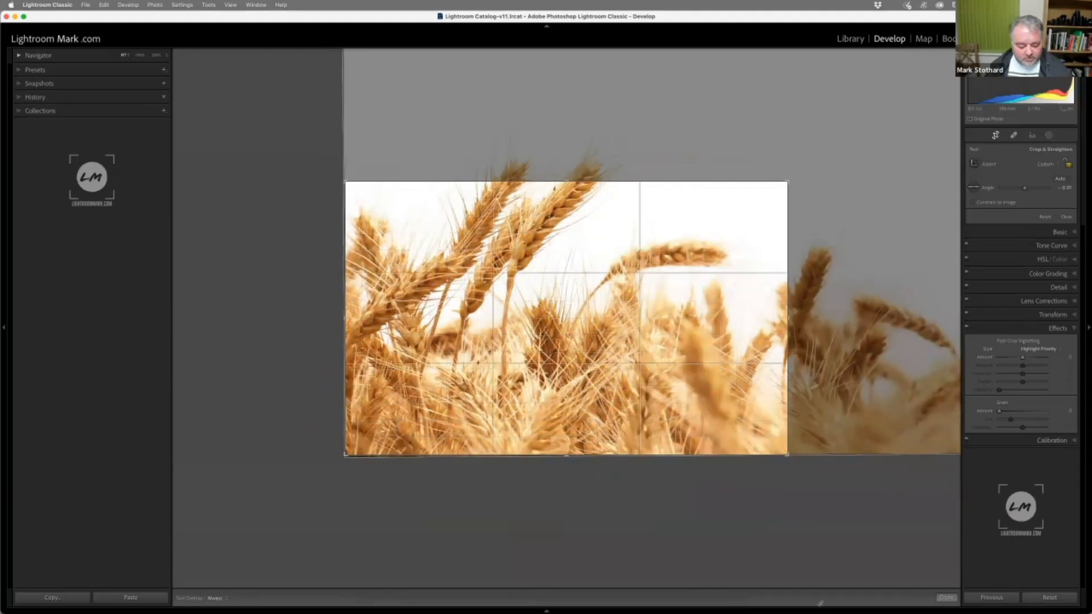
key(super+z)
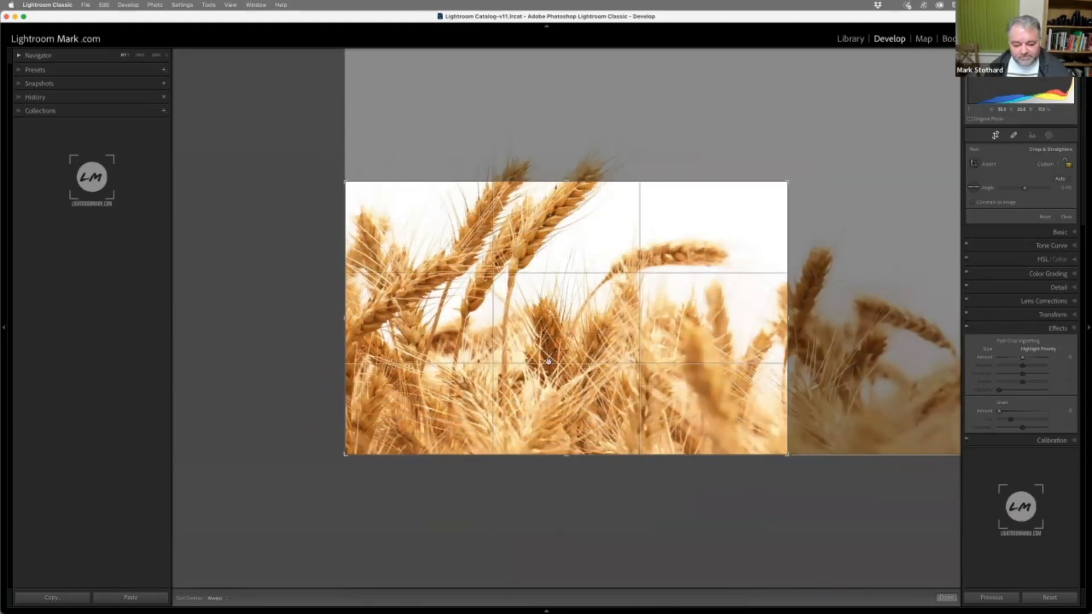
drag(562, 401, 547, 496)
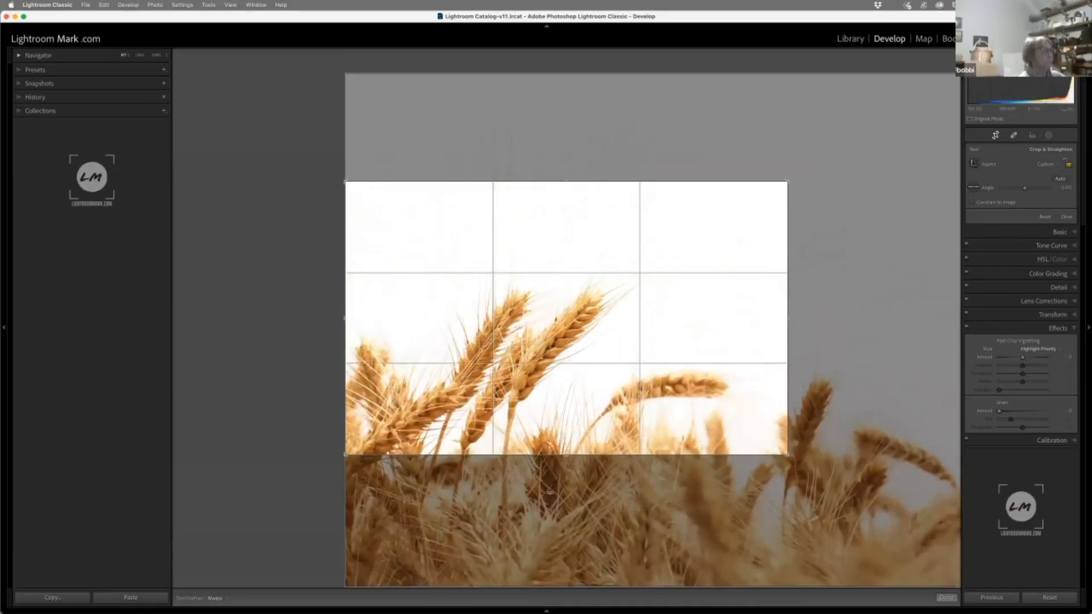
click(947, 598)
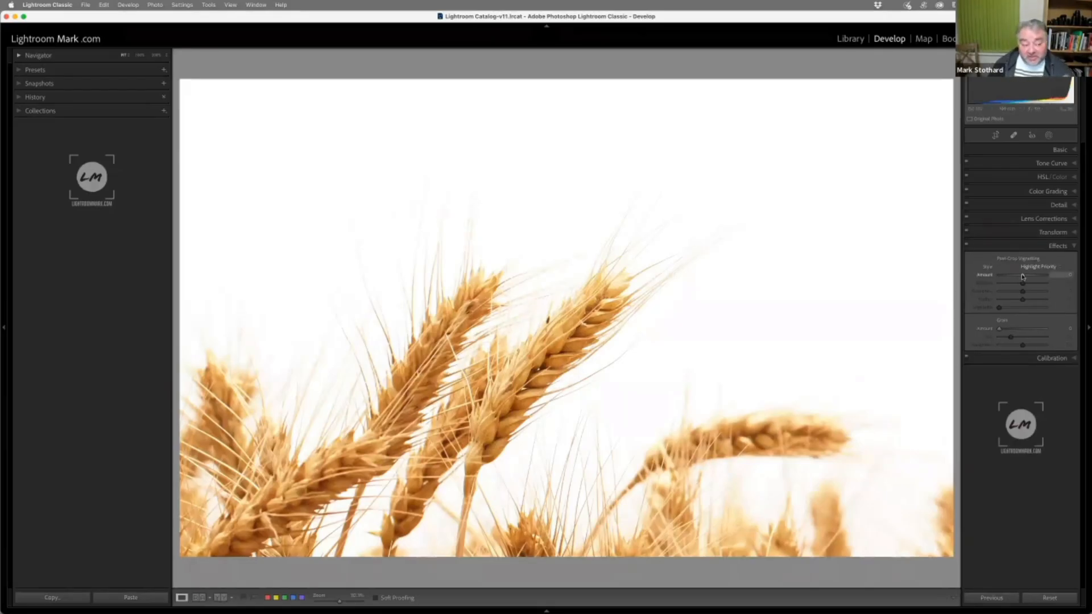
Try Post-Crop Vignetting at -75 on the cropped photo, reset it, and set the Lens Corrections vignetting amount to -100
drag(1022, 277, 1006, 280)
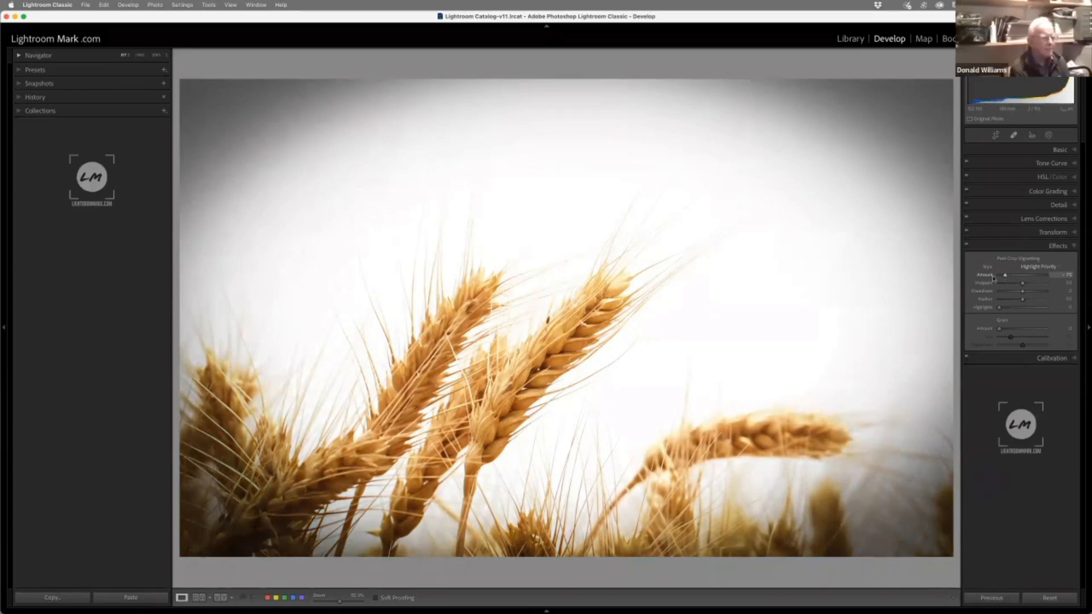
double_click(993, 278)
click(1036, 220)
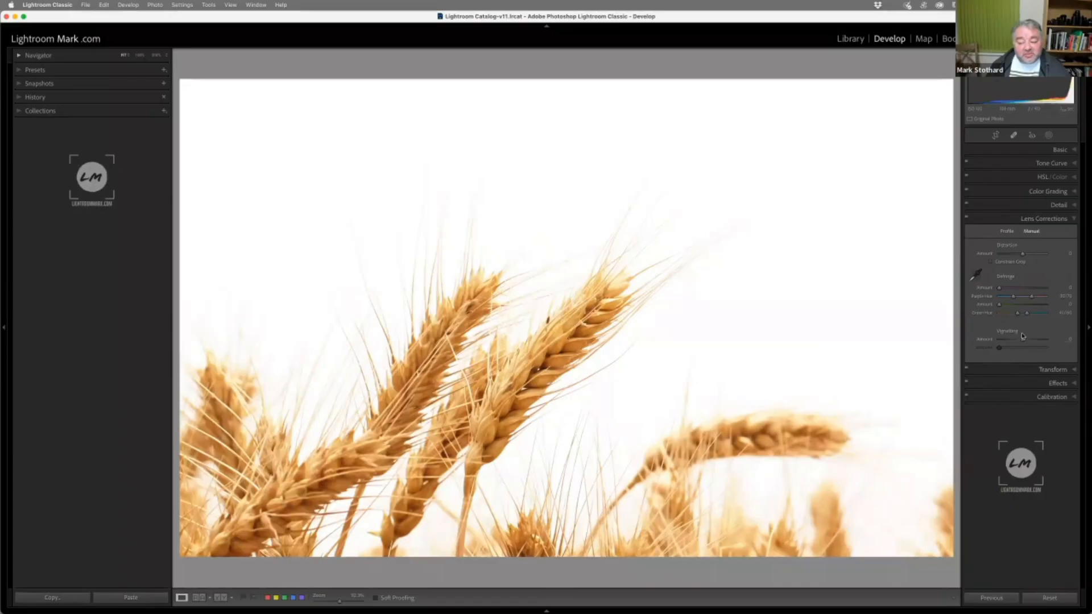
drag(1023, 337, 981, 340)
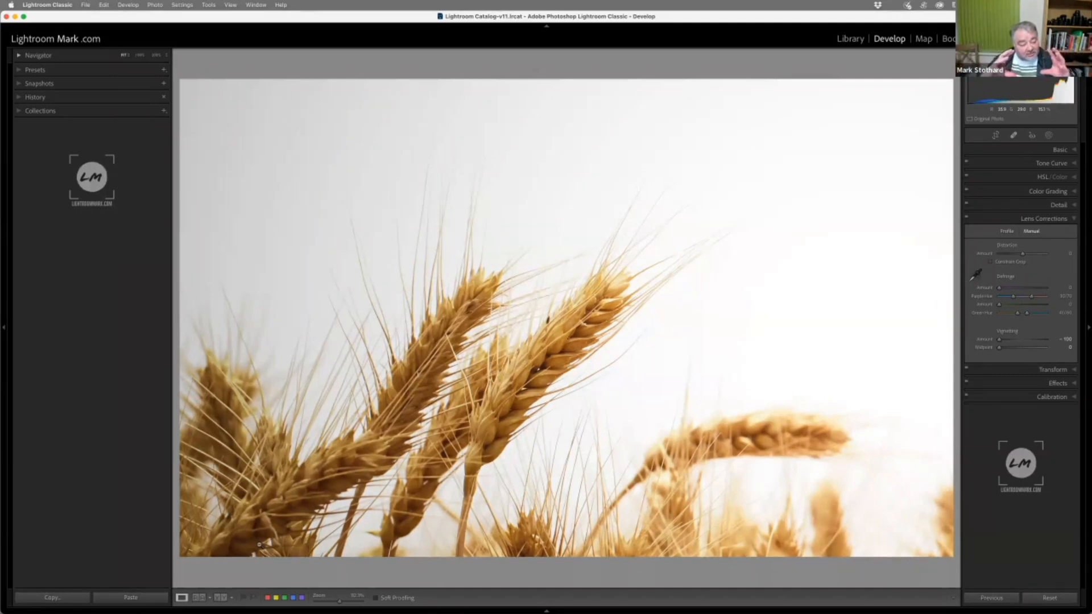
Undo the recent vignette and crop edits back to the uncropped wheat photo with lens vignetting at -100
key(super+z)
key(super+z)
key(super+z)
key(super+z)
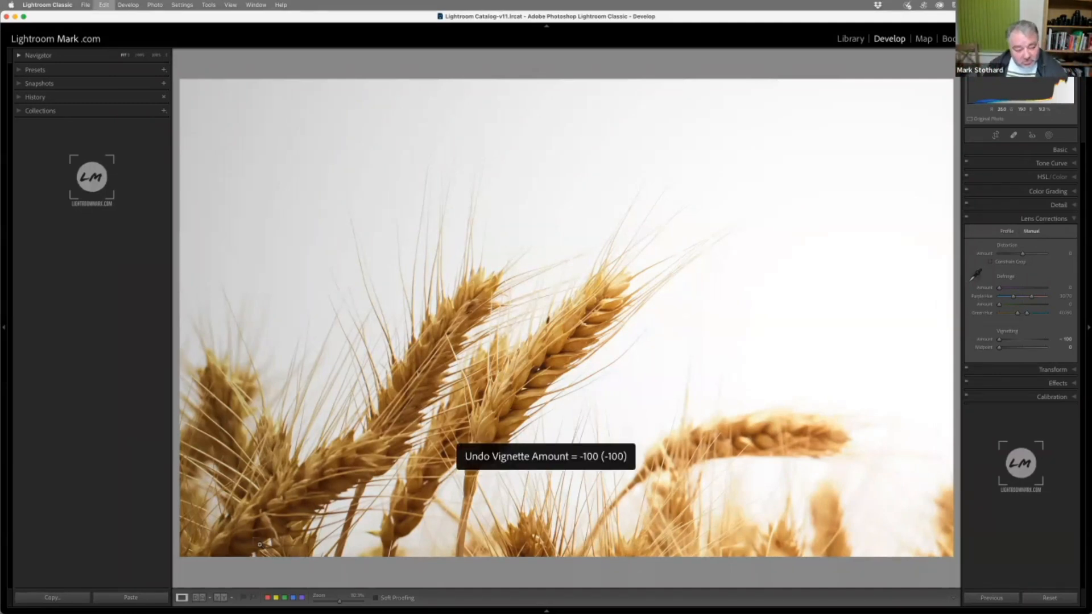
key(super+z)
key(super+z)
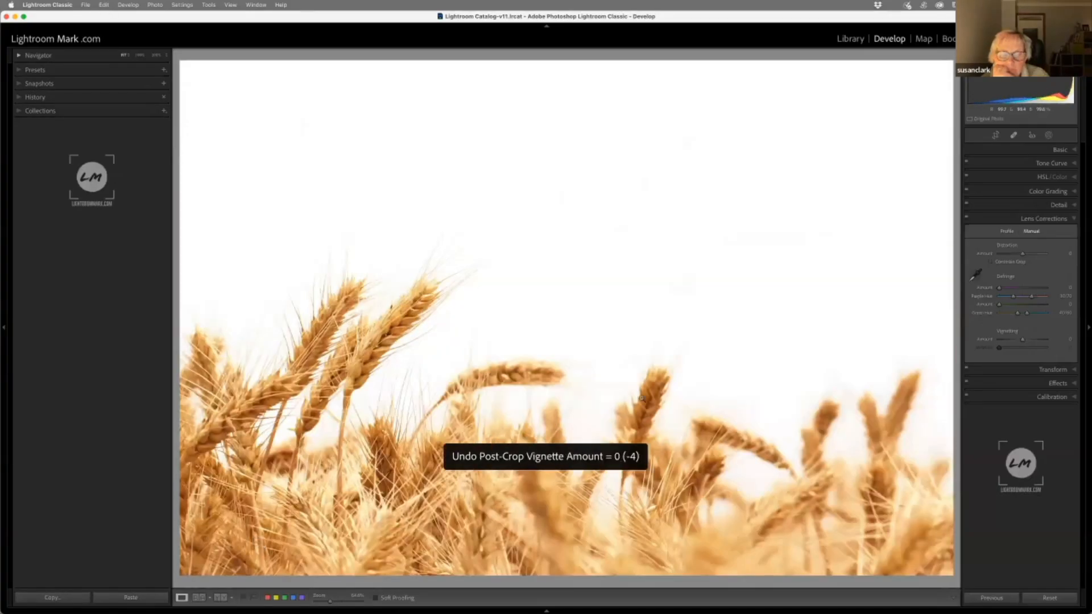
key(super+z)
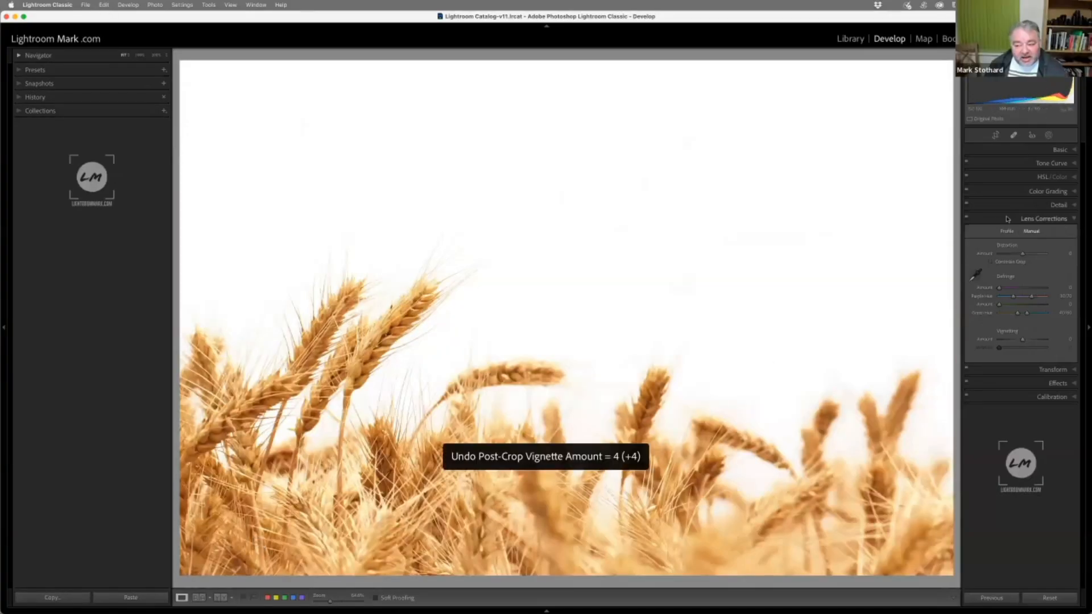
key(super+z)
key(super+z)
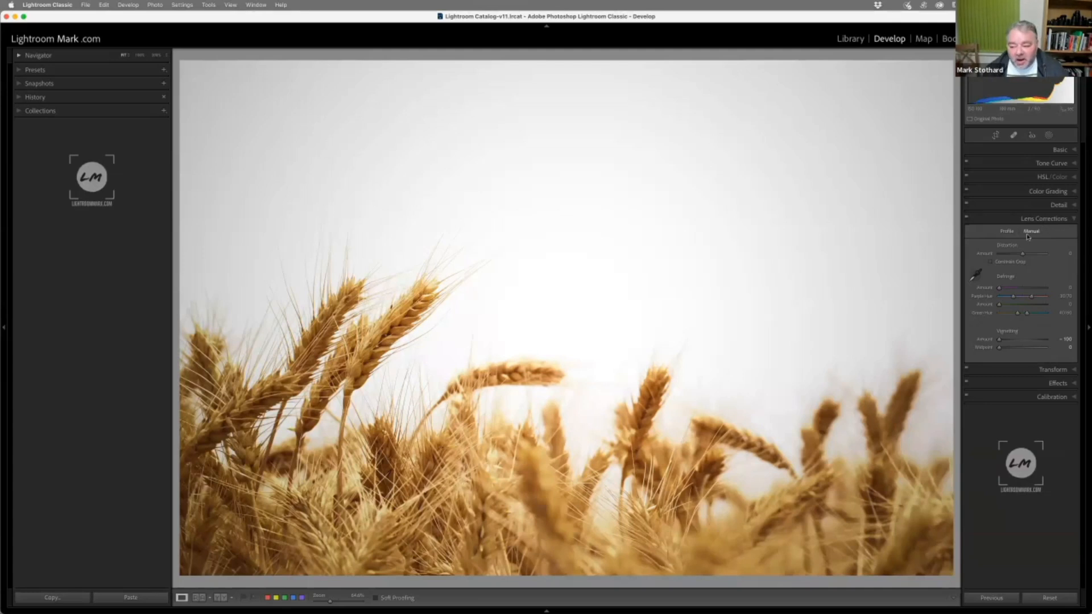
Enable lens profile corrections with chromatic aberration removal on the wheat photo and set the lens profile make to Nikon
click(1008, 232)
click(1007, 251)
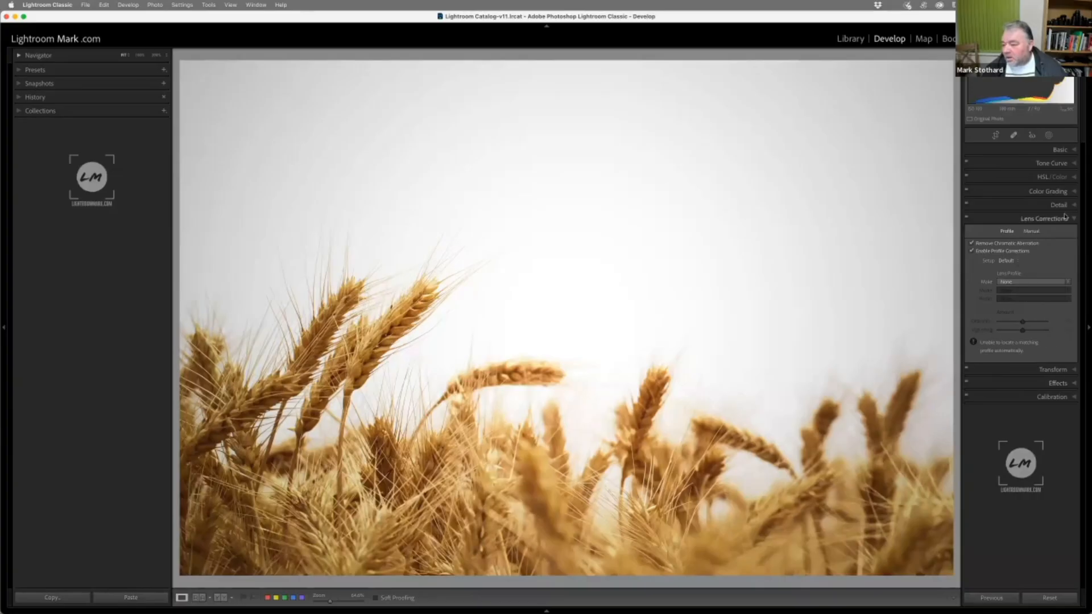
click(1031, 281)
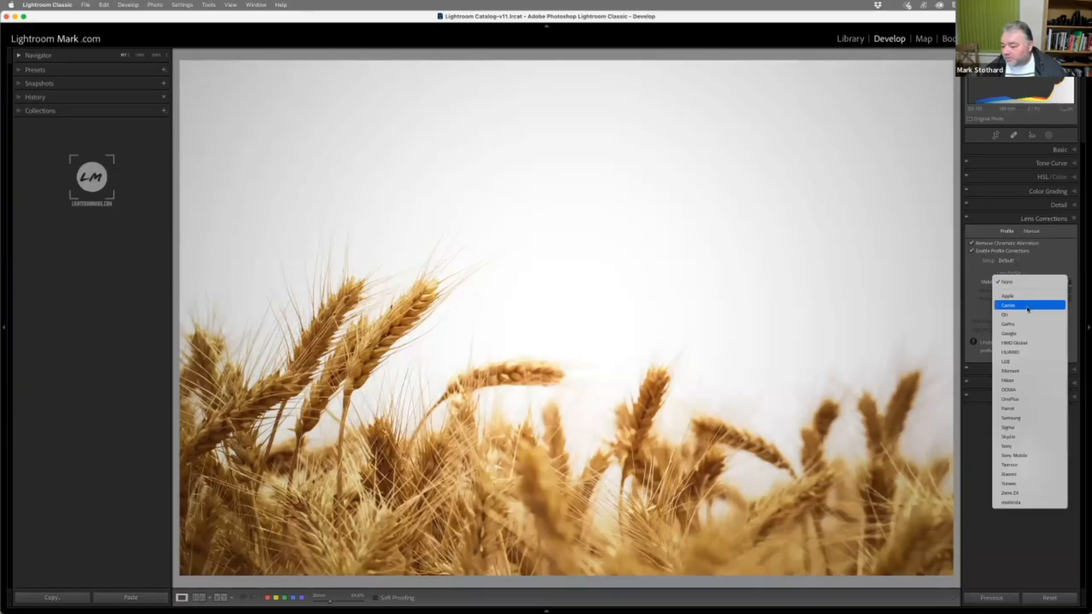
click(1013, 381)
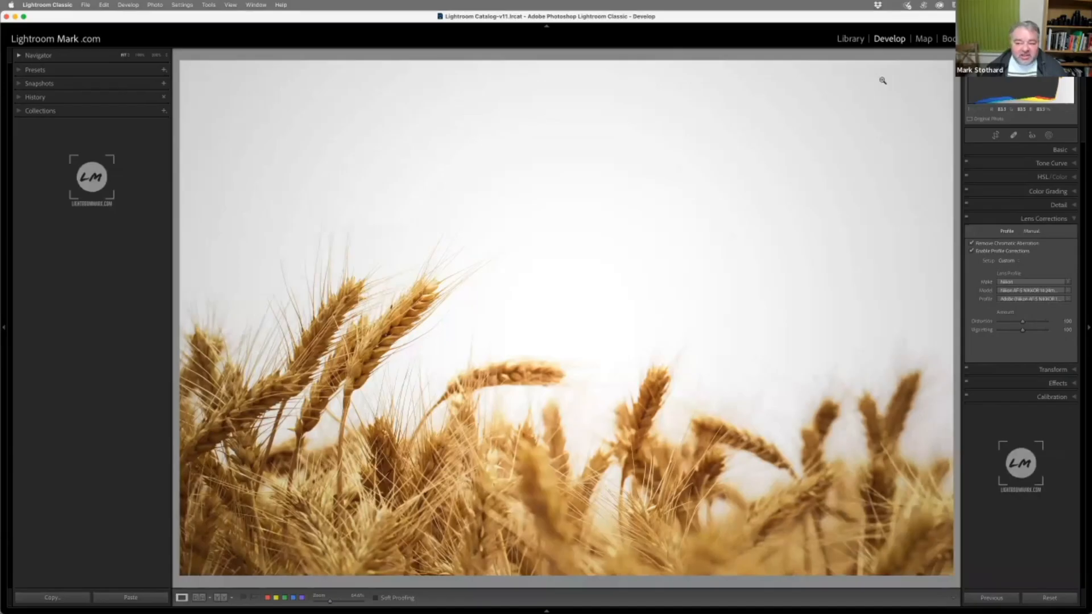
Try a slightly weaker manual lens vignetting amount on the wheat photo, and reset it to 0
click(1031, 231)
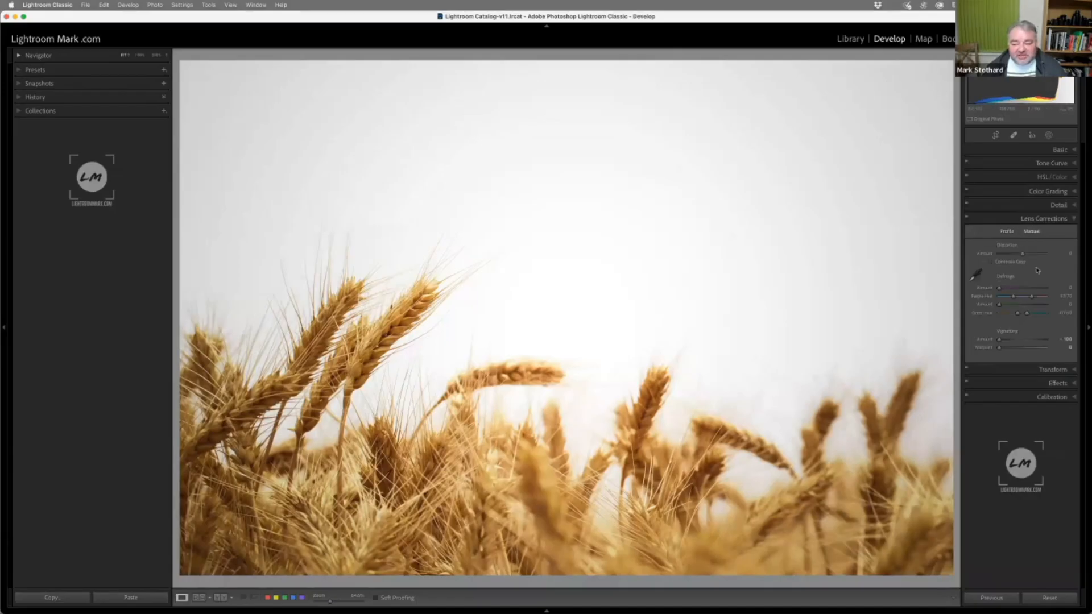
mouse_move(1007, 342)
mouse_down()
mouse_move(1020, 342)
mouse_move(1004, 344)
mouse_up()
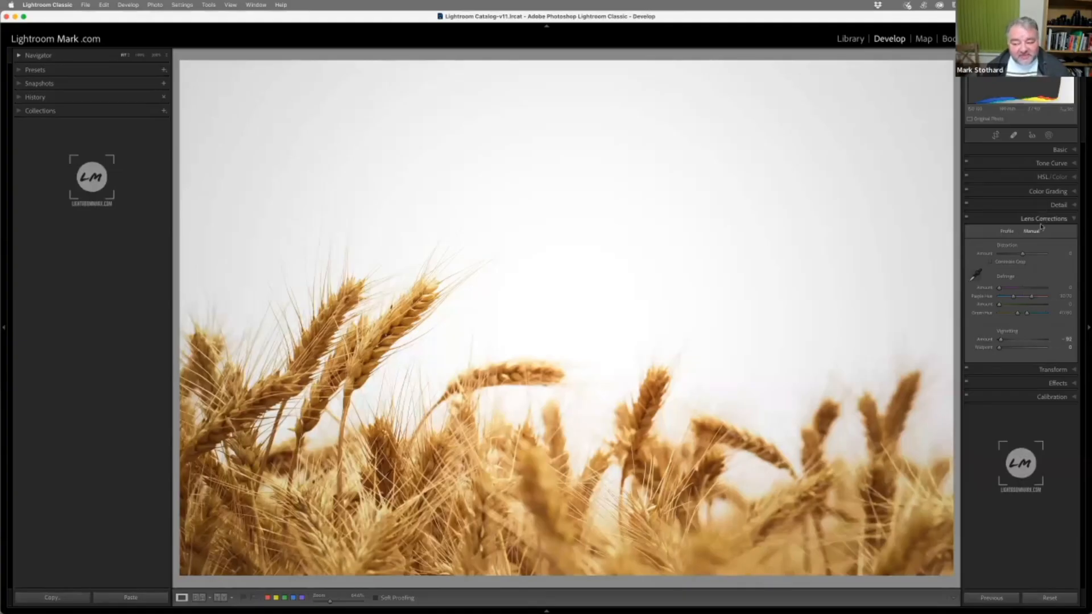
double_click(987, 342)
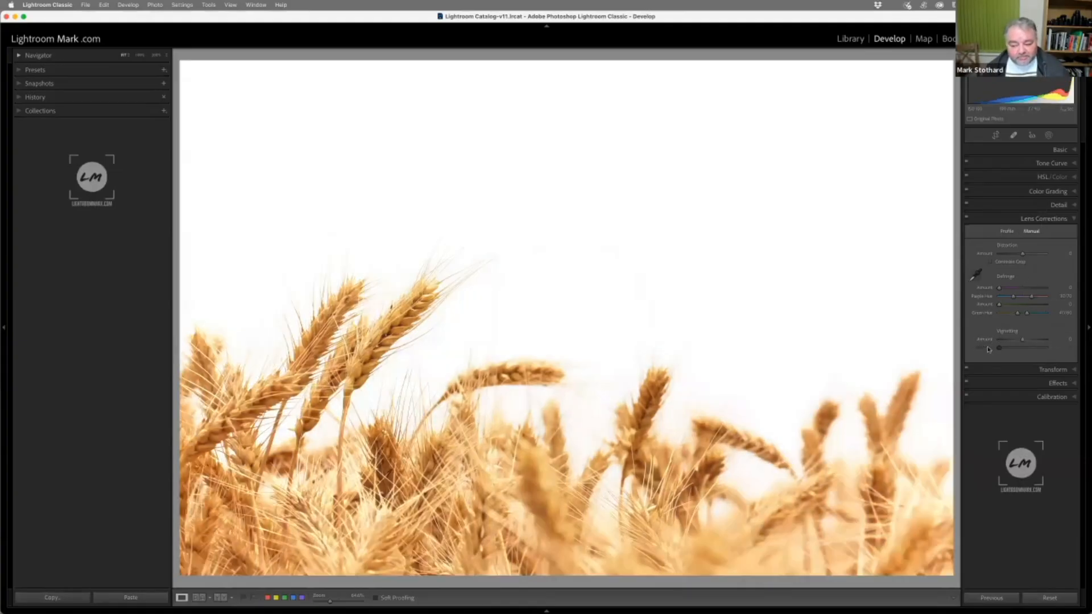
Expand the Effects settings and open the photo of the woman sitting by the sea in Develop
click(1033, 220)
click(1055, 246)
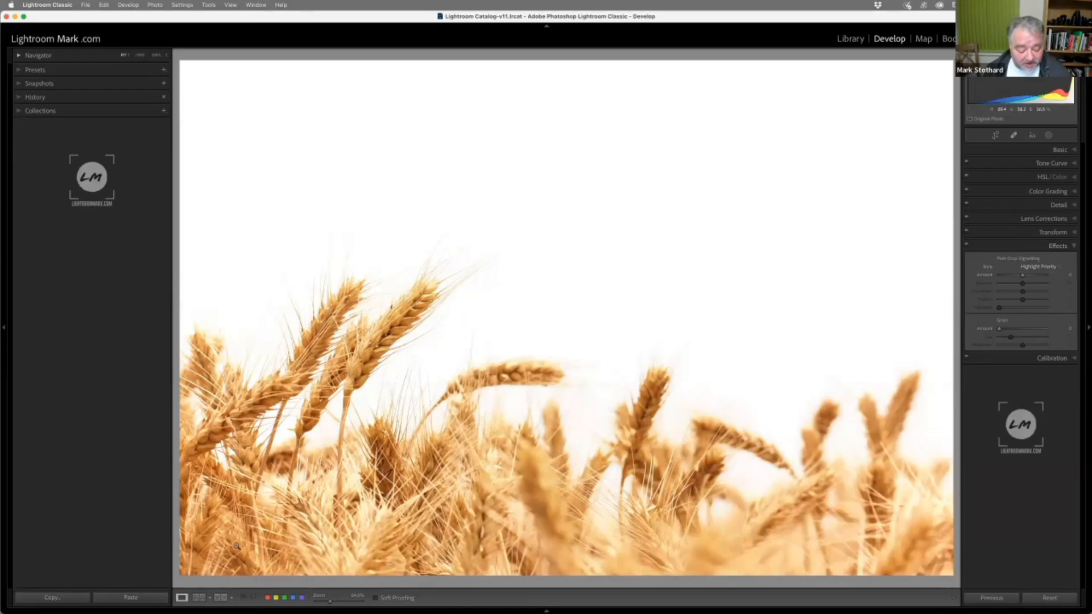
key(g)
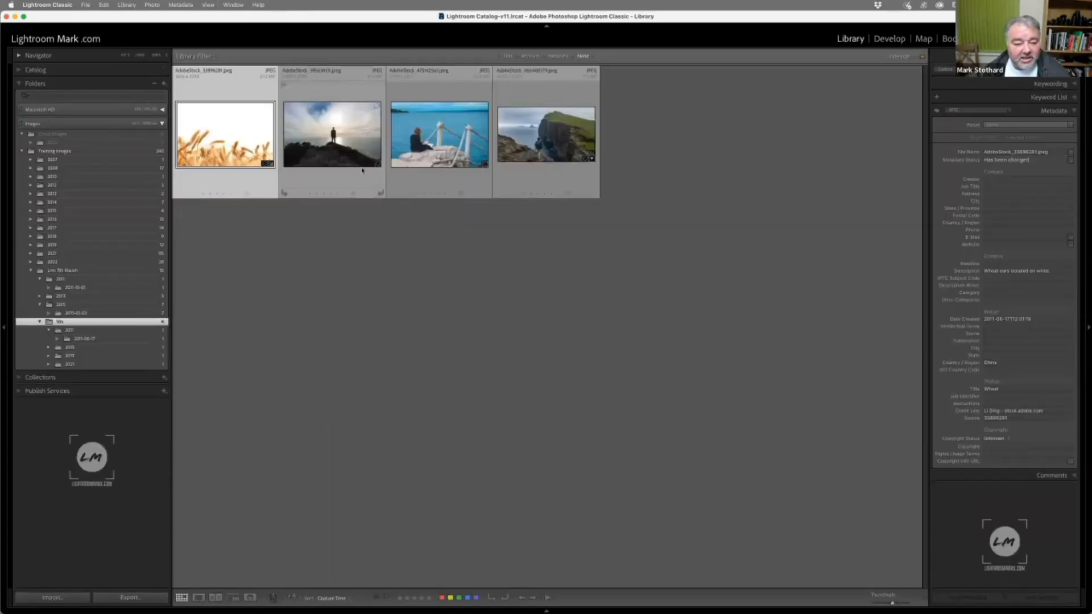
double_click(433, 152)
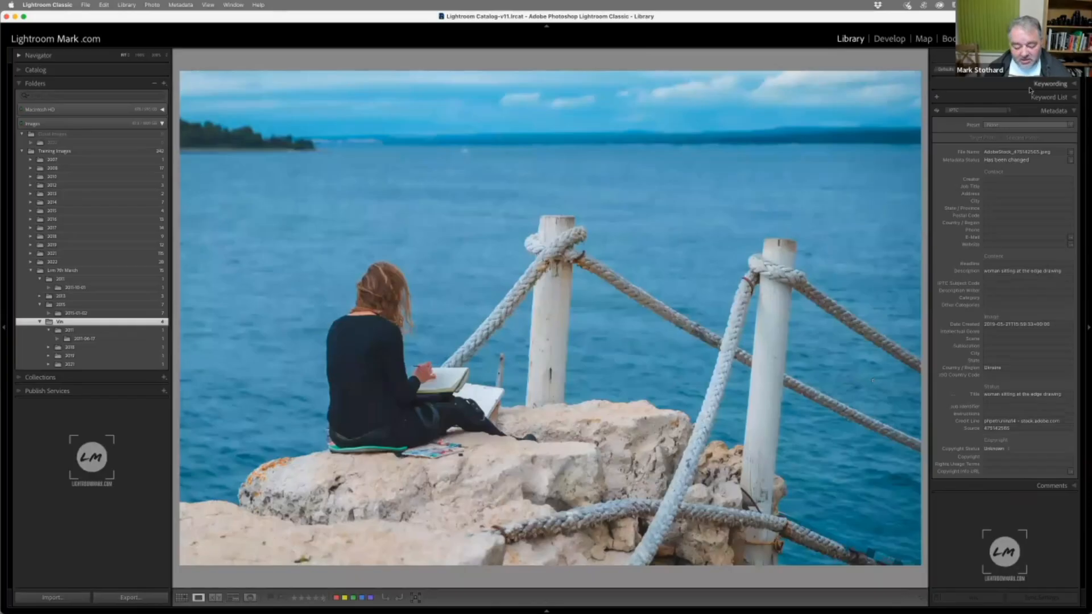
key(d)
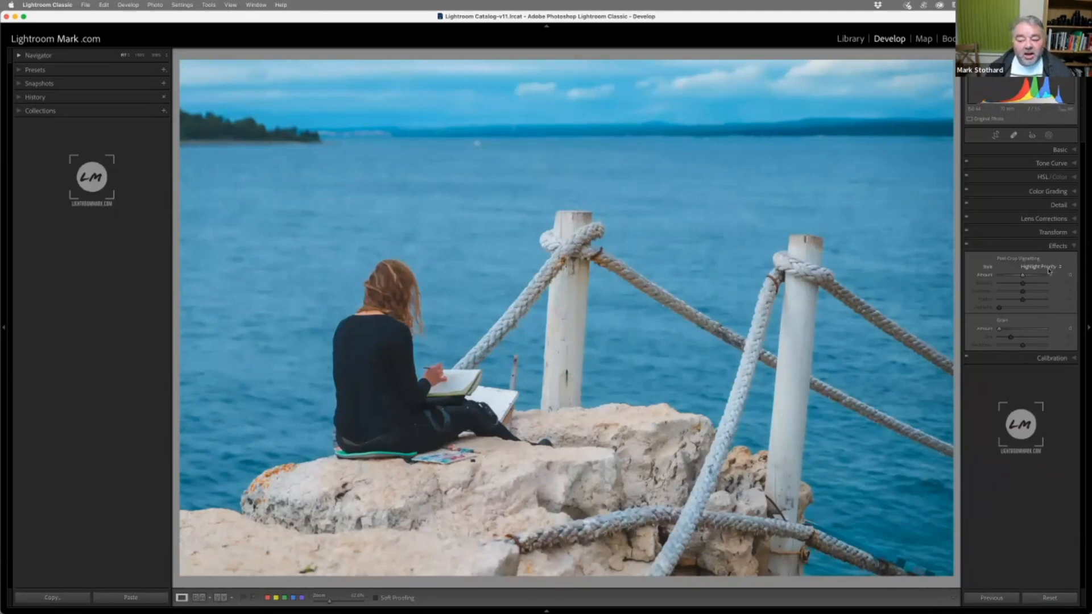
With the Highlight Priority style, try a positive Post-Crop Vignetting amount for white edges and reset it to 0
click(1050, 268)
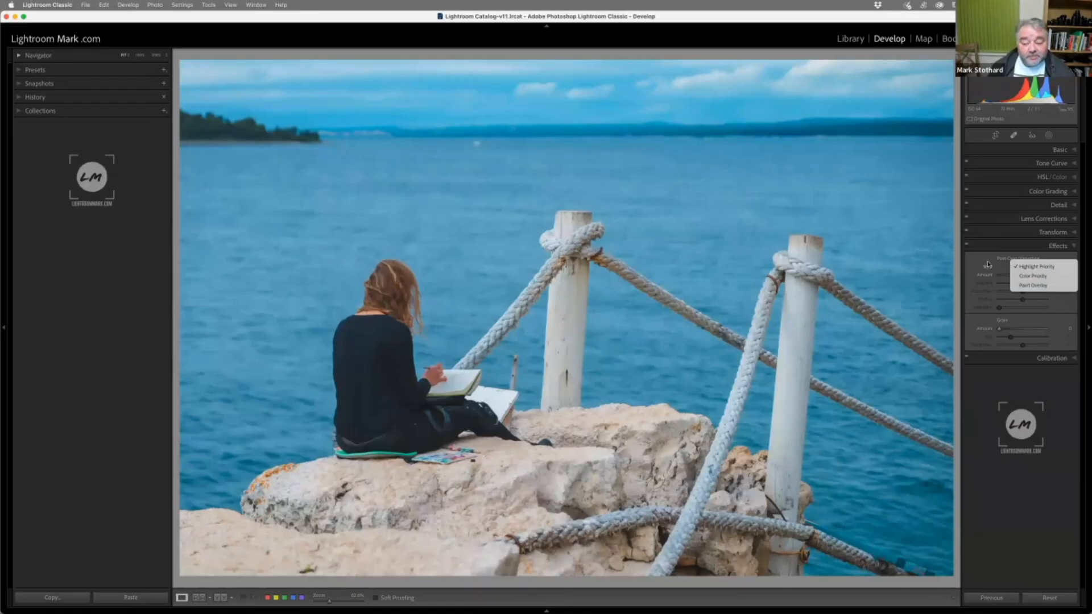
click(1042, 267)
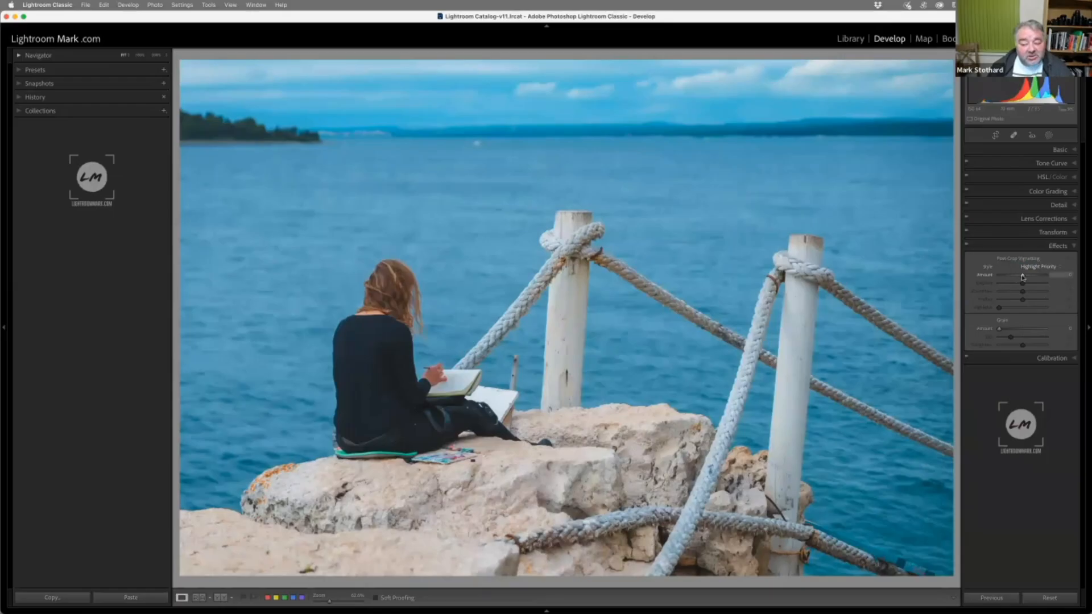
mouse_move(1023, 276)
mouse_down()
mouse_move(1011, 279)
mouse_move(1038, 277)
mouse_up()
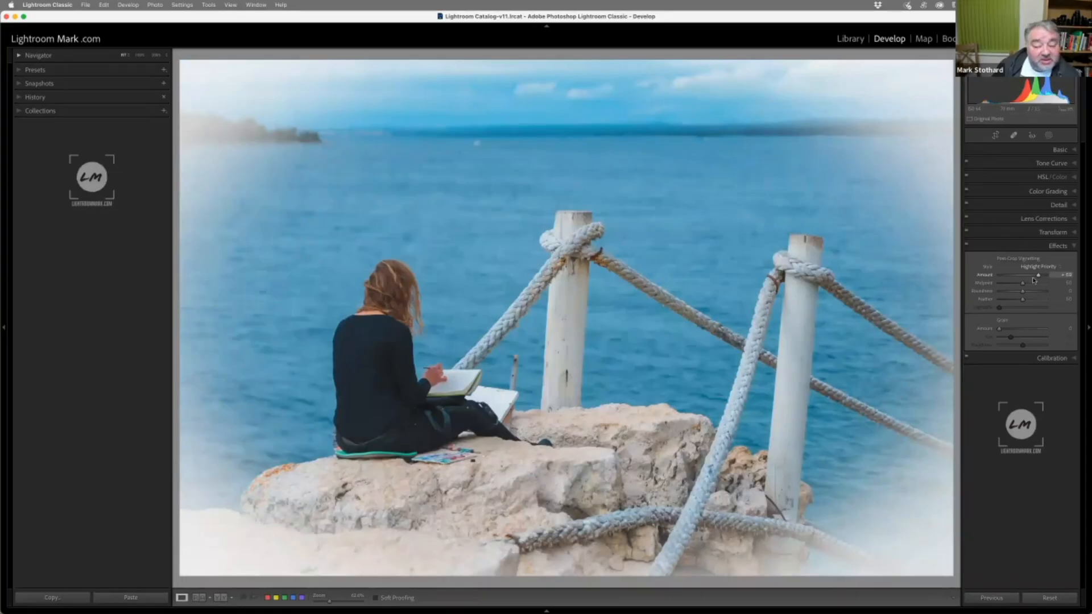
double_click(985, 276)
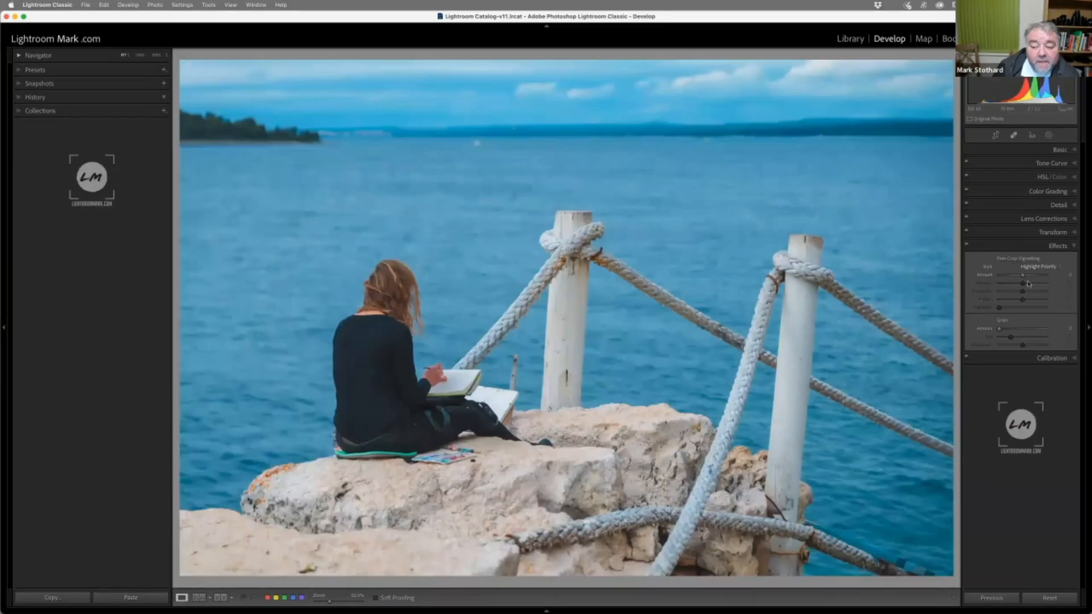
Try strongly negative and +100 roundness on a -100 post-crop vignette with midpoint 0, and reset the roundness to 0
mouse_move(1022, 276)
mouse_down()
mouse_move(998, 276)
mouse_move(1016, 287)
mouse_move(994, 290)
mouse_move(1027, 288)
mouse_move(990, 291)
mouse_move(1038, 289)
mouse_move(1016, 290)
mouse_up()
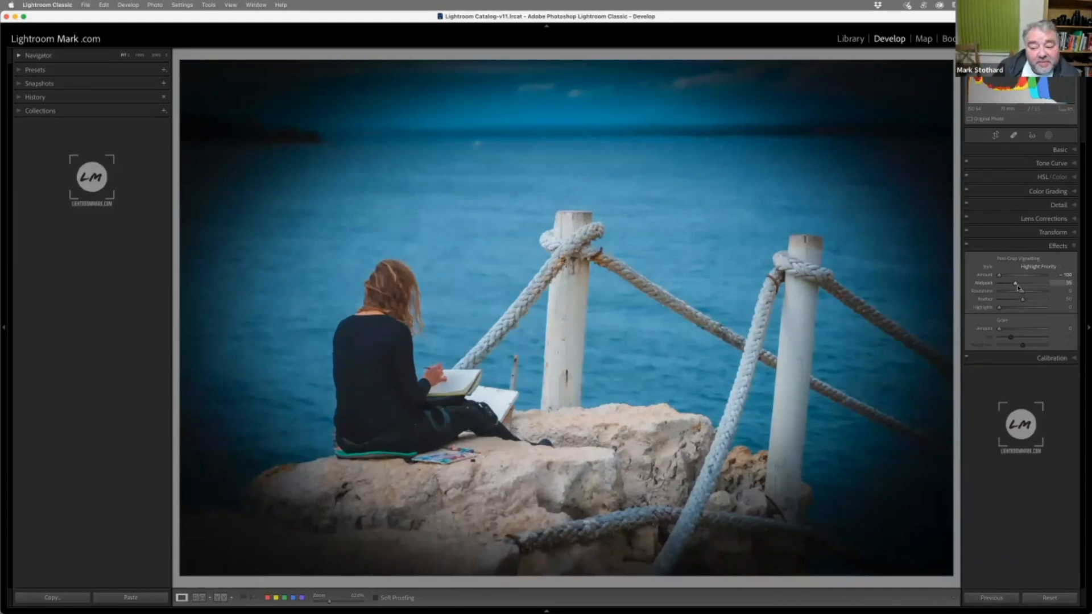
mouse_move(1015, 285)
mouse_down()
mouse_move(1001, 285)
mouse_move(1026, 285)
mouse_move(997, 285)
mouse_move(1012, 298)
mouse_move(1000, 300)
mouse_move(1053, 297)
mouse_move(985, 307)
mouse_move(1054, 299)
mouse_move(1007, 302)
mouse_move(1021, 303)
mouse_move(1010, 302)
mouse_move(1016, 288)
mouse_up()
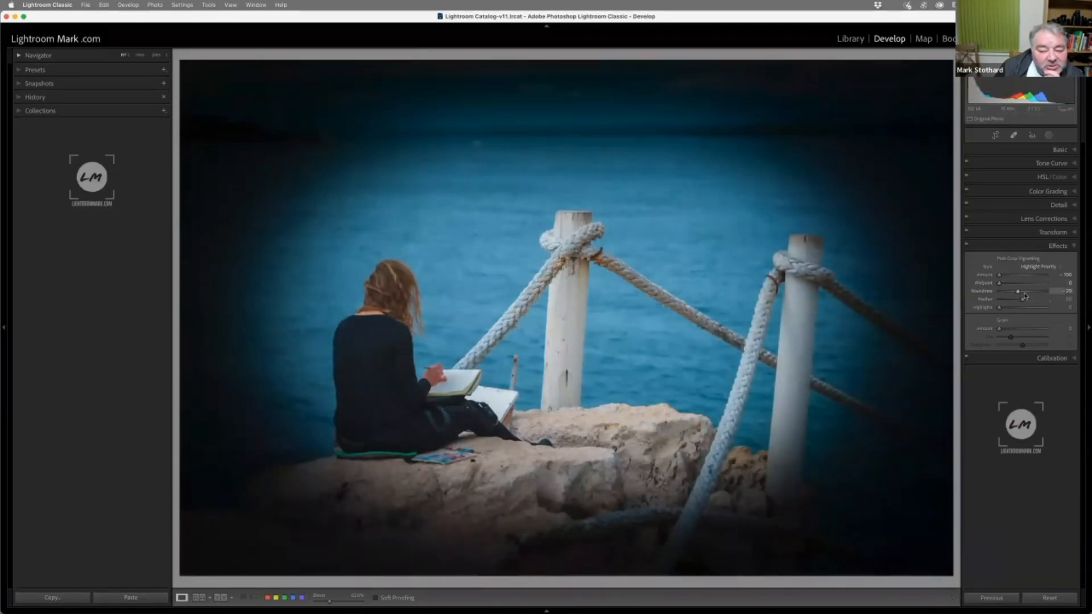
drag(1019, 294, 1006, 296)
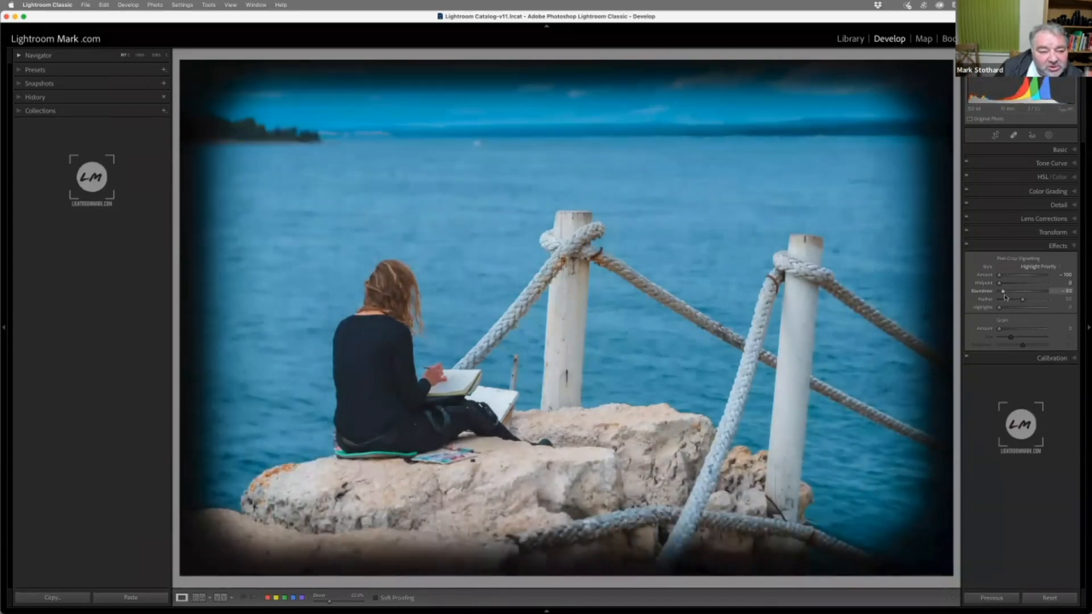
drag(1006, 297, 1057, 295)
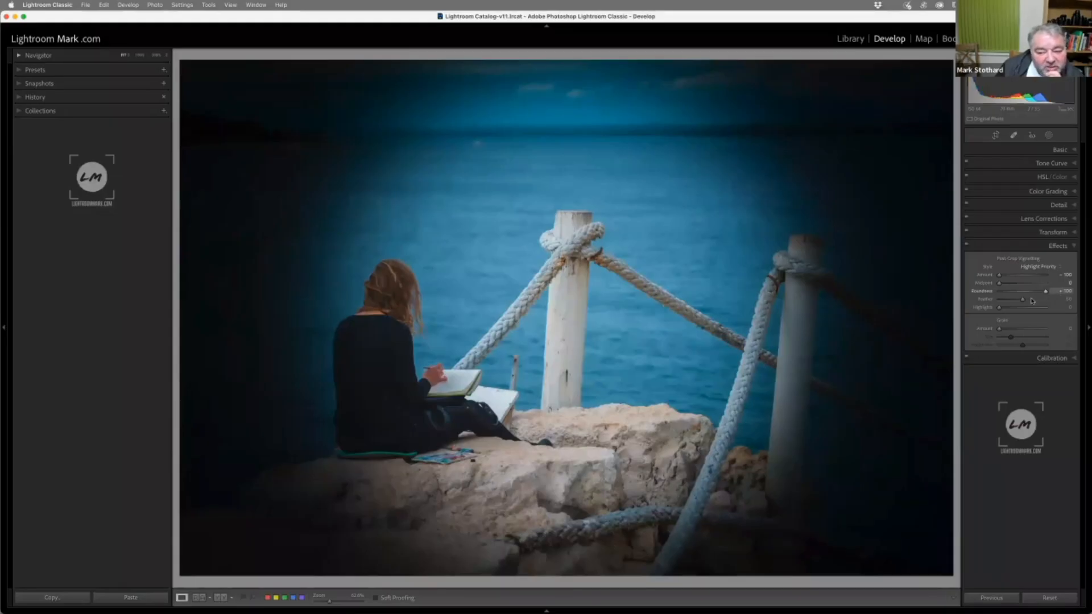
drag(1050, 298, 1017, 302)
double_click(986, 292)
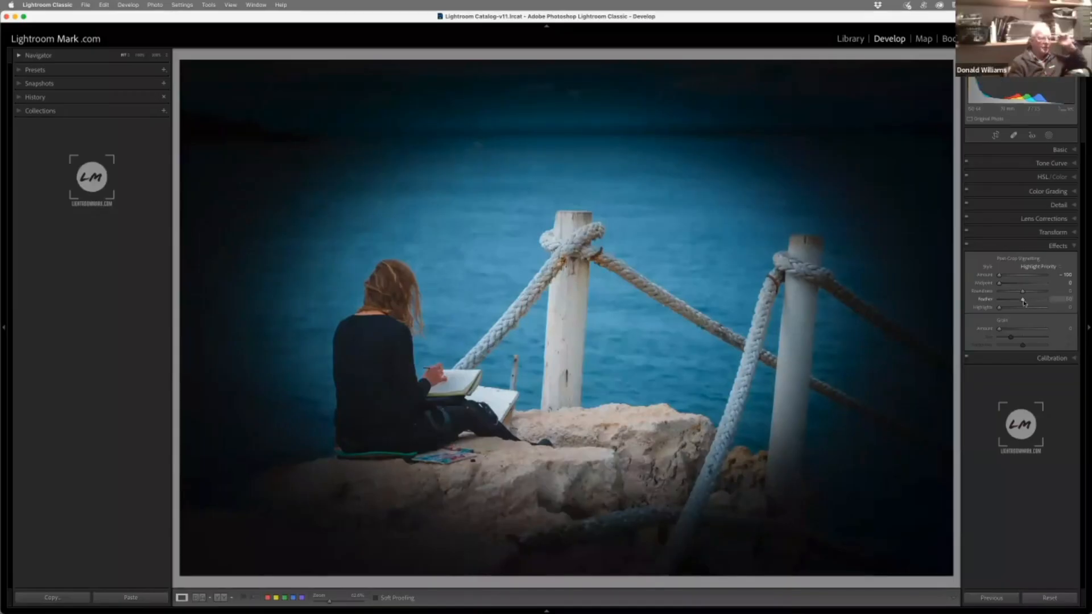
Try vignette feather at 0 and 100 with a raised midpoint, and reset the feather, midpoint and amount to their defaults
drag(1024, 301, 991, 304)
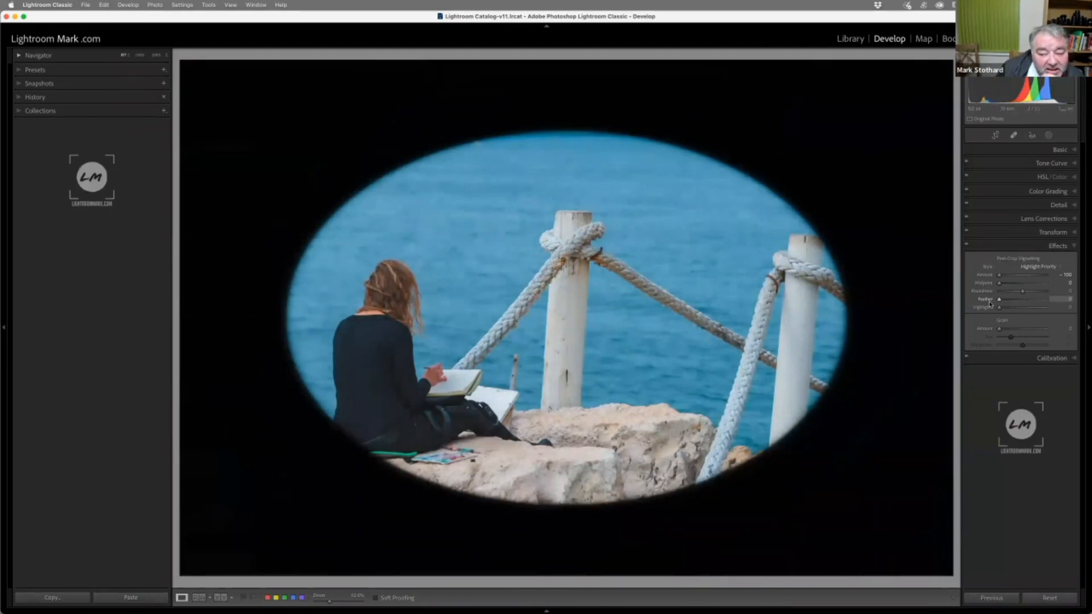
drag(990, 304, 1087, 299)
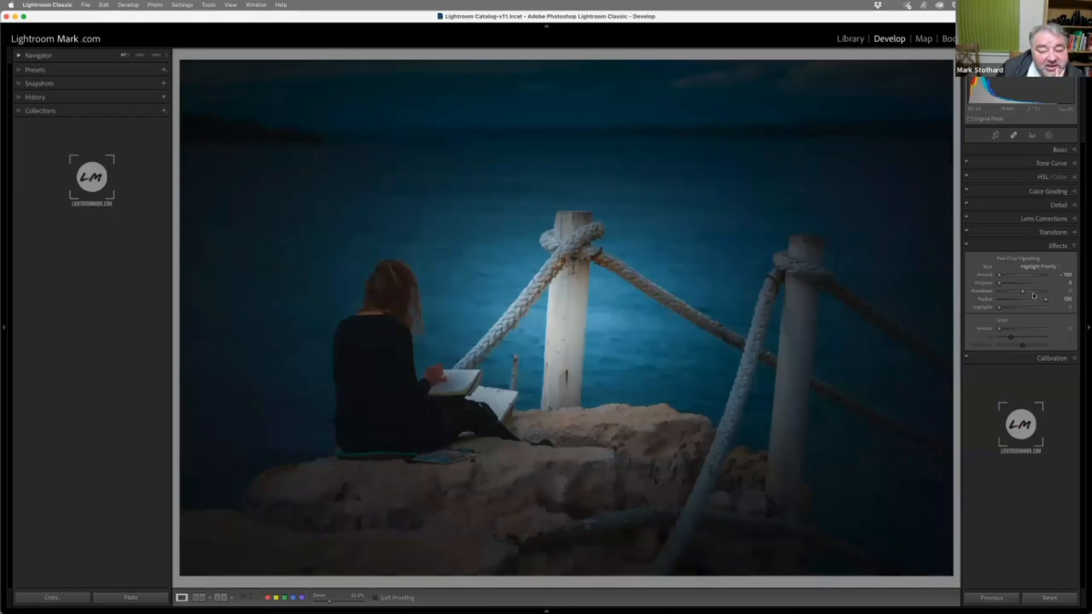
drag(997, 283, 1011, 284)
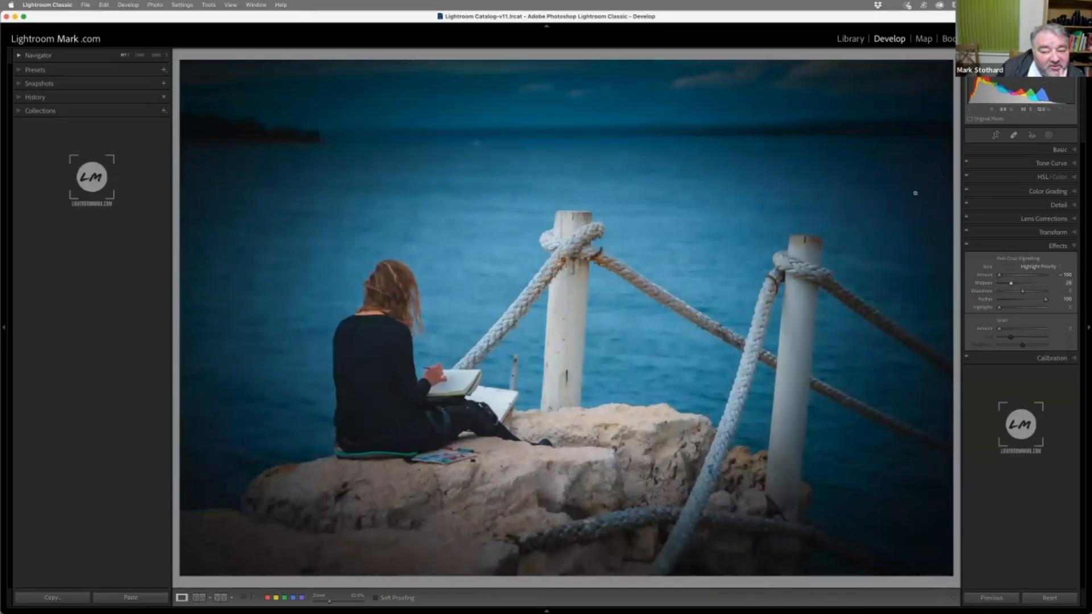
double_click(987, 283)
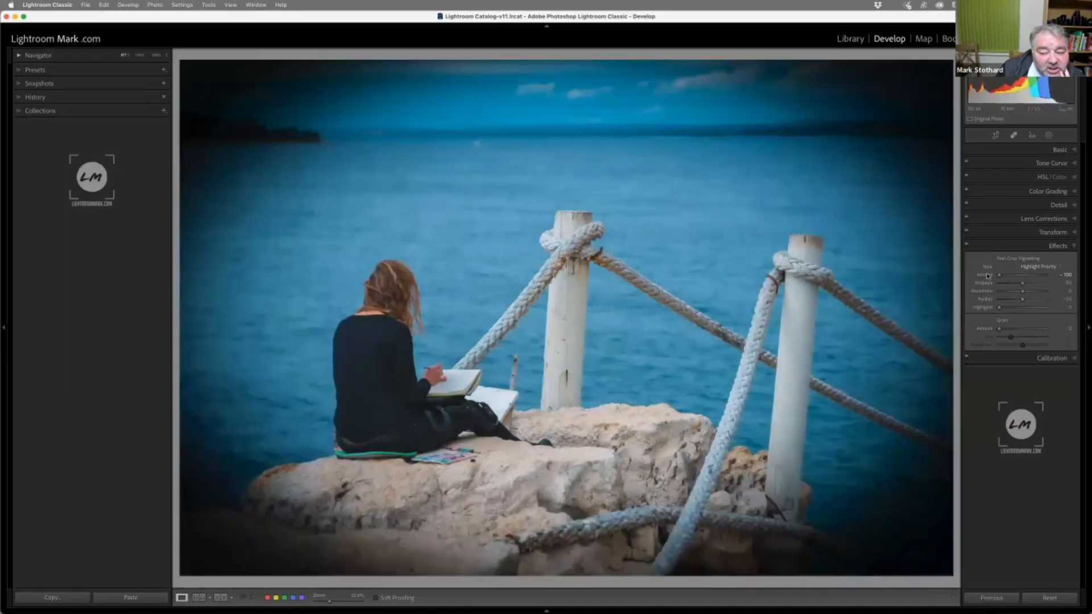
double_click(988, 276)
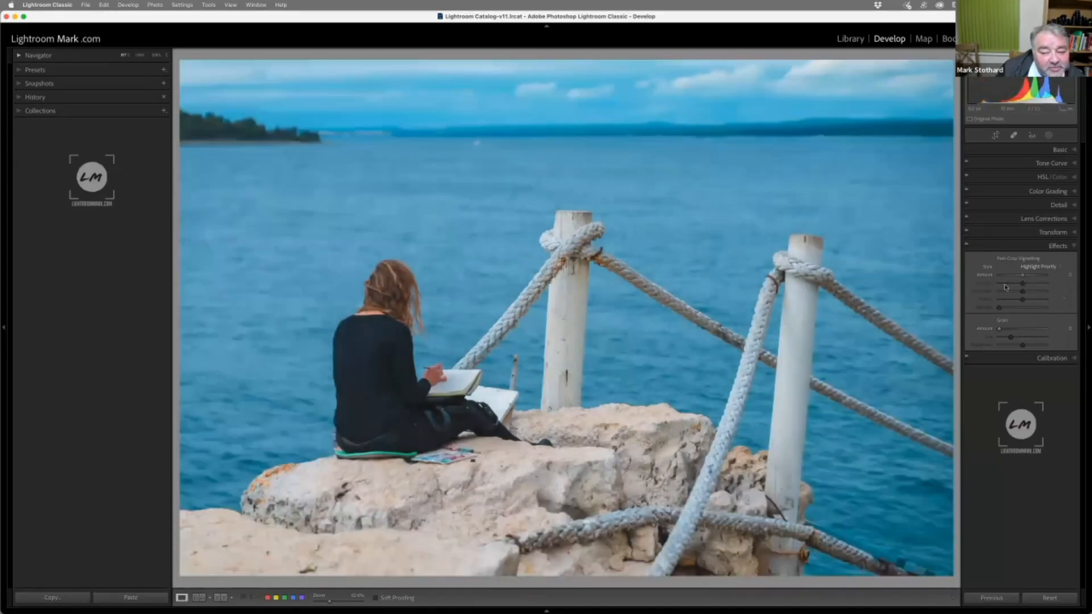
Set the woman photo's Post-Crop Vignetting amount to about -41 with highlights at about 43
drag(1023, 276, 987, 310)
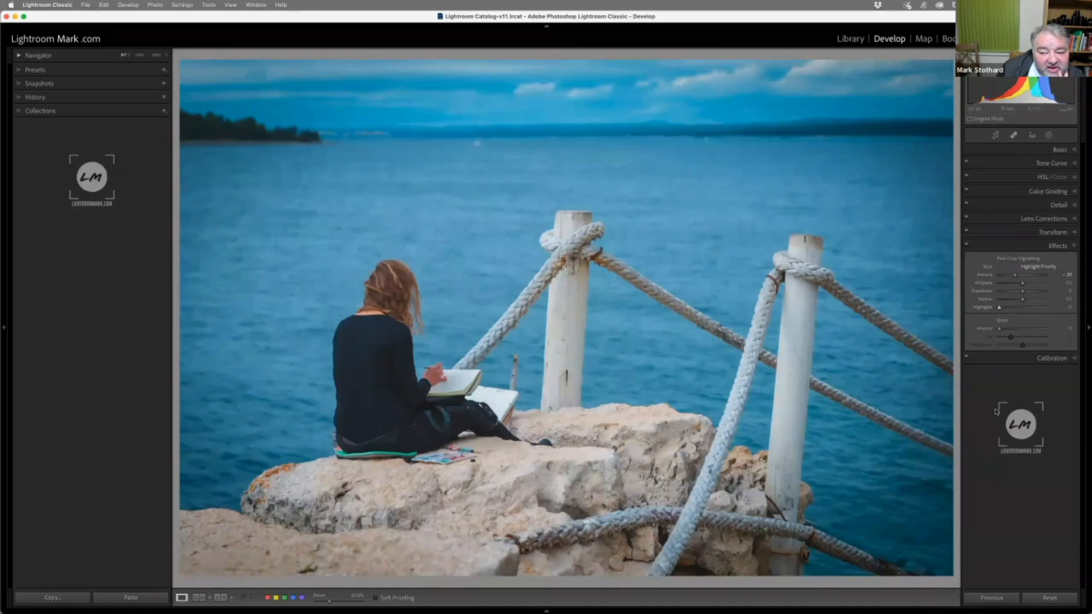
drag(1014, 277, 1020, 310)
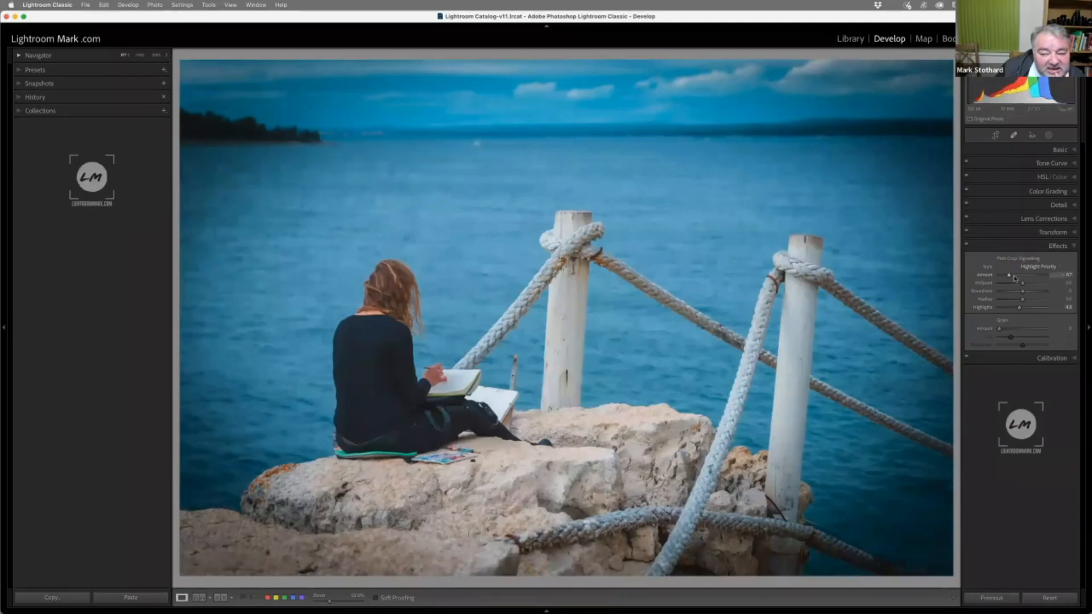
click(1015, 277)
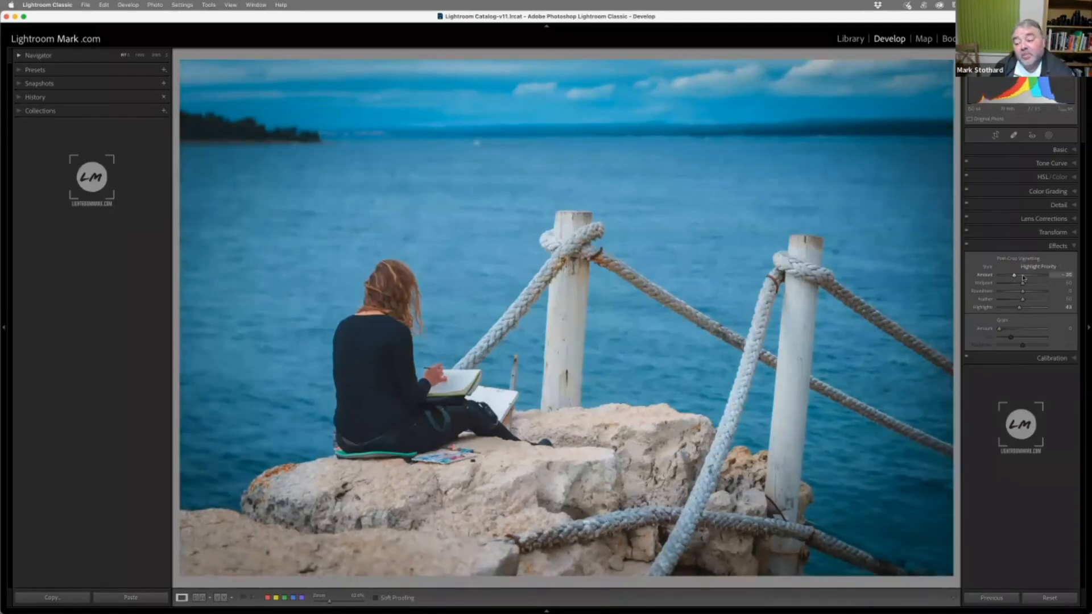
drag(1014, 277, 1013, 277)
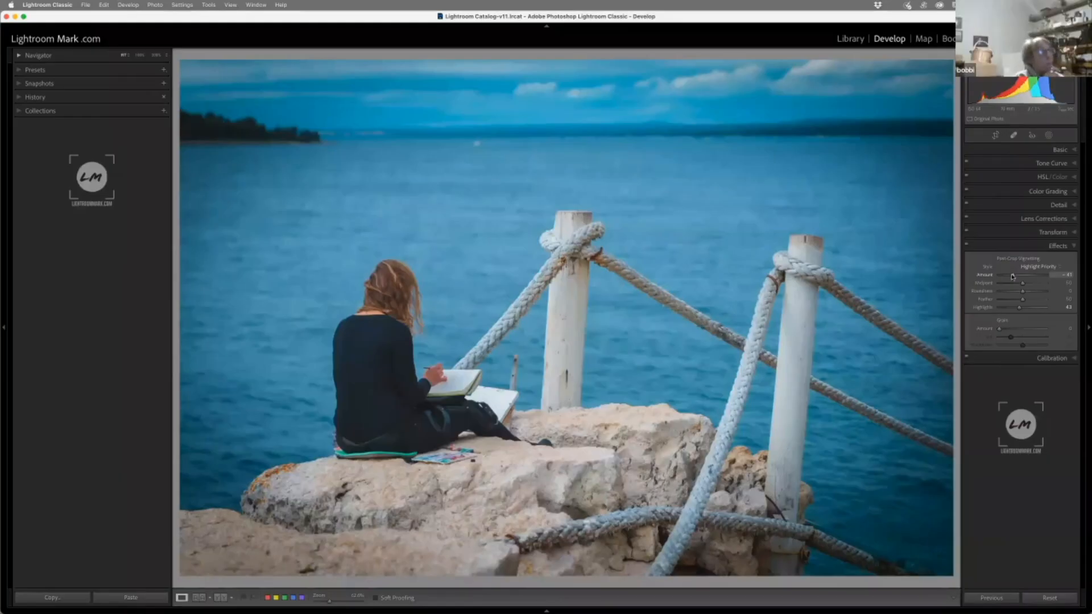
Return to the Library grid and open the photo of the man silhouetted on the cliff in Develop
key(g)
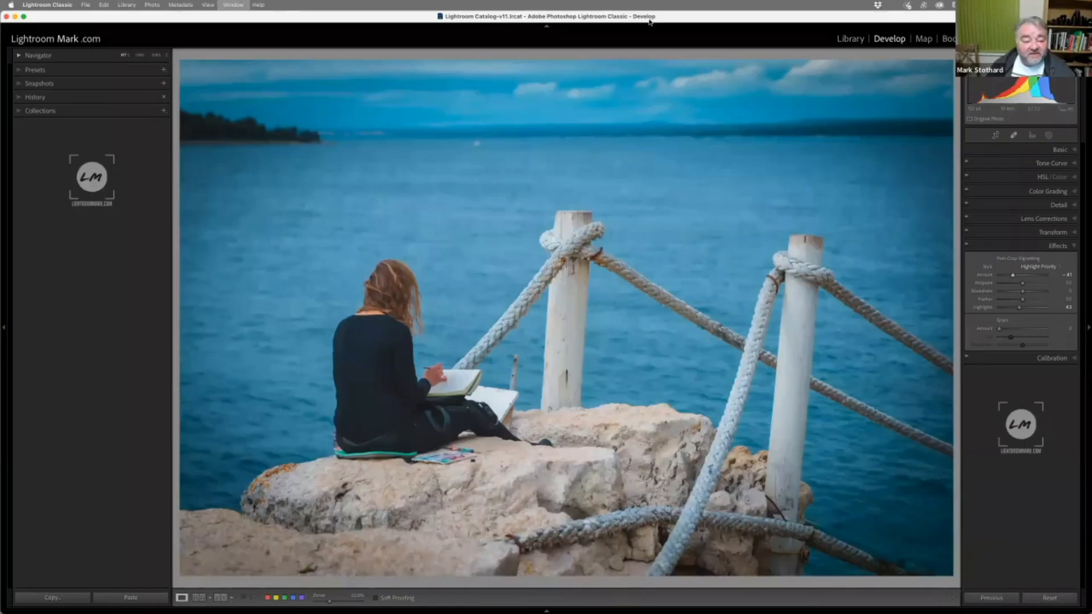
double_click(299, 144)
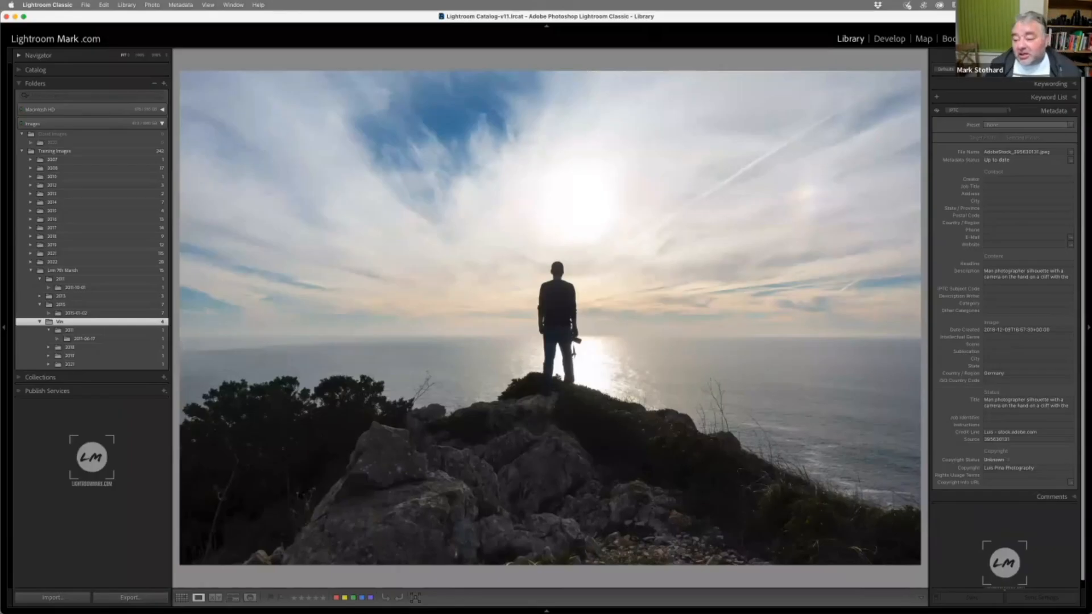
key(d)
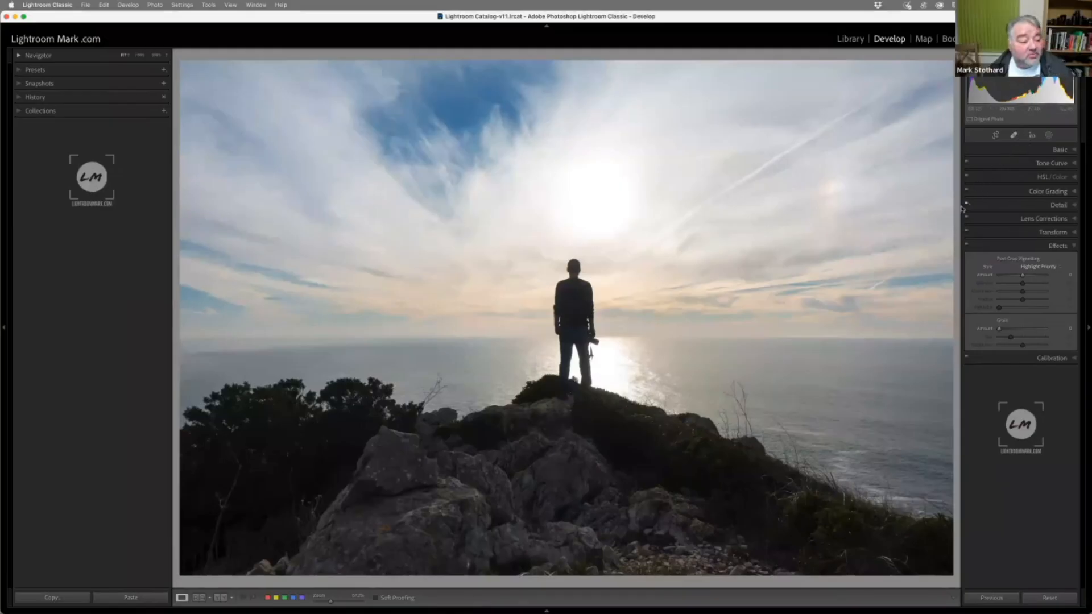
Create a radial gradient mask over the cliff photo as a wide horizontal ellipse and move its centre onto the silhouetted man
click(1050, 136)
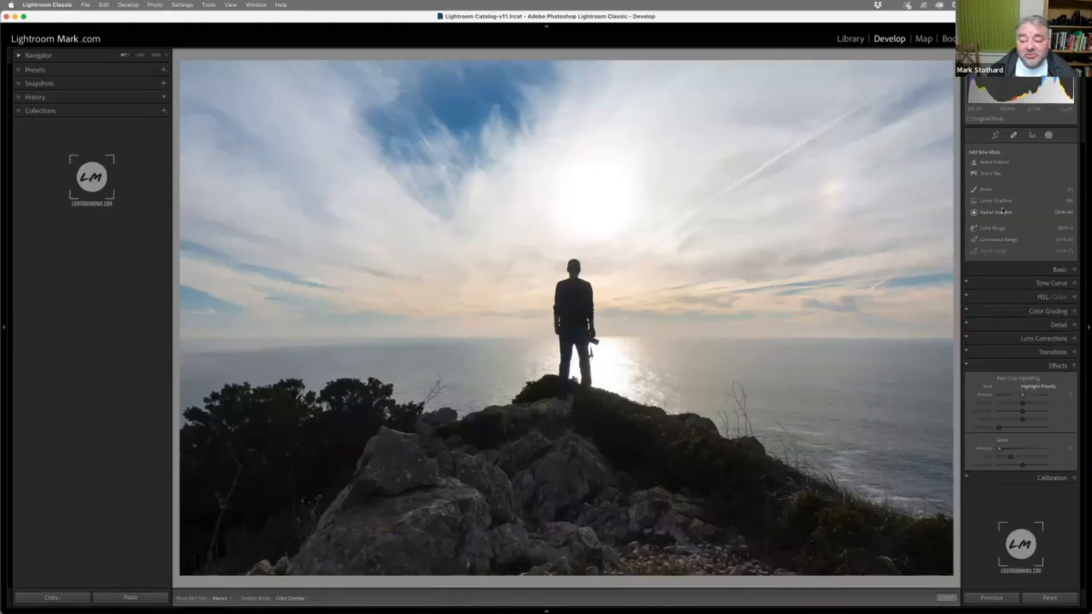
click(1002, 212)
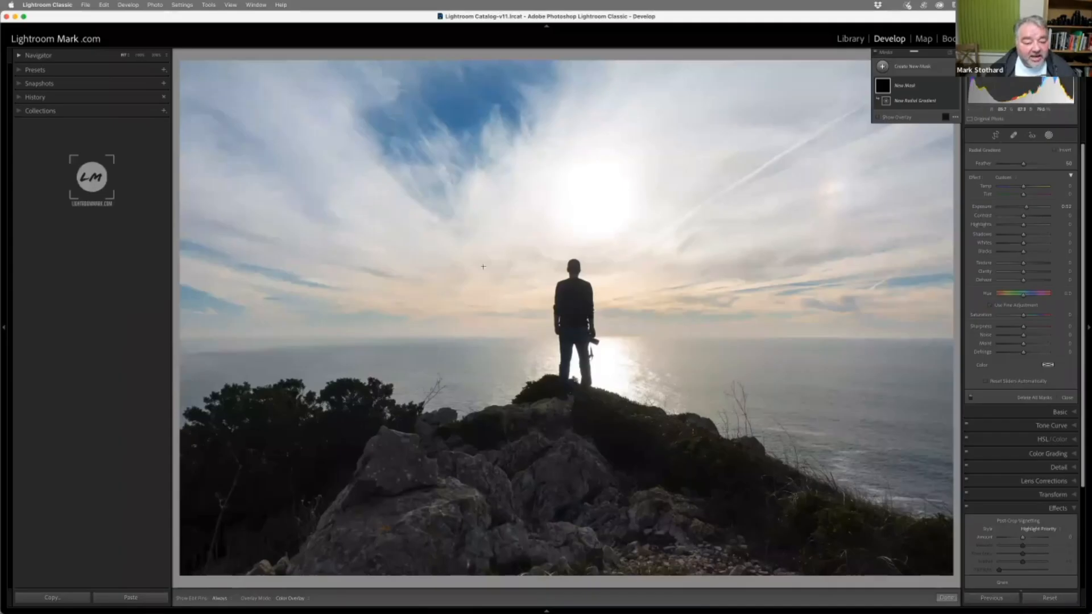
drag(477, 262, 818, 419)
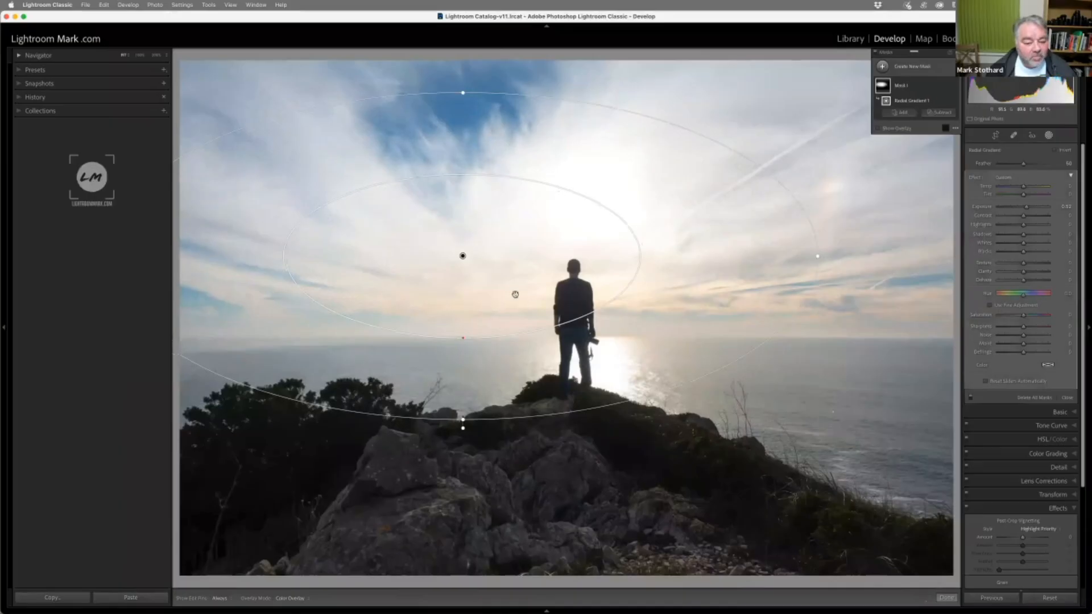
drag(461, 254, 562, 290)
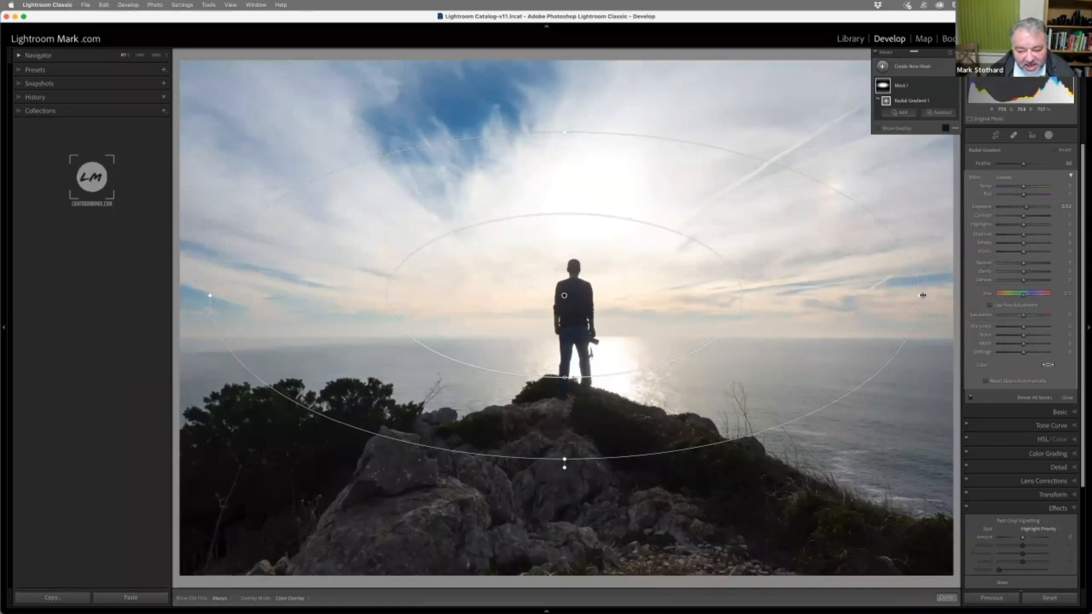
Tilt the radial gradient slightly clockwise, widen it past both side edges of the photo, and recentre it on the man
drag(923, 295, 911, 357)
drag(562, 297, 550, 324)
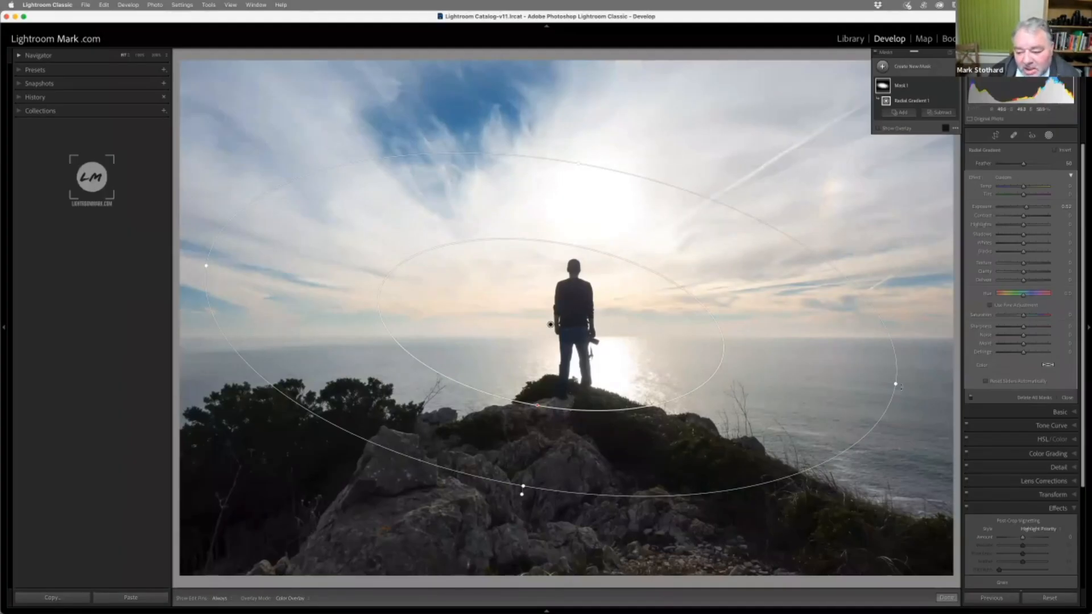
drag(897, 383, 946, 392)
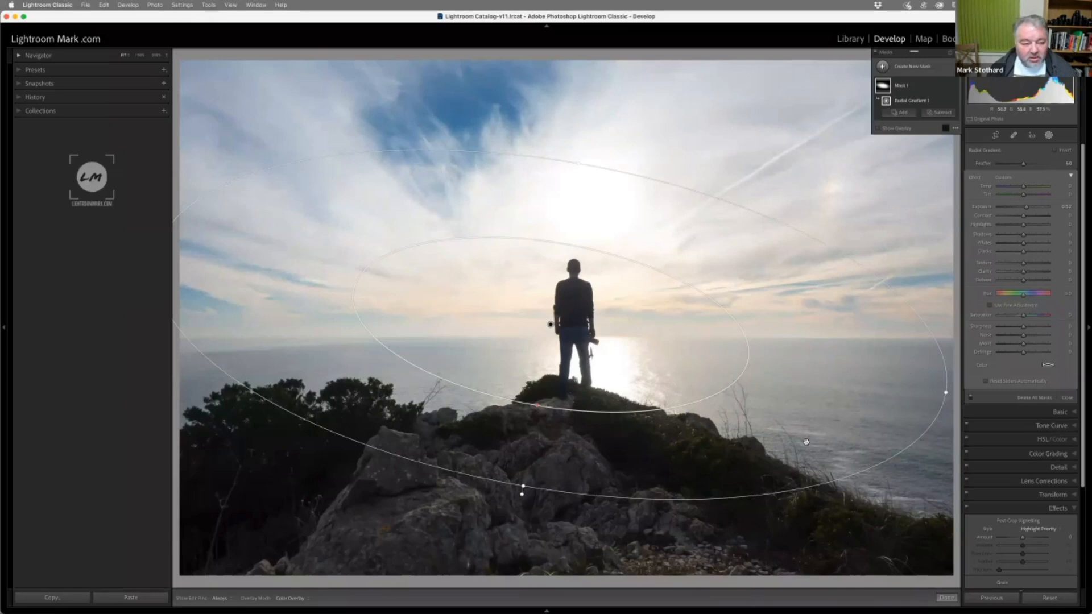
click(2, 329)
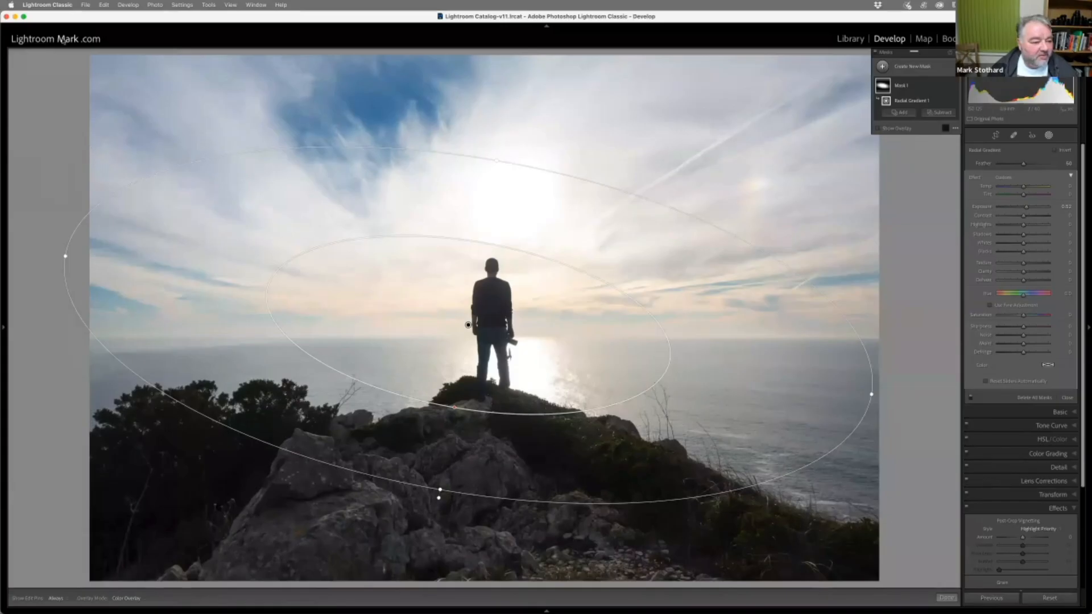
drag(66, 256, 21, 236)
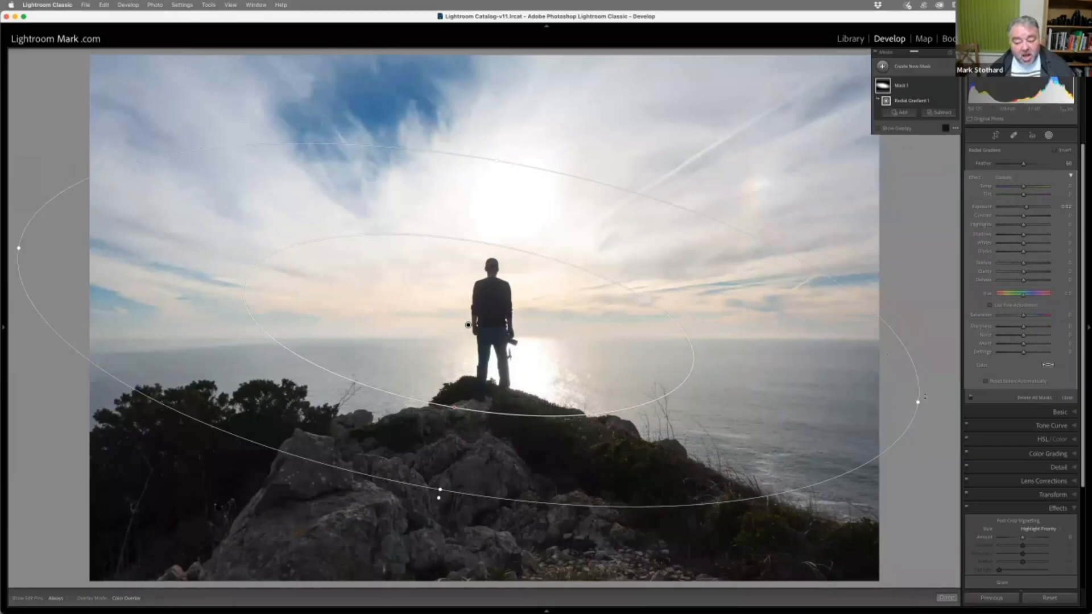
drag(920, 402, 929, 404)
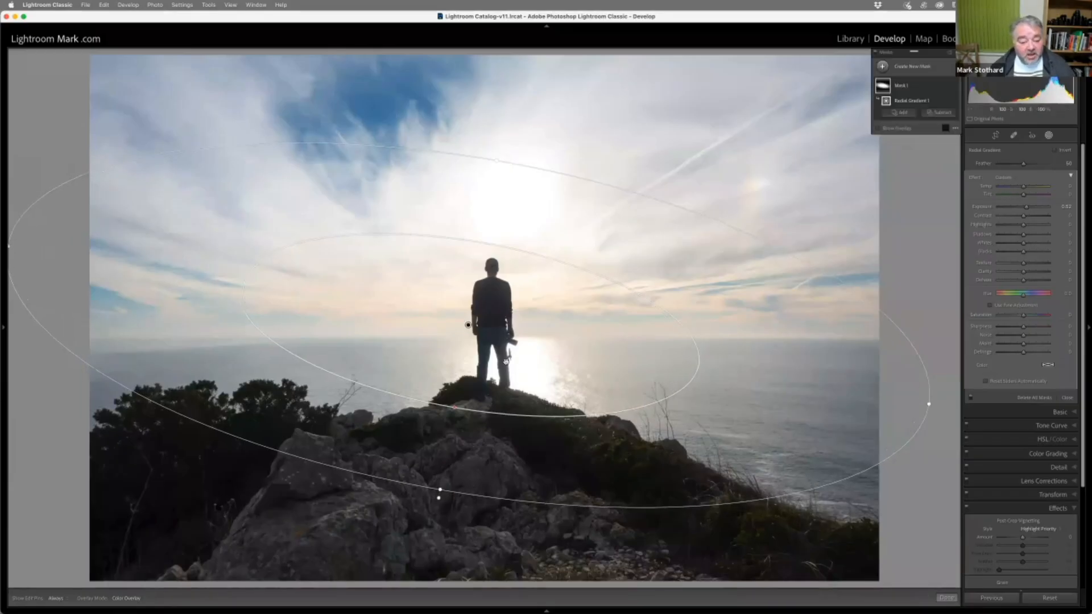
drag(468, 326, 486, 314)
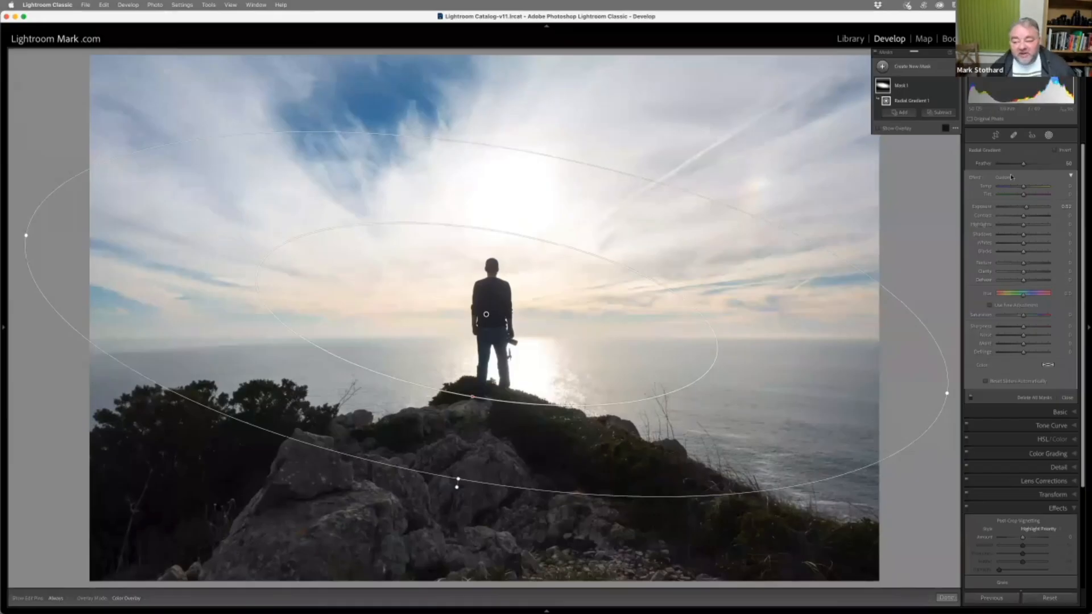
Set the radial gradient's feather to about 54 and exposure to about -1.75, and invert it to darken the surroundings
drag(1024, 164, 1026, 165)
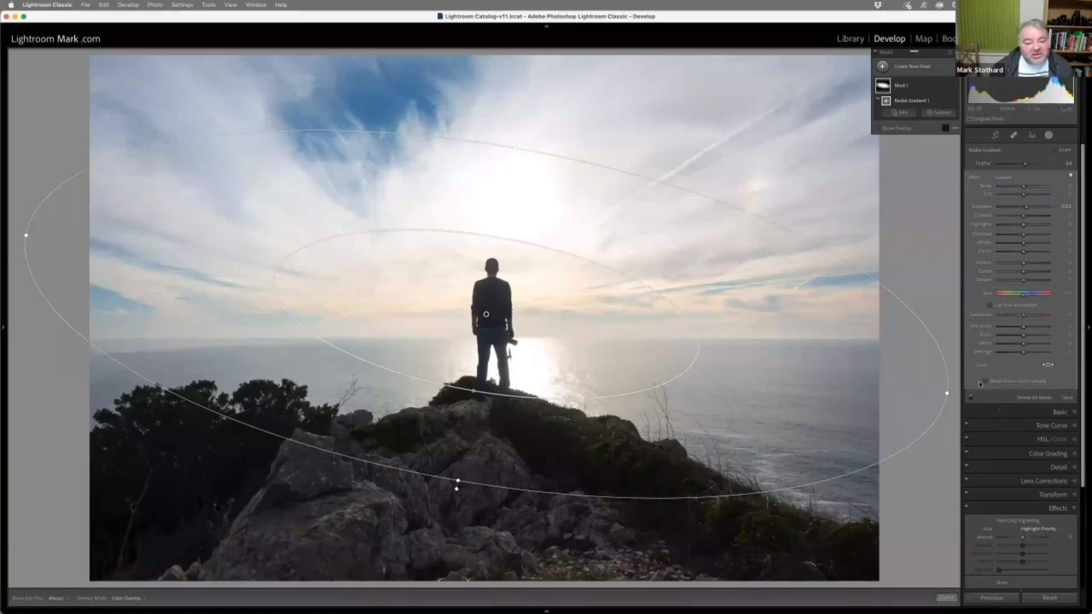
drag(1026, 208, 1016, 211)
drag(1016, 209, 1012, 212)
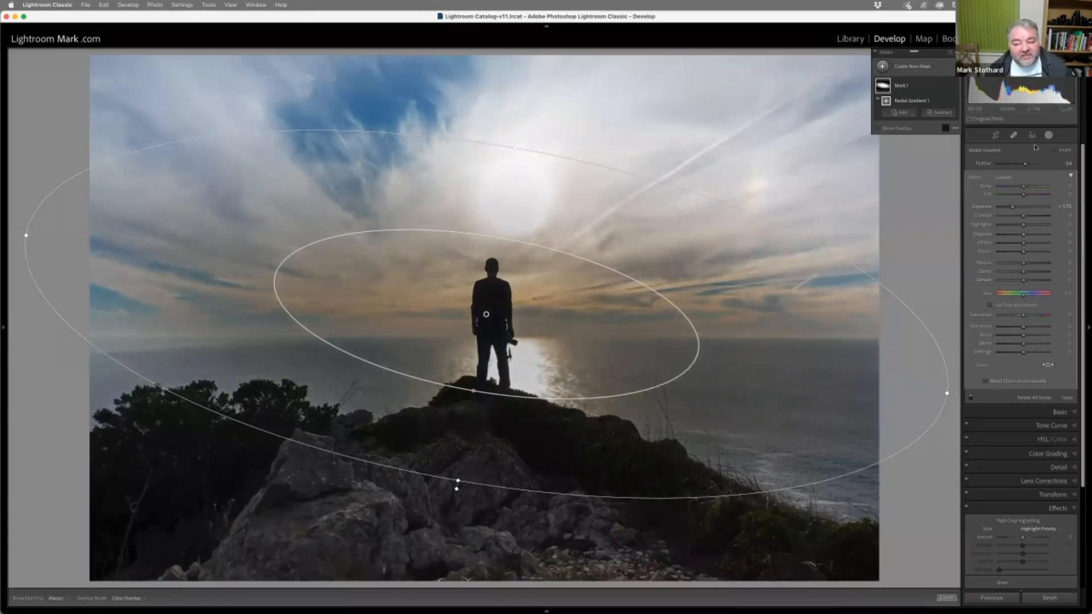
click(1054, 151)
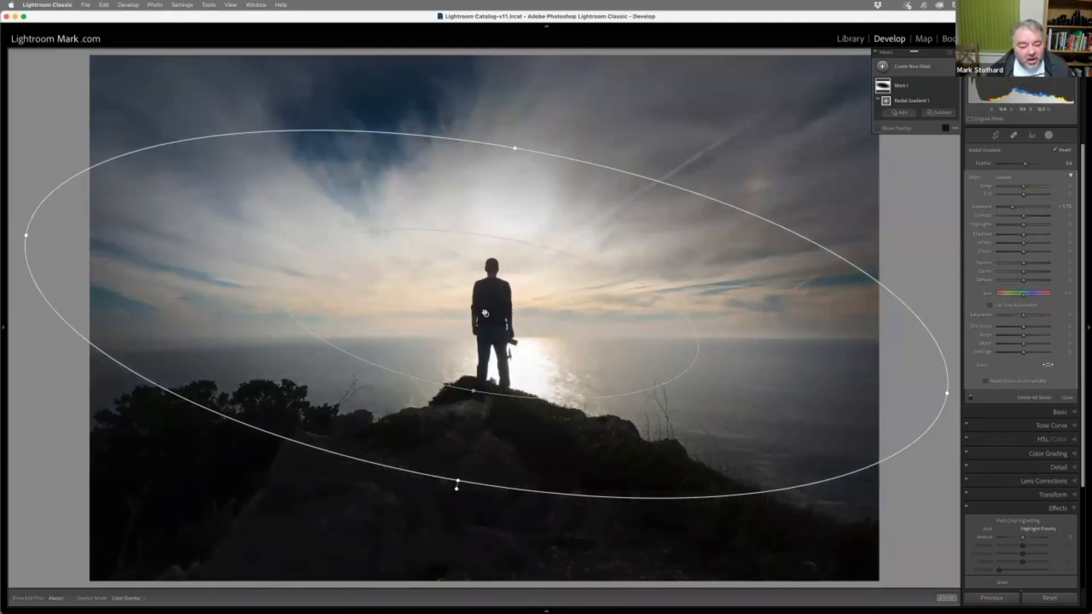
Duplicate the radial gradient within the same mask, ease the exposure, and turn off inversion on the copy
right_click(486, 313)
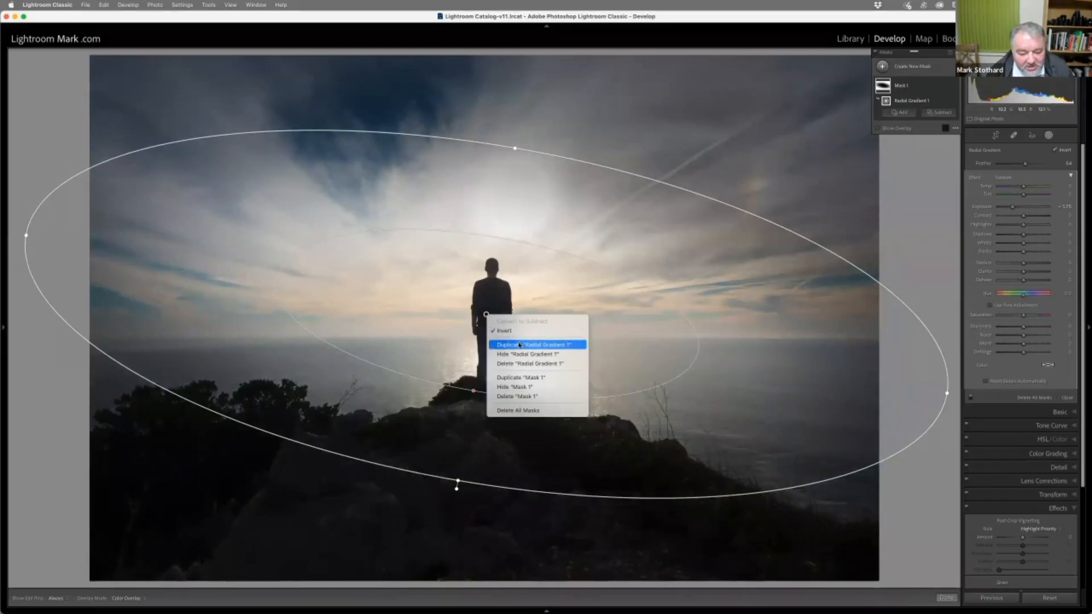
click(519, 345)
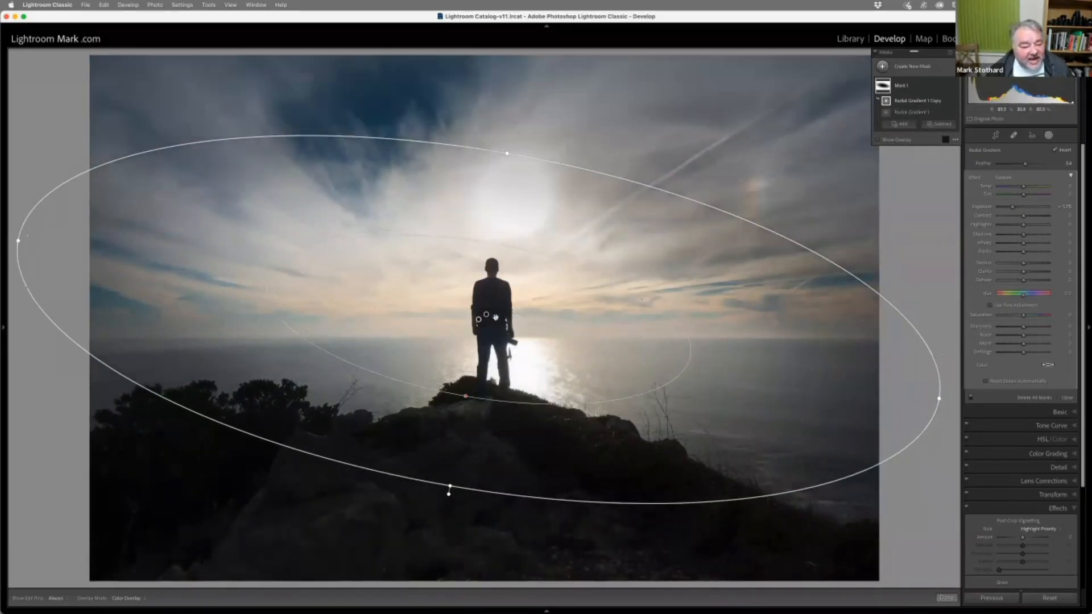
drag(1016, 206, 1019, 207)
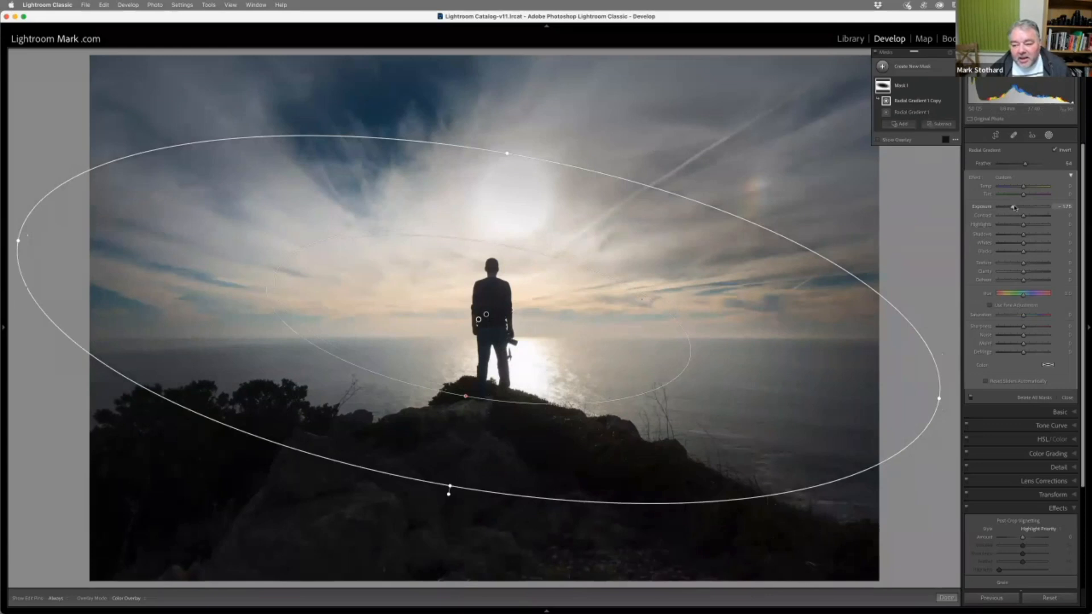
click(1055, 149)
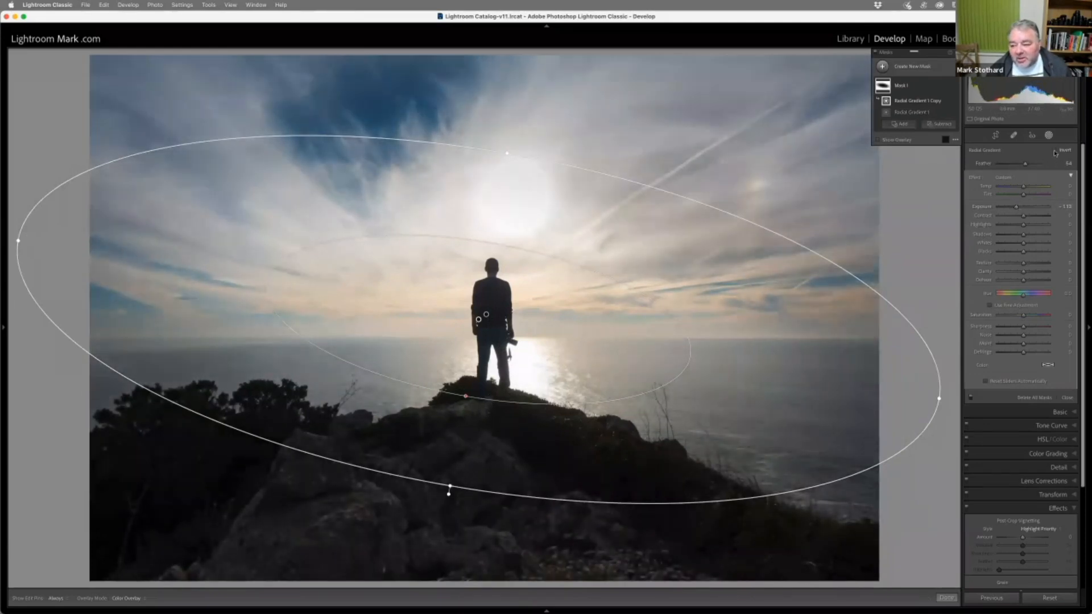
Increase the mask's saturation, lower its exposure to about -2.17, and set its blacks to about -25
drag(1016, 209, 1017, 208)
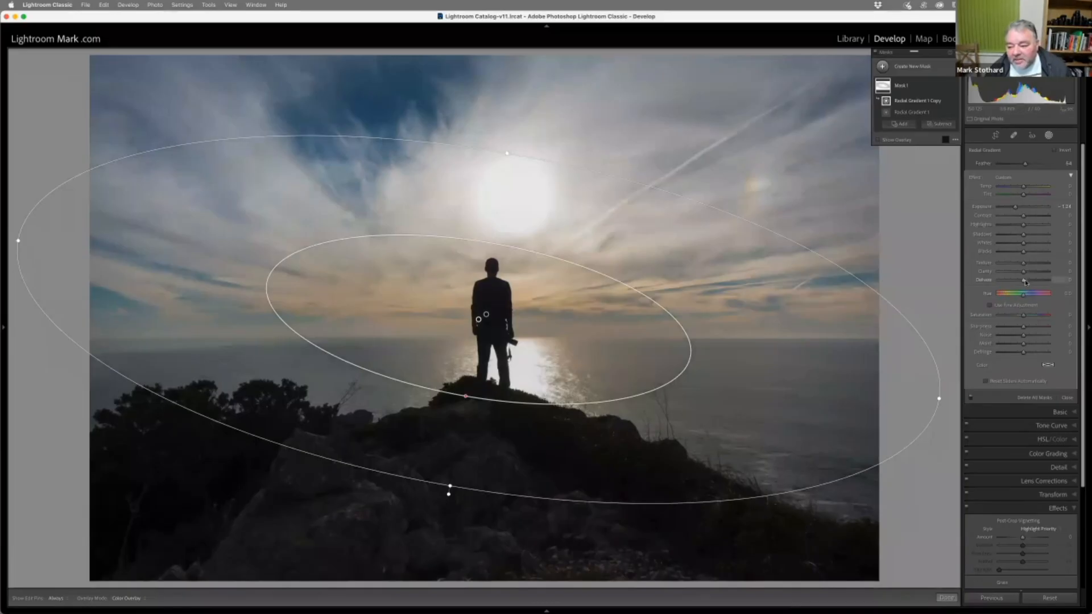
drag(1022, 317, 1035, 306)
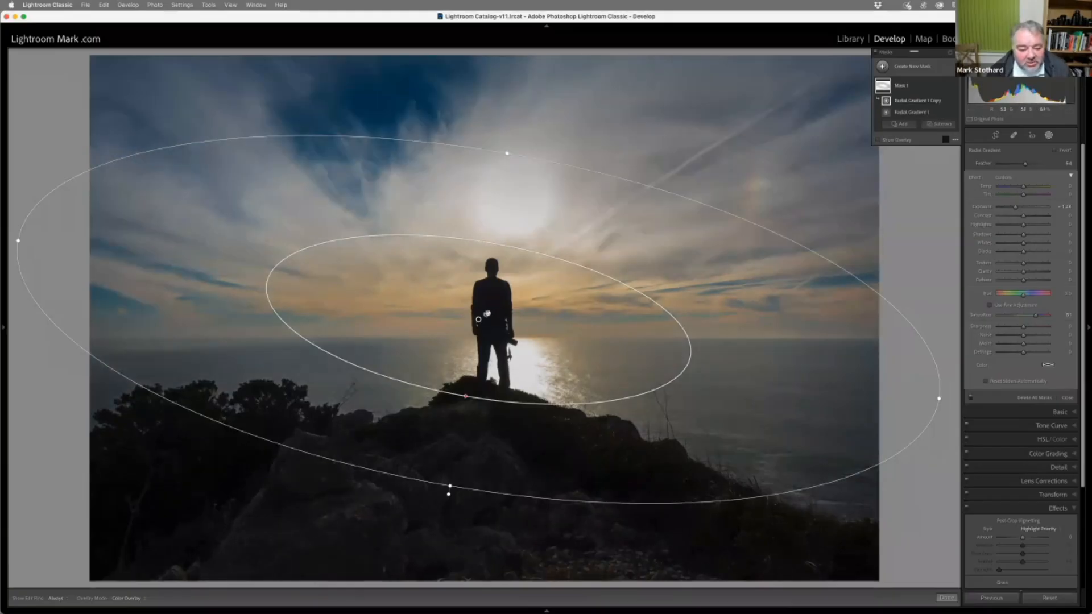
click(488, 313)
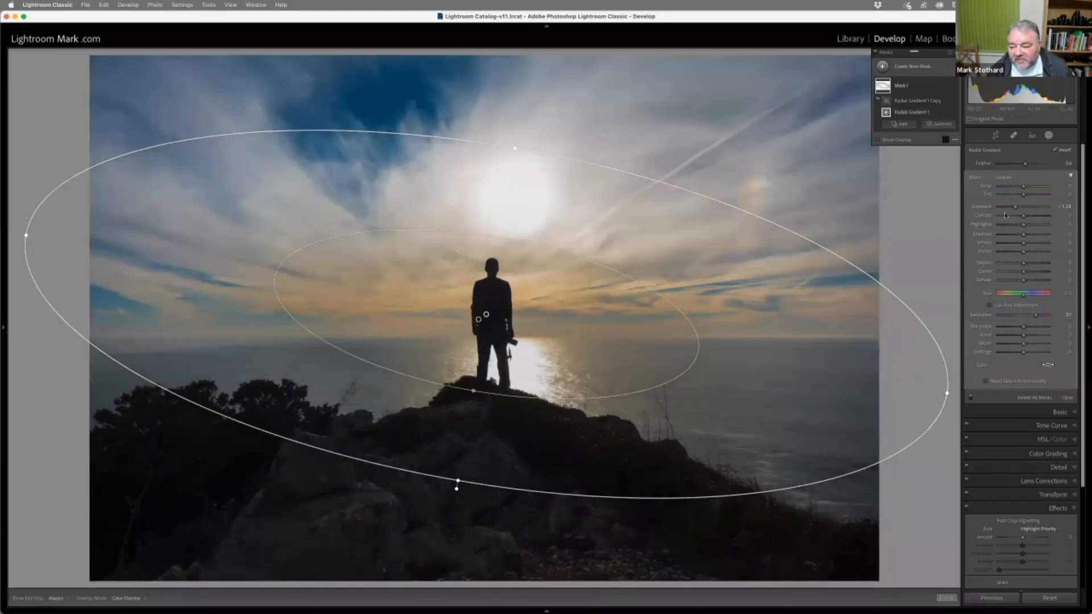
drag(1016, 207, 1011, 211)
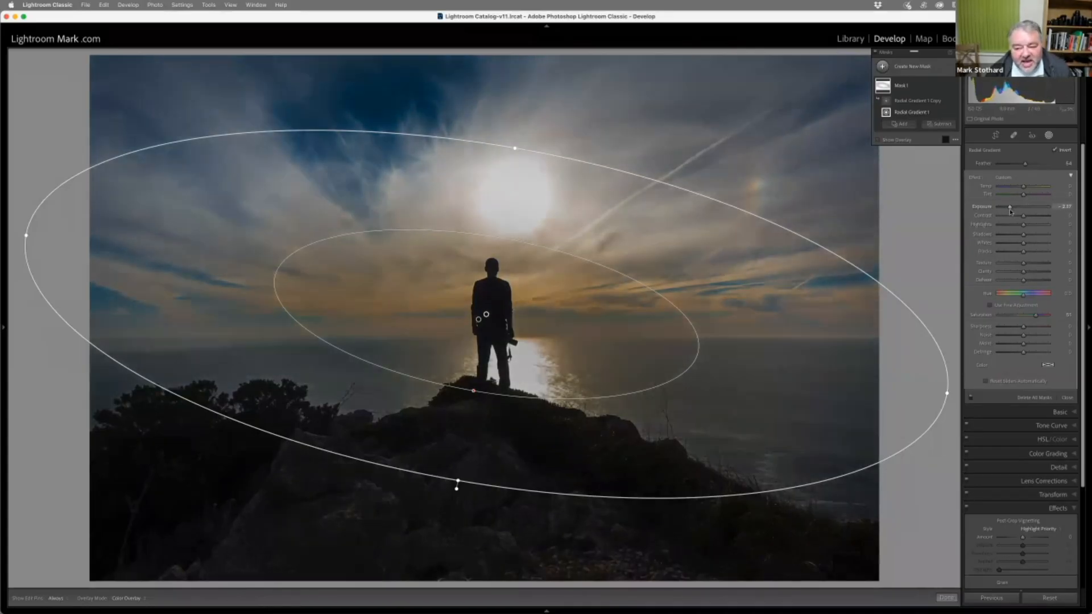
drag(1024, 254, 1017, 257)
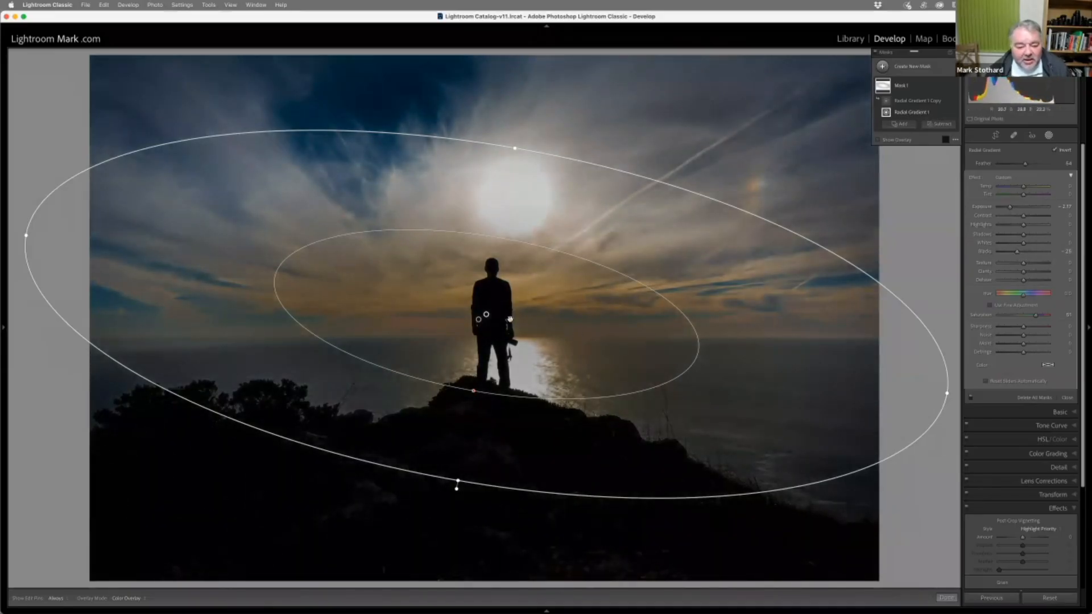
Try the mask's exposure at about -1.8 and -2.1 while alternating between the gradient copy and the original
click(478, 319)
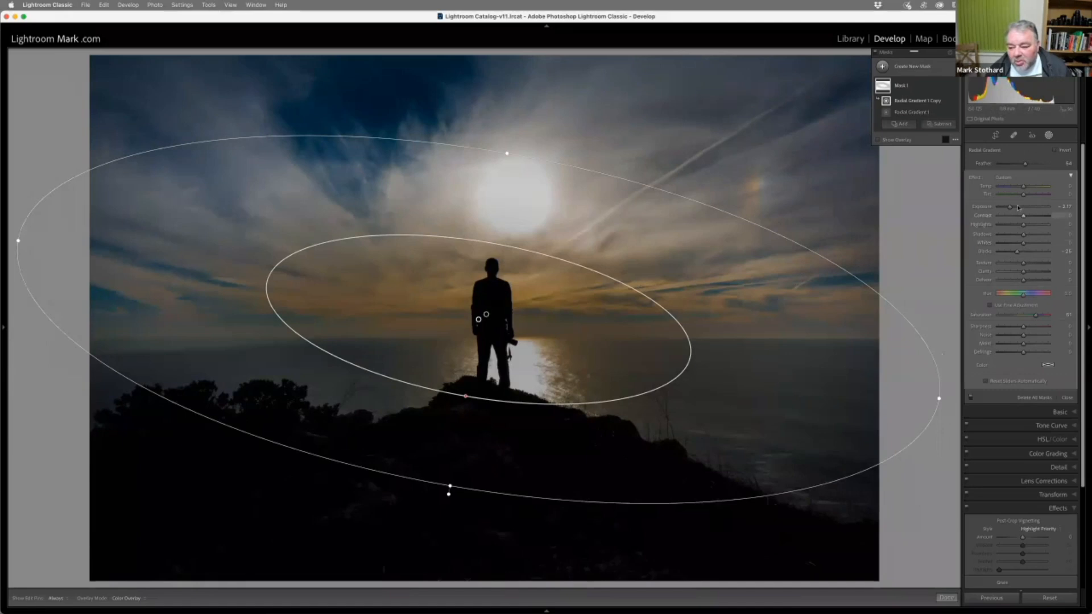
drag(1011, 208, 1012, 209)
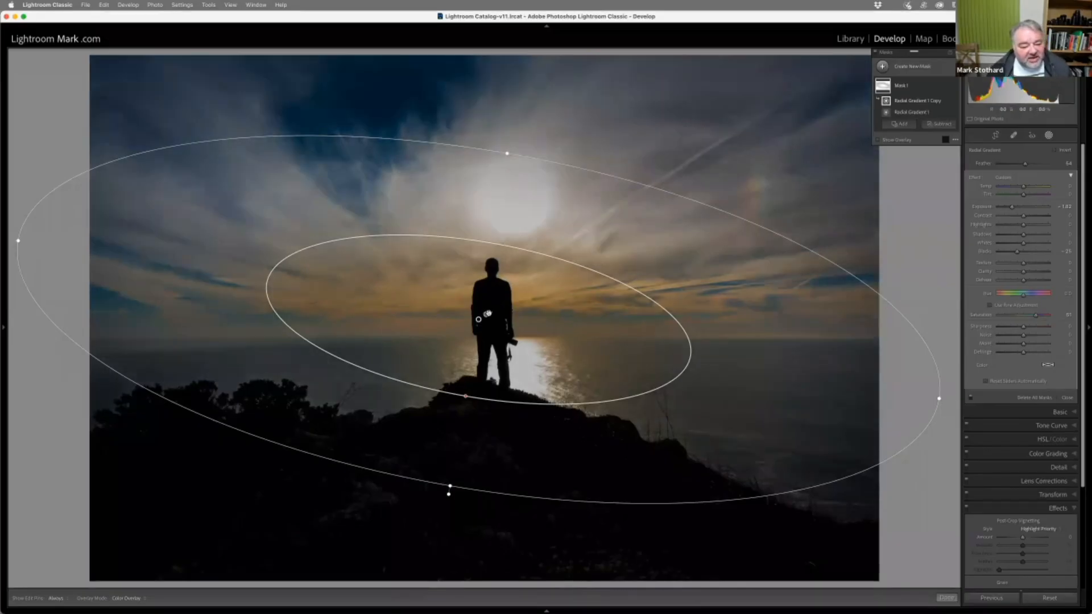
click(488, 314)
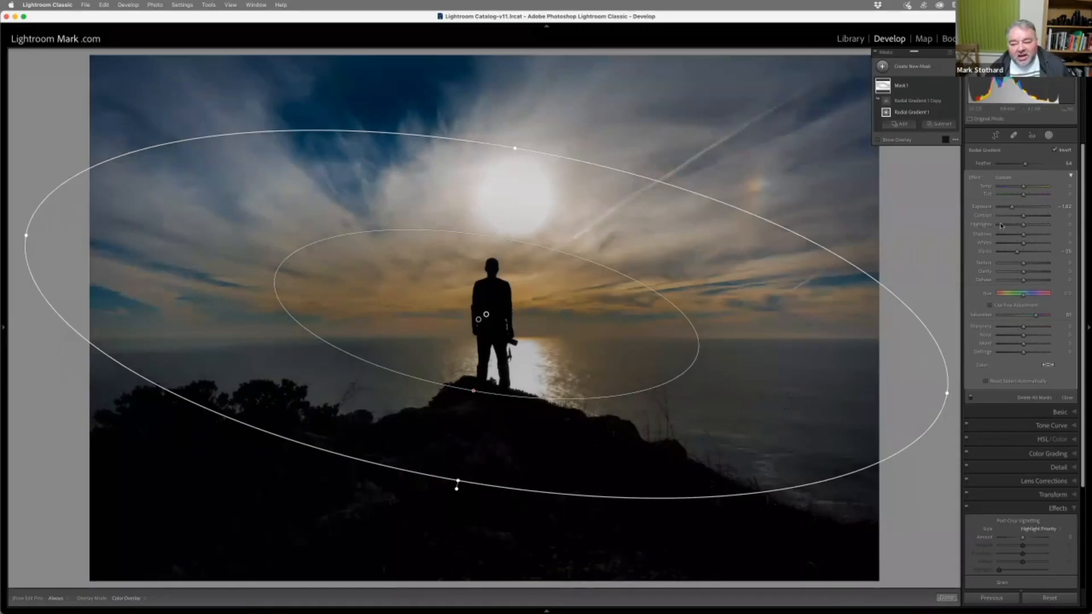
drag(1012, 208, 1008, 211)
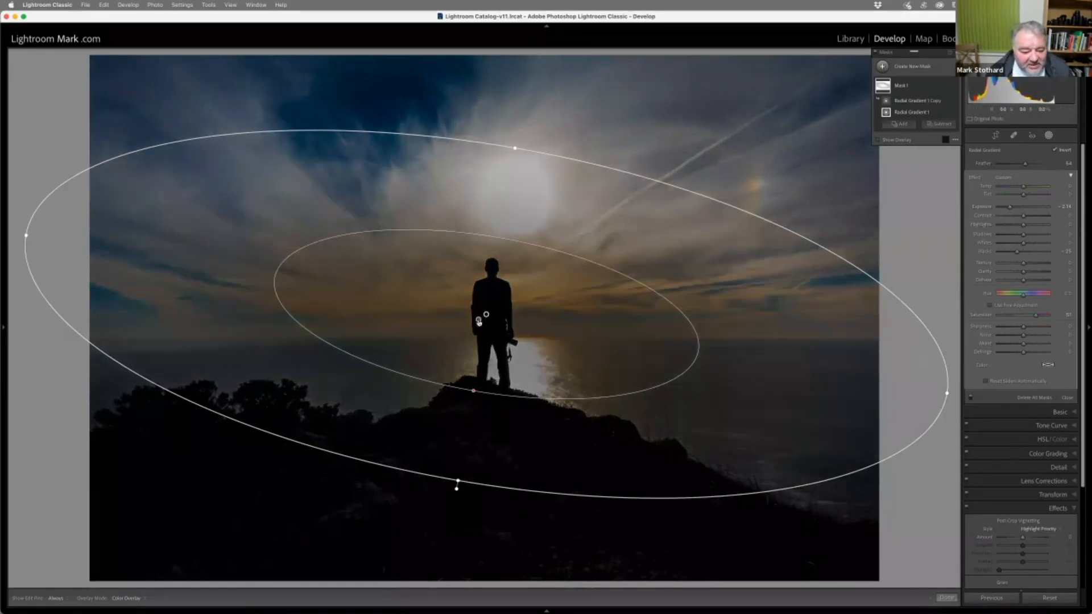
With the gradient copy selected, set exposure to about -1.8, highlights to about -34, shadows to about 28, and clarity to about 11
click(479, 322)
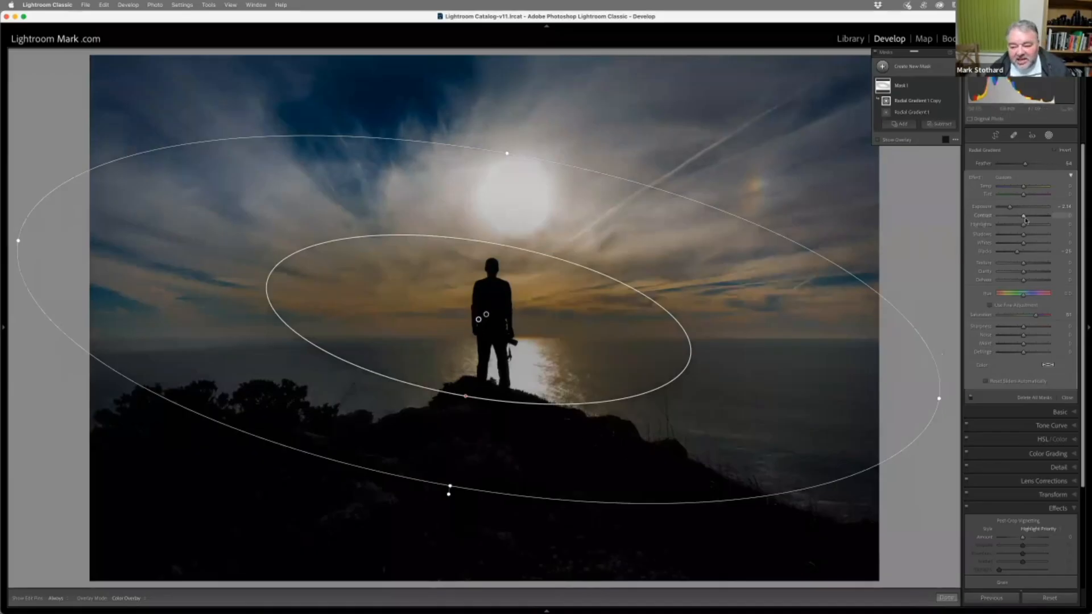
drag(1011, 207, 1014, 209)
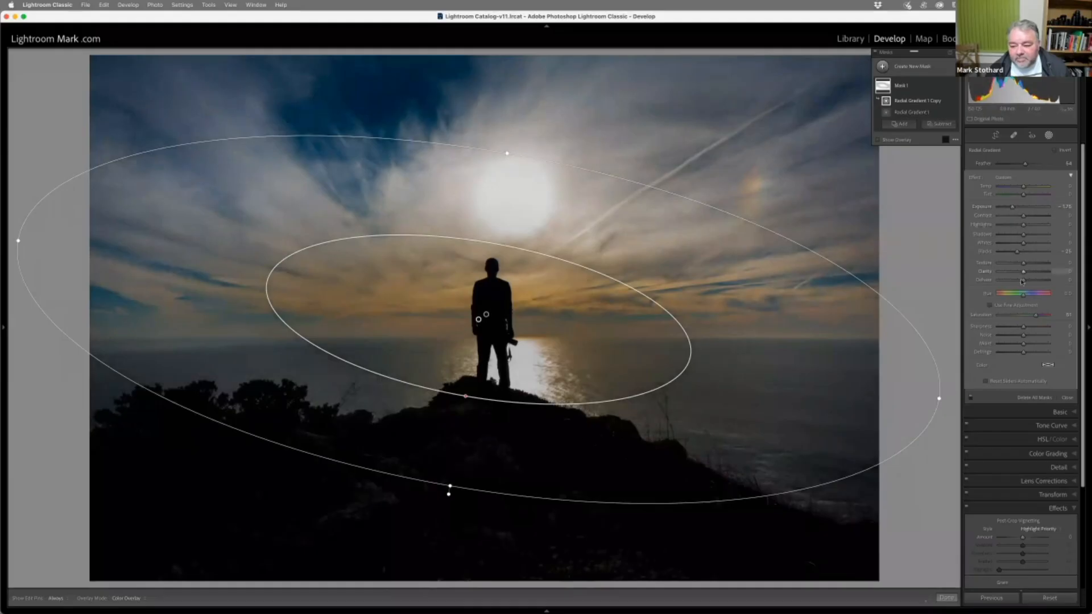
drag(1023, 233, 1016, 230)
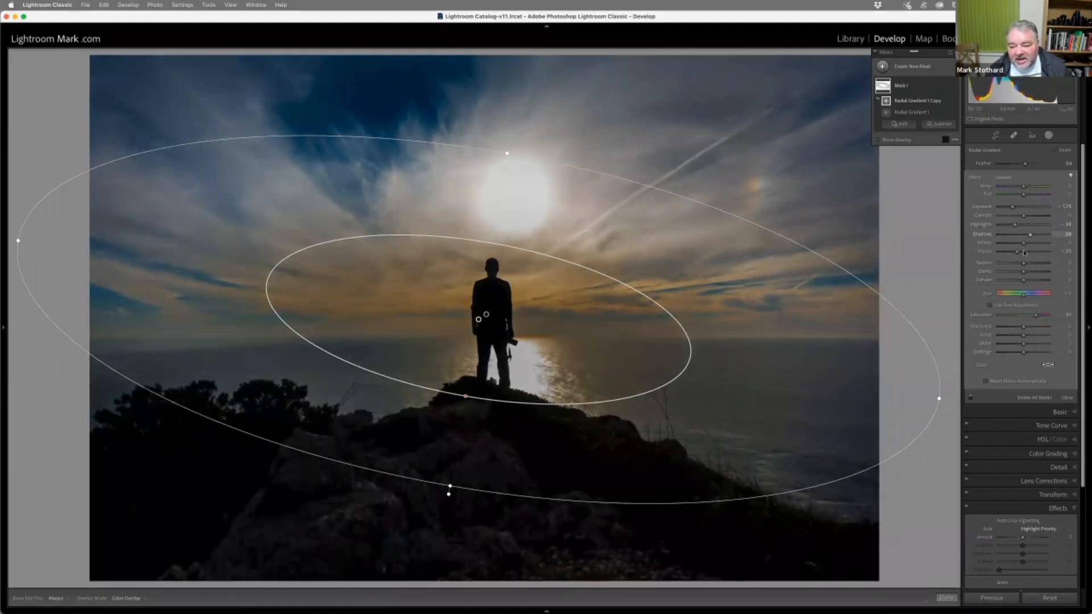
Rotate the original inverted gradient counter-clockwise so it rises towards the upper-right sky, and set dehaze to about 30
click(486, 316)
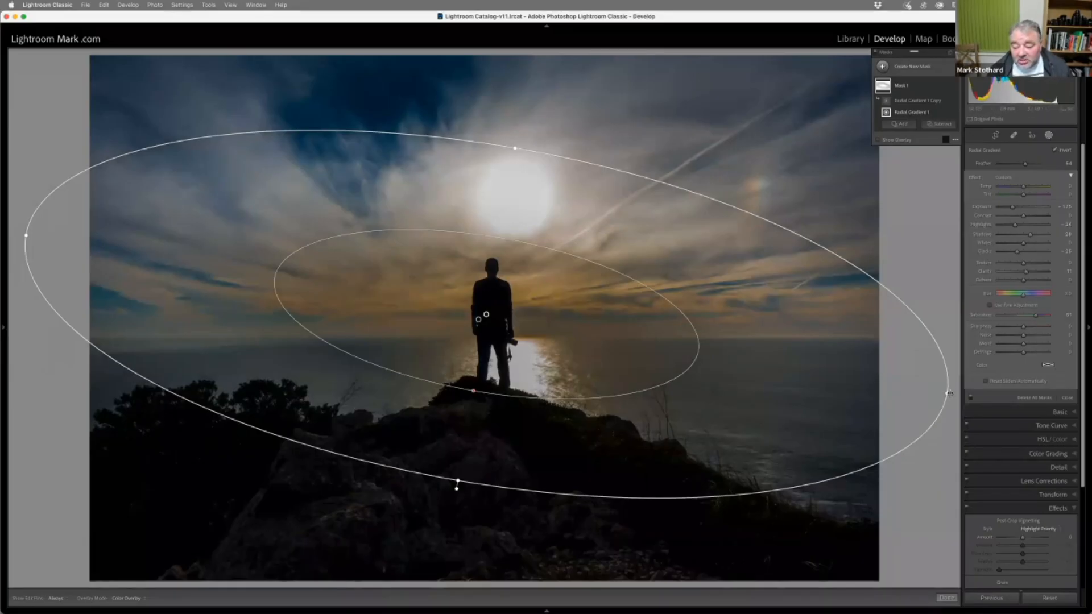
drag(948, 393, 921, 171)
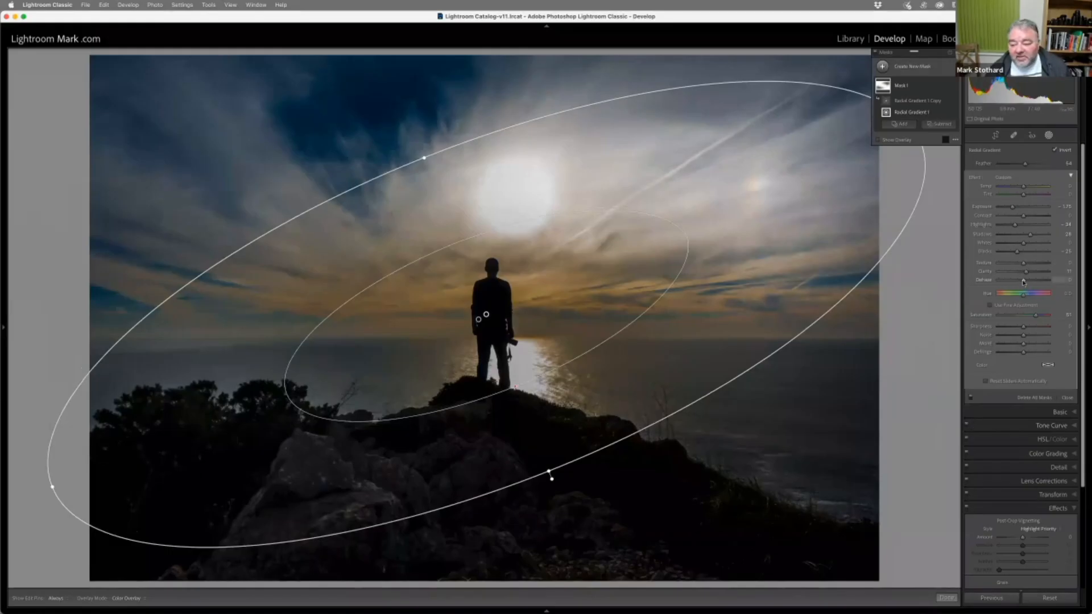
drag(1021, 282, 1028, 281)
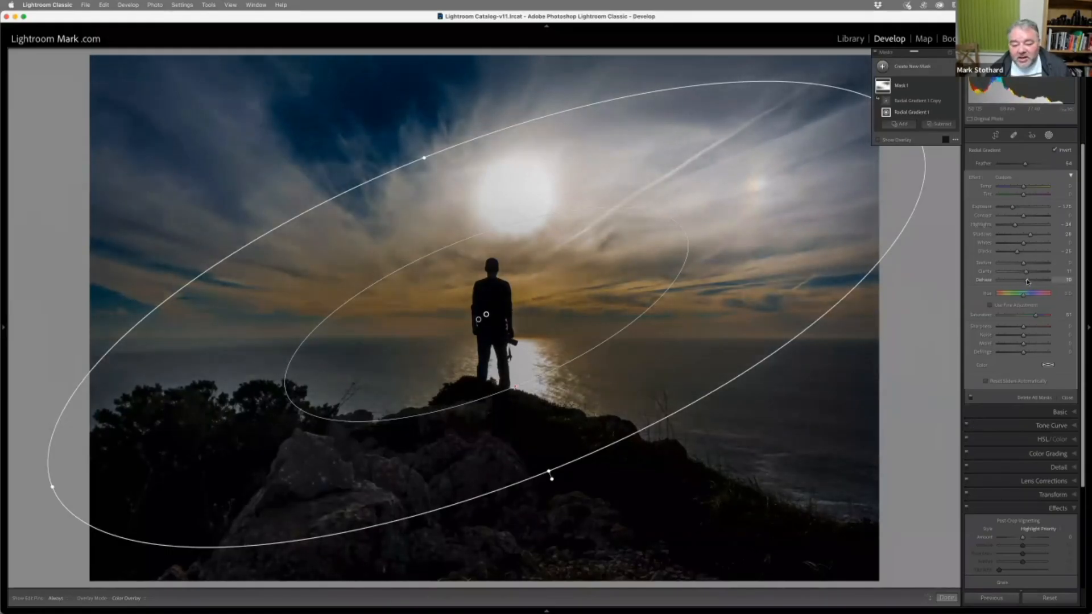
Raise the whites to about 28 with the gradient copy selected, and reselect the original inverted gradient
click(479, 320)
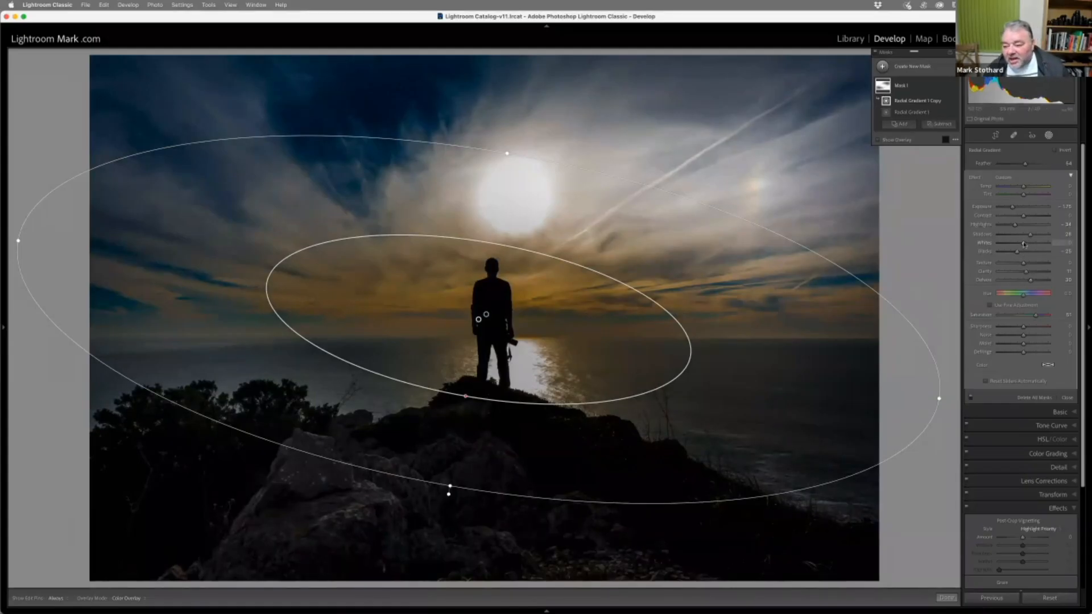
drag(1028, 244, 1030, 244)
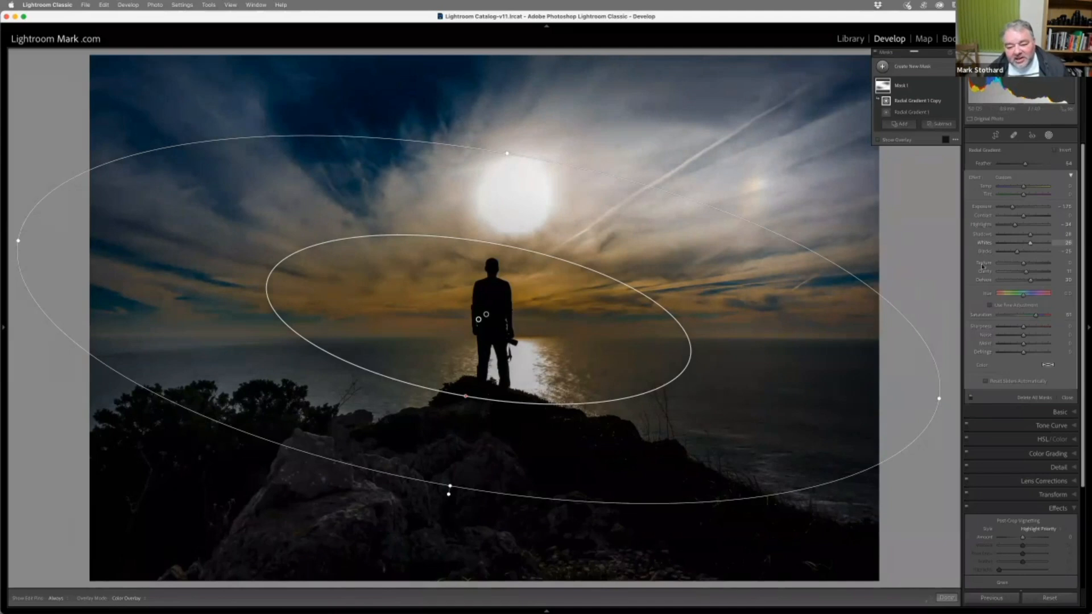
click(487, 314)
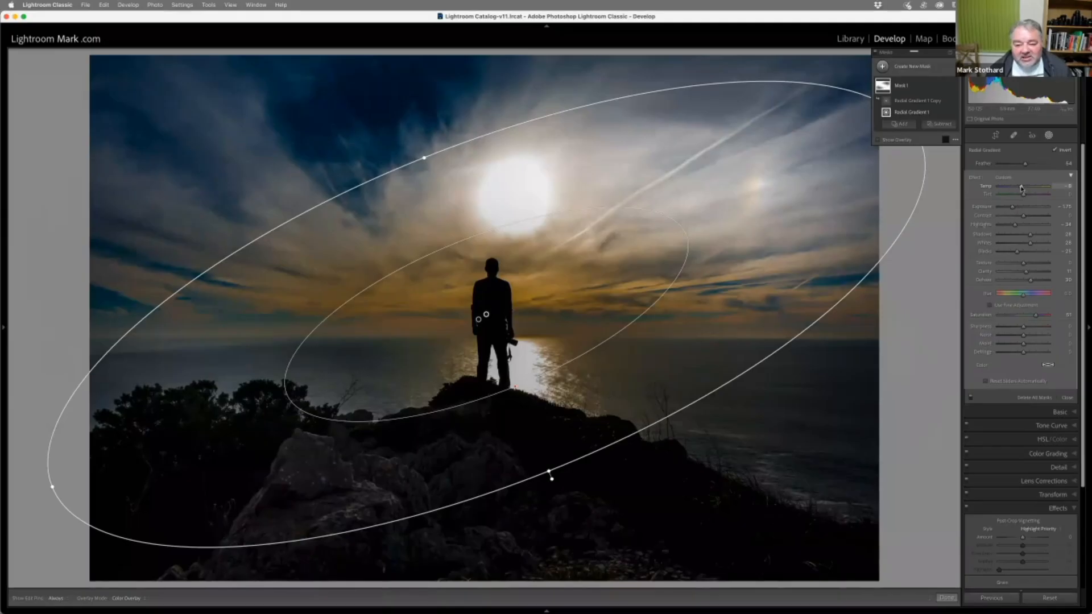
Cool the vignette mask's temperature slightly and lower its exposure to about -1.9, finishing with the original inverted gradient selected
drag(1022, 188, 1020, 188)
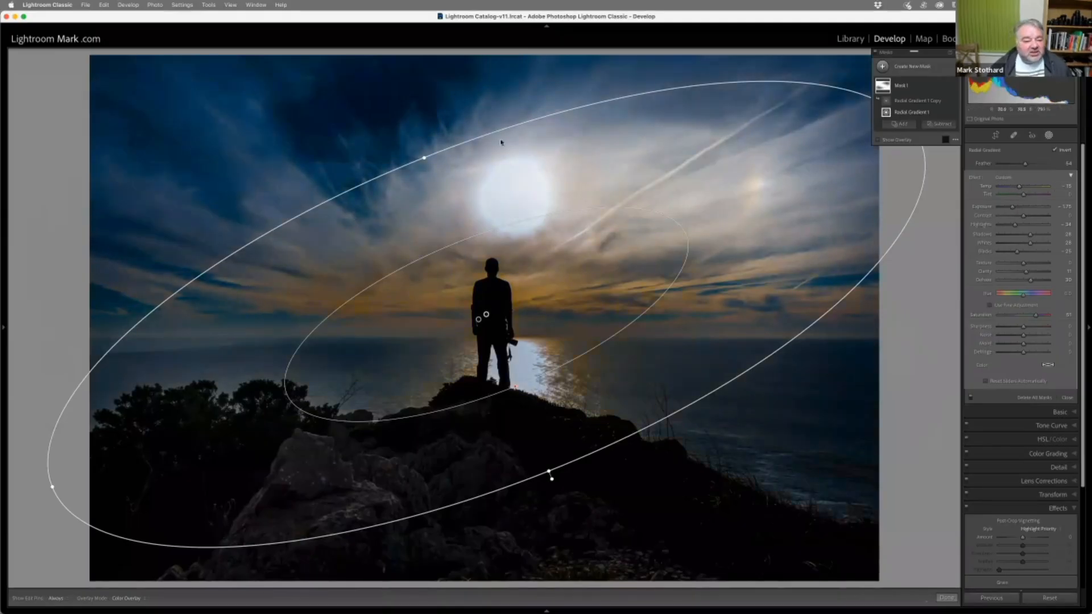
click(478, 319)
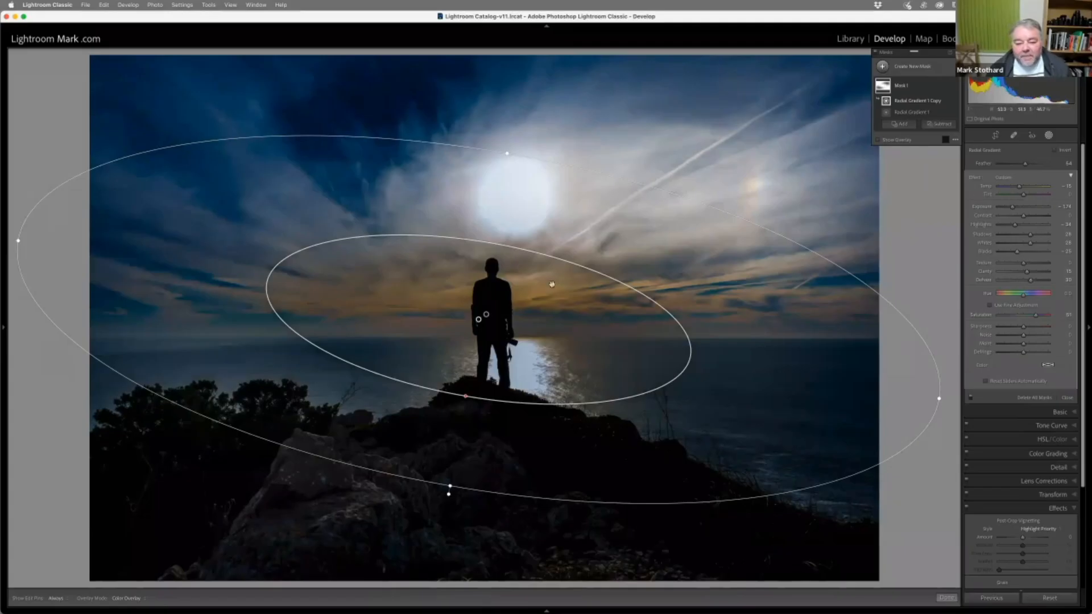
click(487, 313)
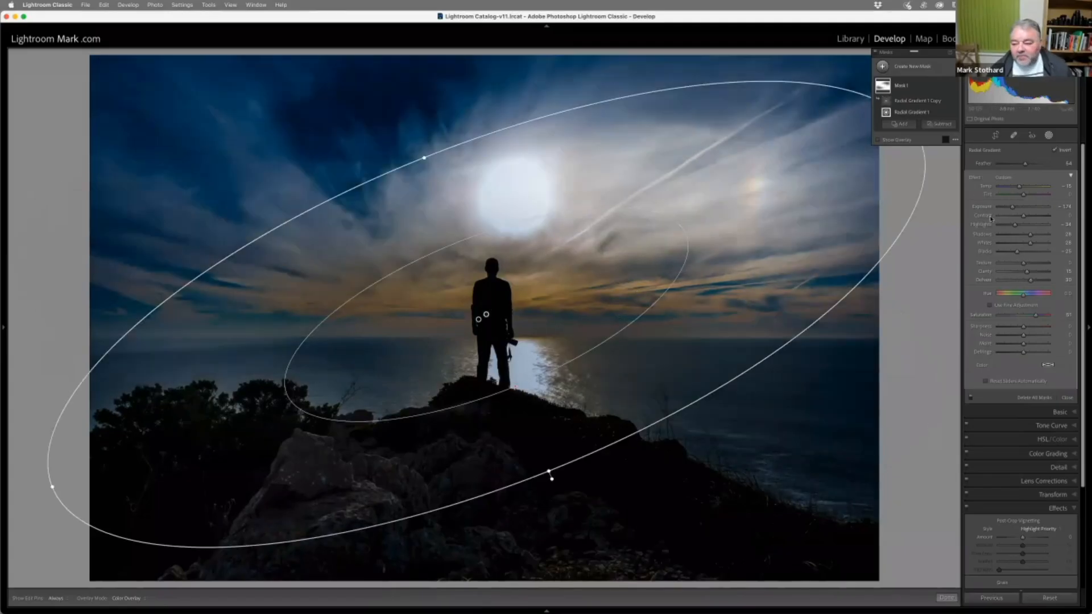
drag(1010, 208, 1009, 208)
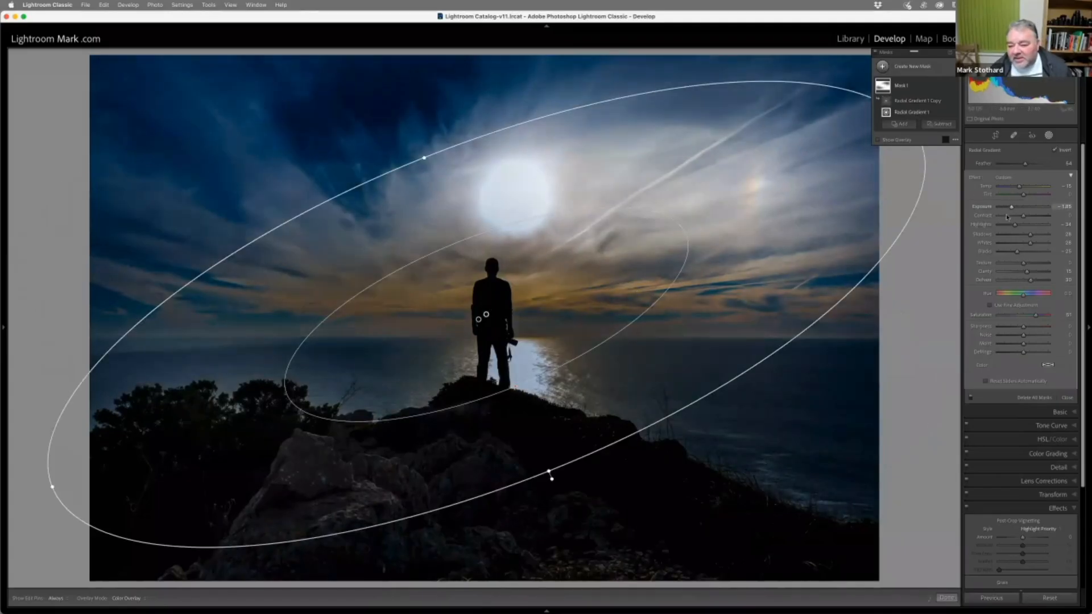
click(947, 598)
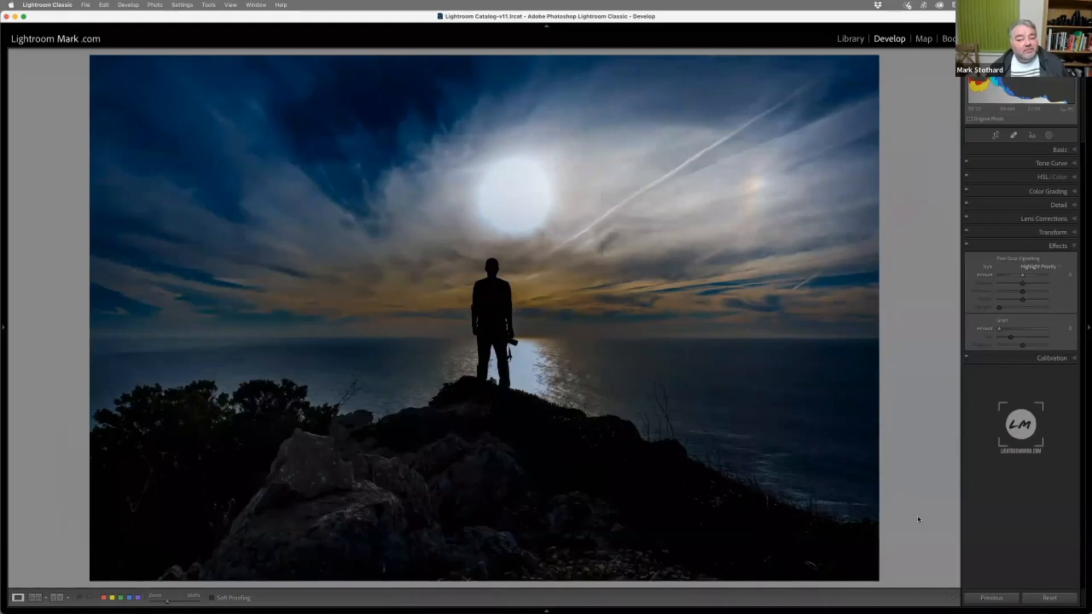
Review both radial gradients in the mask, leave masking, and set the post-crop vignetting amount to -7
click(1049, 135)
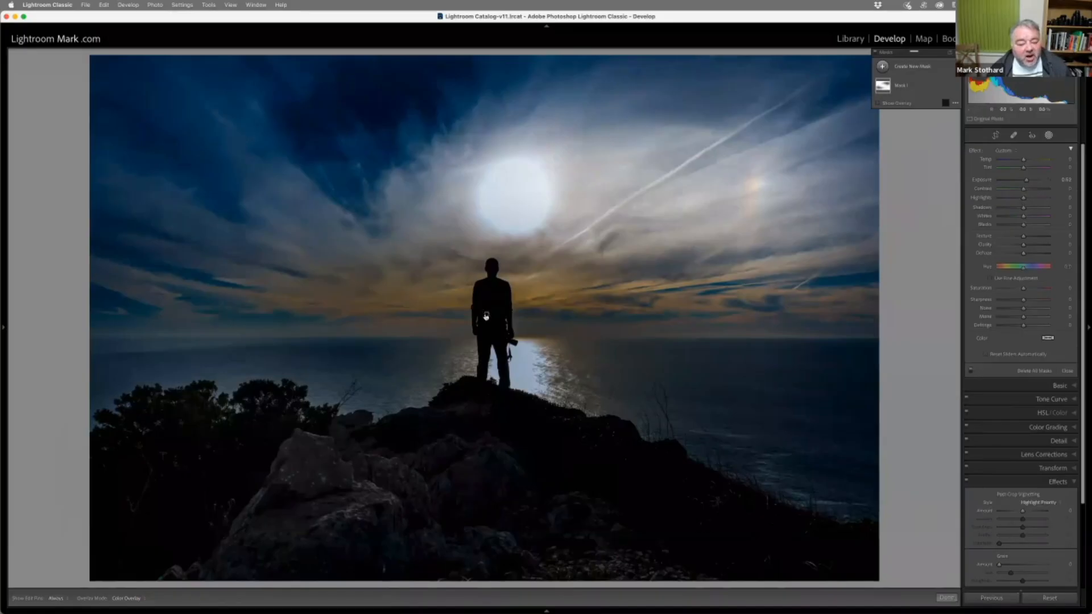
click(487, 314)
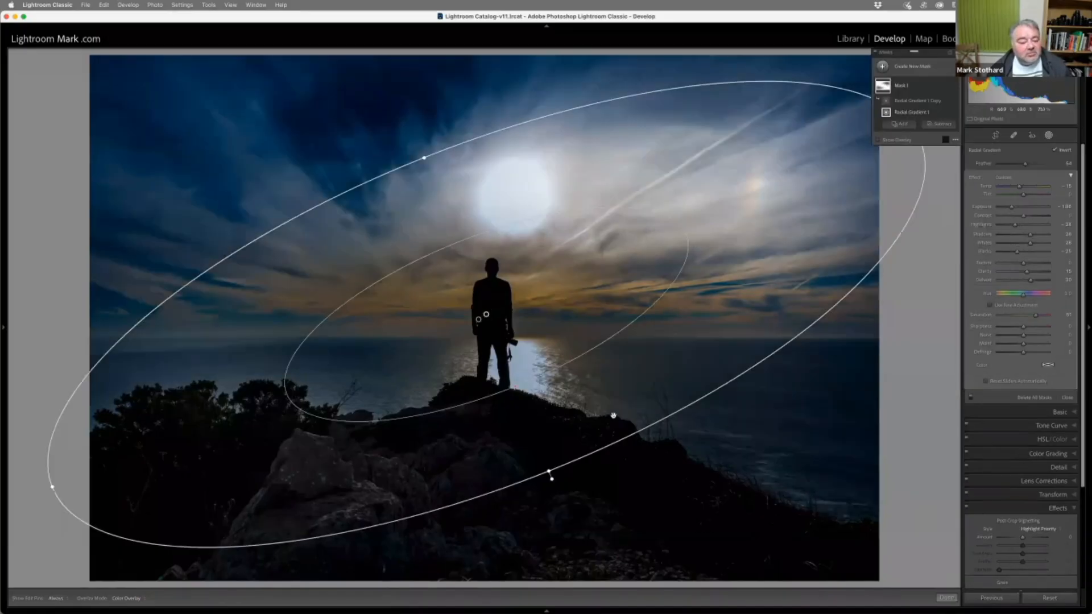
click(479, 321)
click(479, 322)
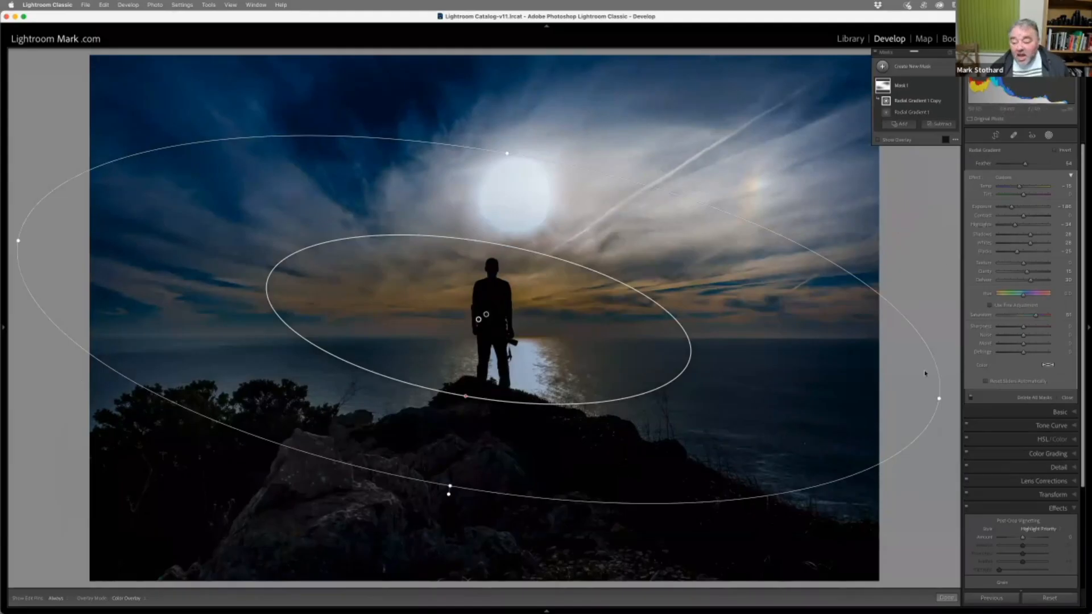
click(1062, 397)
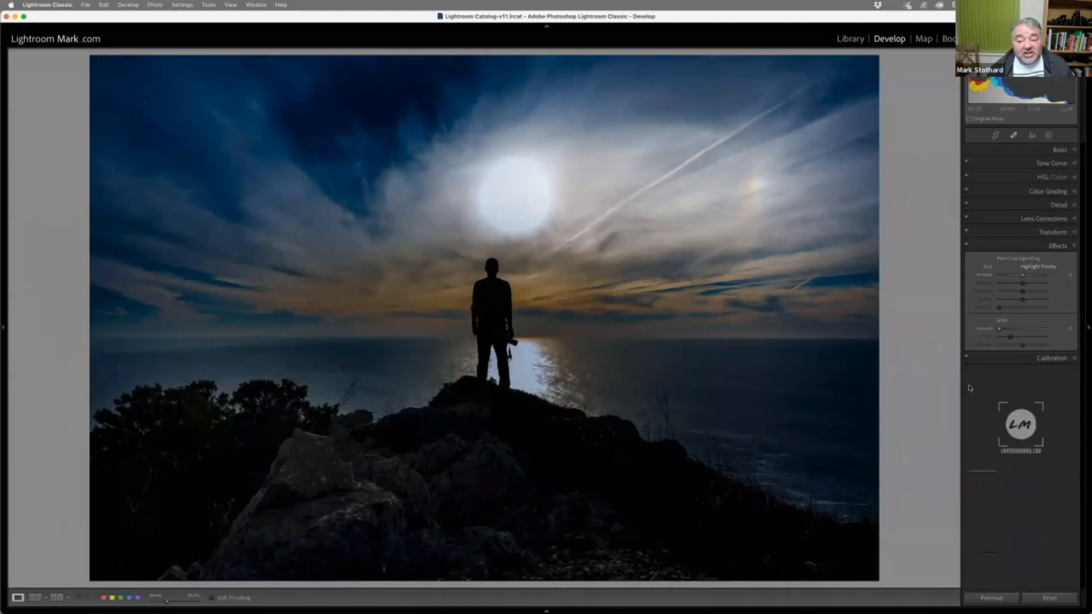
drag(1025, 278, 1023, 277)
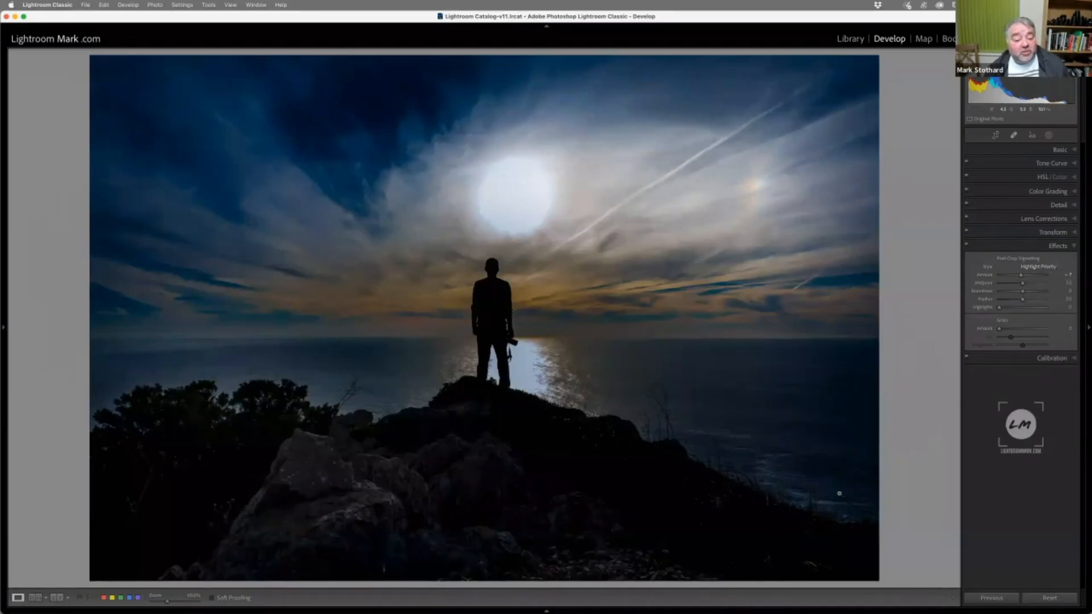
Select the gradient copy in the mask, change the overlay colour to green, and show and hide the mask overlay
click(1049, 134)
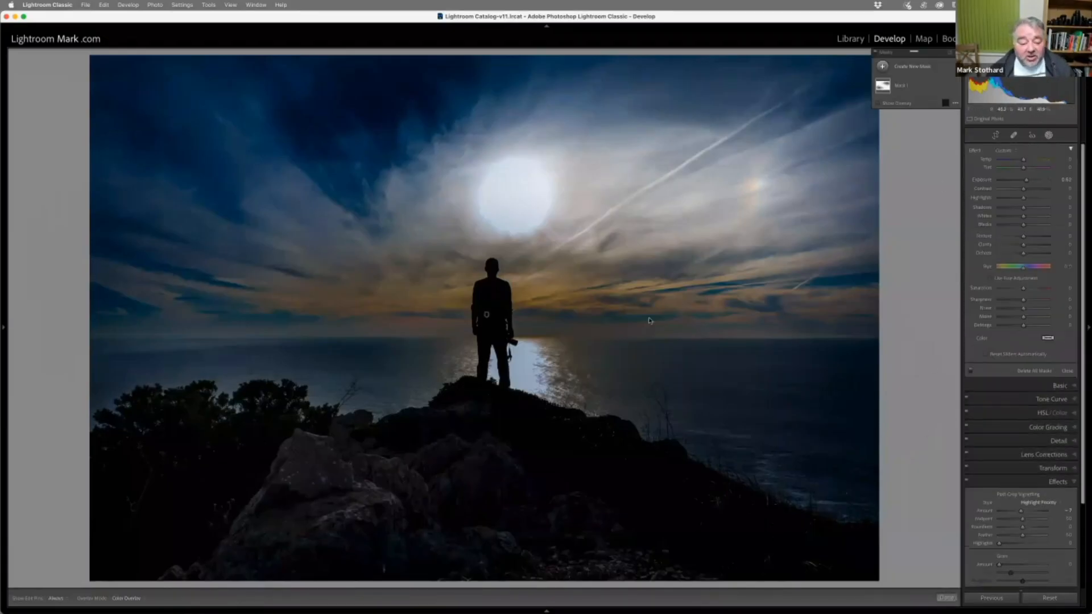
click(487, 313)
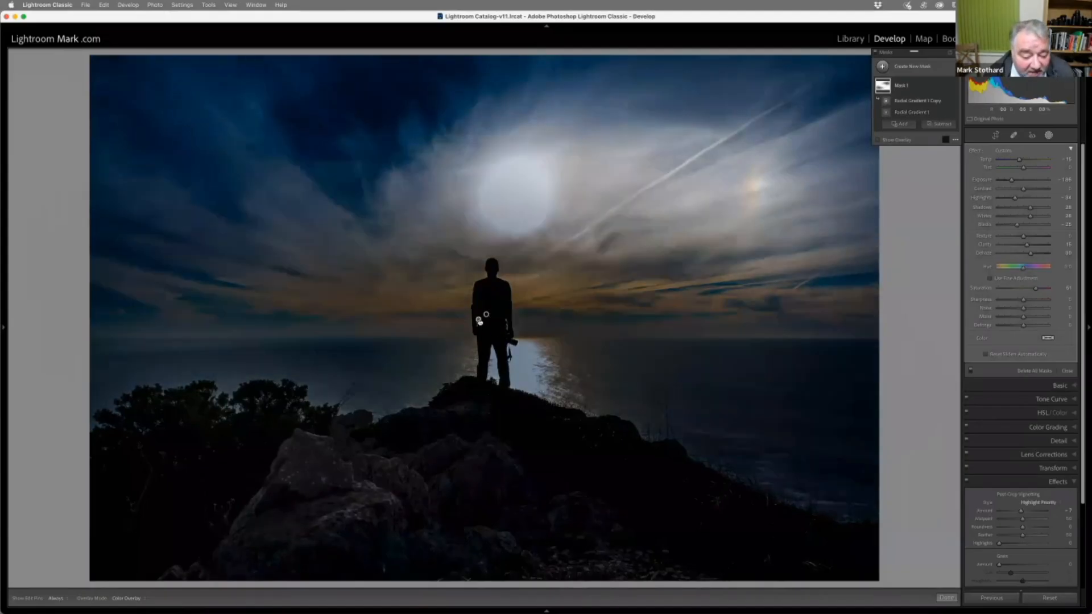
click(487, 315)
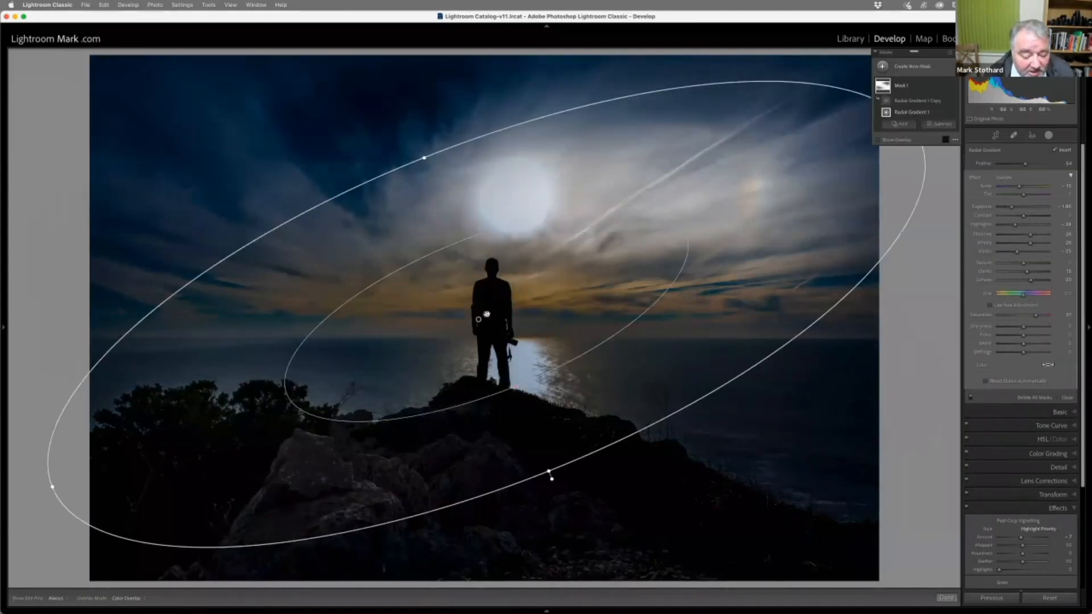
click(479, 319)
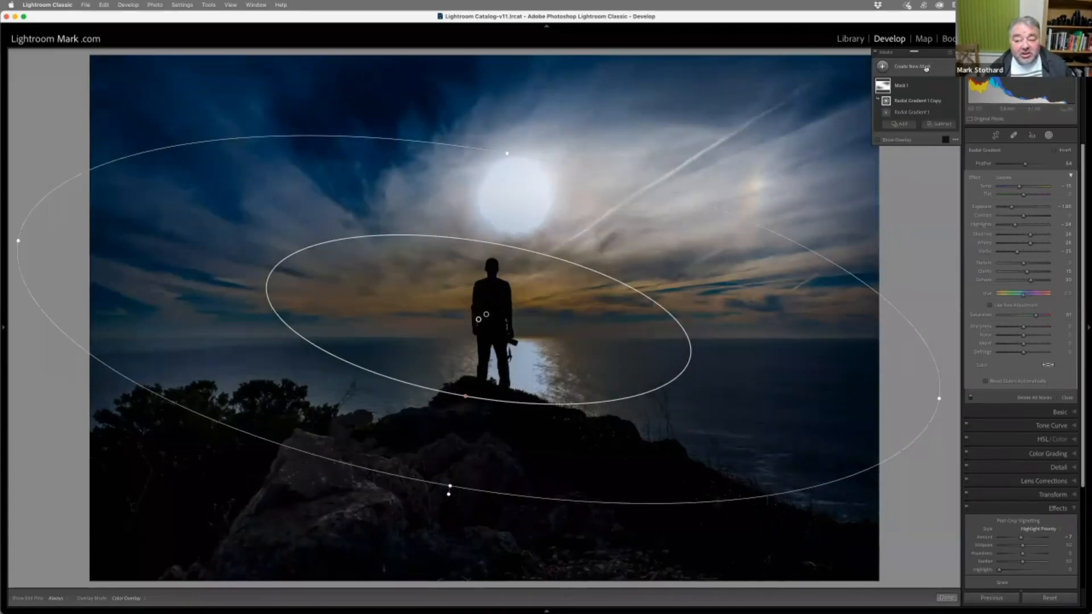
click(946, 139)
click(516, 285)
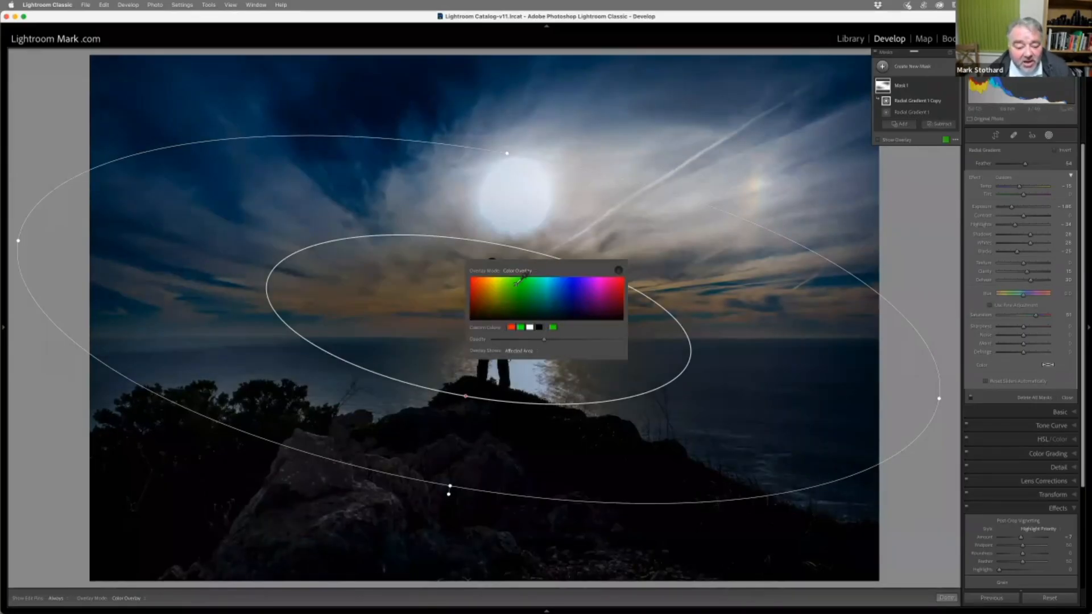
click(619, 271)
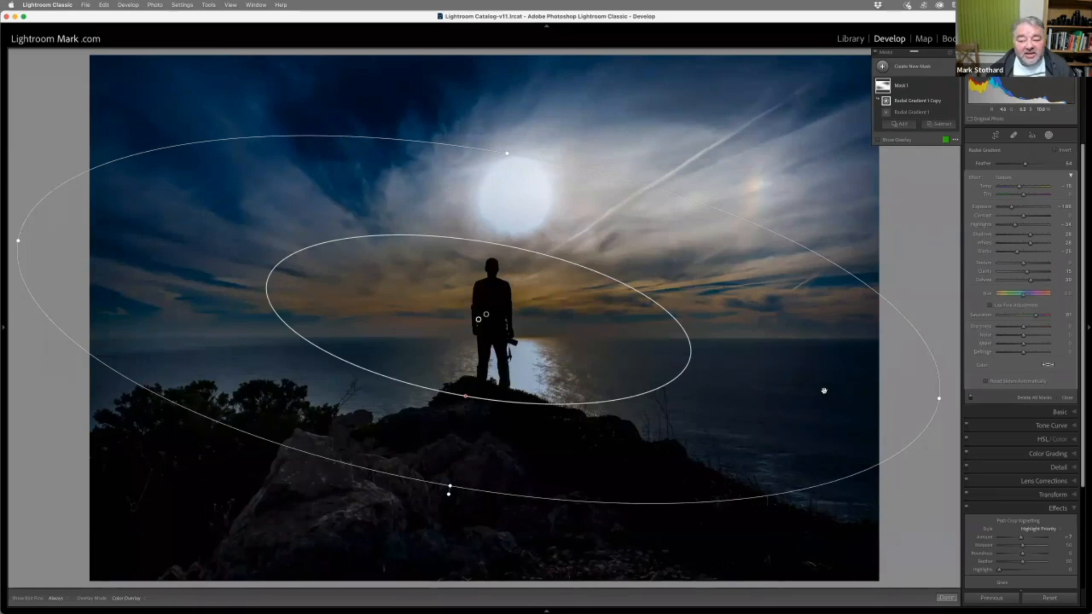
click(892, 140)
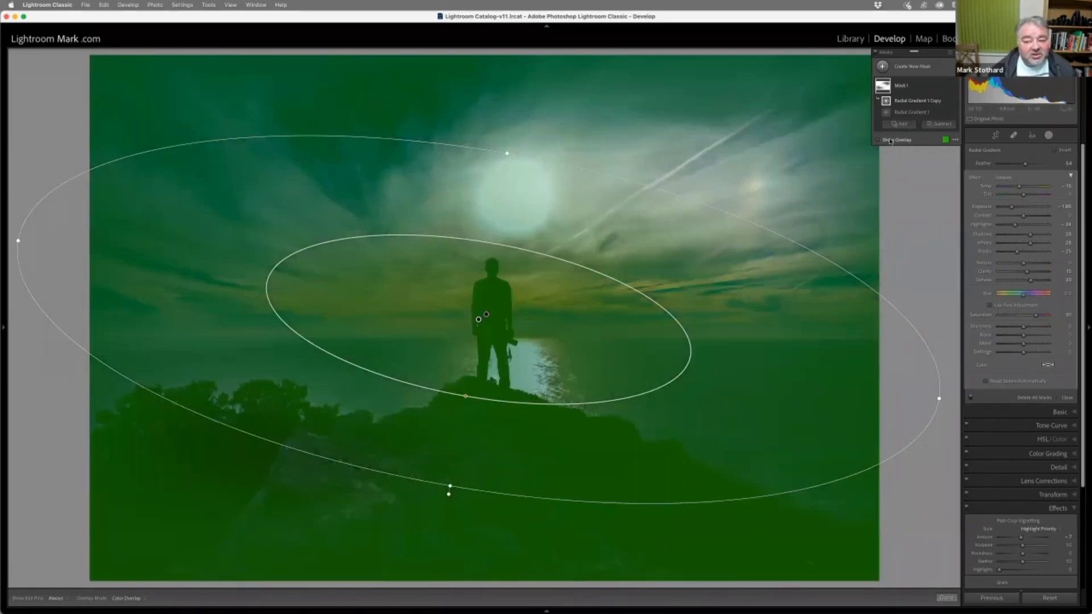
click(891, 140)
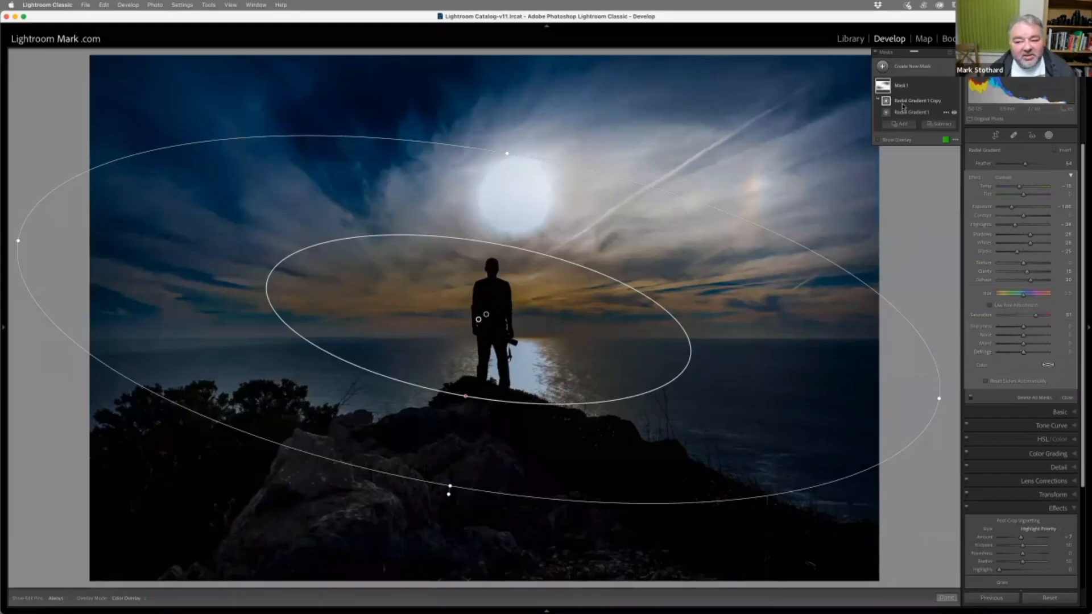
Subtract a brush stroke painted down the standing figure, from head to feet, from the vignette mask
click(933, 124)
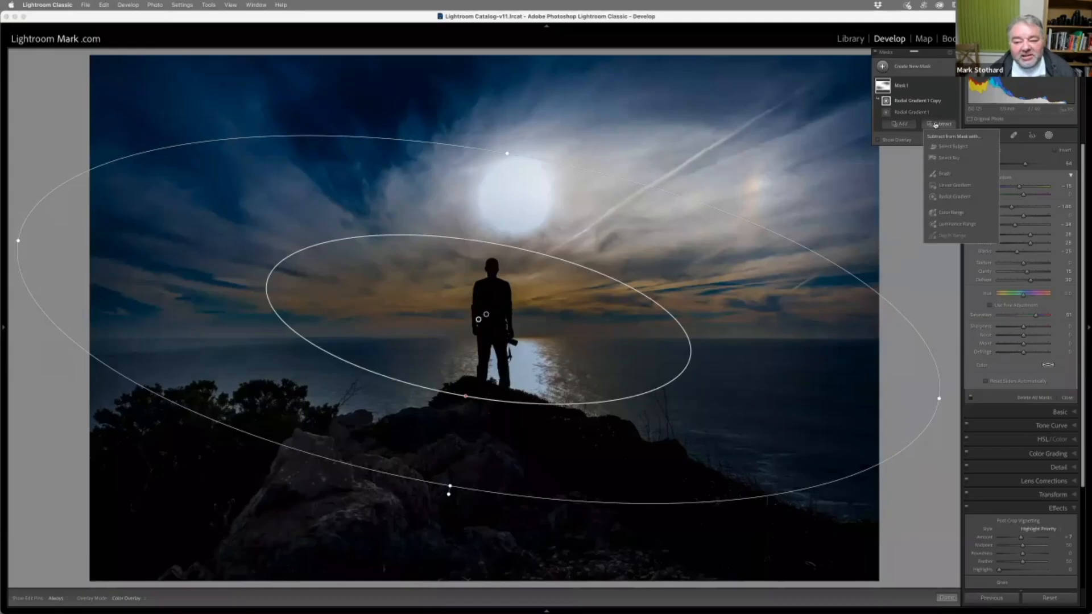
click(962, 174)
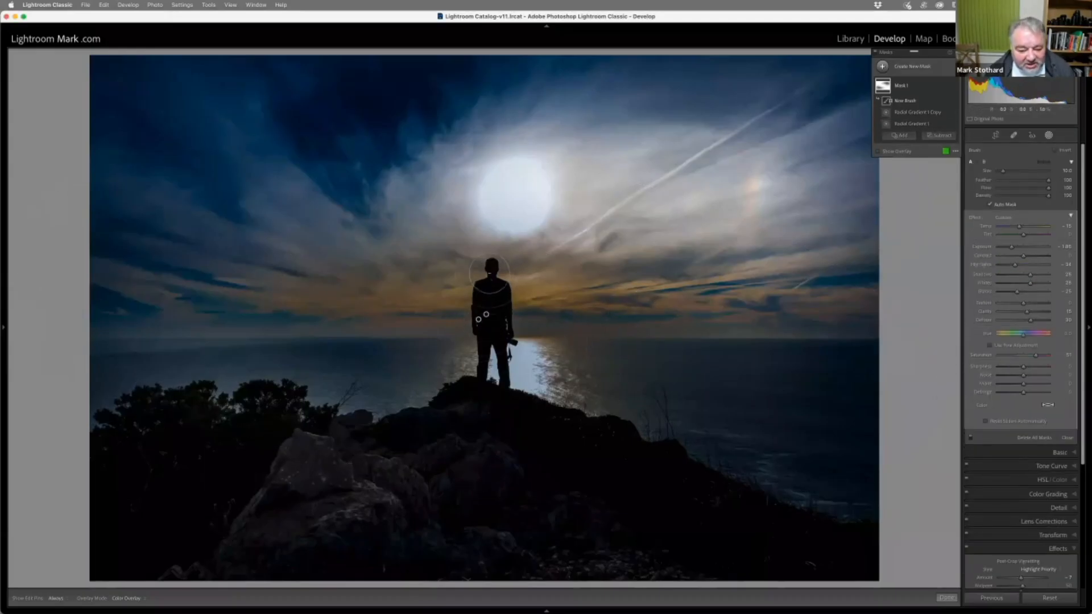
mouse_move(490, 274)
mouse_down()
mouse_move(485, 368)
mouse_move(493, 319)
mouse_move(502, 341)
mouse_move(493, 391)
mouse_move(498, 307)
mouse_move(487, 267)
mouse_move(480, 380)
mouse_move(494, 318)
mouse_move(500, 381)
mouse_up()
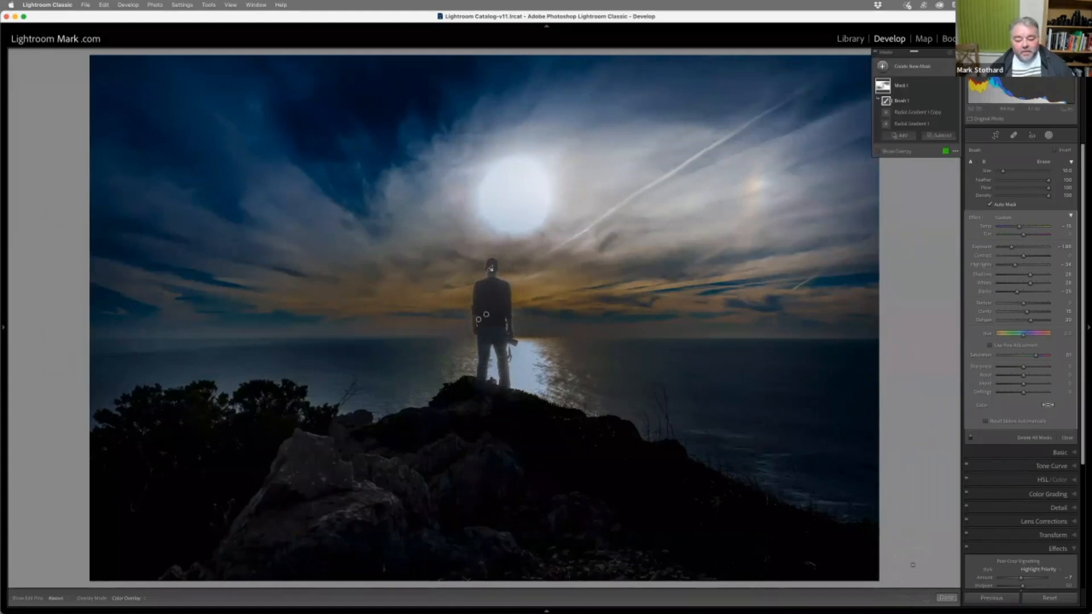
click(946, 598)
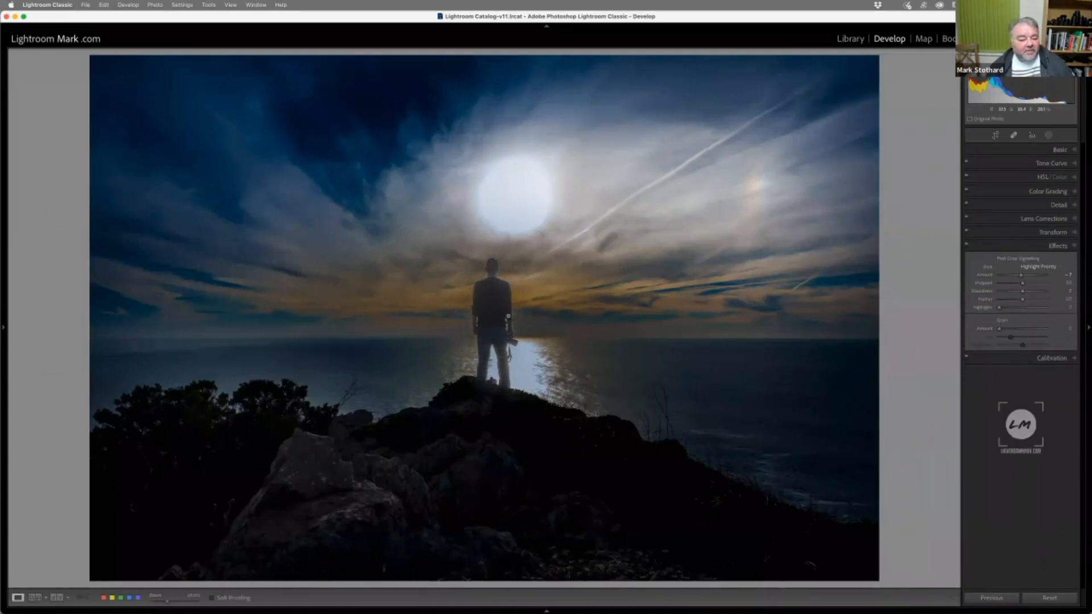
Delete the subtracting brush component from the vignette mask
click(1046, 137)
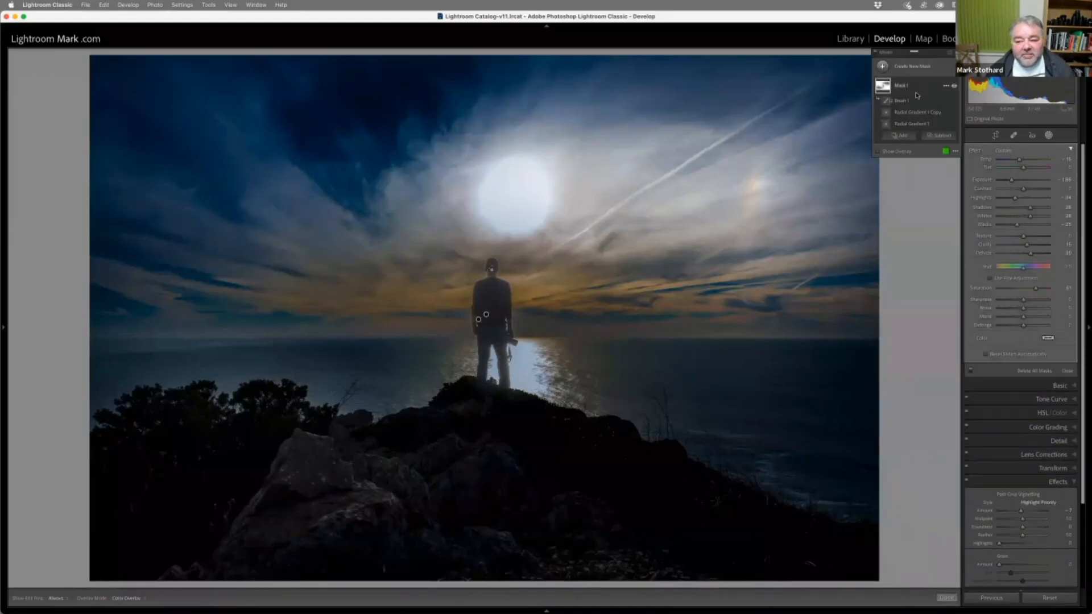
click(903, 102)
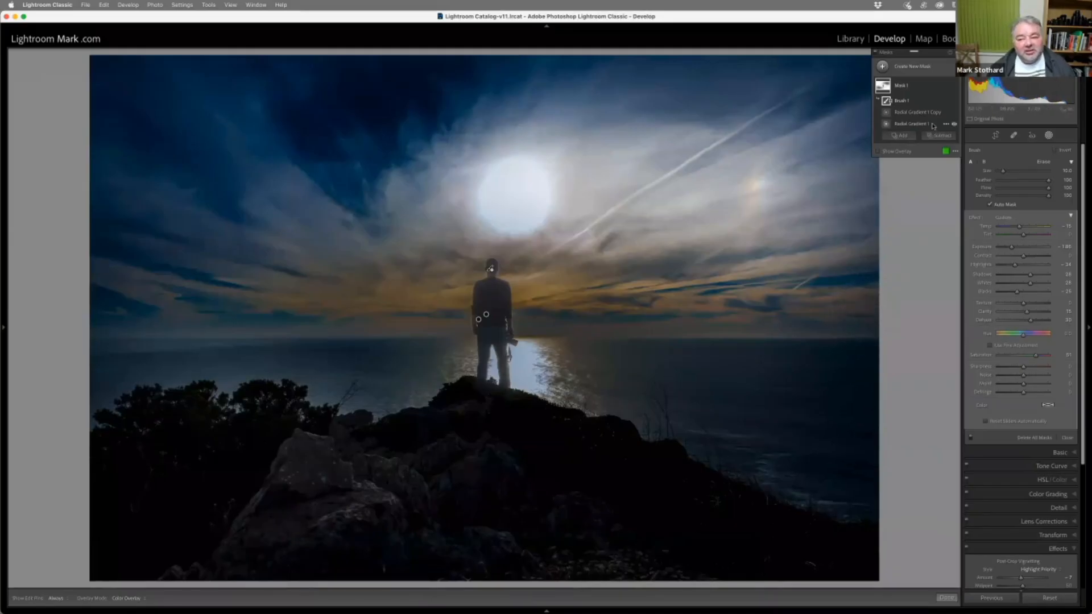
click(946, 112)
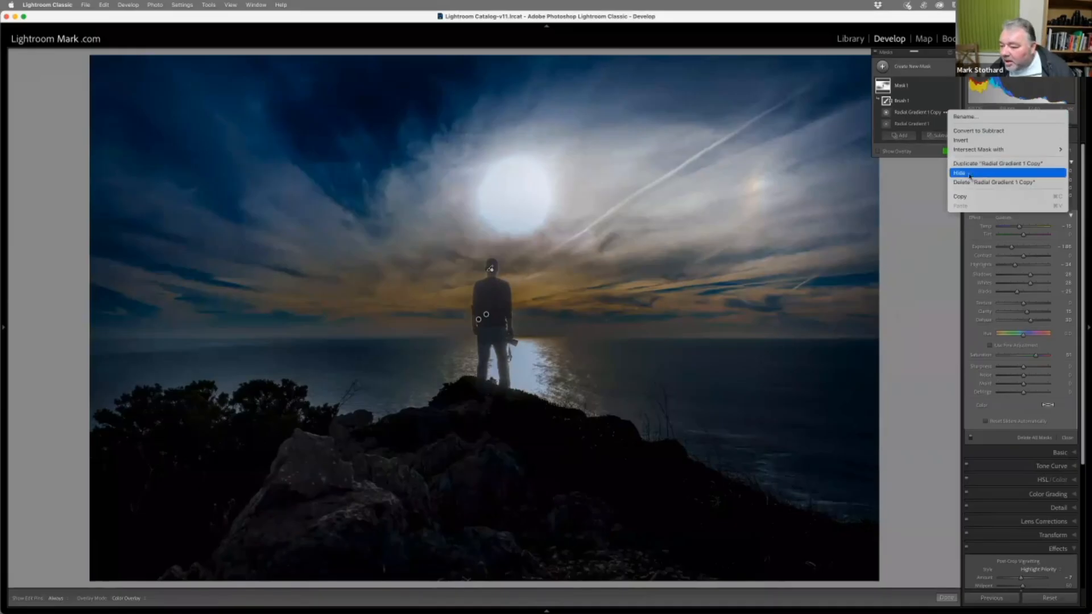
click(930, 115)
click(928, 113)
click(916, 104)
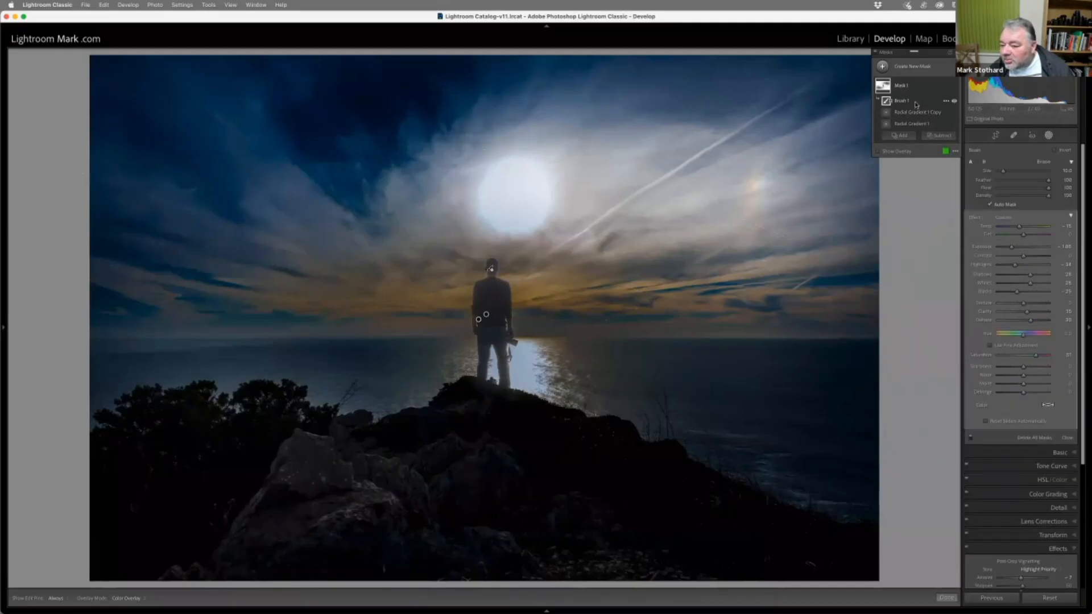
click(945, 102)
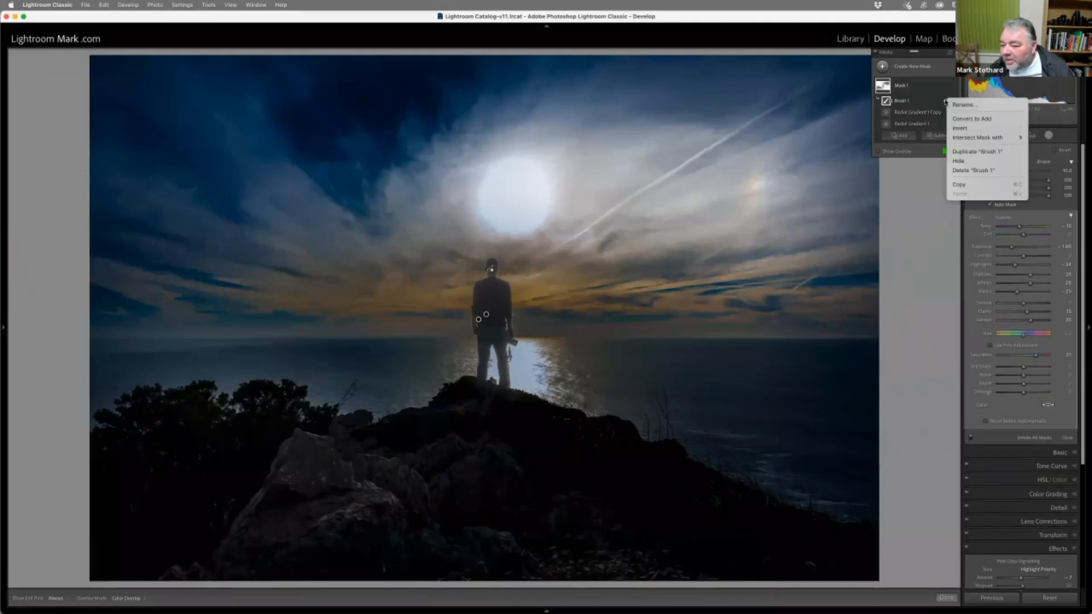
click(972, 170)
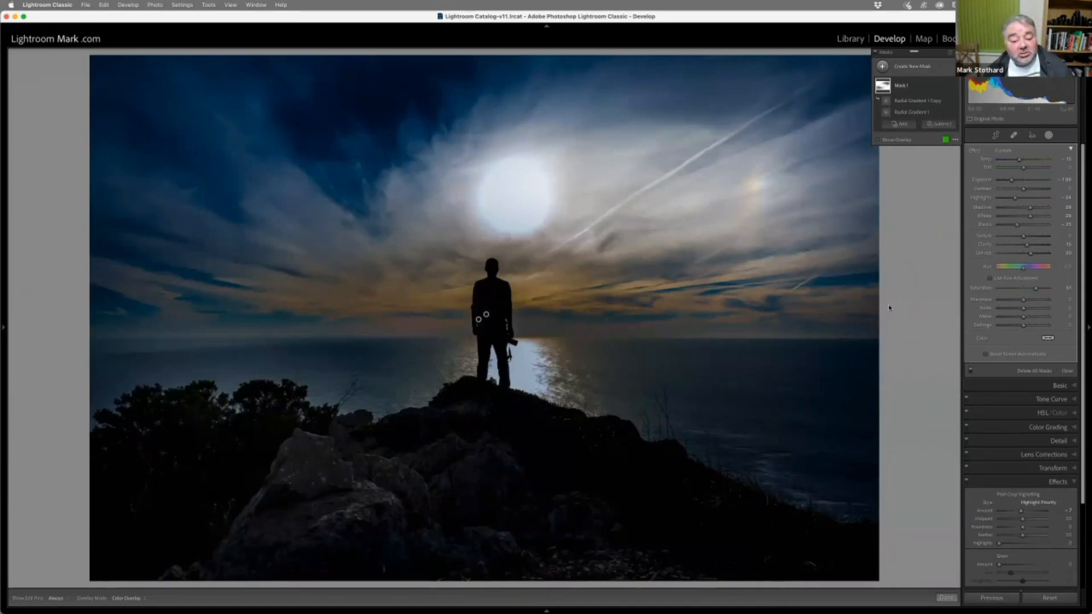
Rename the vignette mask as Outside and select its original inverted radial gradient
double_click(903, 87)
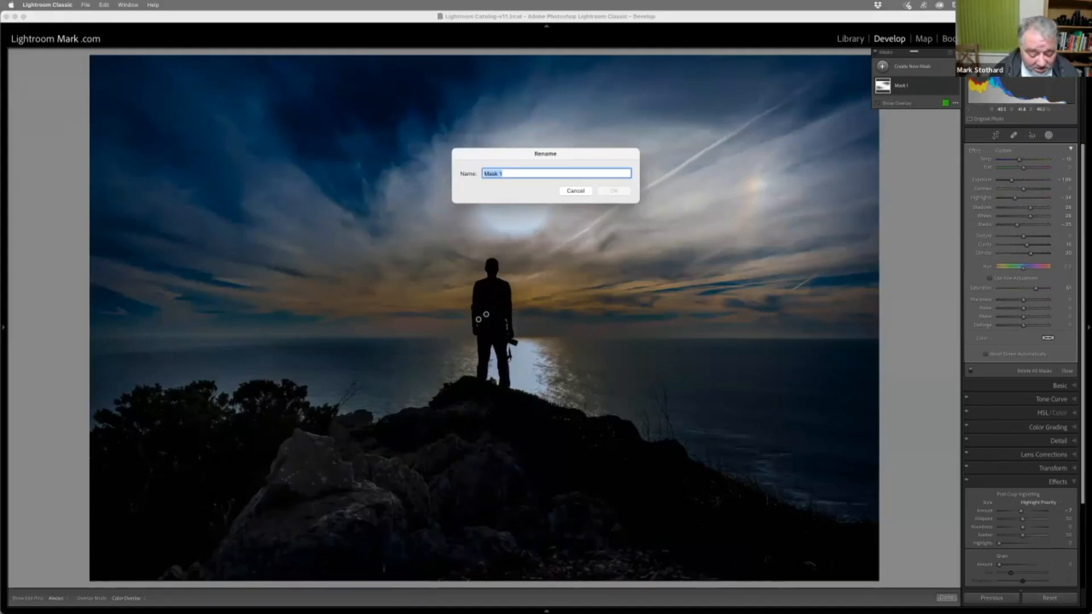
text(Outside)
key(Return)
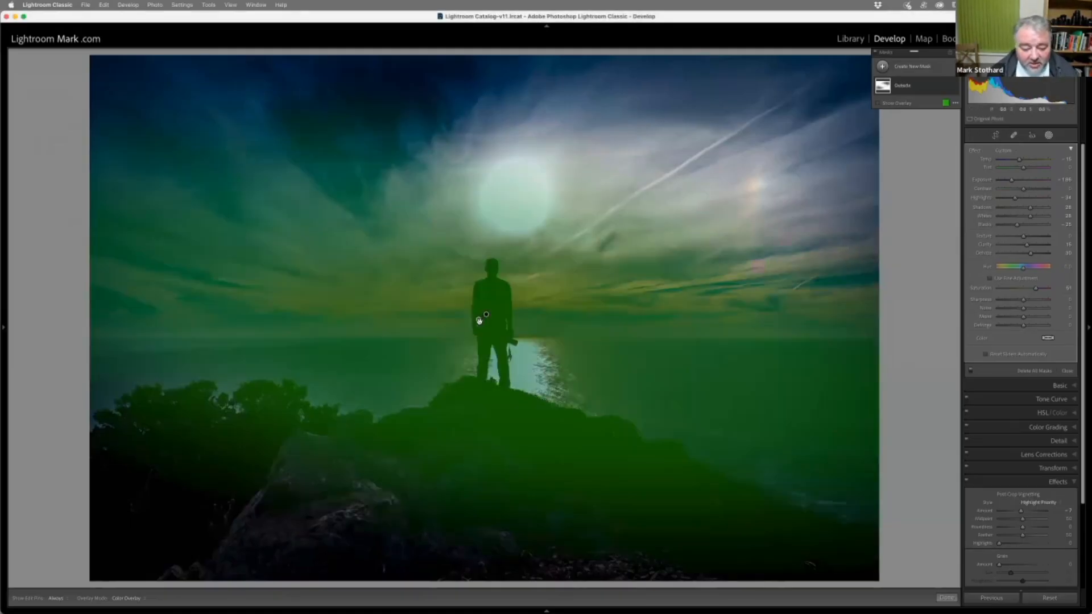
click(910, 85)
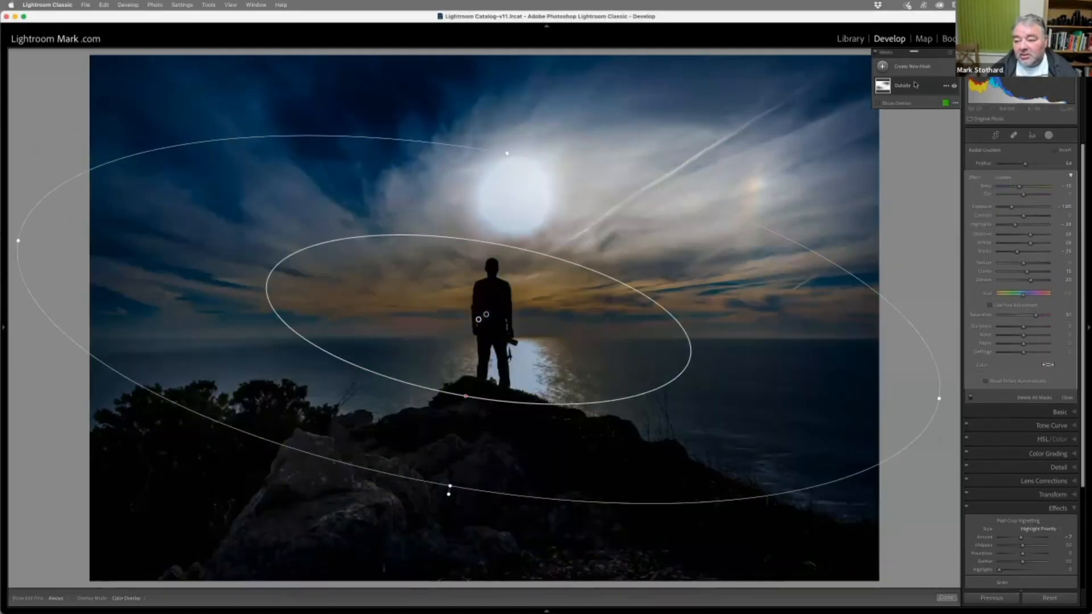
click(913, 114)
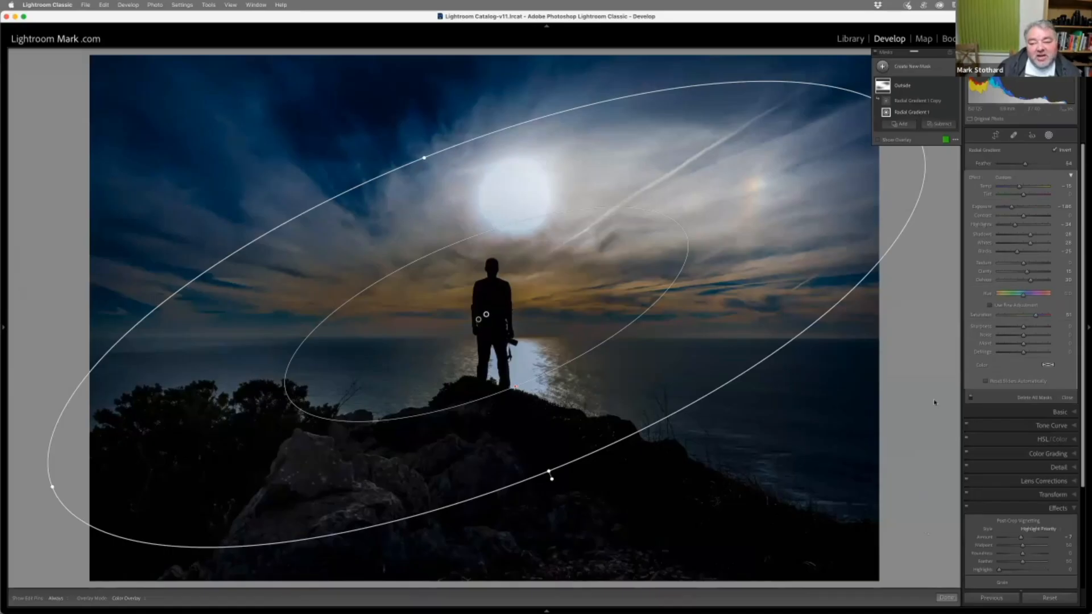
Add a linear gradient mask rising from the foreground rocks, raising its exposure to about 1.2 and lifting its shadows slightly
click(912, 68)
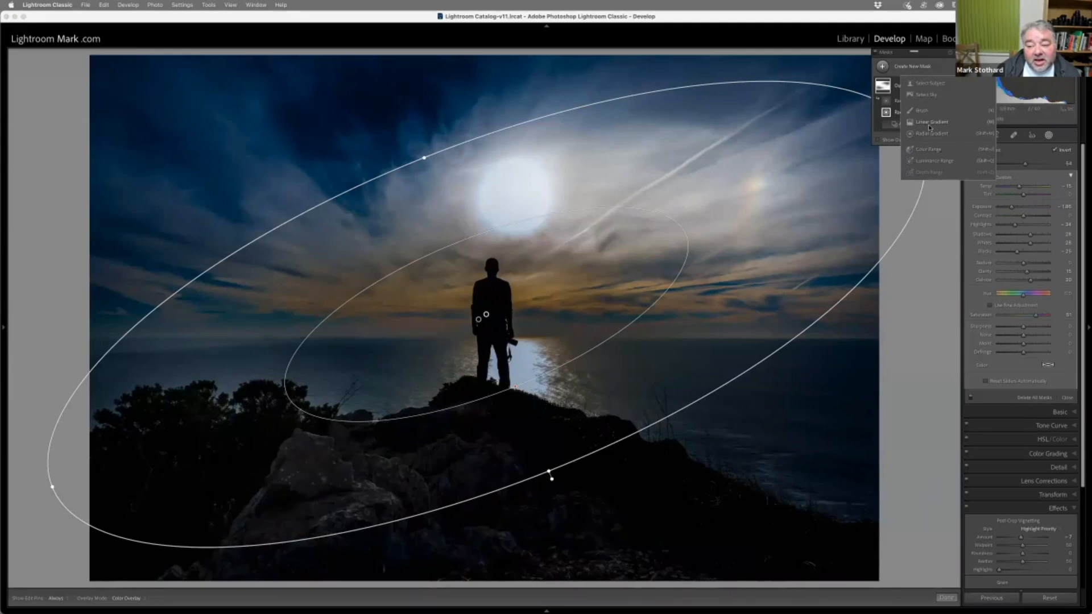
click(931, 123)
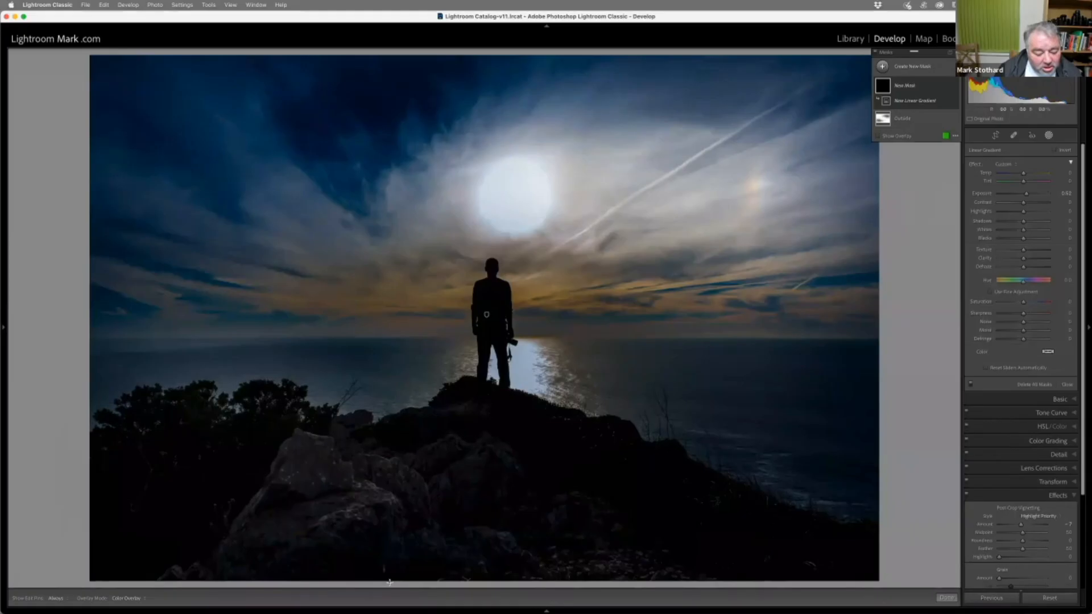
drag(394, 558, 434, 280)
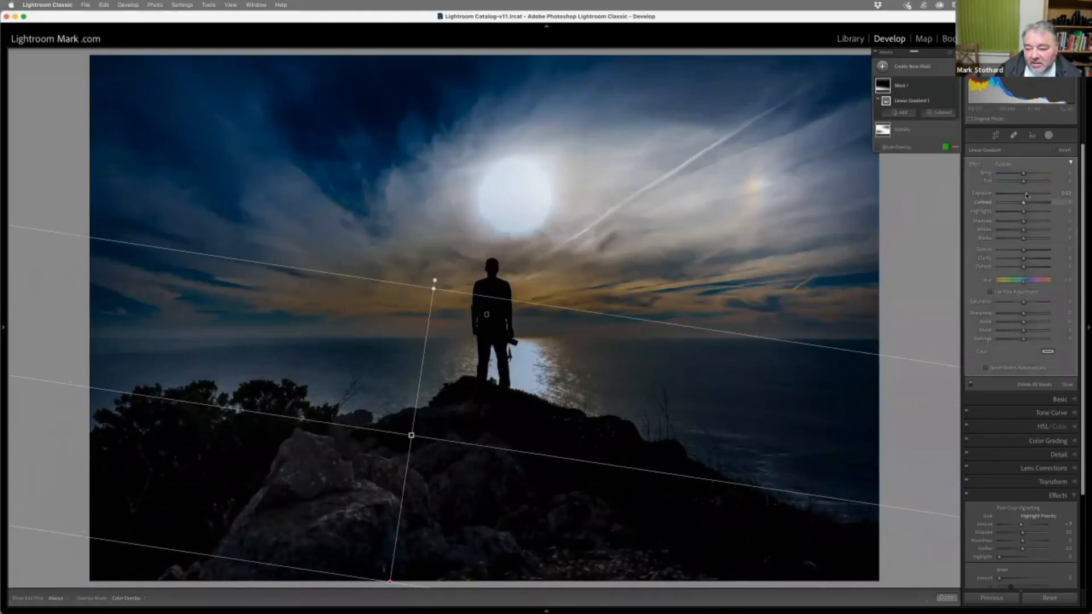
drag(1031, 196, 1032, 195)
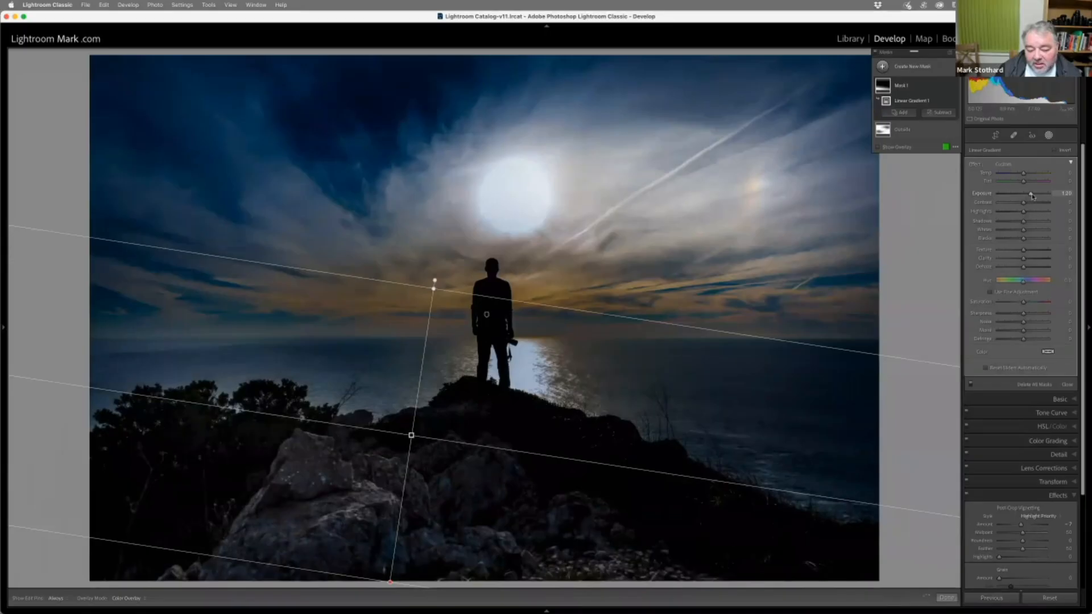
click(1028, 223)
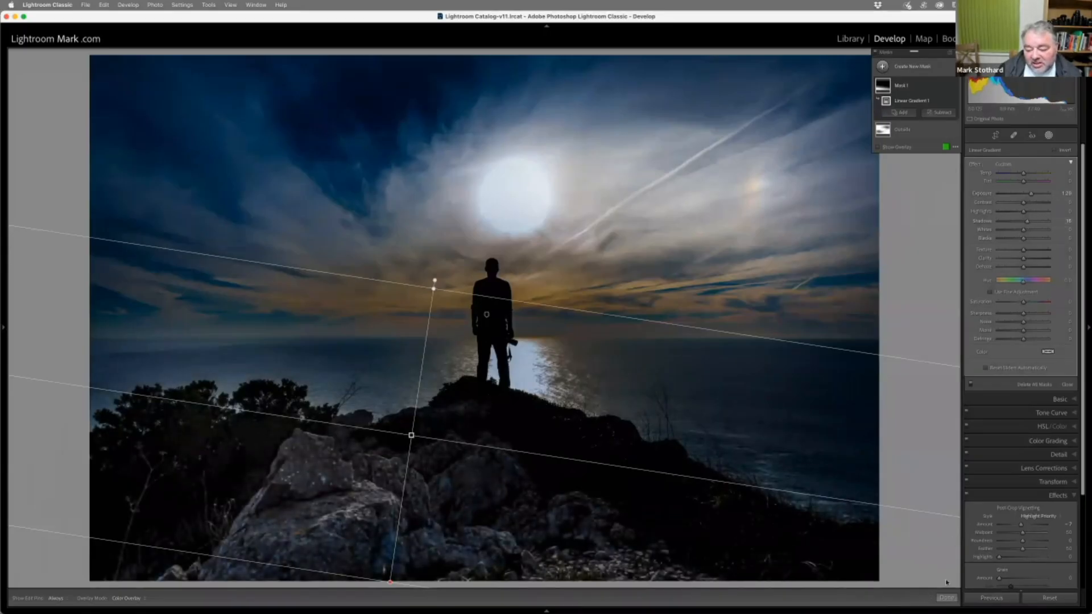
click(946, 598)
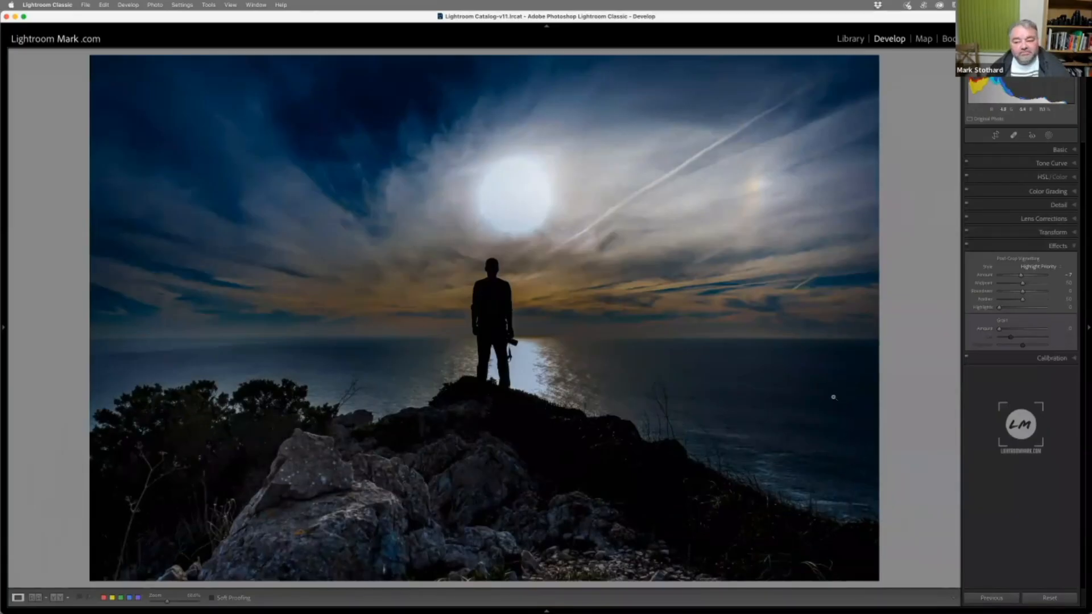
Reopen the masks and select the Outside mask to examine its radial gradient components
click(1049, 136)
click(909, 107)
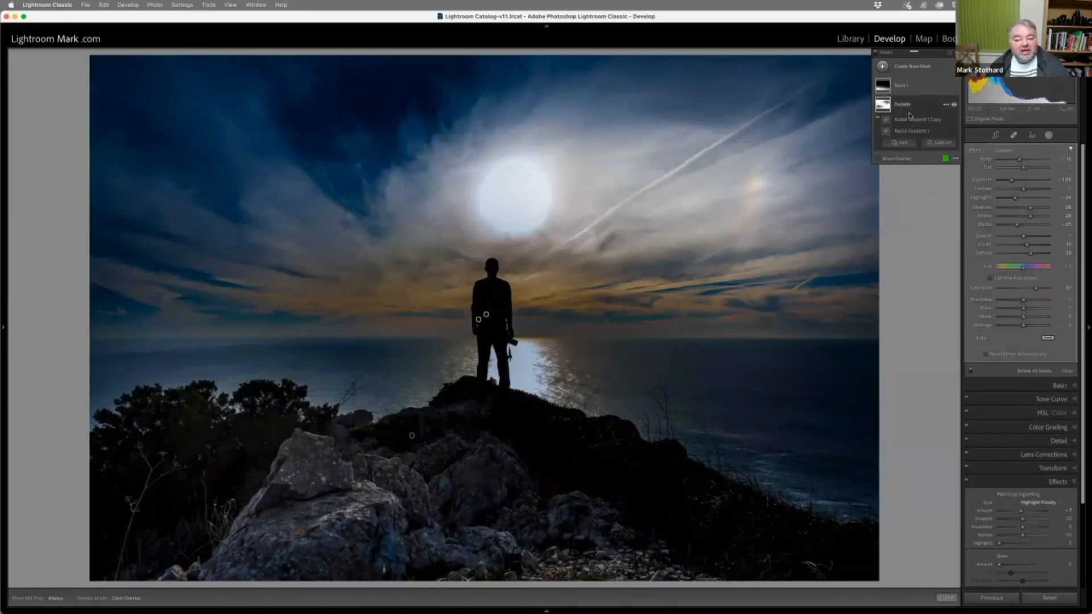
click(911, 119)
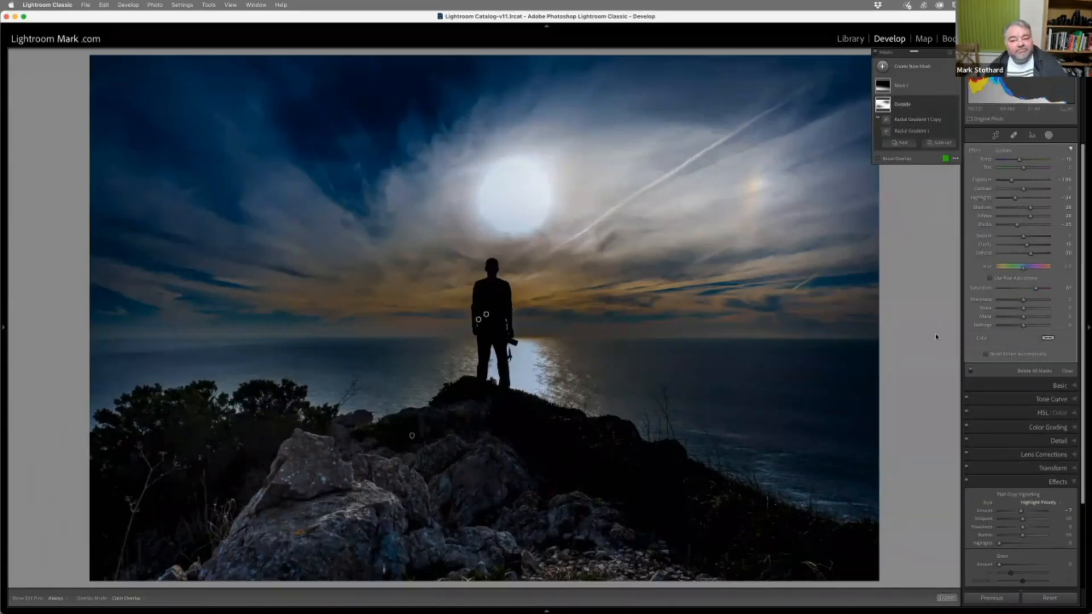
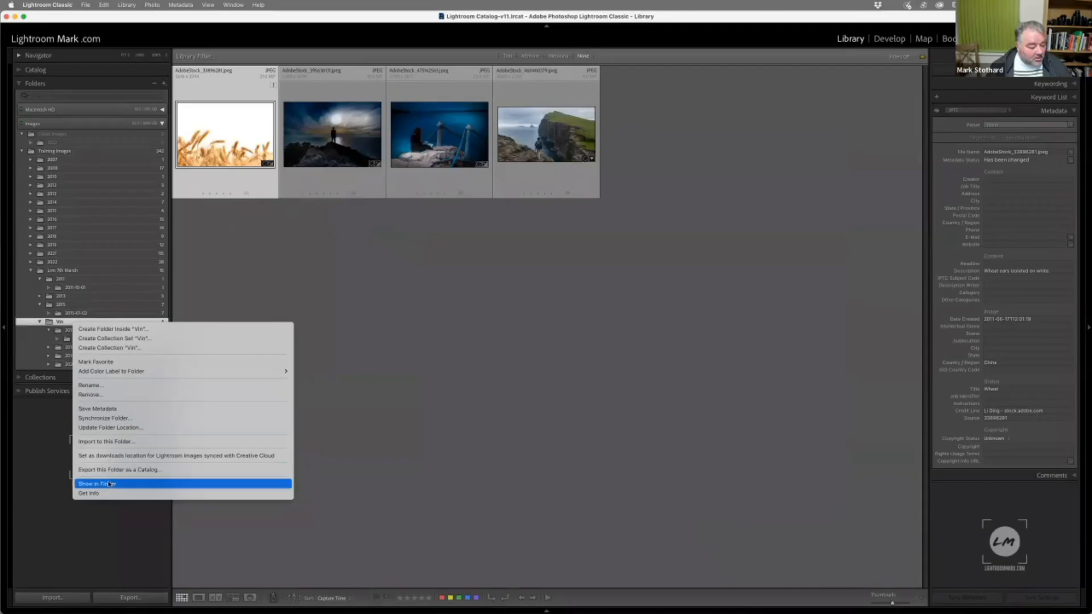
Reveal the Vin folder in Finder, select the stray wheat JPEG in the Lrm 7th March folder, and enlarge the window
click(97, 484)
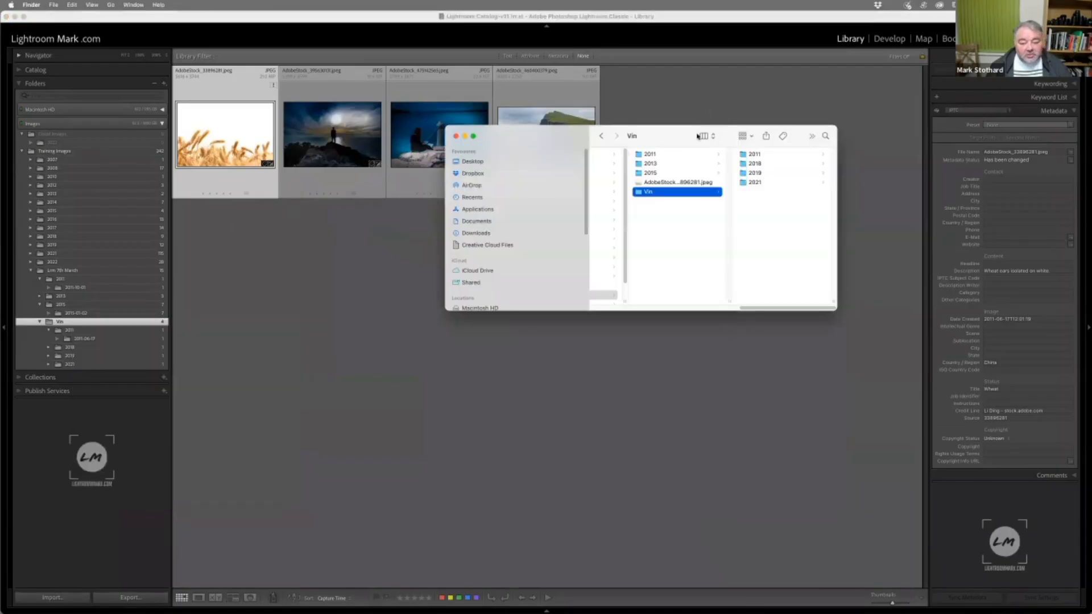
click(685, 183)
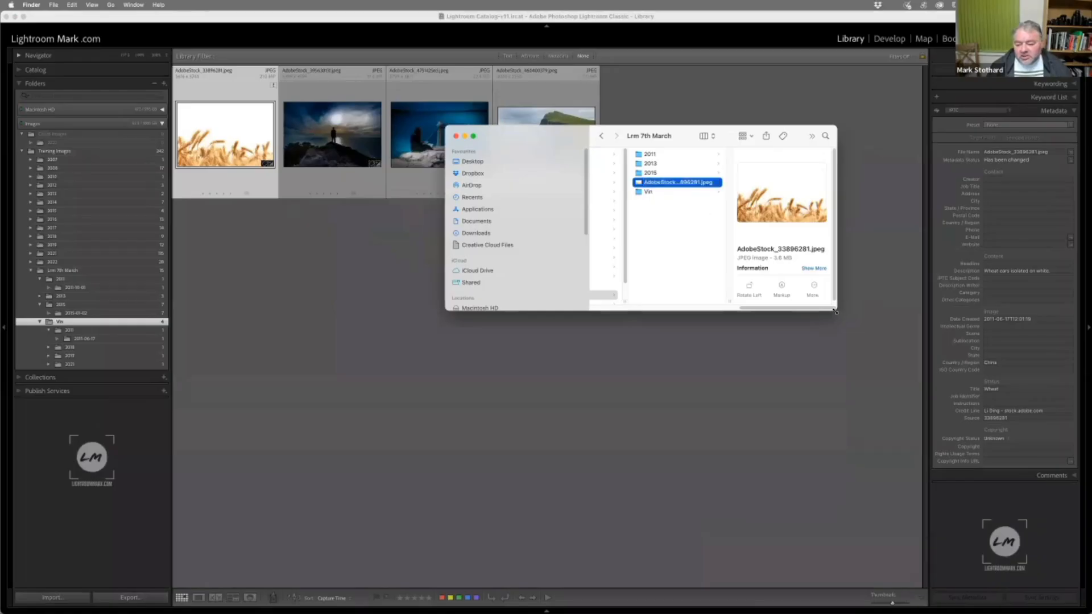
drag(835, 311, 983, 455)
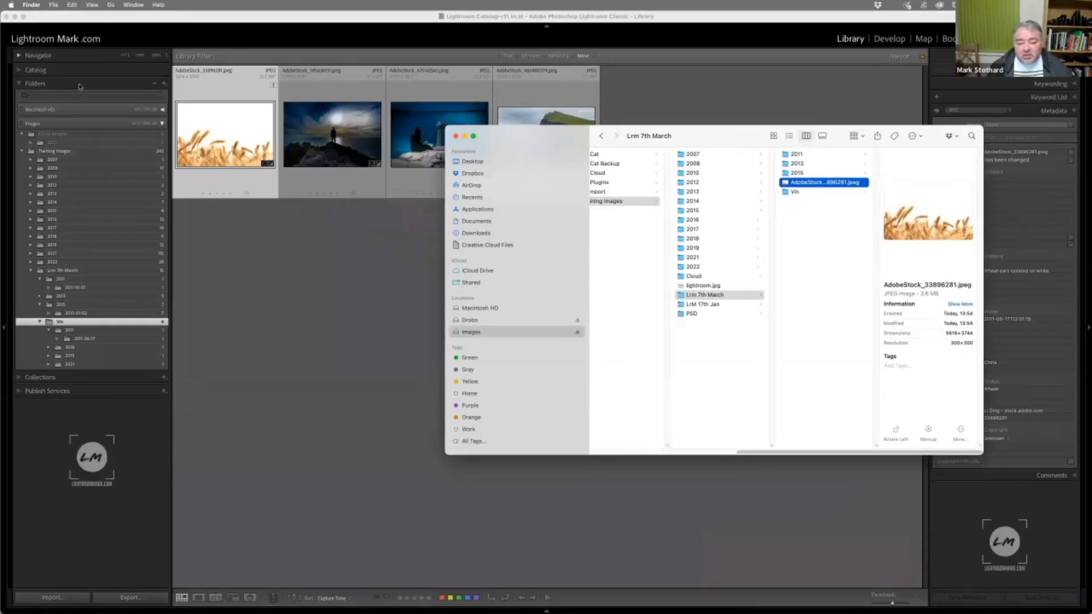
Back in Lightroom Classic, show the contents of Vin's 2011 subfolder, and minimise the catalog window to reach Finder
click(227, 134)
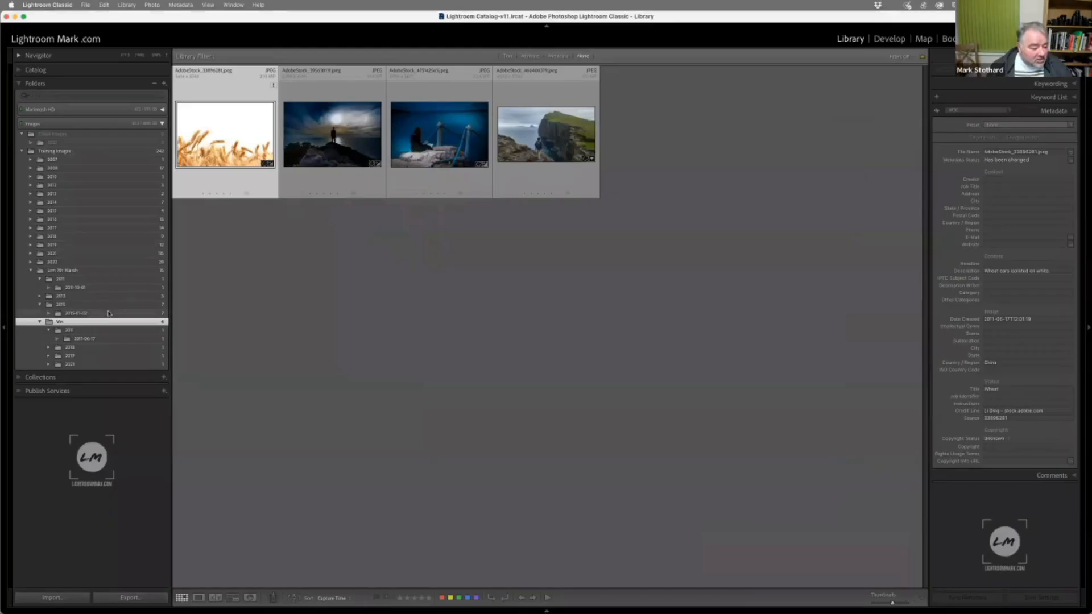
click(108, 330)
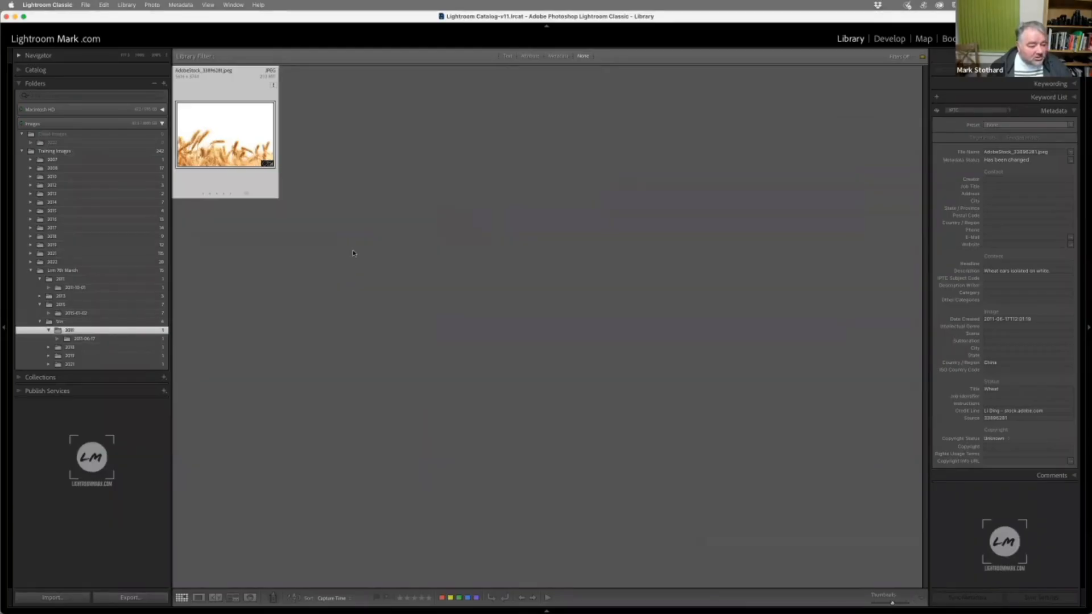
click(15, 17)
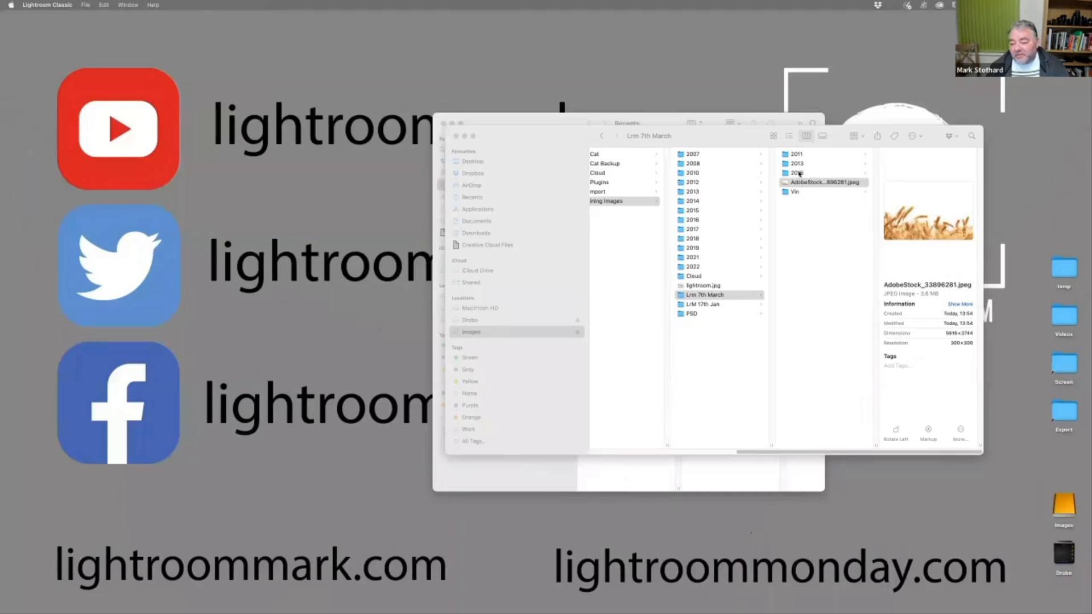
Move the stray wheat JPEG from Lrm 7th March into its 2011 folder, and on into the 2011-10-01 subfolder
drag(800, 181, 799, 158)
click(831, 162)
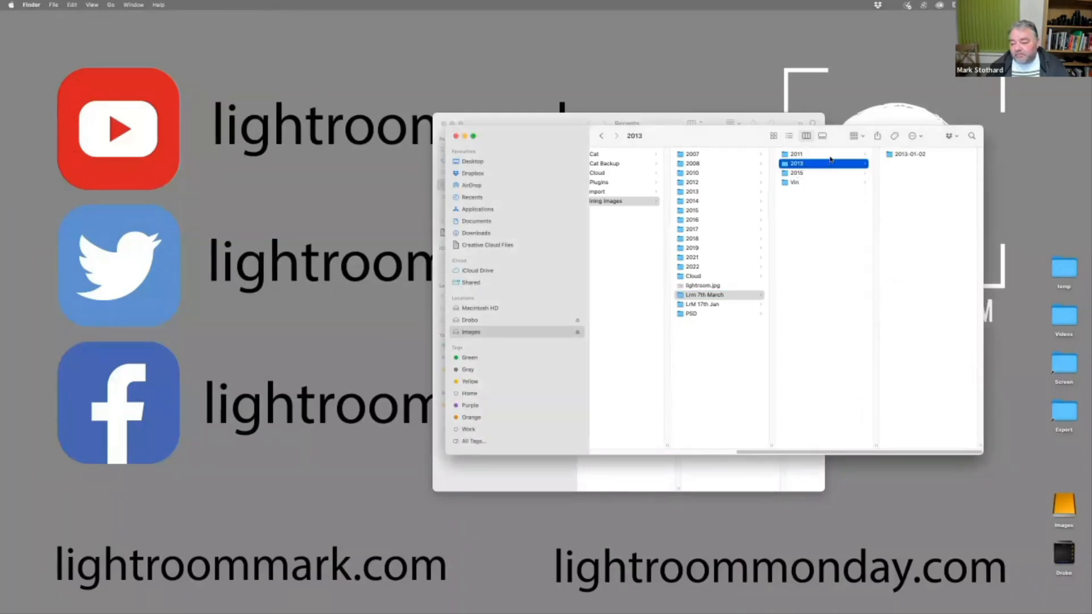
click(831, 154)
drag(925, 165, 913, 154)
Return to Lightroom Classic and look through the photos in each of Vin's year subfolders, from 2011 to 2021
click(347, 172)
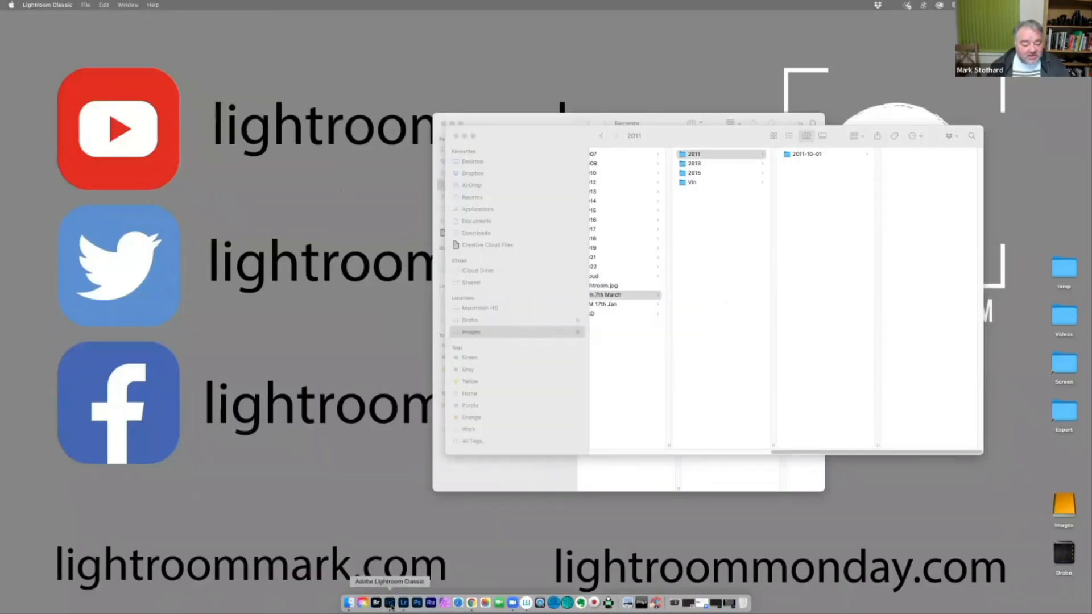
click(391, 607)
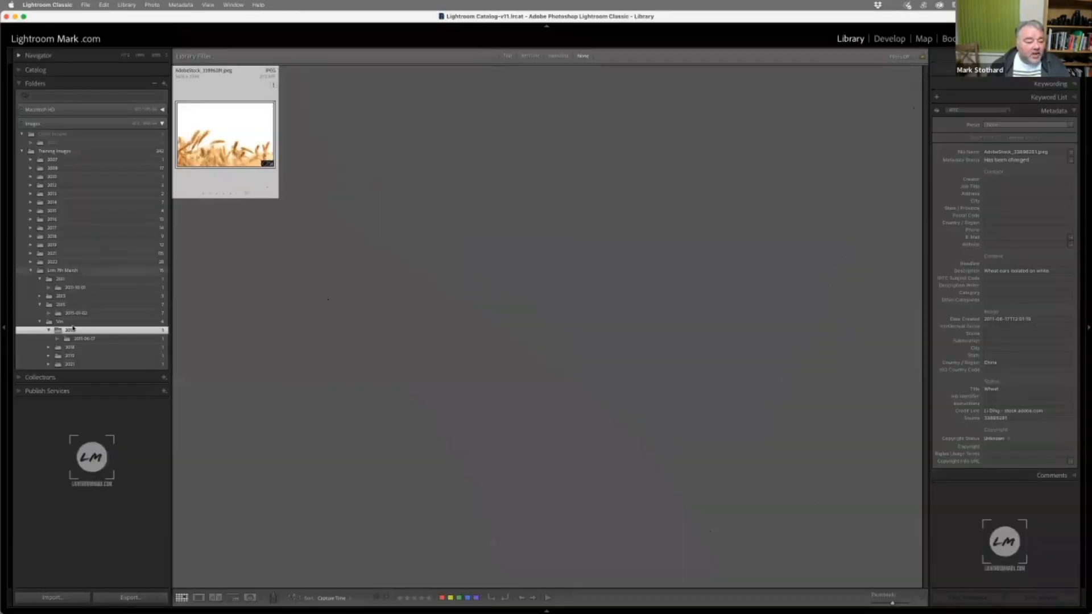
click(59, 321)
click(70, 330)
click(85, 339)
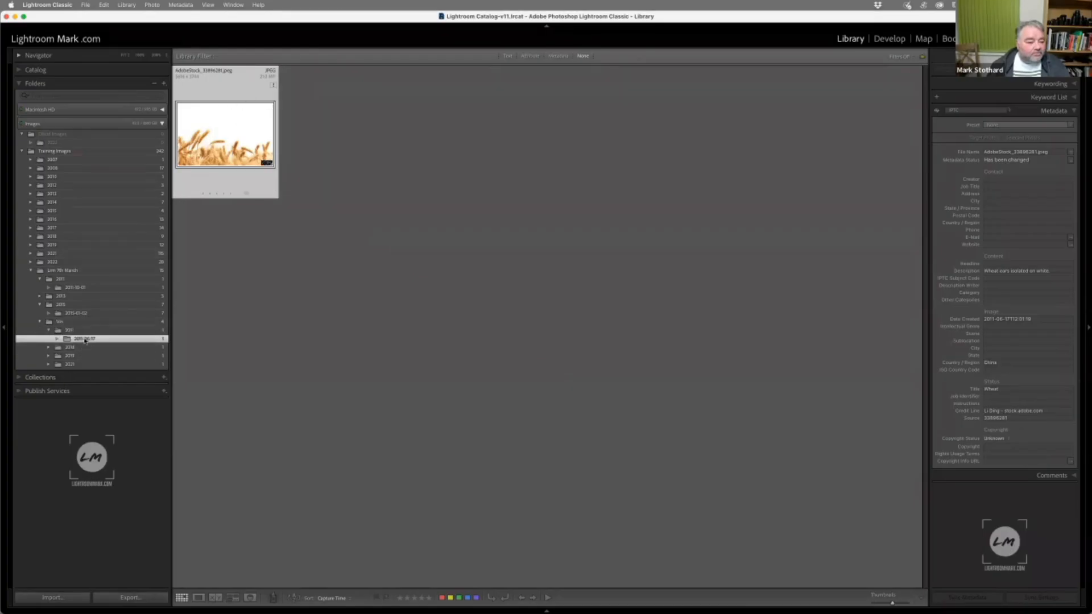
click(70, 348)
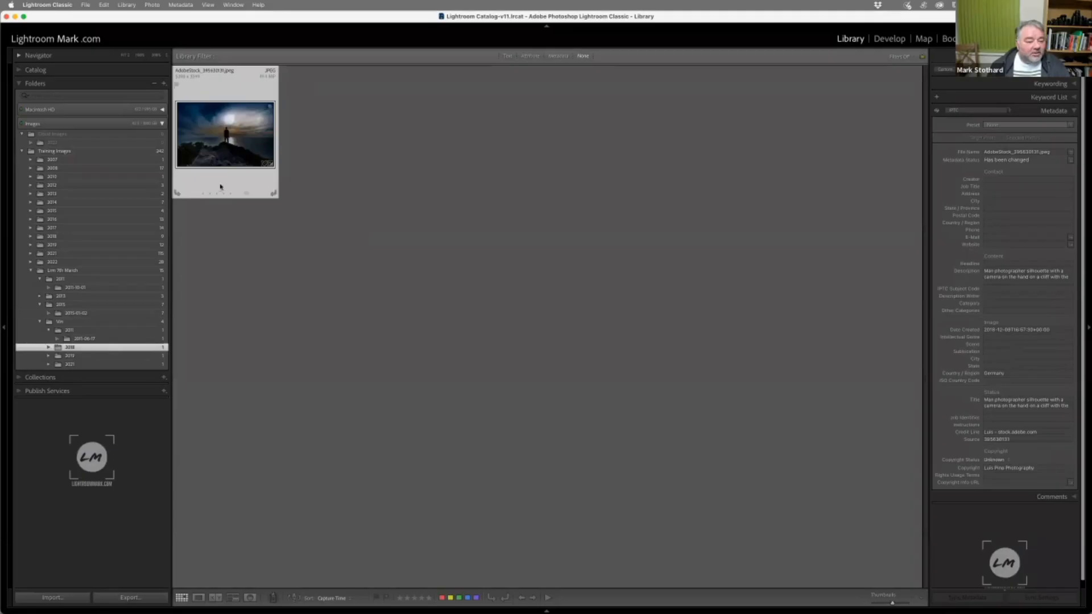
click(95, 356)
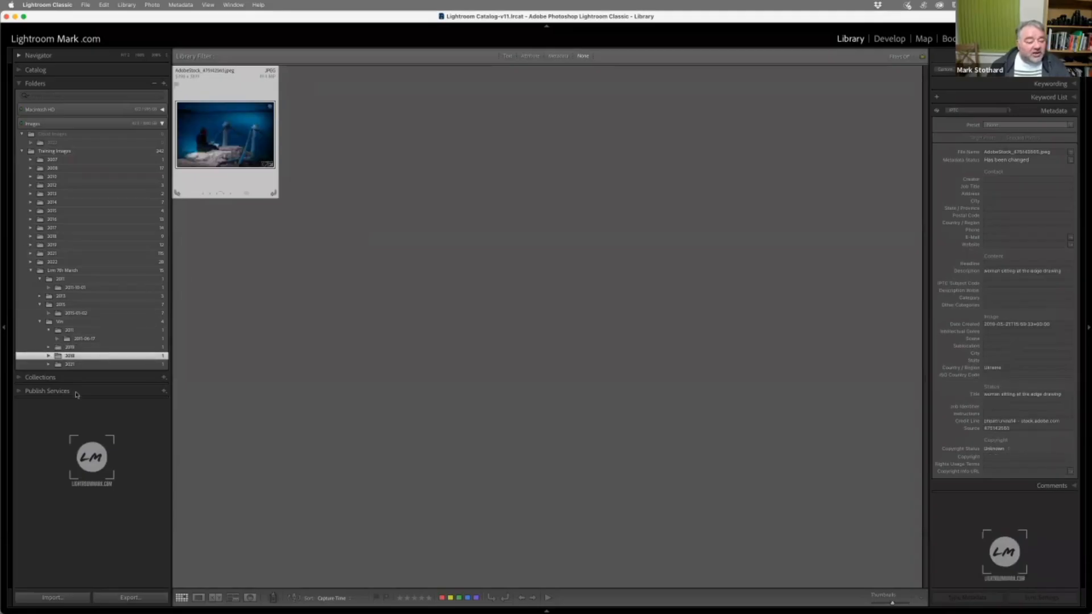
click(77, 365)
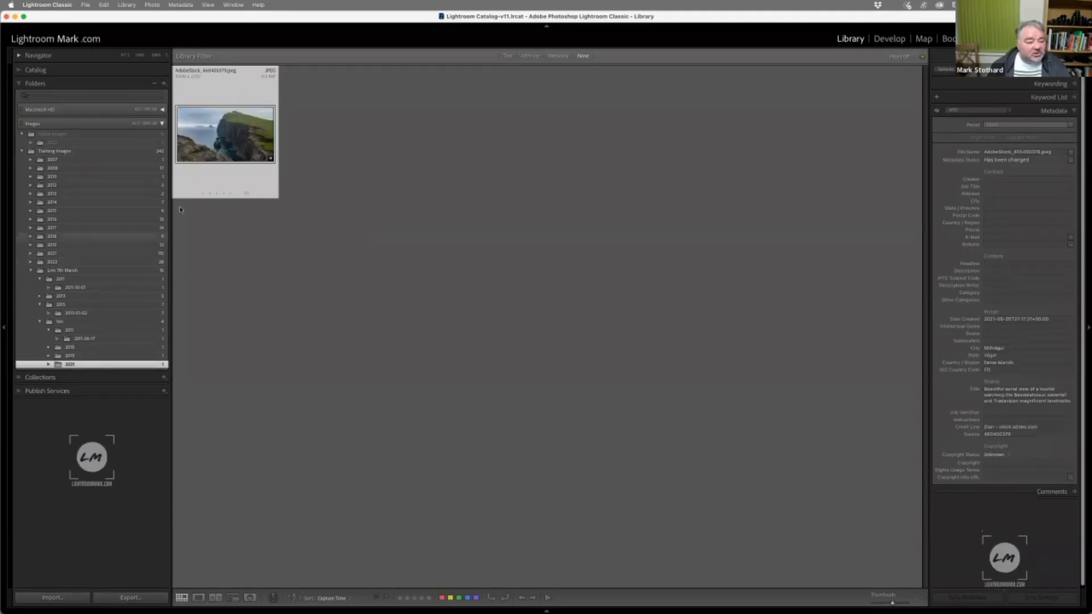
Open the green cliff photo of the hiker in the single-image view and examine it enlarged
double_click(207, 156)
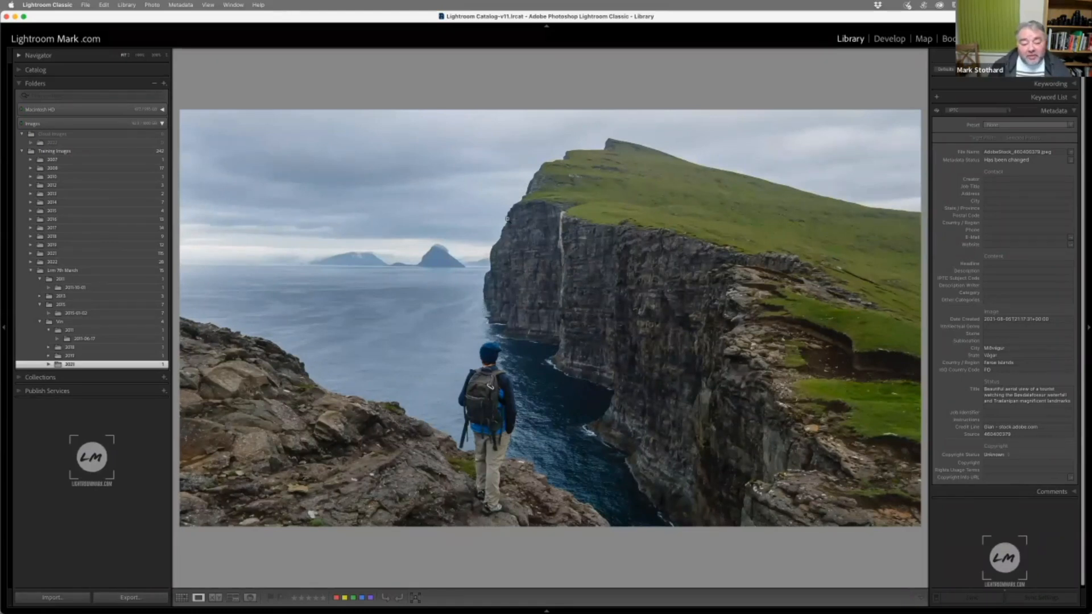
click(548, 207)
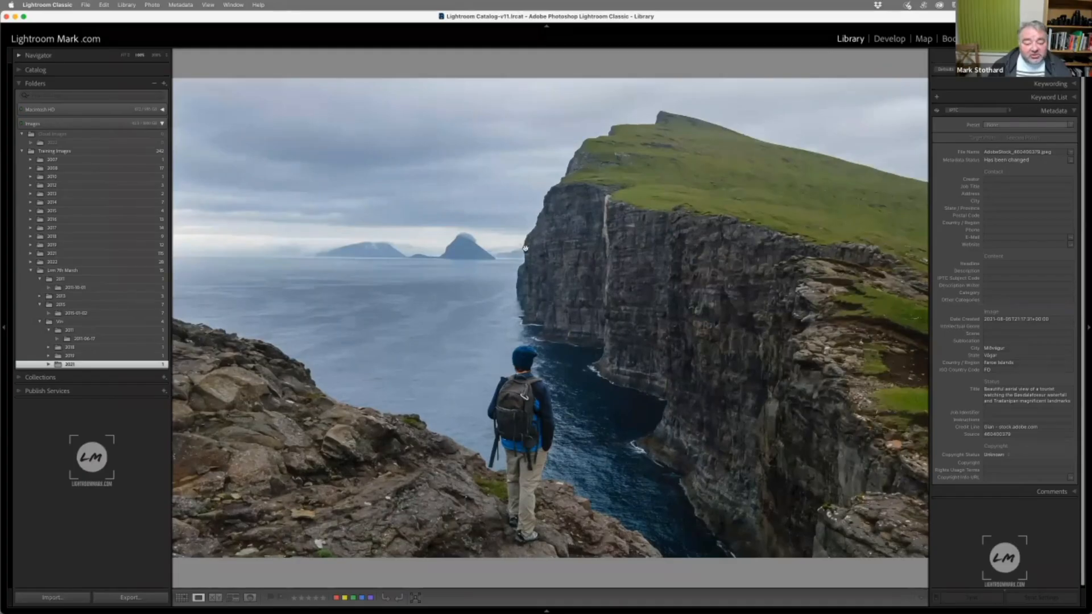
drag(551, 246, 490, 237)
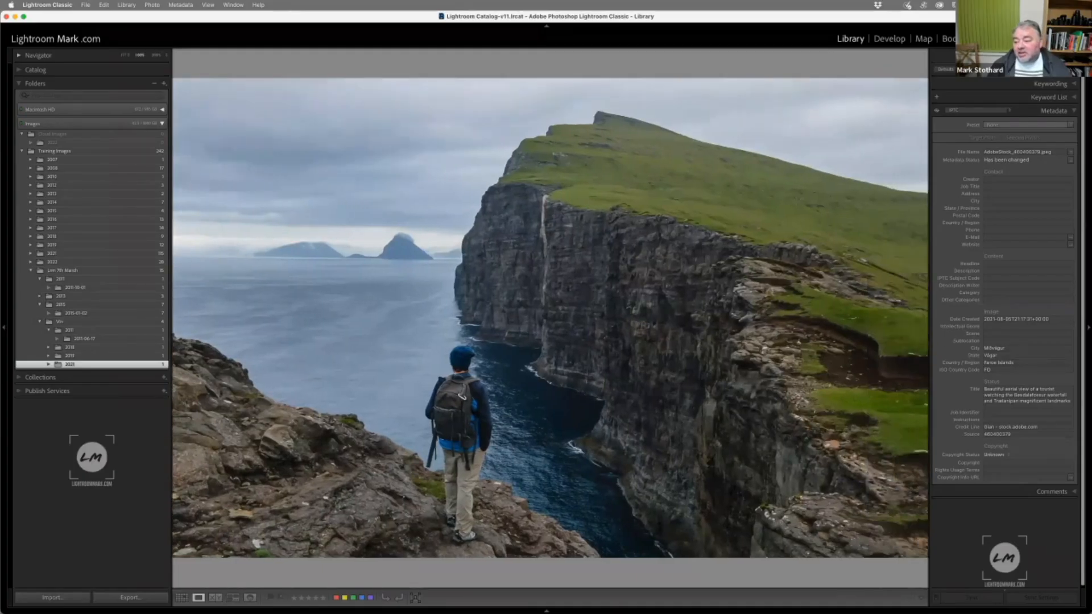
Take the cliff photo into Develop and enable Remove Chromatic Aberration and Profile Corrections in its lens corrections
click(897, 42)
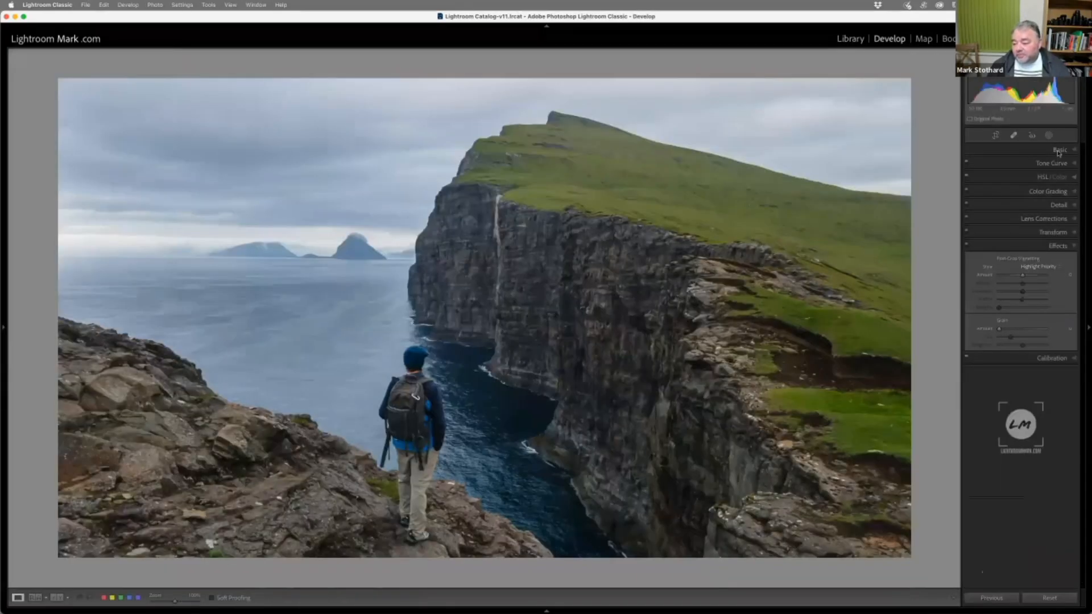
click(1049, 218)
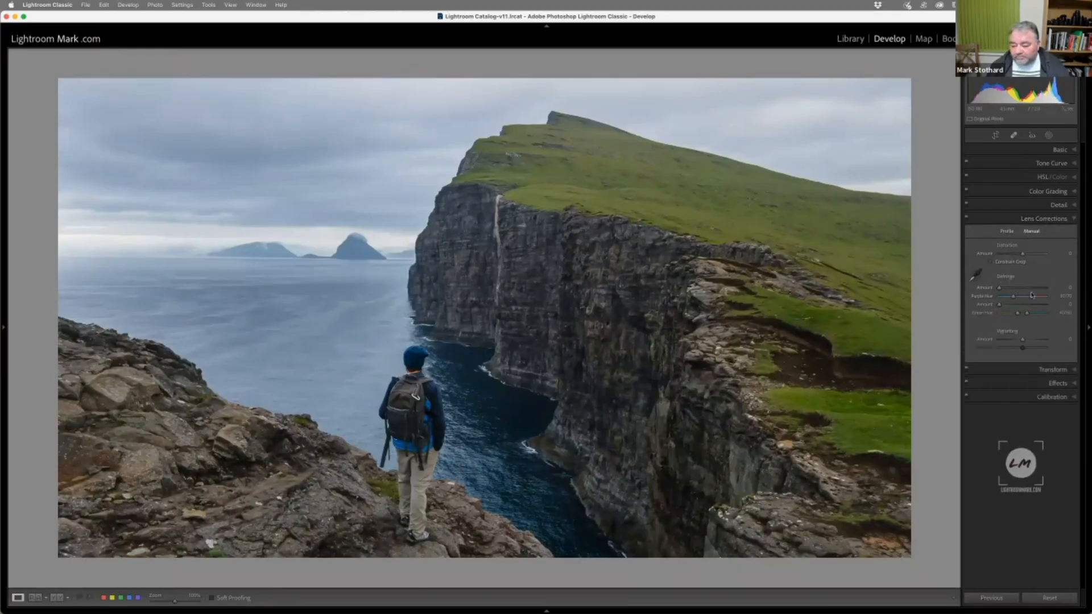
click(1007, 231)
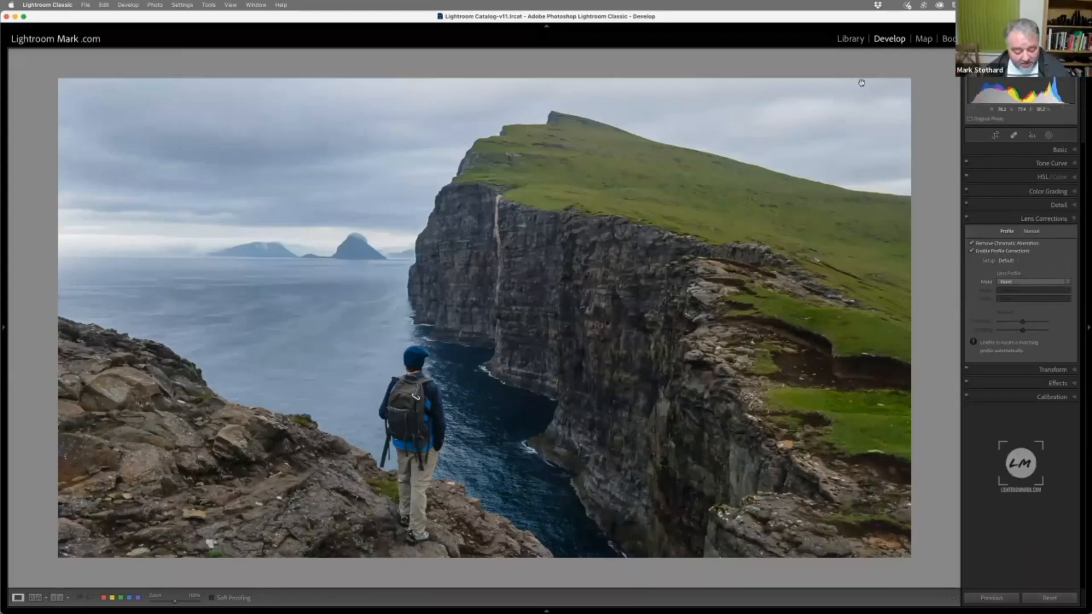
Check the cliff photo's camera and lens details in the Library using the EXIF and the EXIF and IPTC metadata sets
key(g)
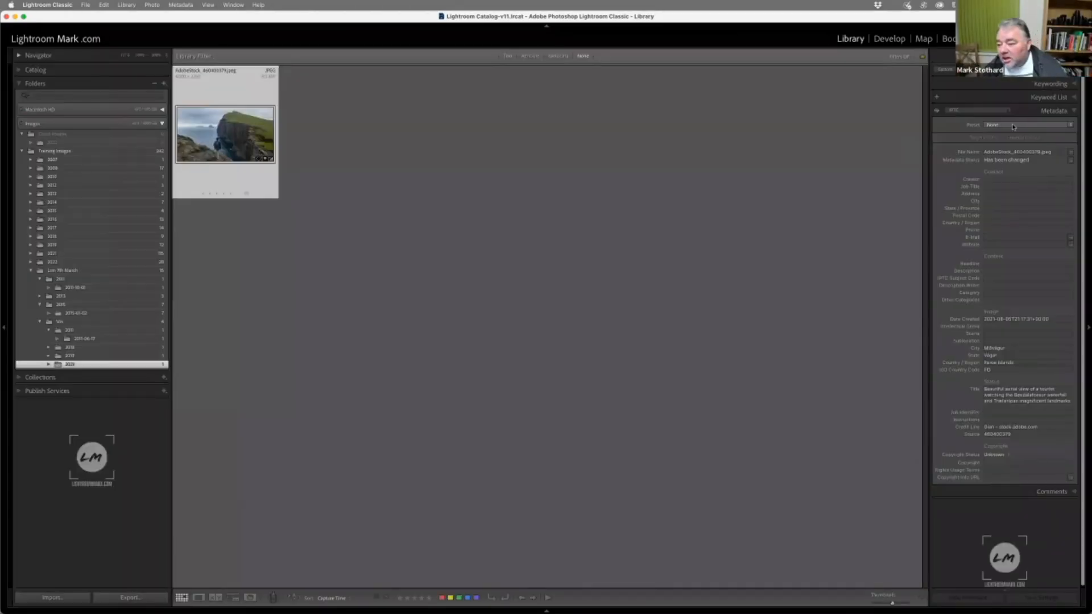
click(975, 110)
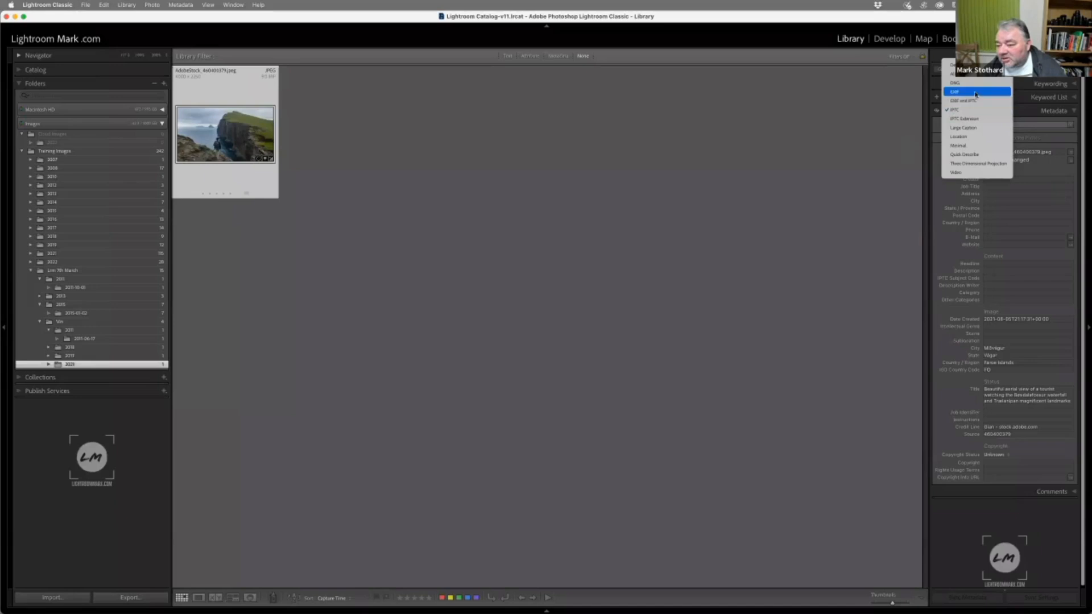
click(976, 94)
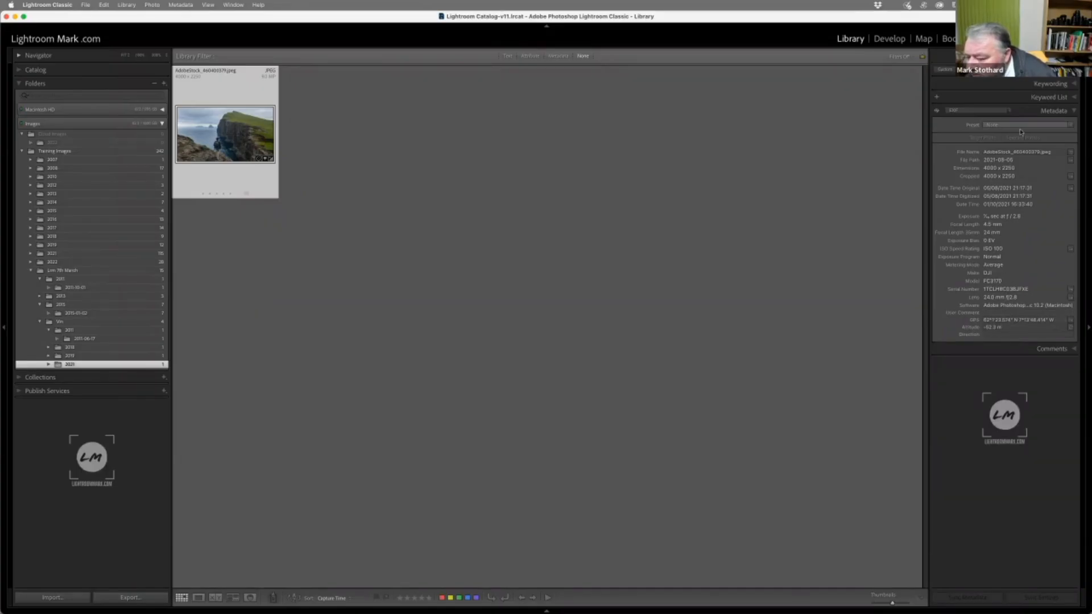
click(978, 111)
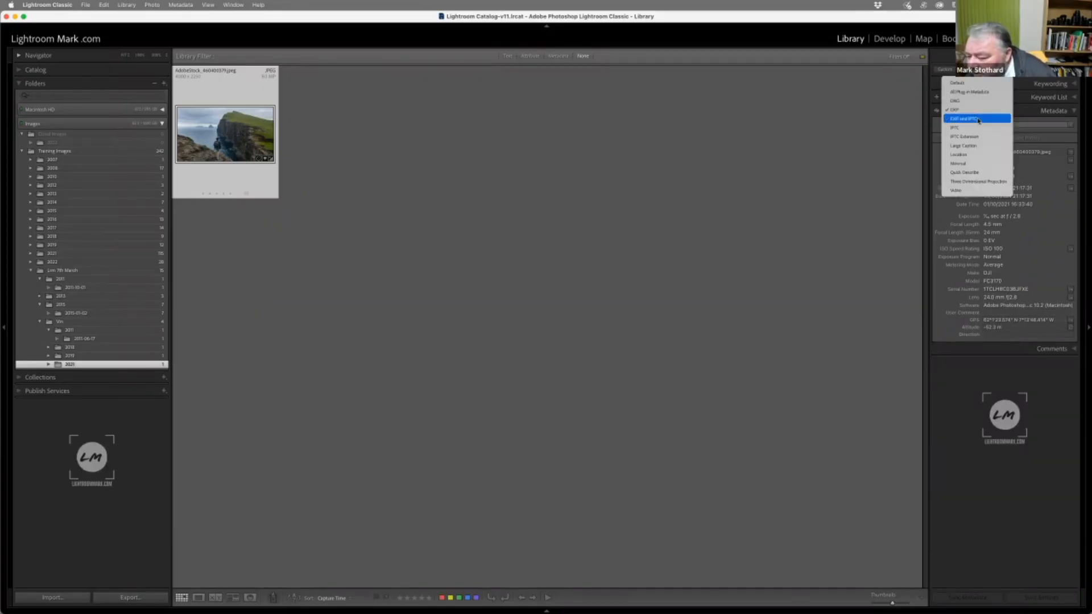
click(978, 117)
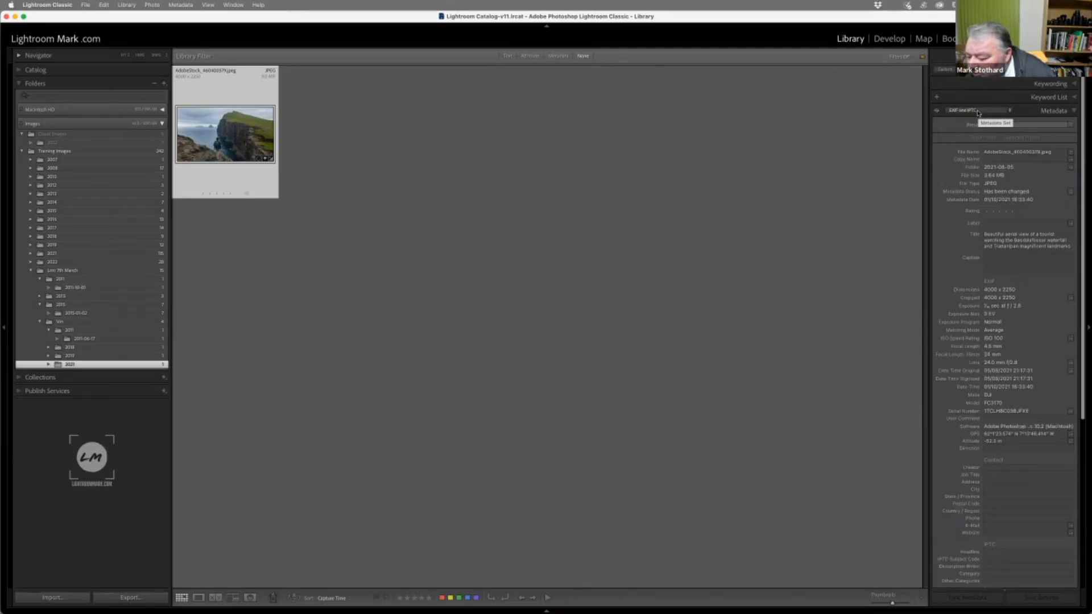
click(979, 112)
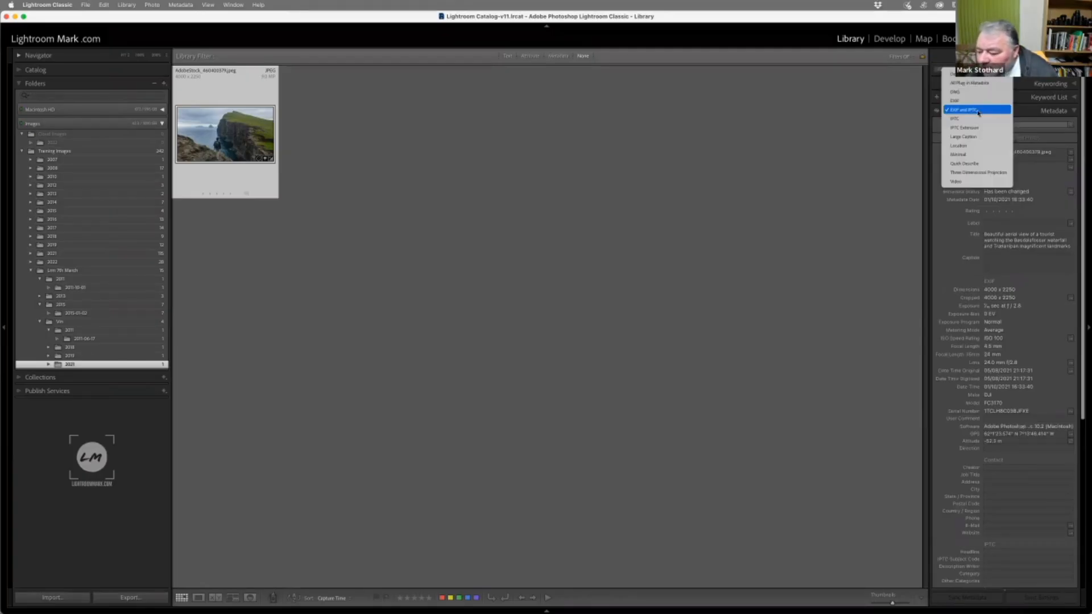
click(978, 112)
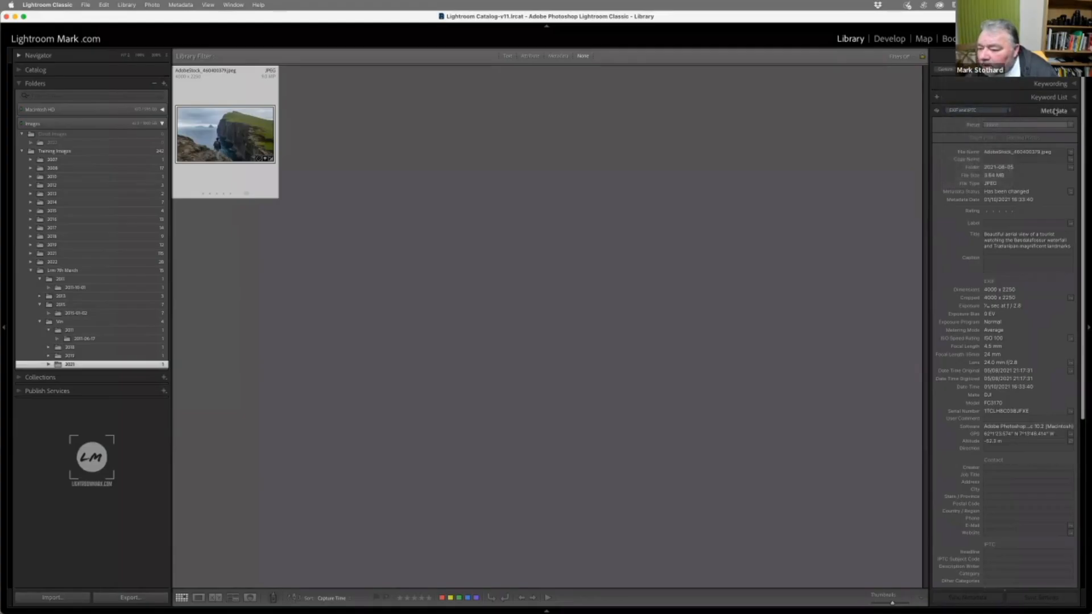
Return the cliff photo to Develop and set the lens profile make to DJI
key(d)
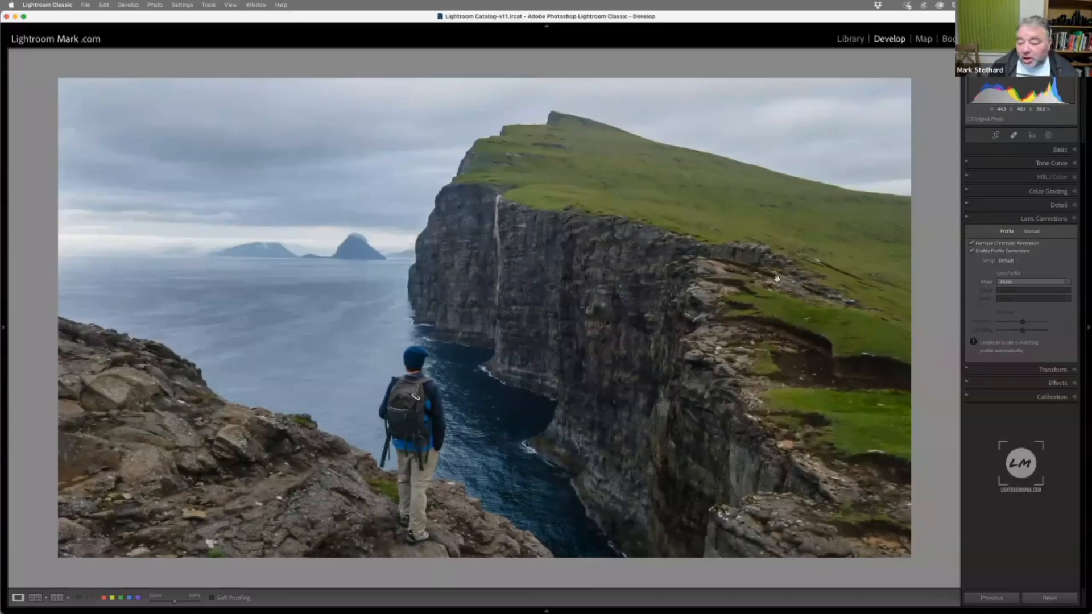
click(1010, 283)
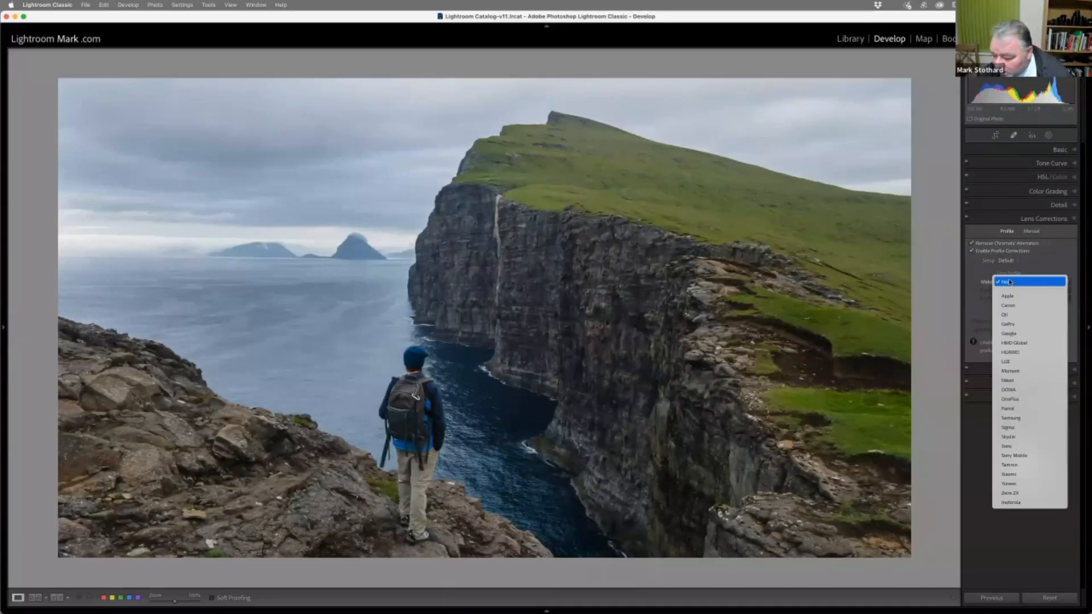
click(1013, 316)
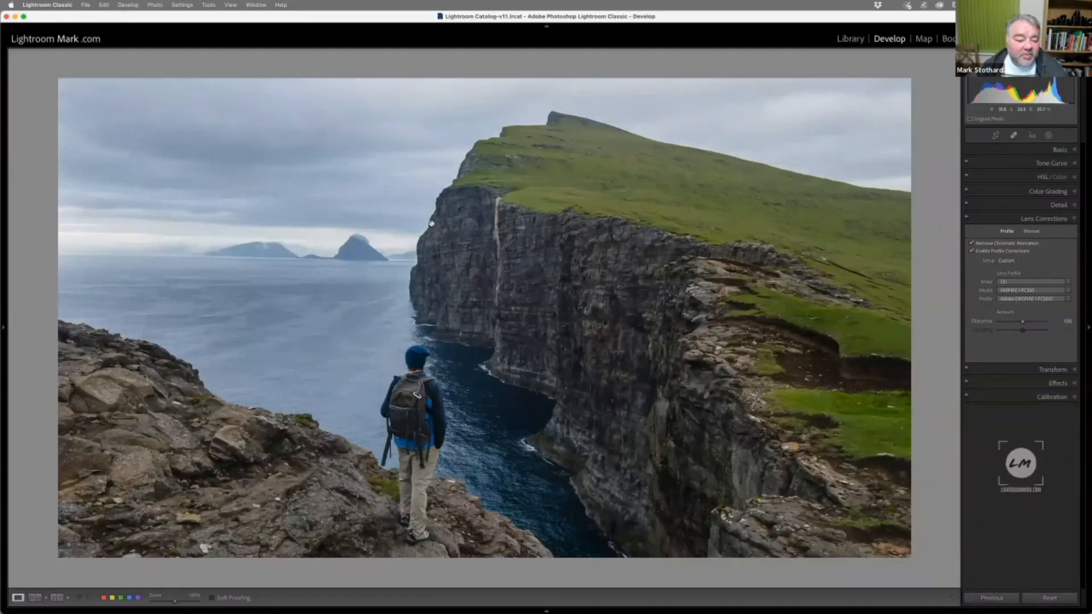
Sample a fringe colour along the cliff edge for manual defringing and set the purple amount to about 12
click(1032, 231)
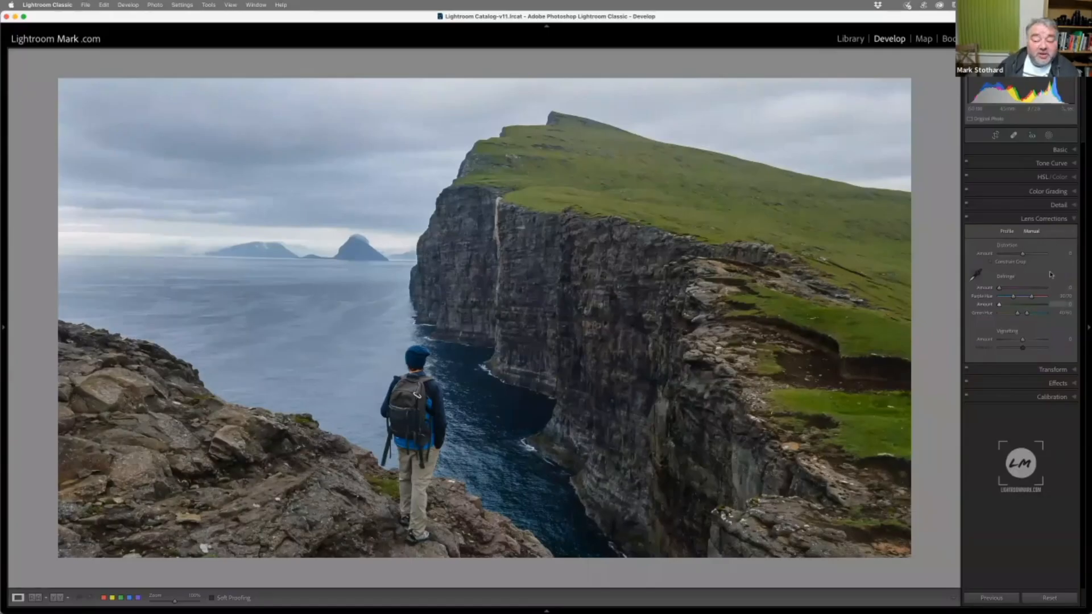
click(976, 276)
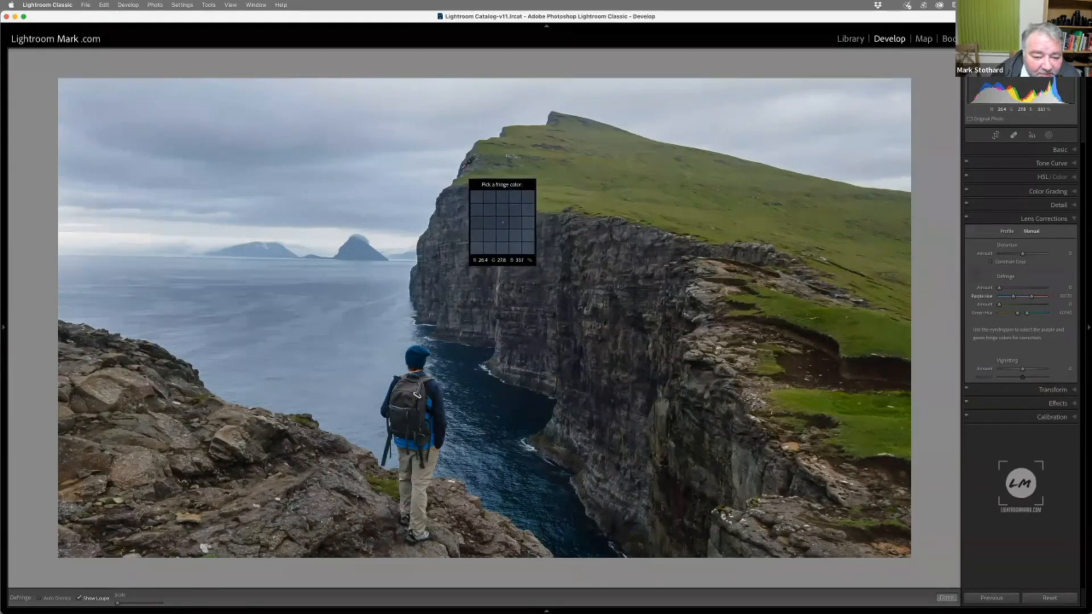
click(477, 173)
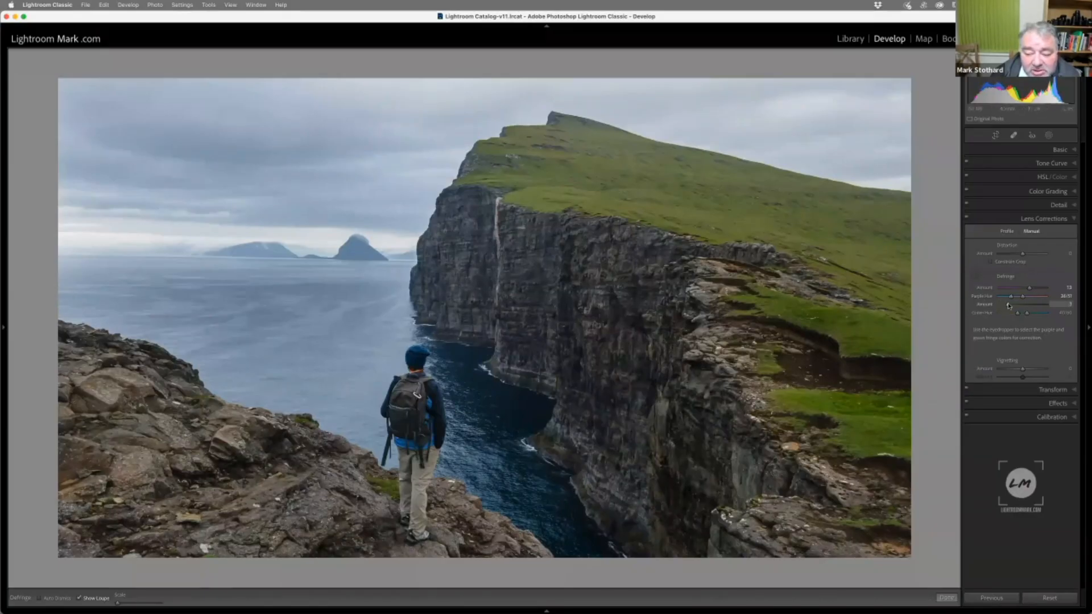
Set the green defringe amount to about 4, widen the green hue range, and finish the fringe colour selection
drag(1018, 315, 1013, 319)
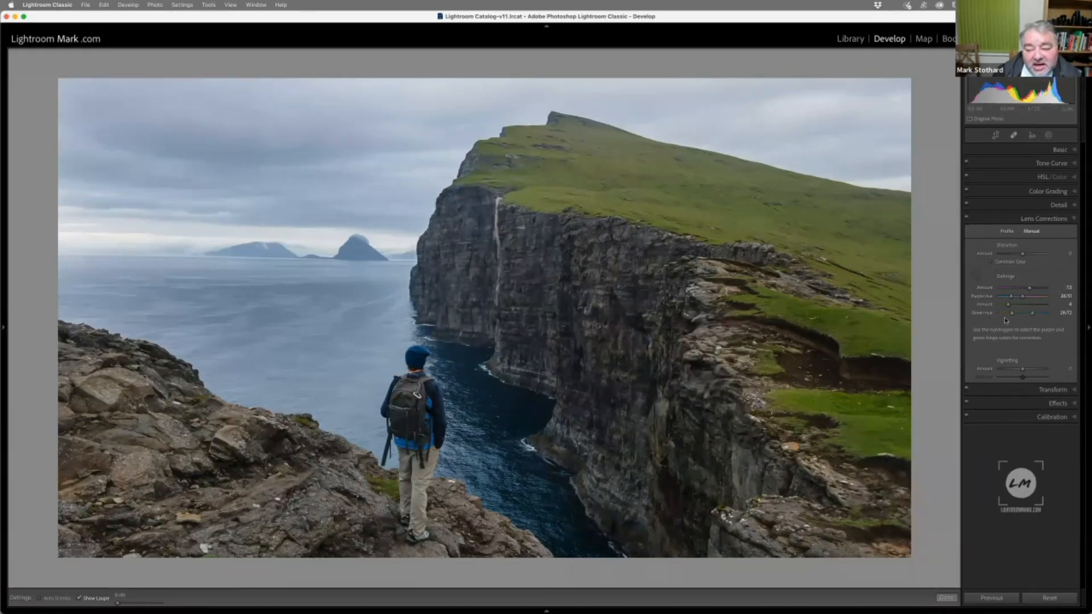
click(978, 274)
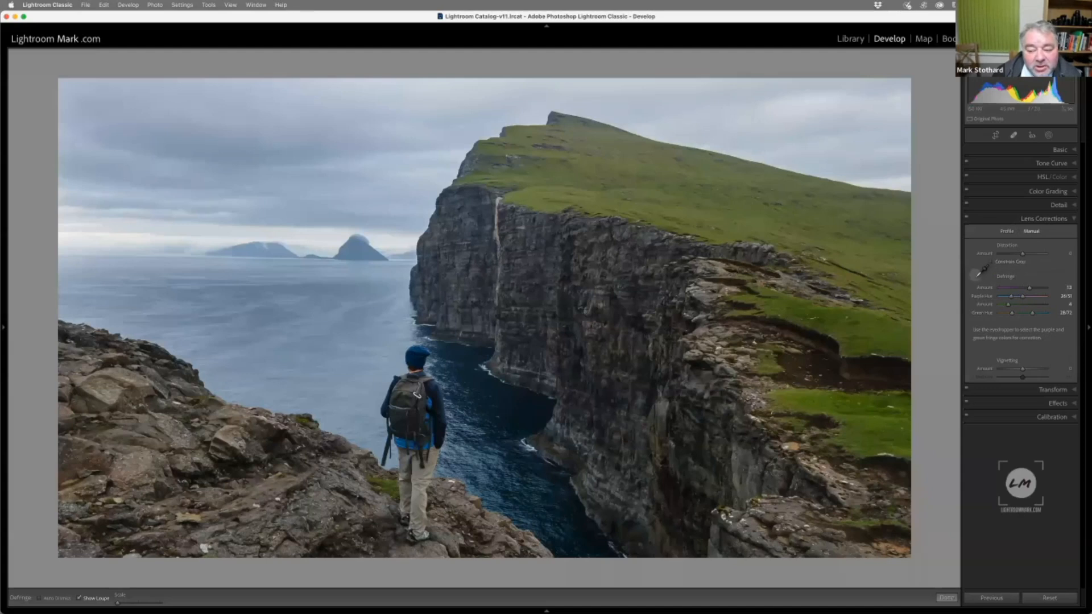
click(980, 272)
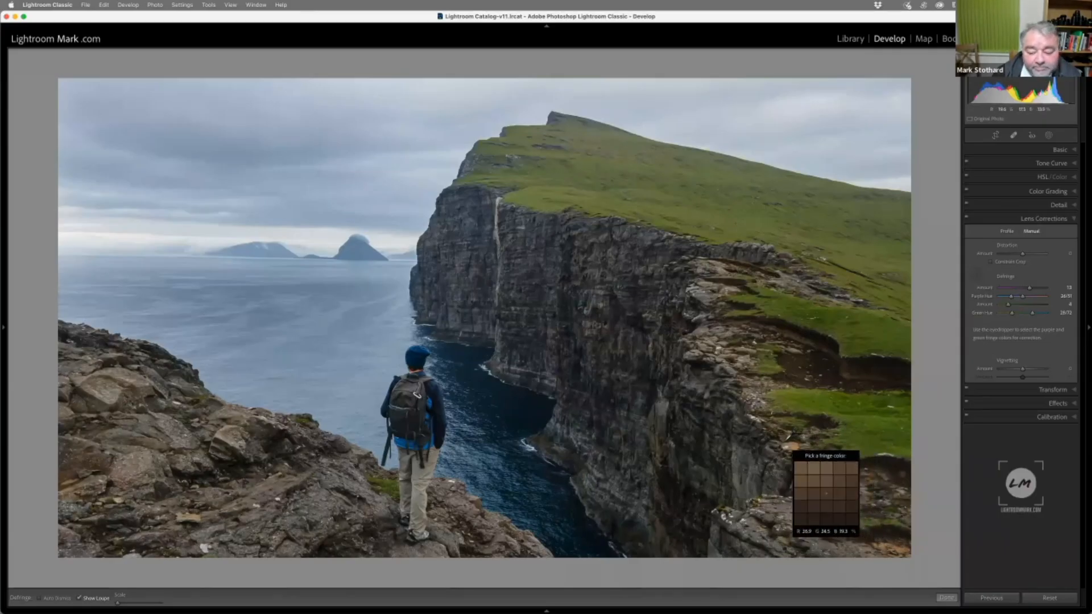
click(947, 598)
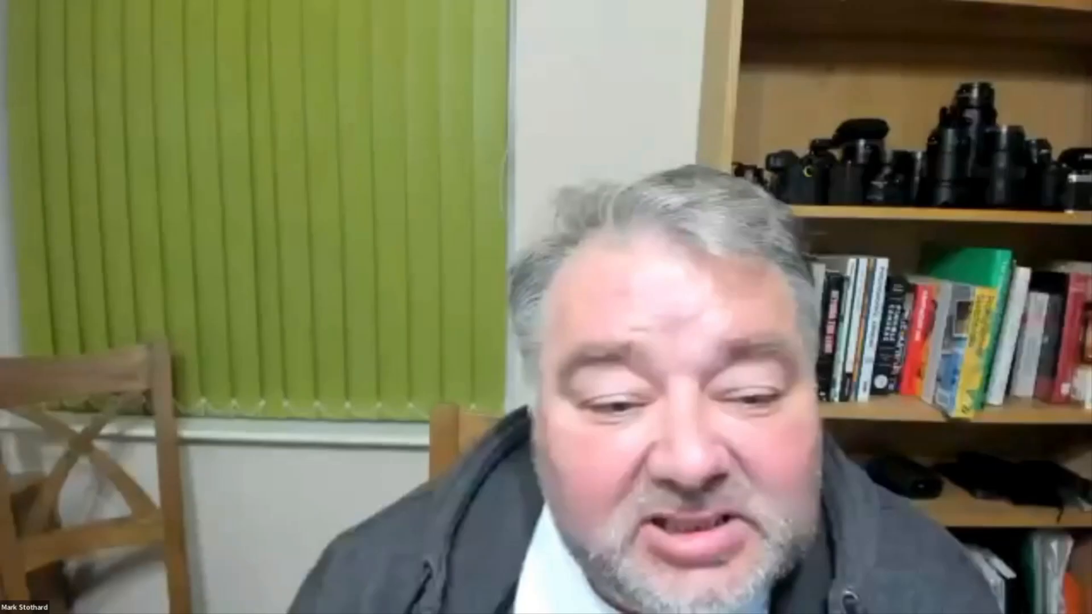